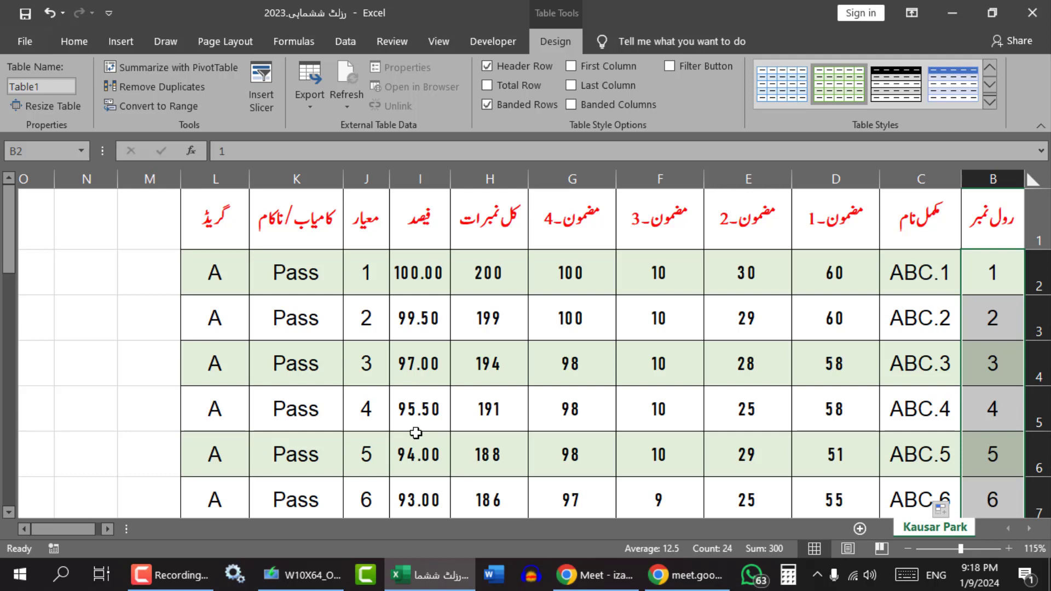
Browse the Logical function category and point out the IF function
key(ctrl+shift+d)
drag(260, 29, 321, 57)
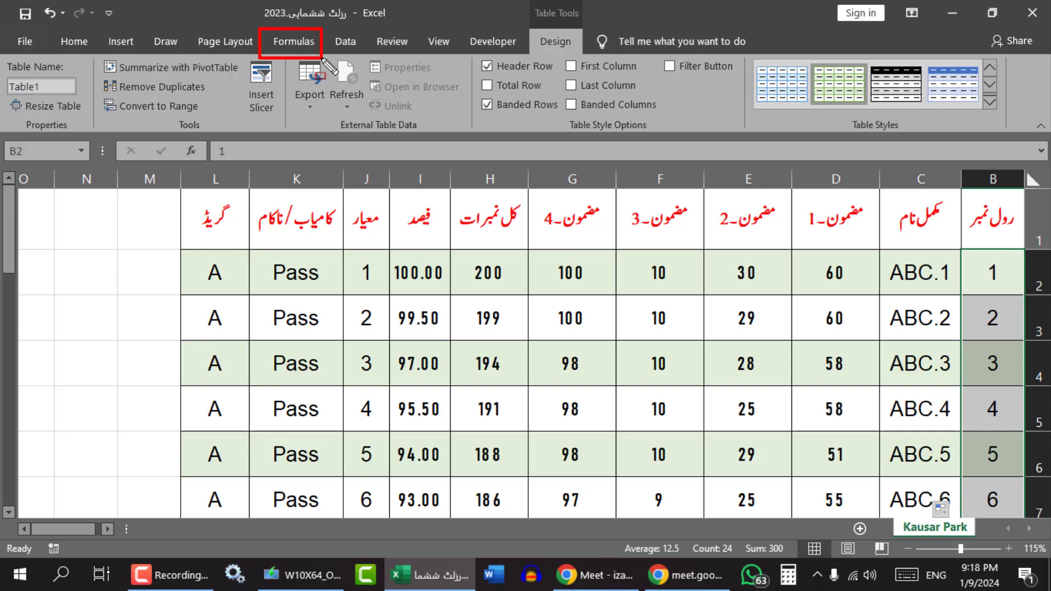
key(Escape)
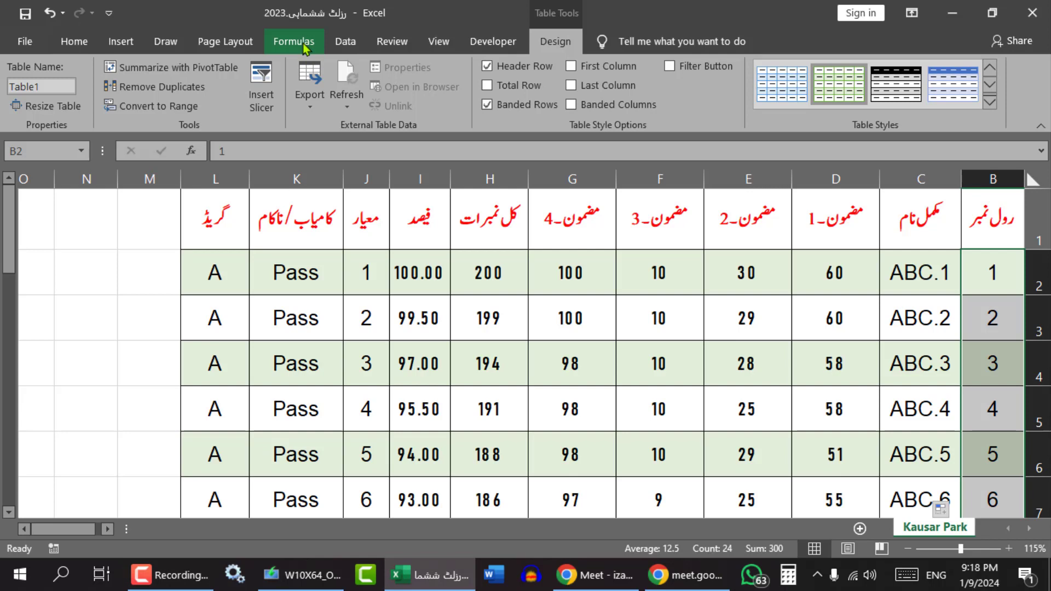
click(304, 44)
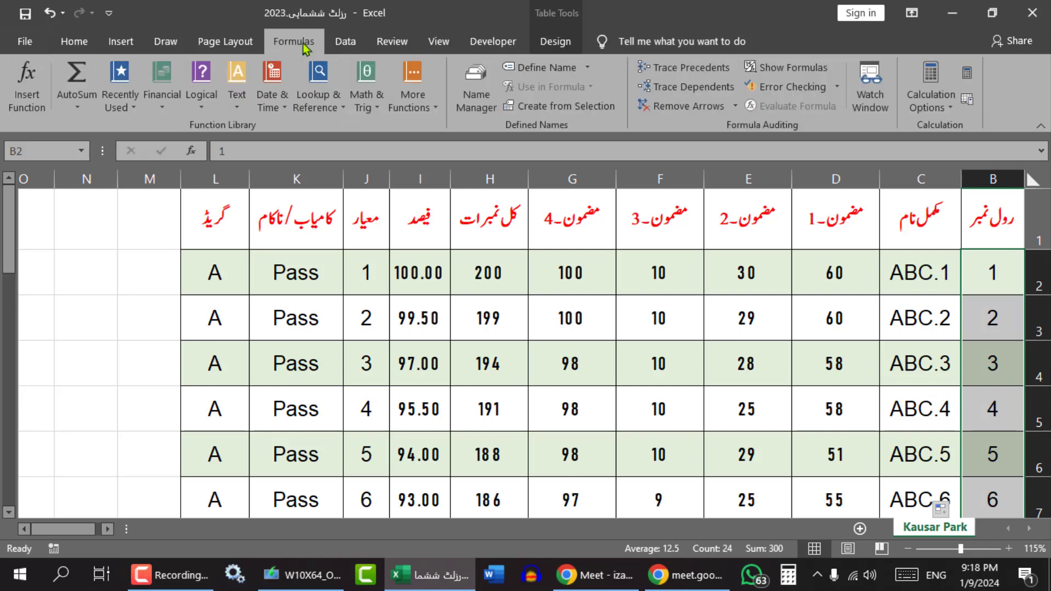
click(203, 107)
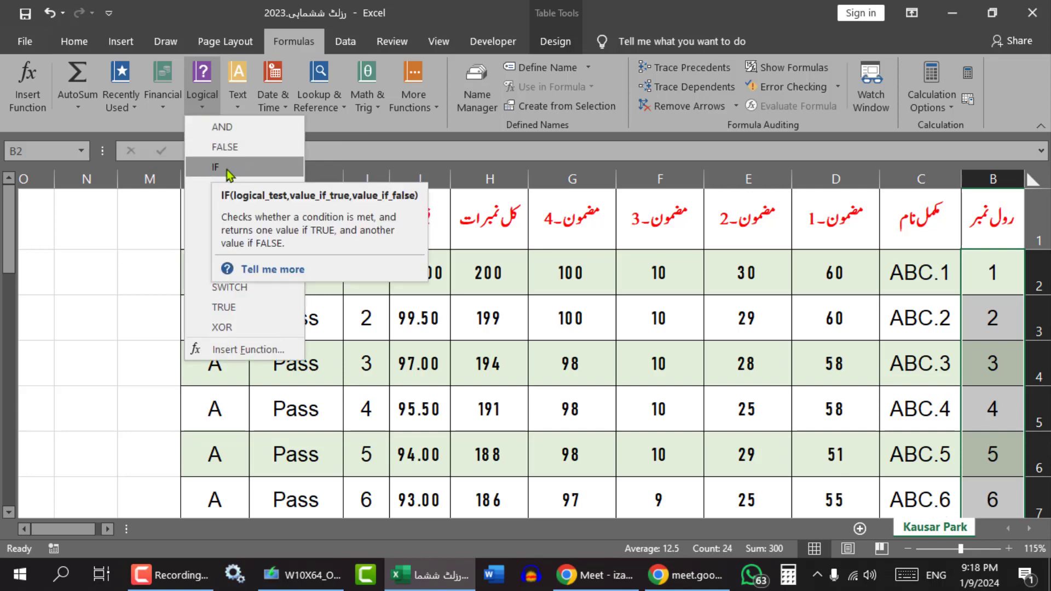
key(ctrl+shift+d)
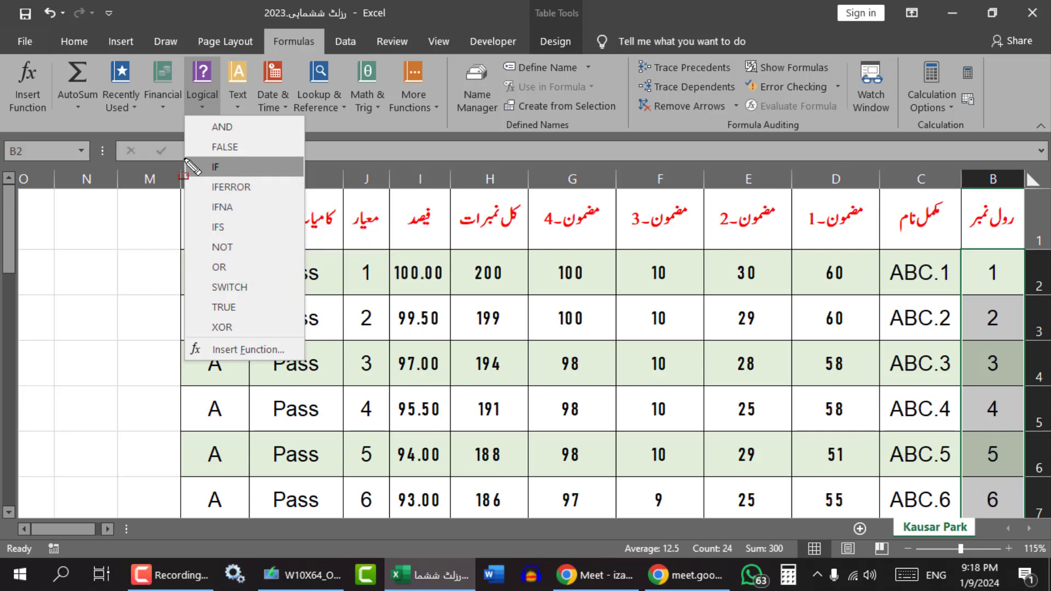
mouse_move(188, 158)
mouse_down()
mouse_move(235, 177)
mouse_move(290, 176)
mouse_up()
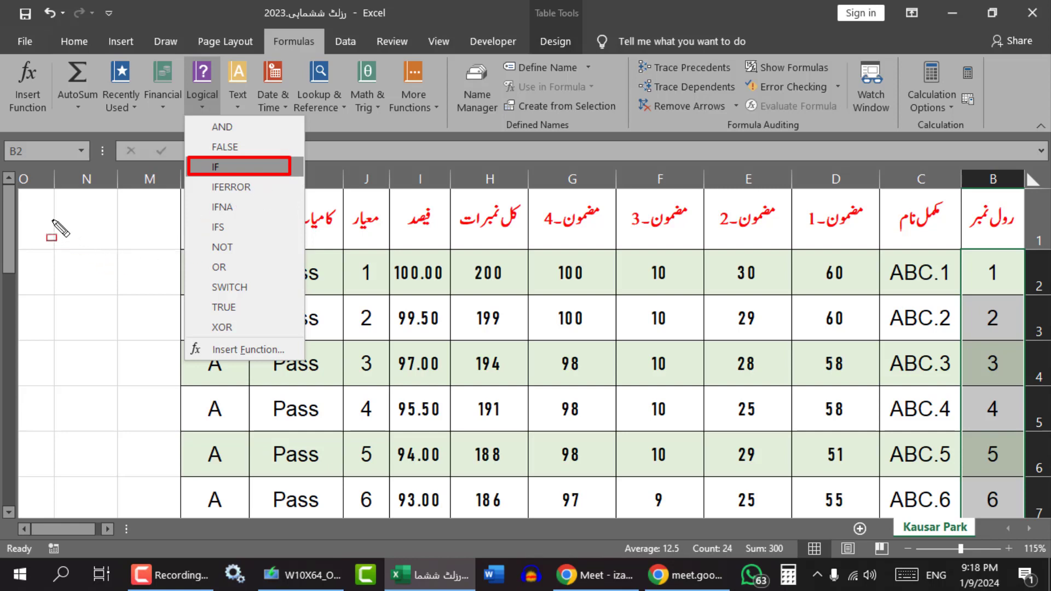
drag(52, 219, 158, 413)
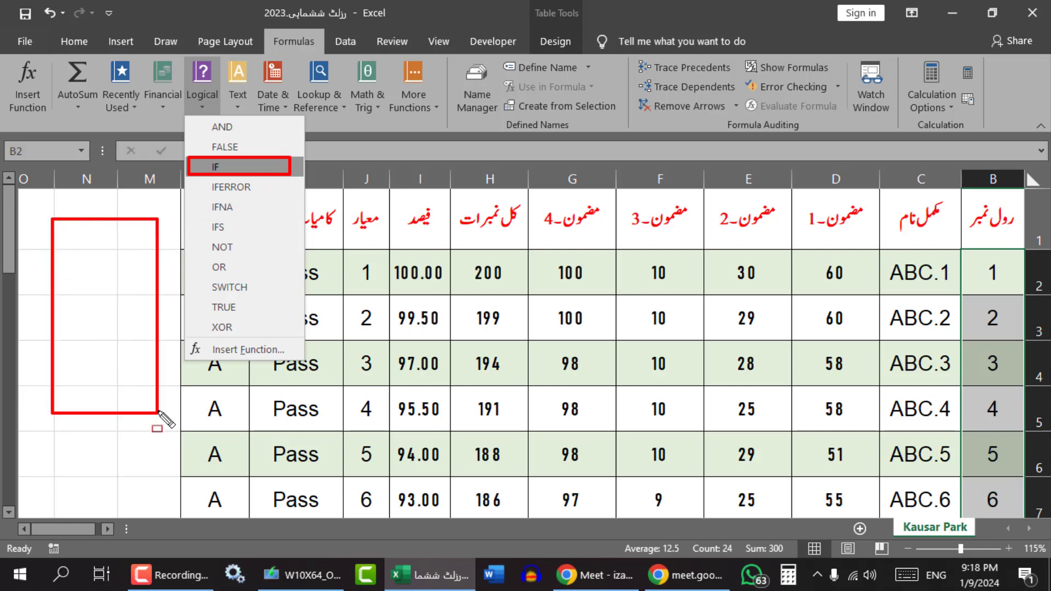
key(Escape)
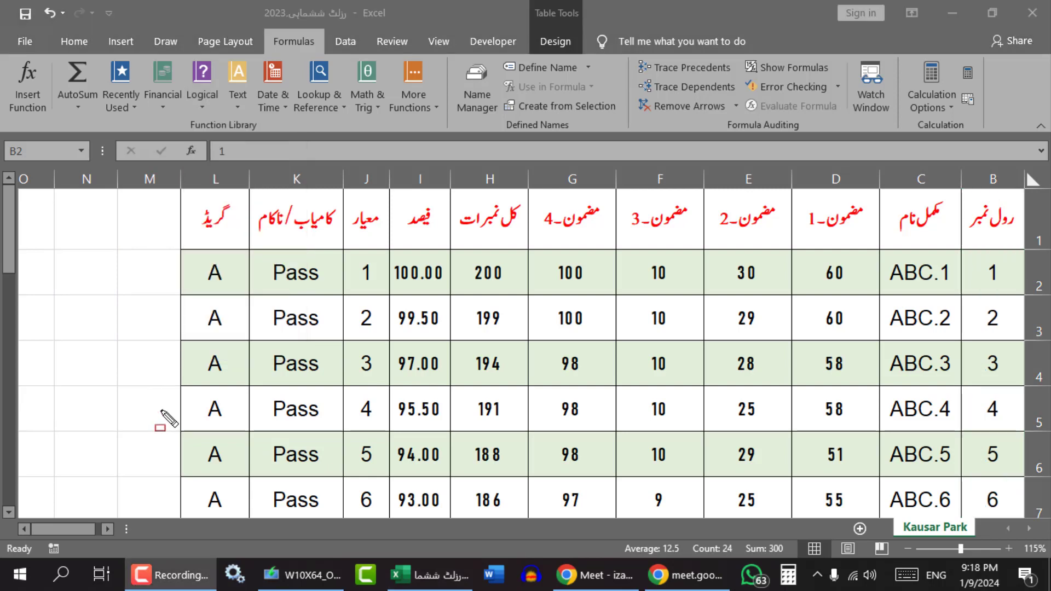
Inspect the IF formulas in the grade and pass/fail columns, and review the entries in the full-name column
click(24, 529)
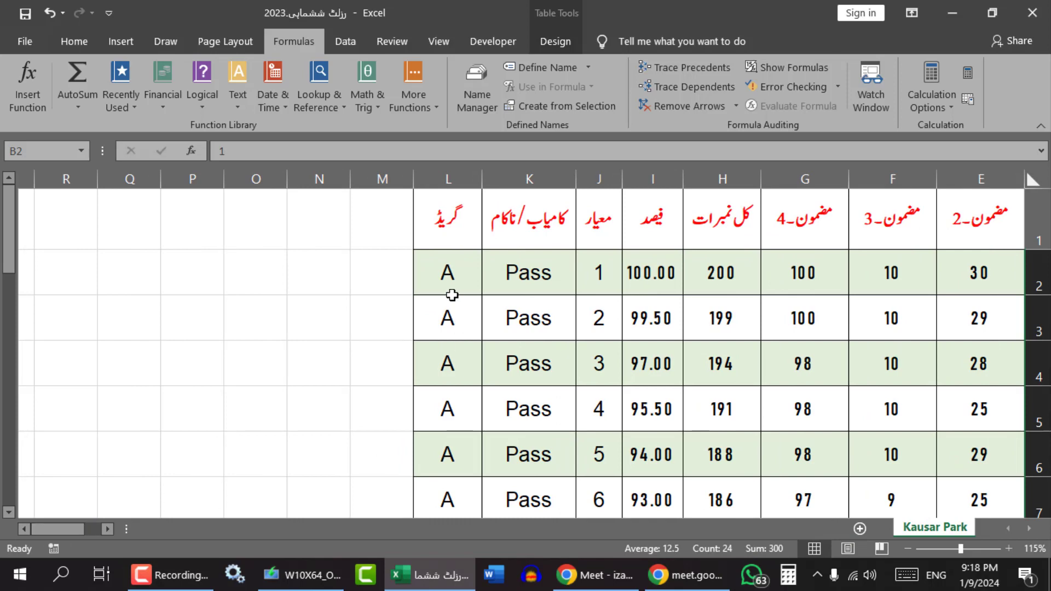
click(468, 374)
drag(71, 530, 48, 526)
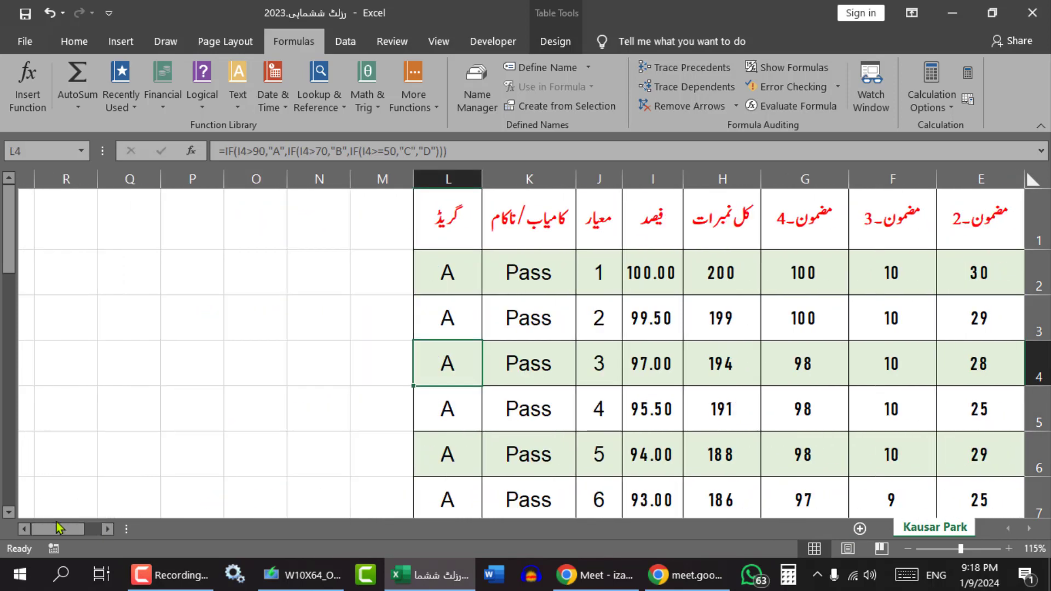
click(521, 274)
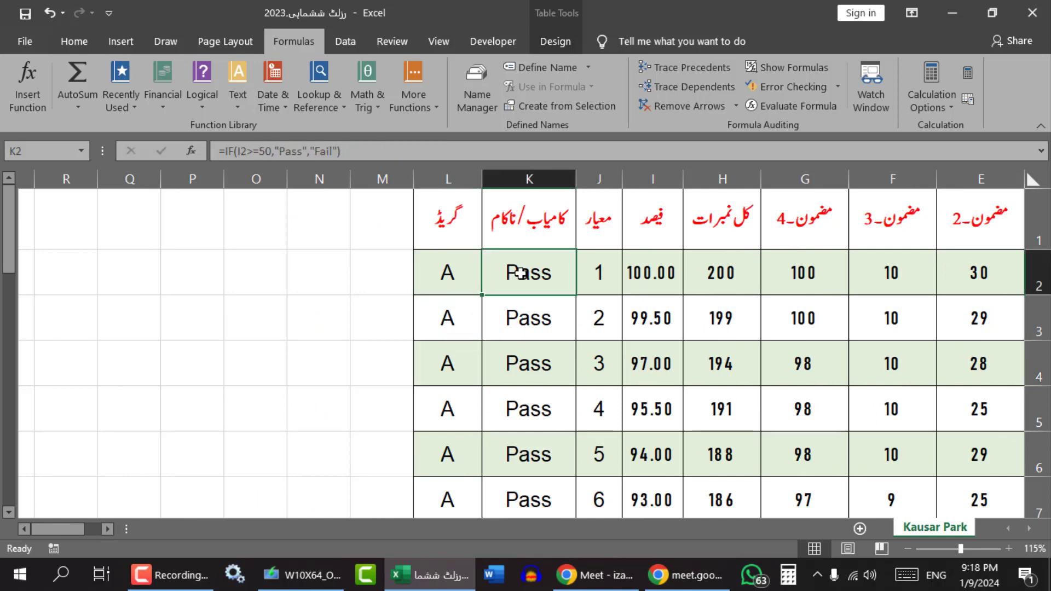
drag(61, 530, 94, 532)
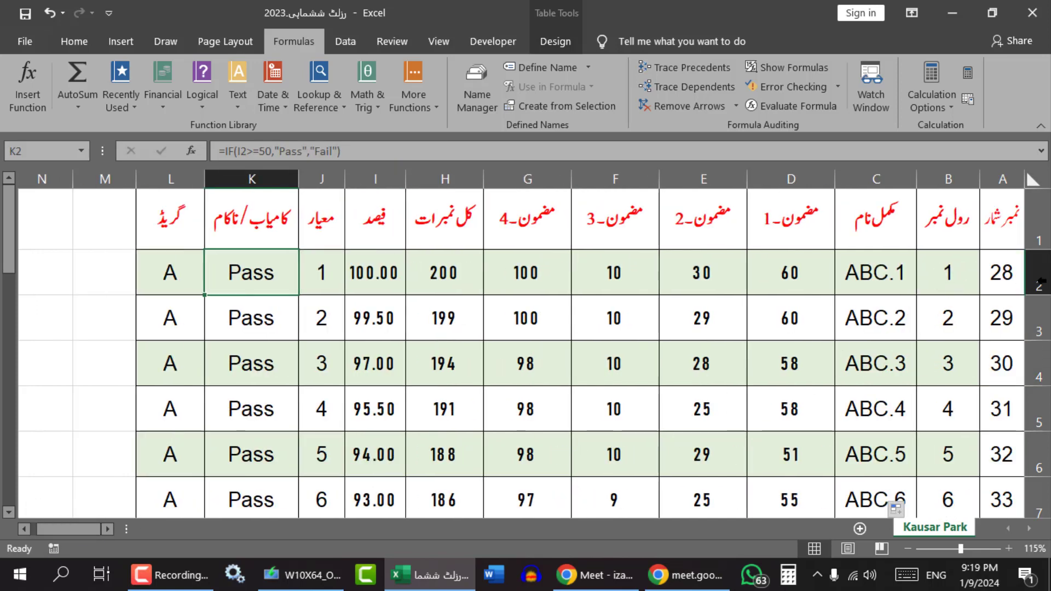
click(885, 224)
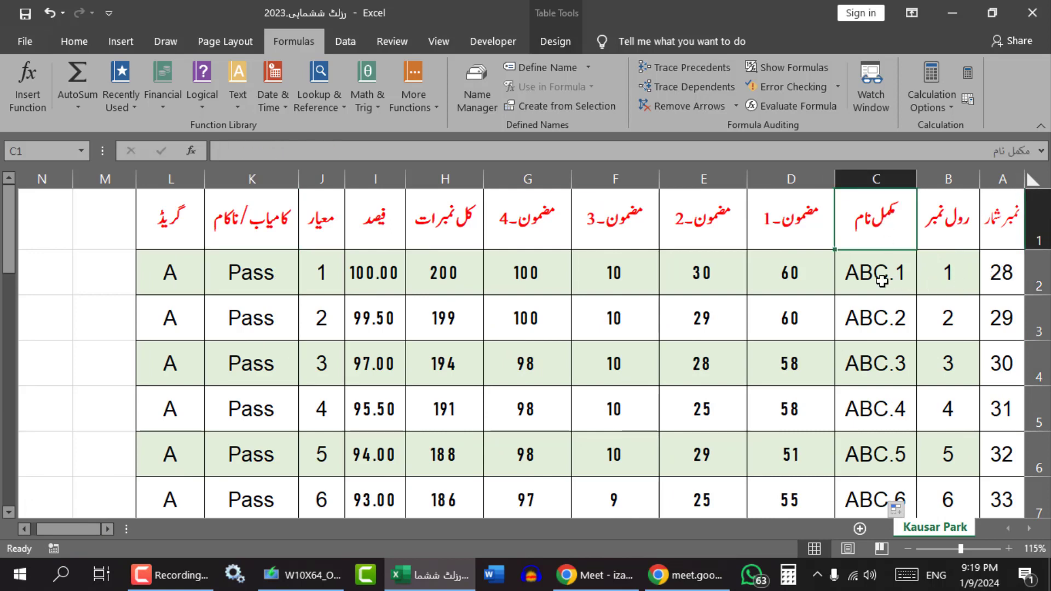
click(871, 279)
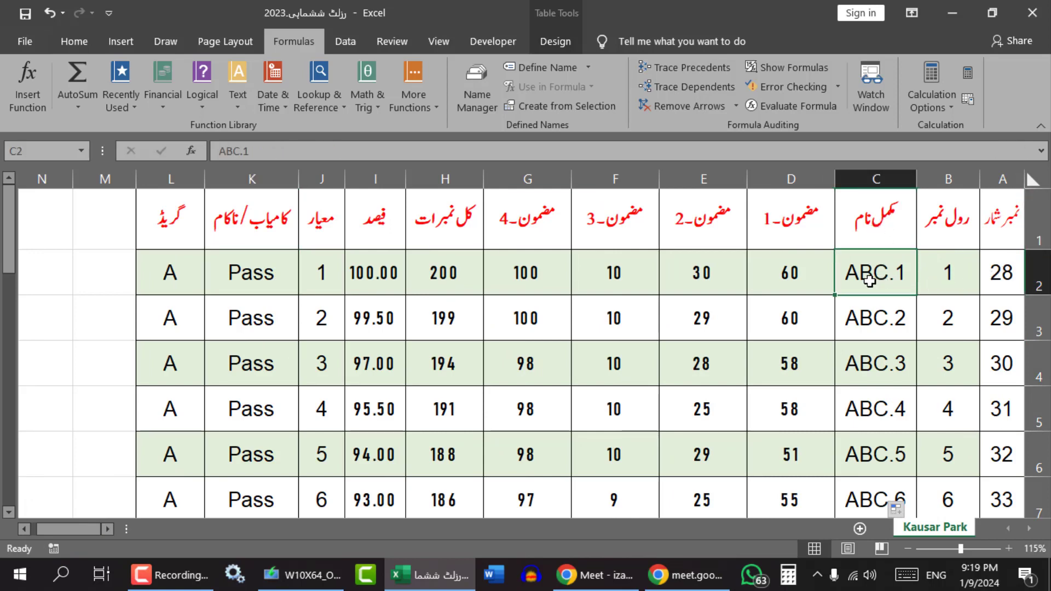
click(865, 321)
drag(859, 273, 849, 442)
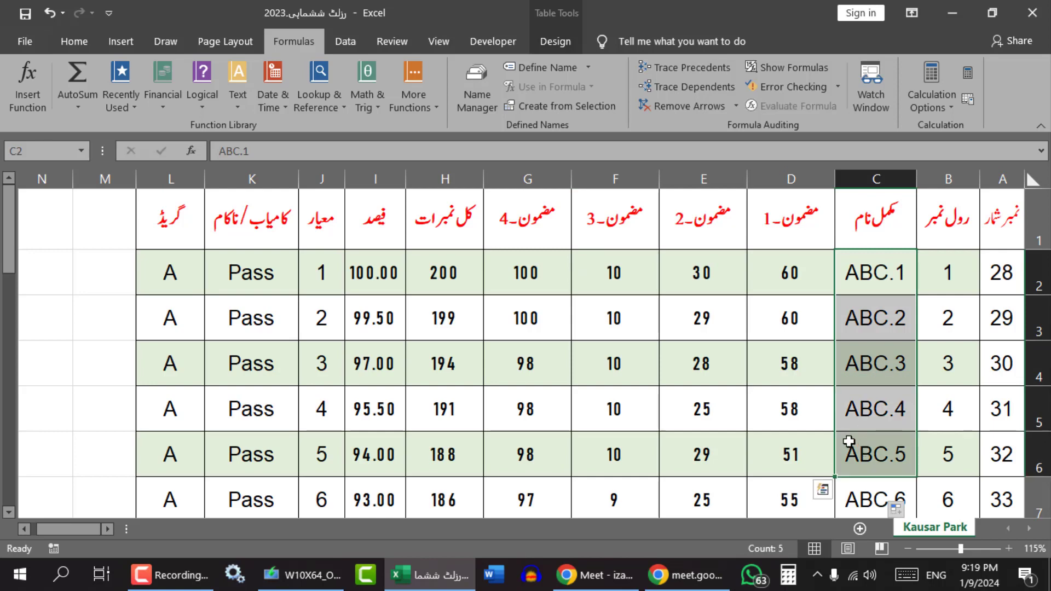
Restart the serial numbers in column A by entering 1 in A2 and 2 in A3
click(1000, 272)
click(951, 277)
click(1002, 273)
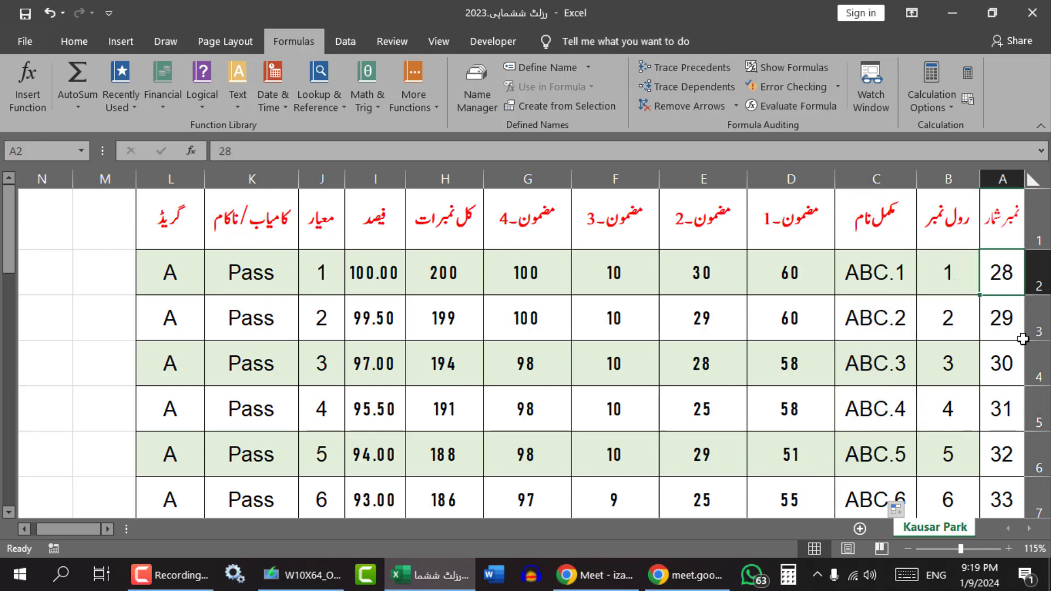
text(1)
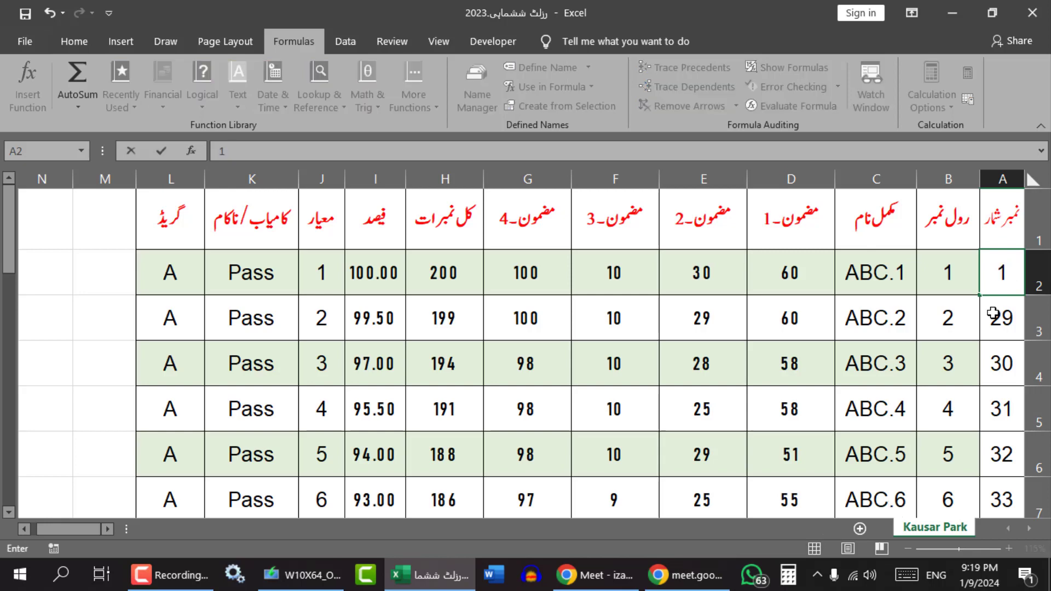
key(Return)
text(2)
key(Return)
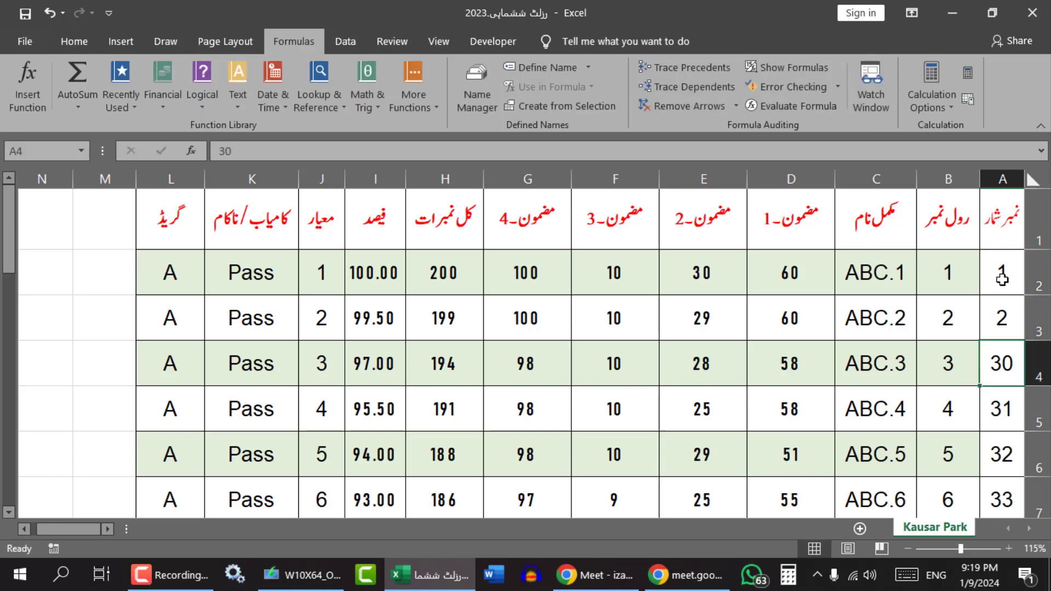
Fill the serial number series from A2:A3 down column A to the last table row
drag(1002, 280, 999, 334)
double_click(988, 341)
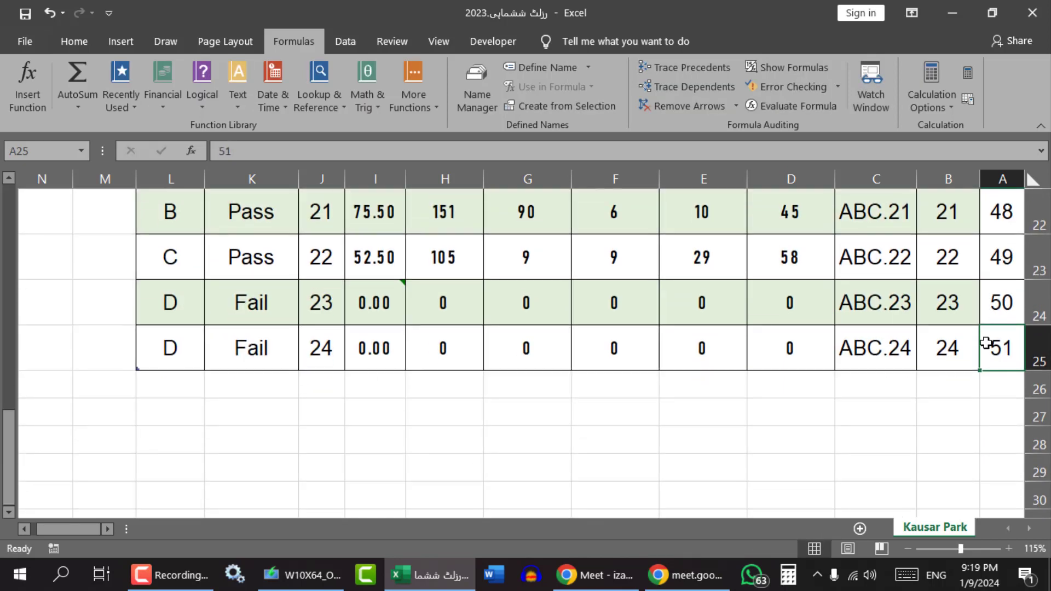
scroll(986, 372, up, 7)
key(ctrl+z)
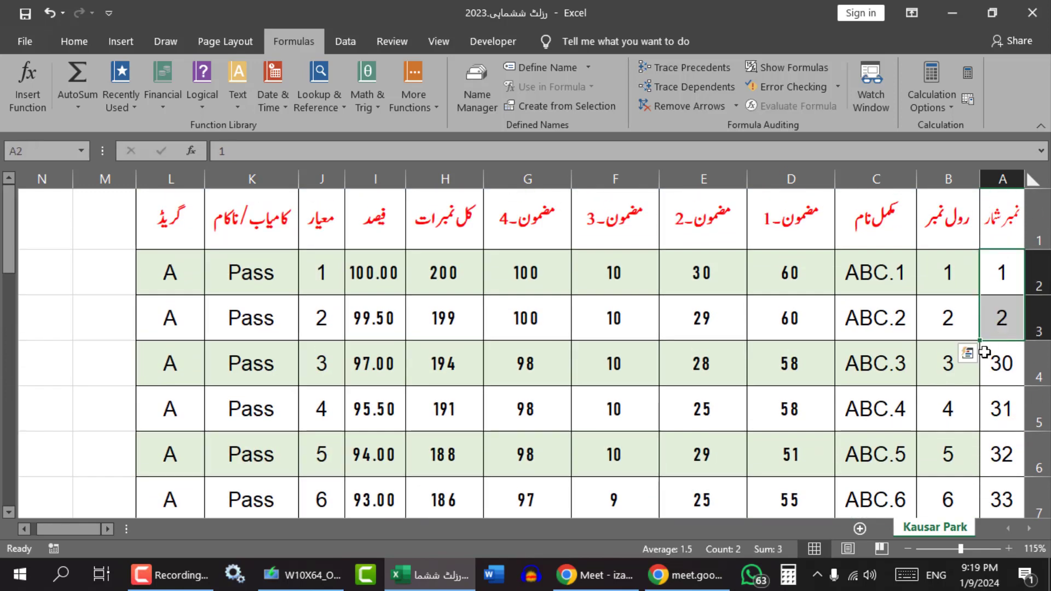
double_click(978, 341)
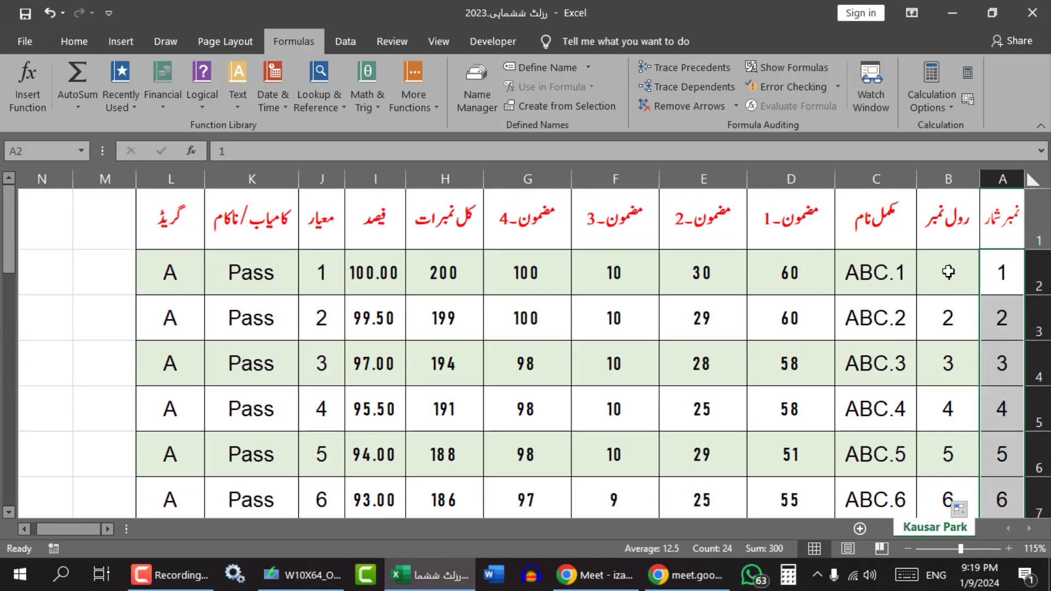
Review the roll number, four subjects, total, percentage, rank, pass/fail and grade columns of the result table
drag(948, 272, 949, 369)
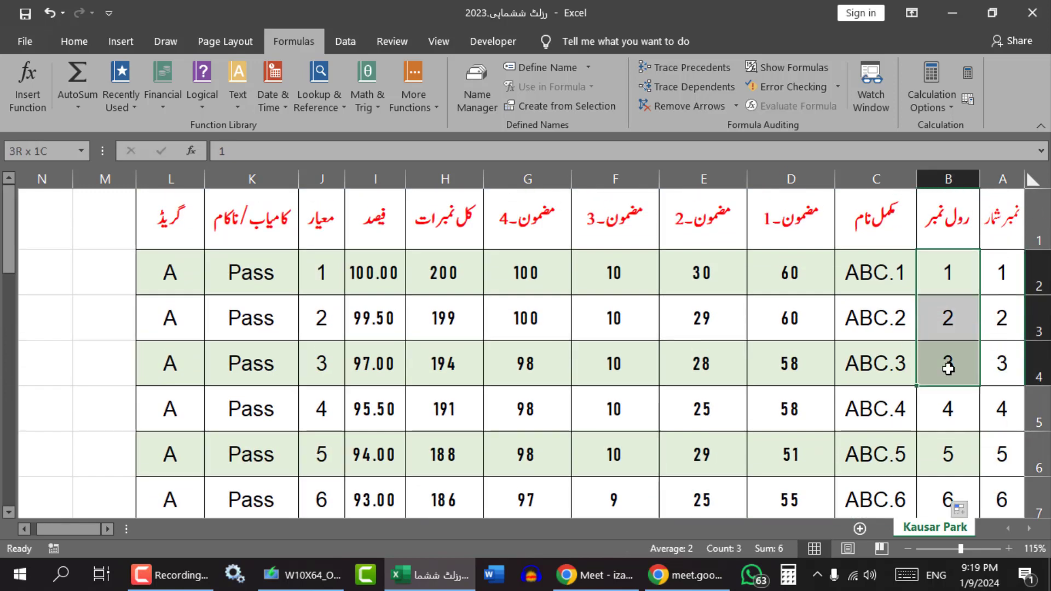
click(783, 239)
drag(782, 238, 520, 224)
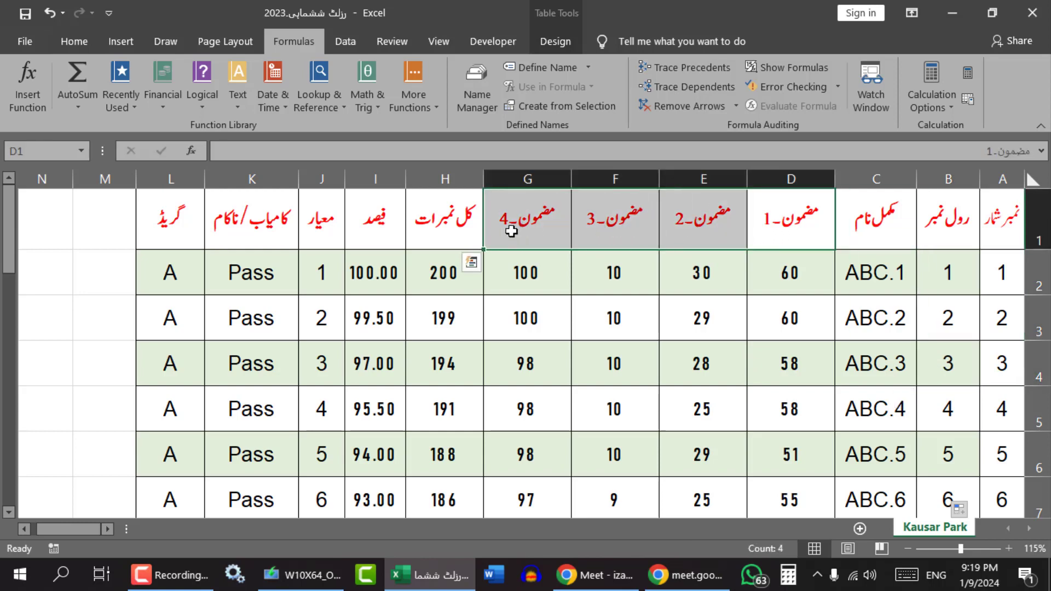
click(451, 236)
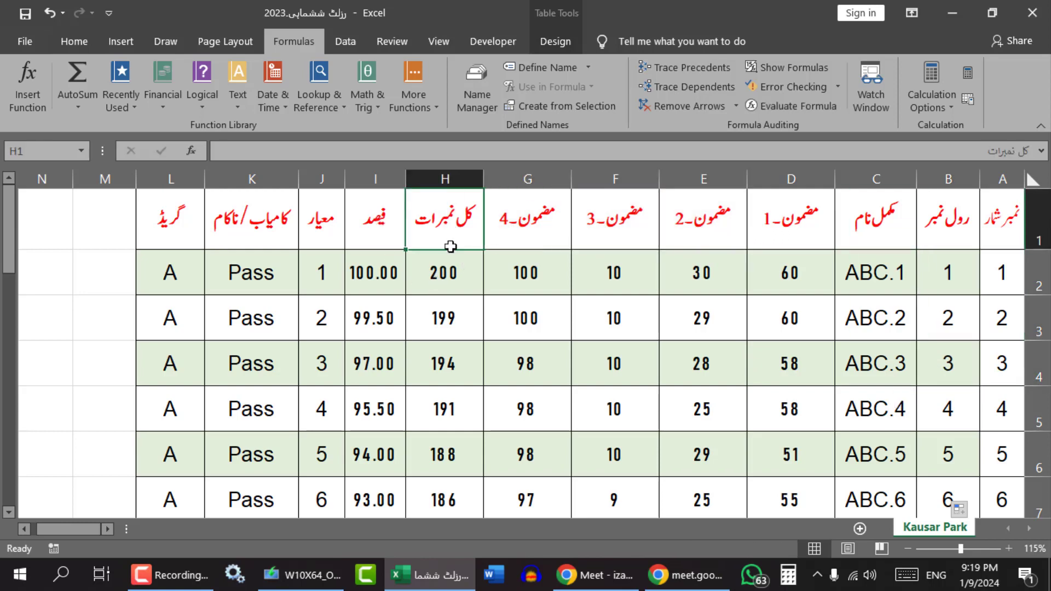
click(444, 269)
click(373, 221)
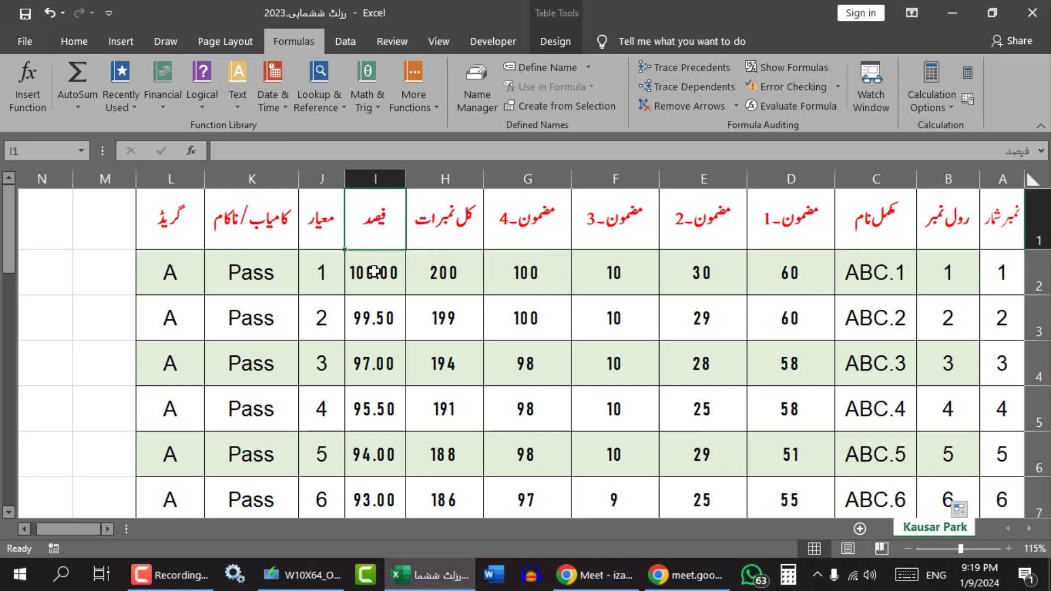
click(375, 272)
click(319, 246)
click(320, 270)
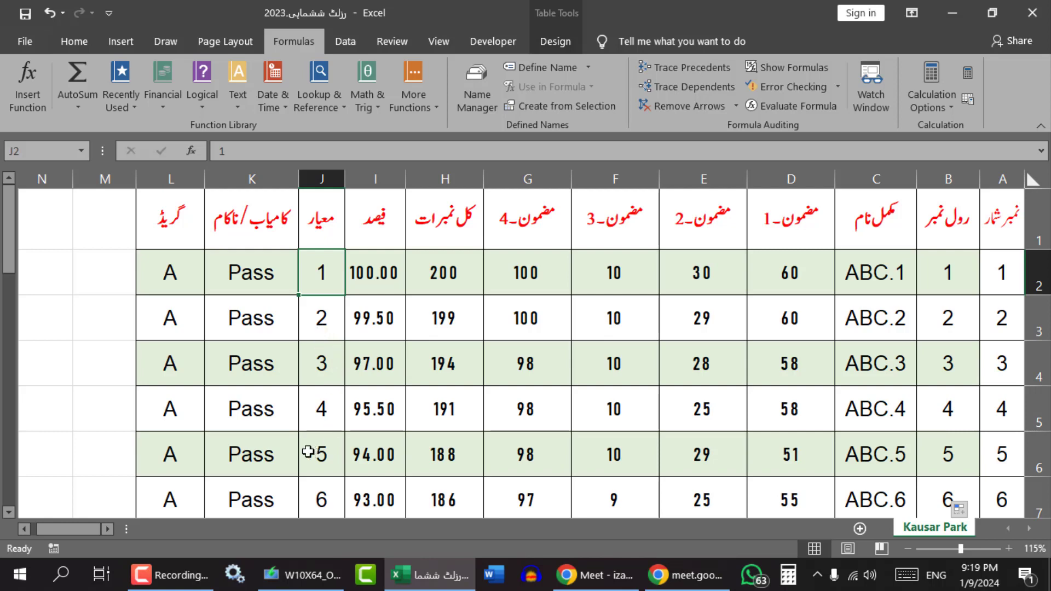
click(256, 278)
click(173, 280)
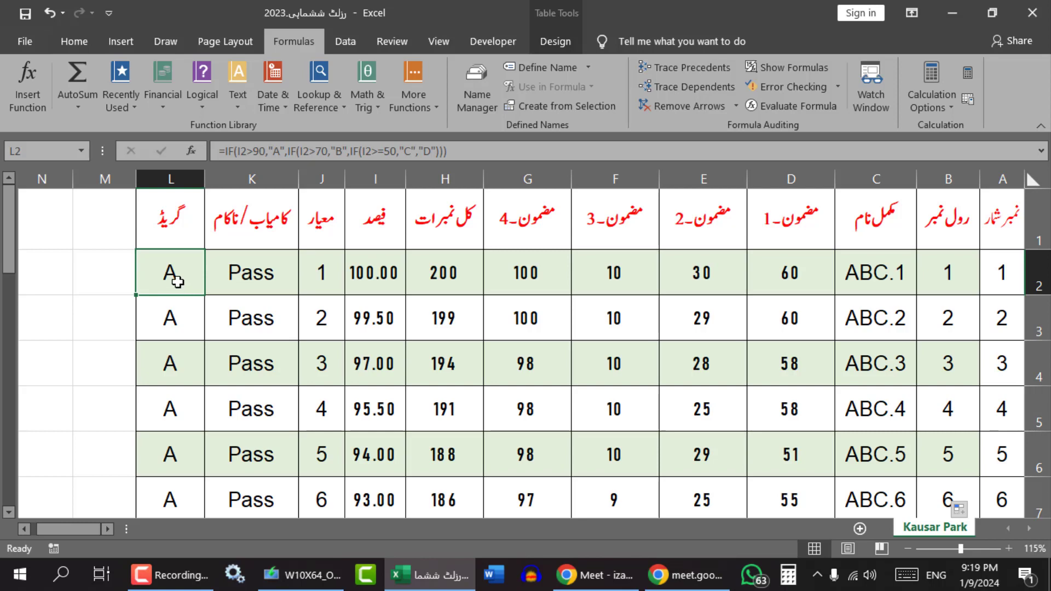
click(107, 350)
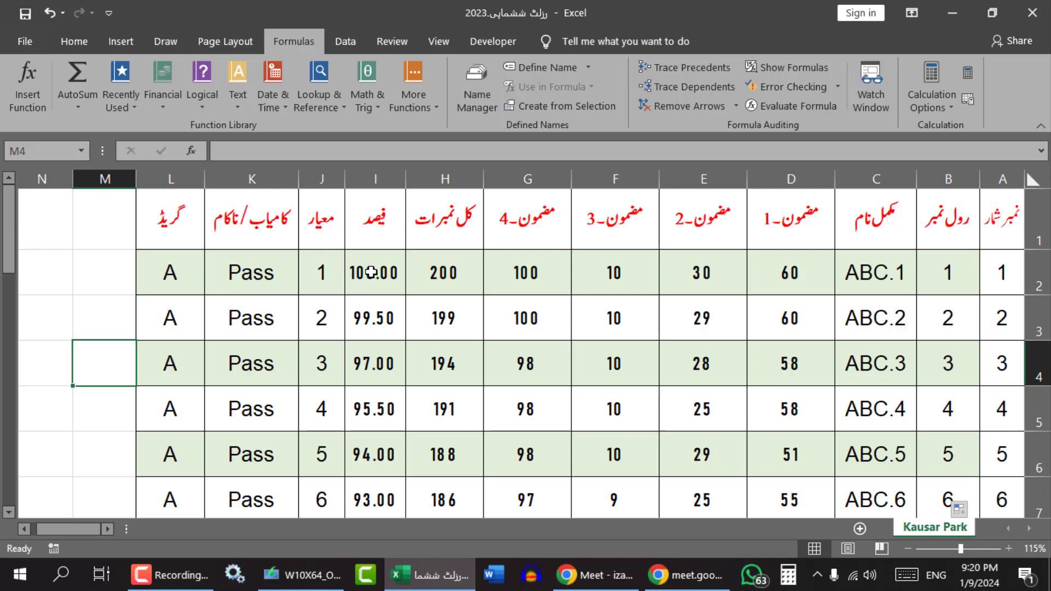
Examine the percentage formula in I2 and the total formula in H2, and check the percentages down to the last student row
drag(374, 274, 373, 455)
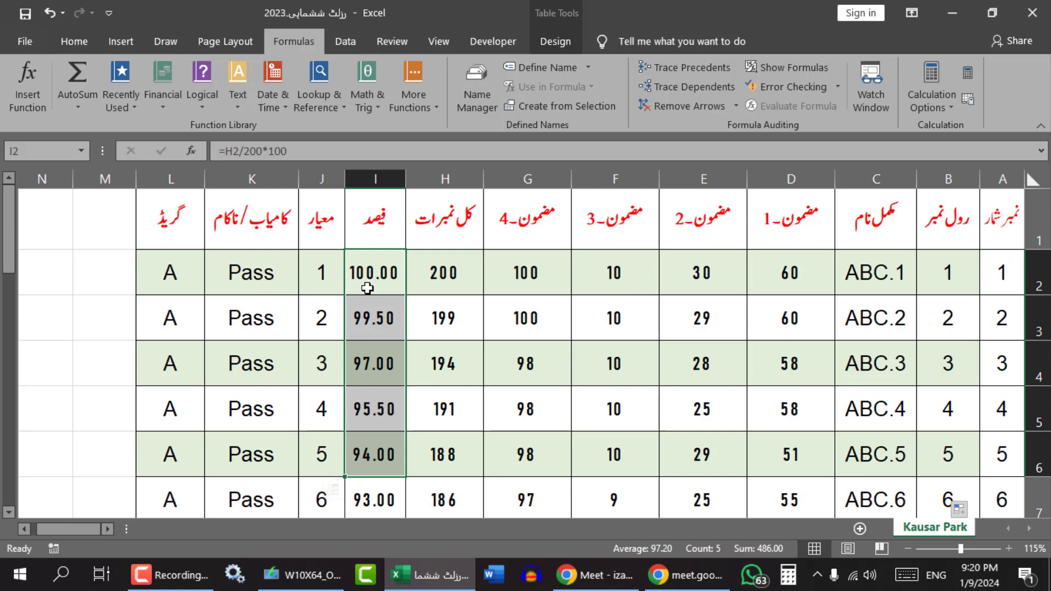
click(379, 273)
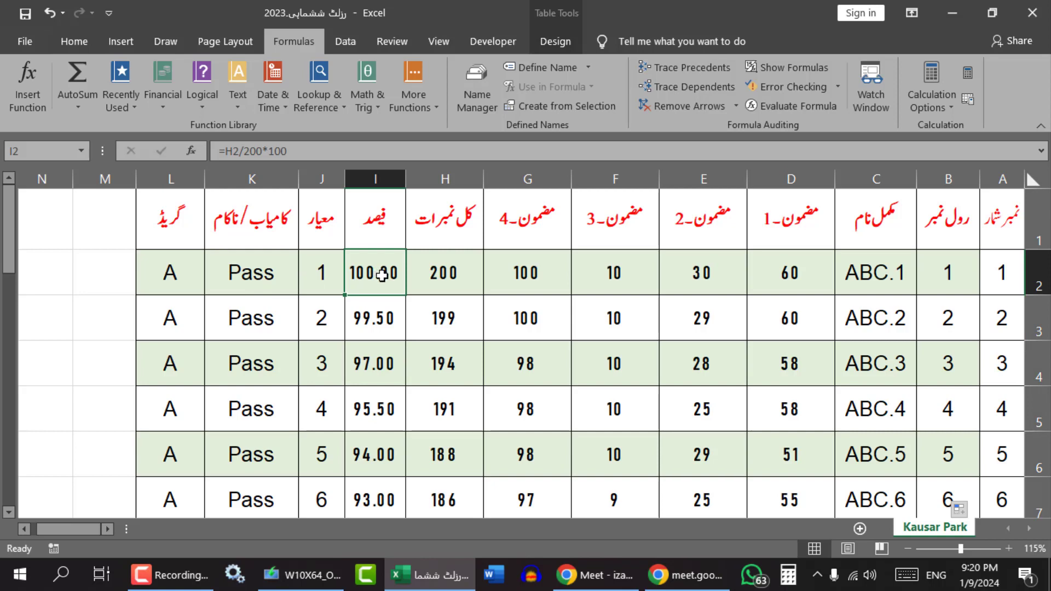
click(442, 272)
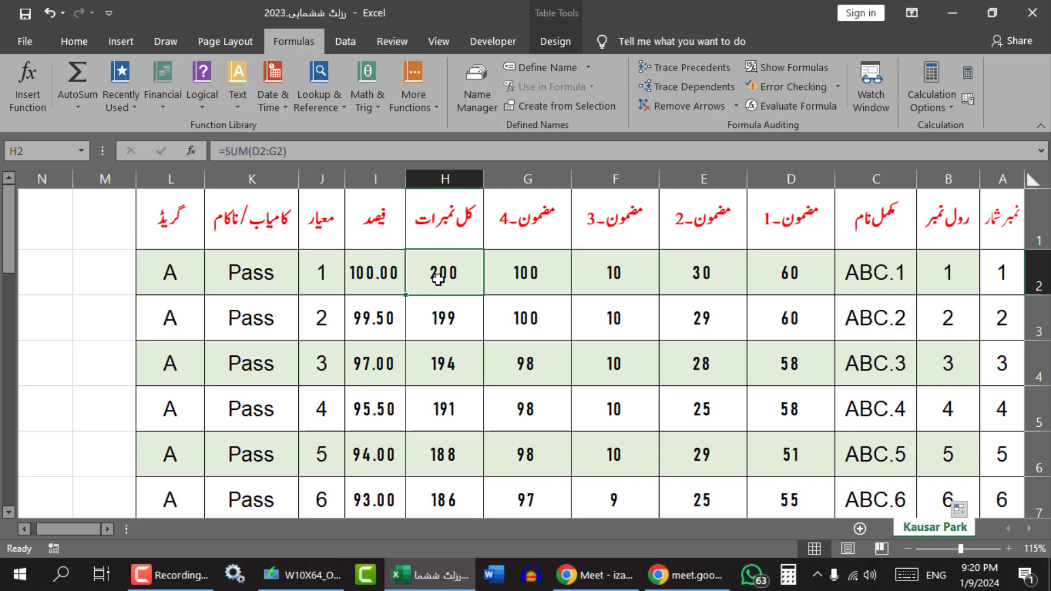
click(528, 278)
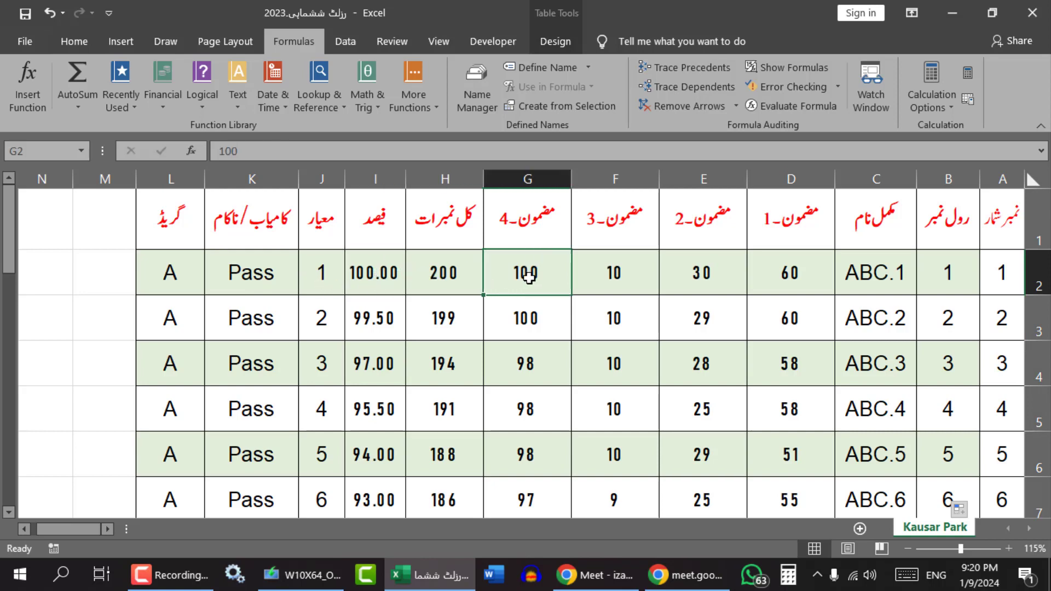
click(429, 279)
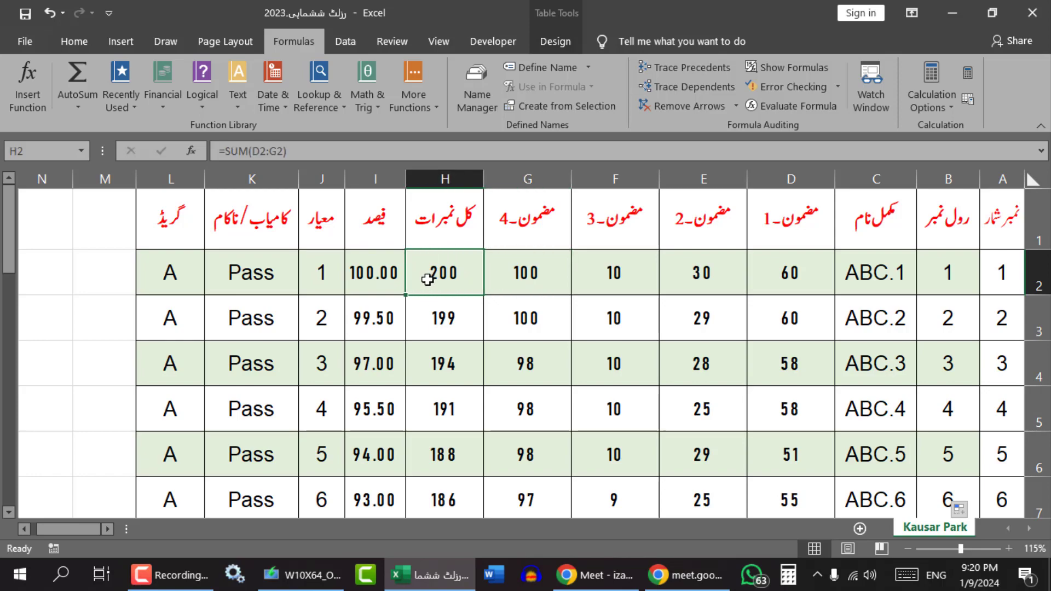
click(386, 278)
scroll(400, 323, down, 2)
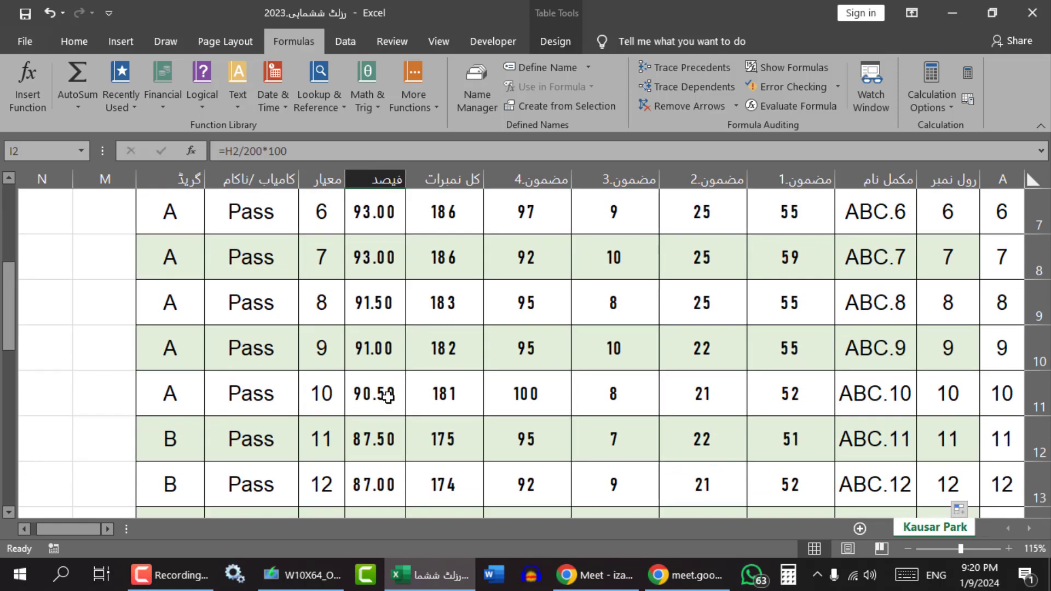
scroll(385, 404, up, 2)
scroll(384, 404, down, 7)
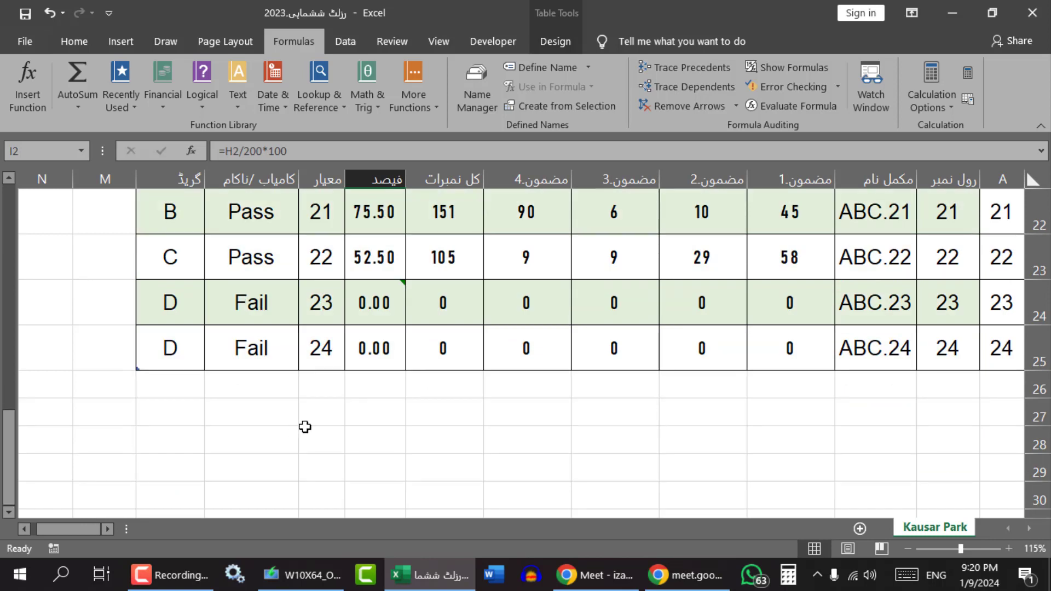
Test the pass/fail and grade formulas in row 19 with percentages of 30 and 34 in I19
scroll(344, 387, up, 2)
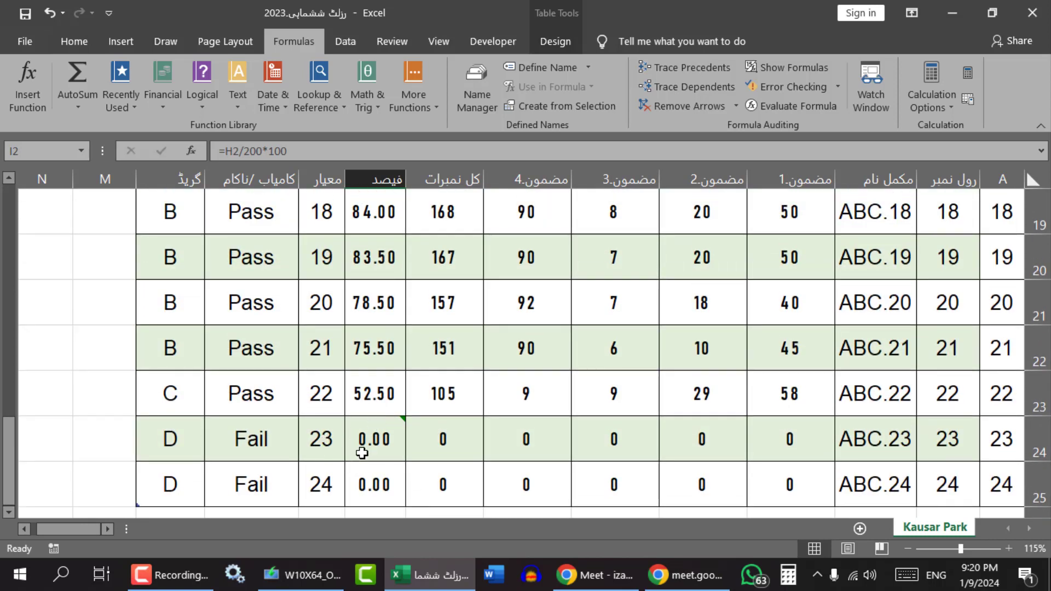
click(364, 216)
scroll(390, 363, up, 1)
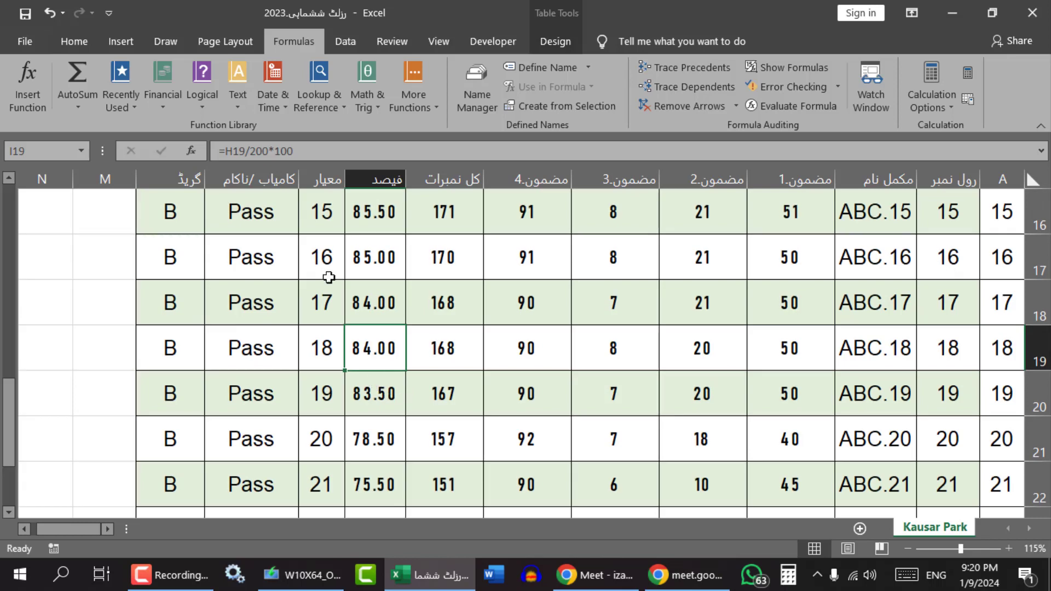
text(30)
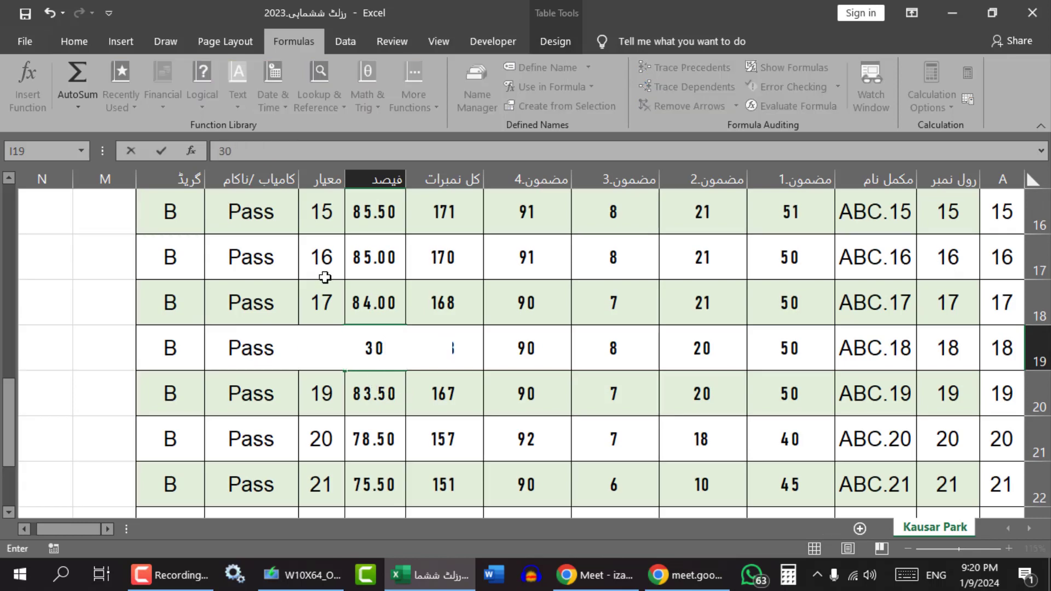
key(Return)
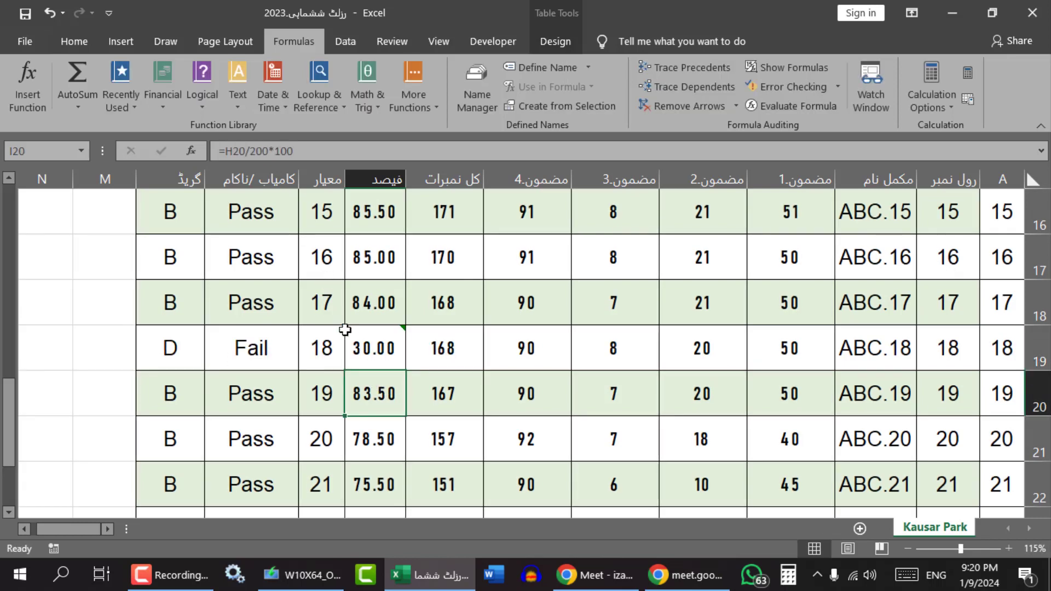
click(363, 347)
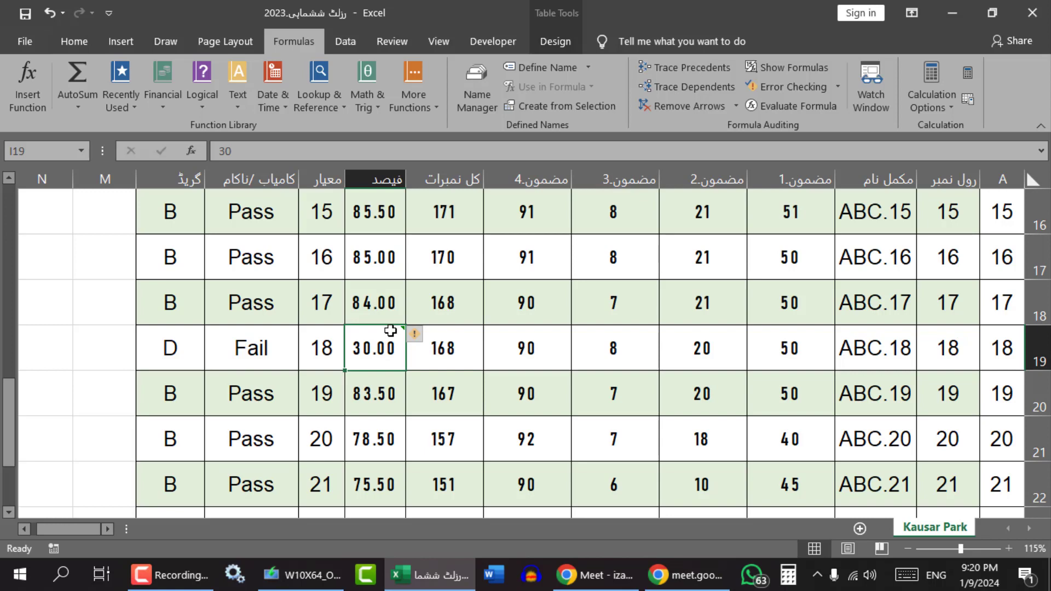
text(34)
key(Return)
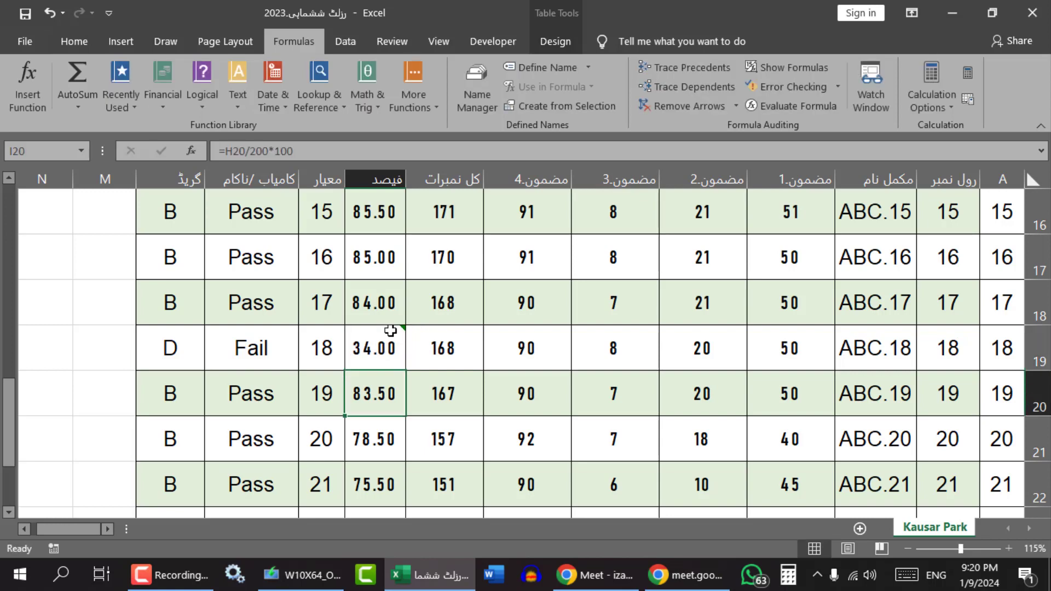
Try percentages of 35, 39 and 41 in I19 to test the pass/fail result further
click(386, 346)
text(35)
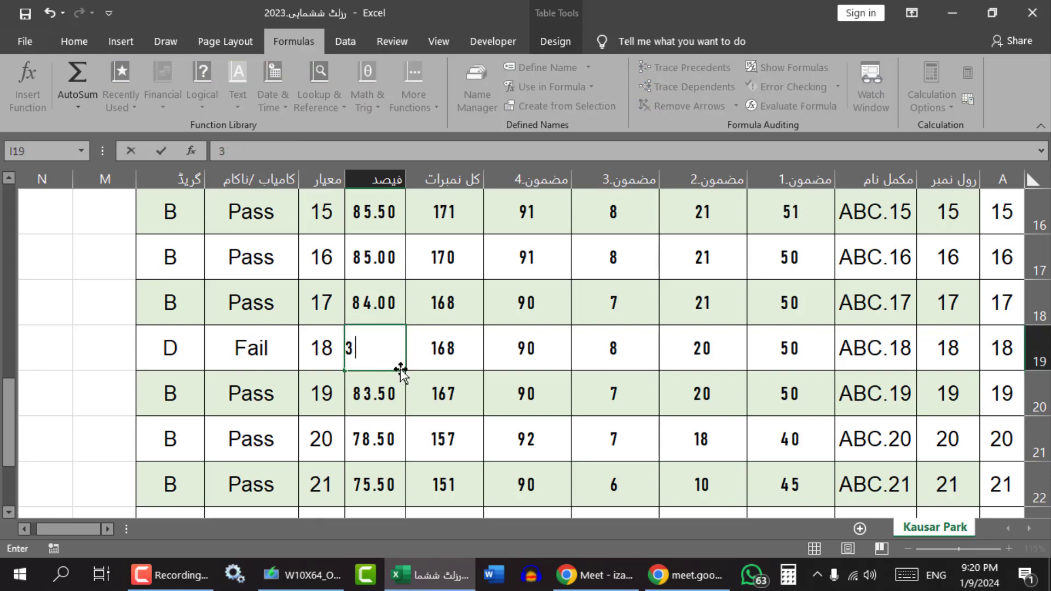
key(Return)
click(380, 355)
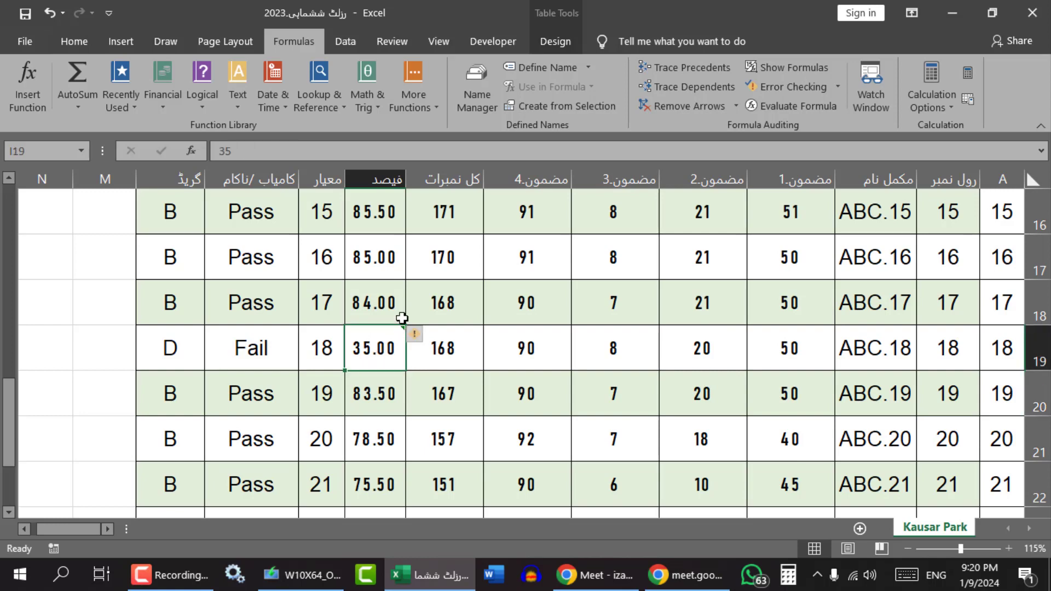
text(39)
key(Return)
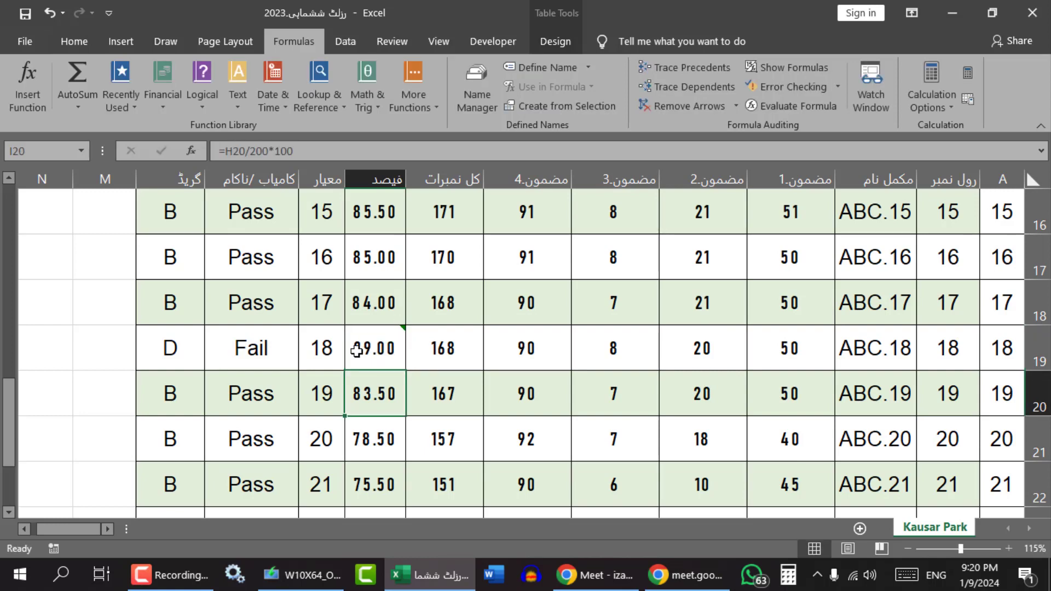
click(375, 349)
text(41)
key(Return)
Set the percentage in I19 to the passing threshold of 50
click(378, 353)
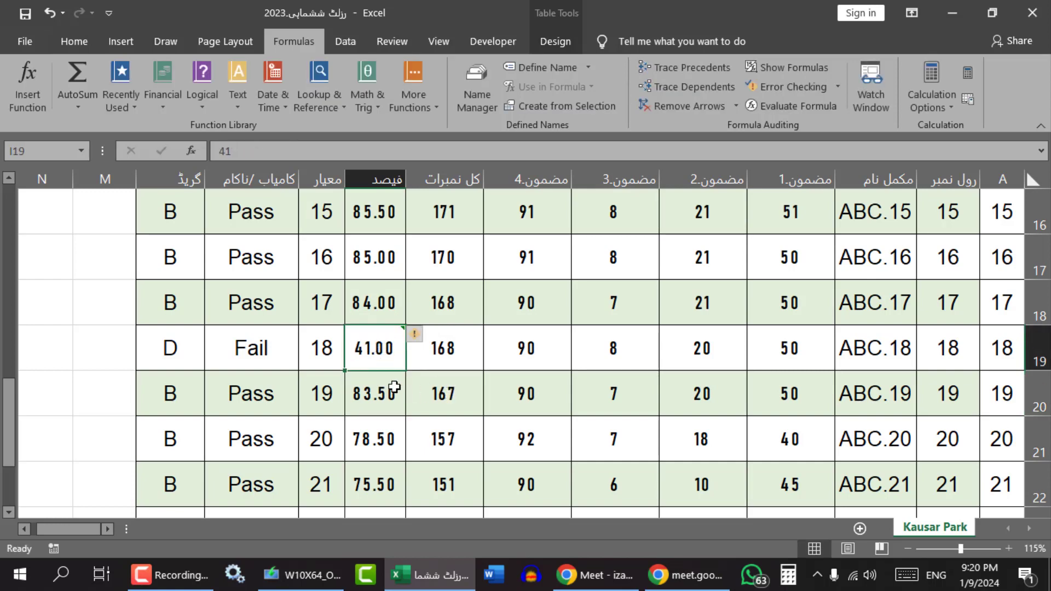
text(50)
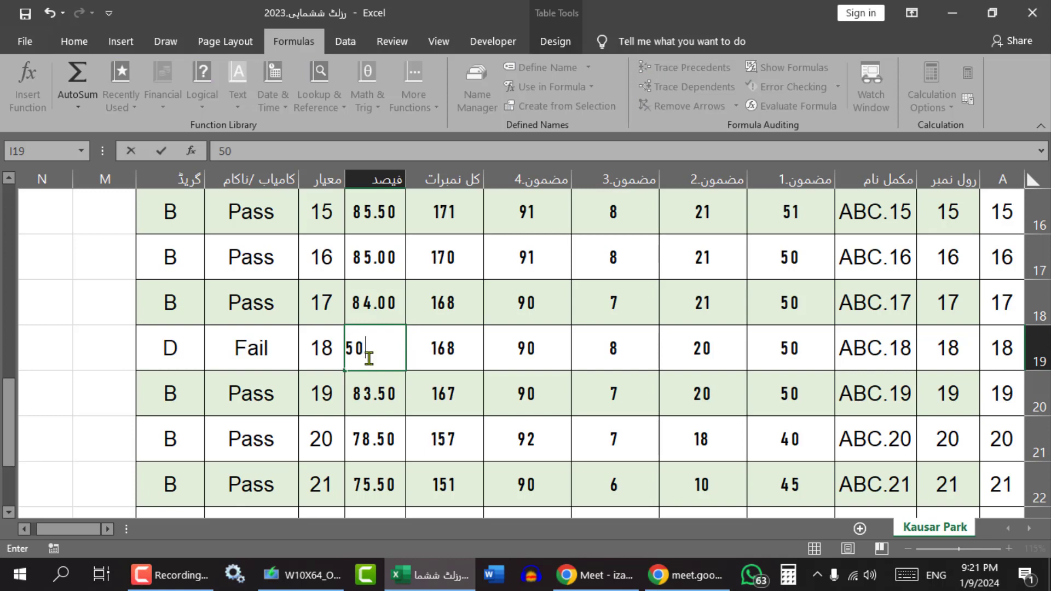
key(Return)
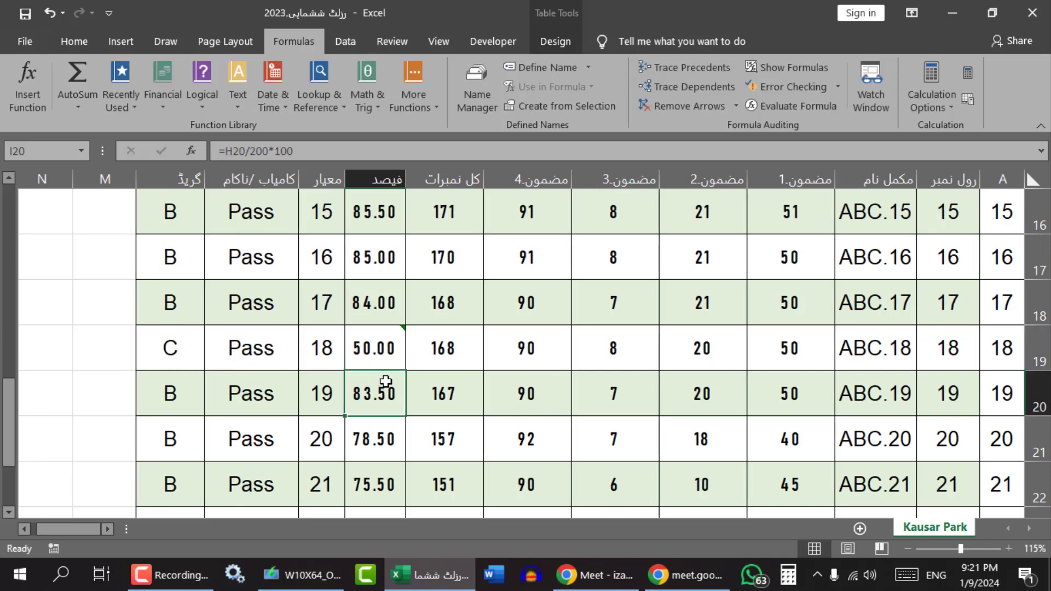
Examine the pass/fail IF formula in K19, its reference to I19 and its passing threshold
click(274, 355)
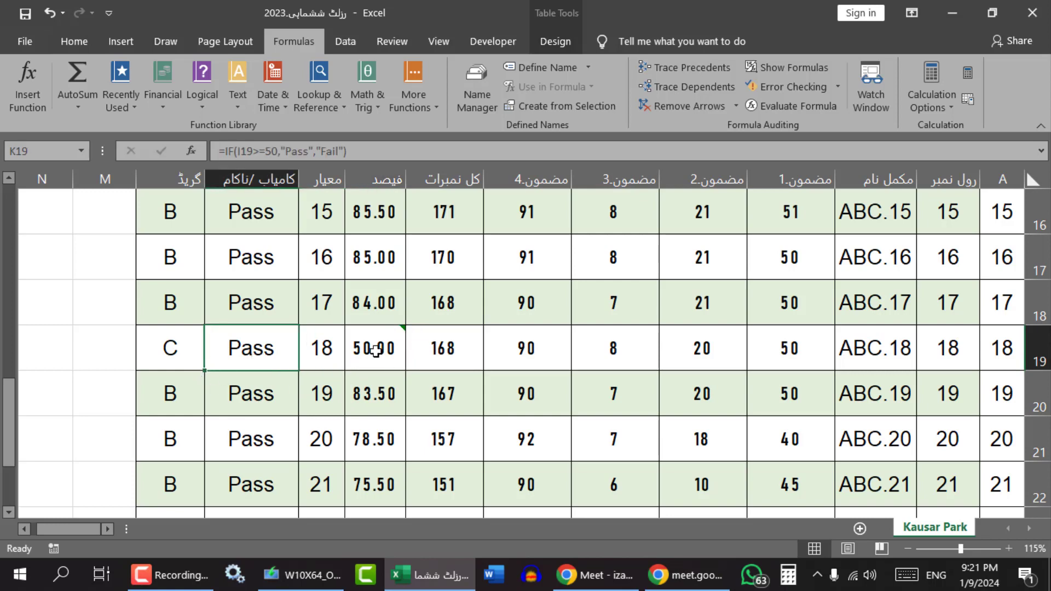
click(375, 350)
click(271, 350)
click(270, 149)
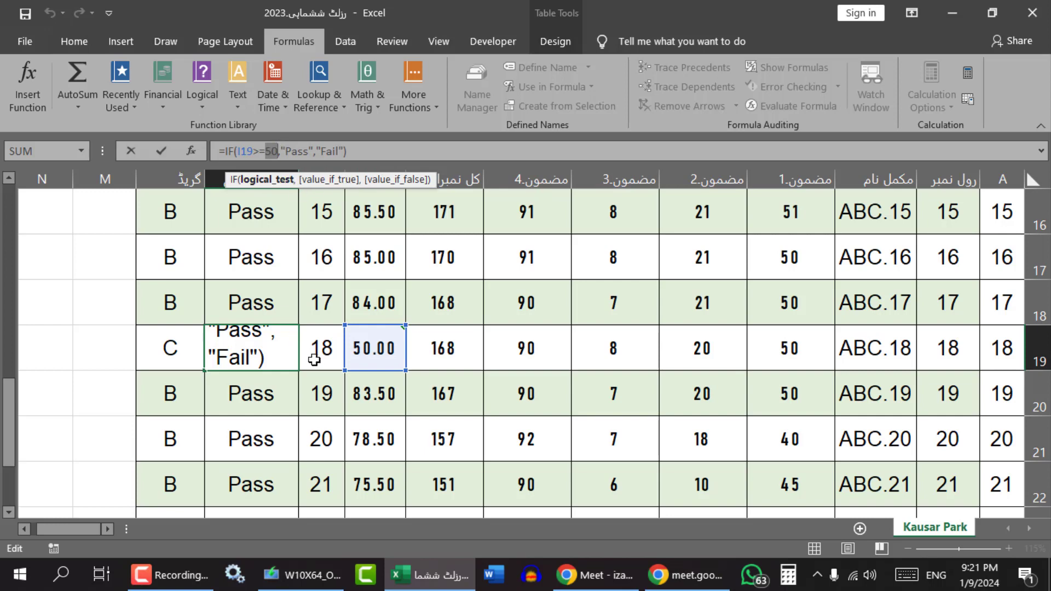
key(Return)
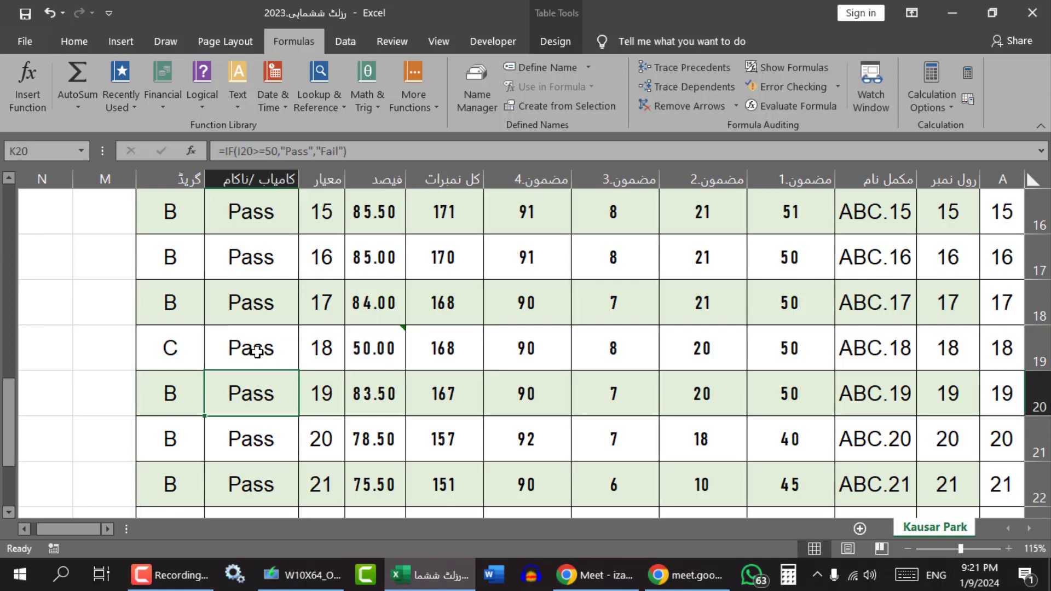
Examine the nested IF grade formulas in L2 and L3 and the grades in L23:L25
scroll(252, 334, up, 4)
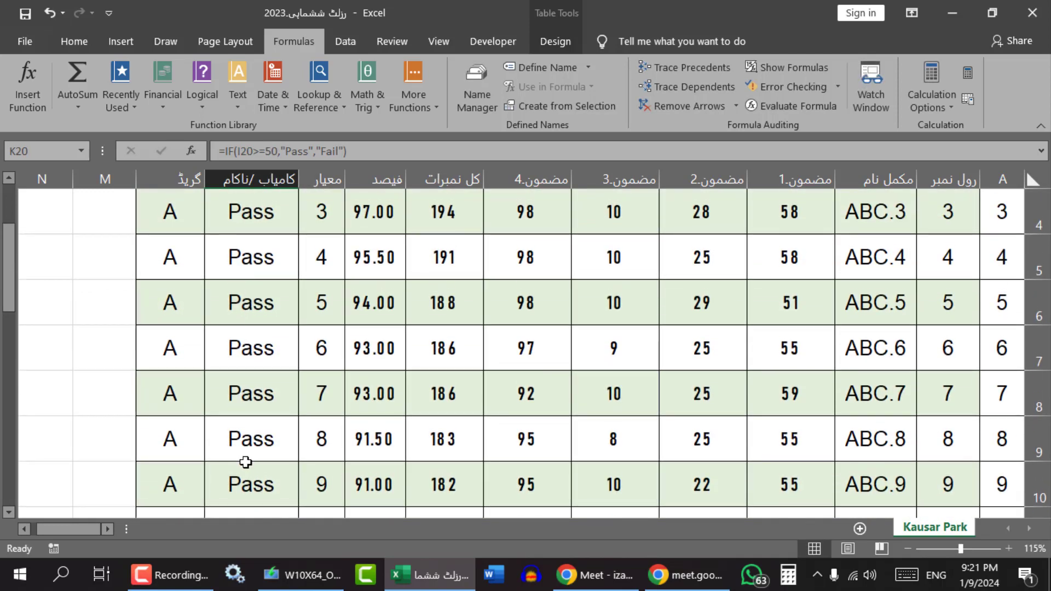
scroll(152, 261, up, 1)
scroll(171, 361, up, 2)
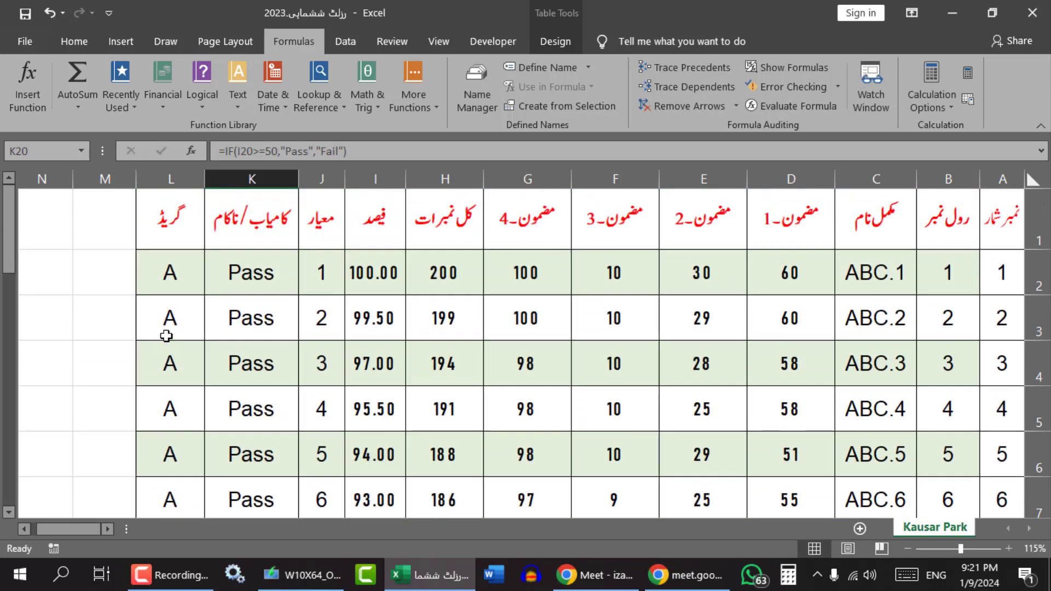
click(170, 276)
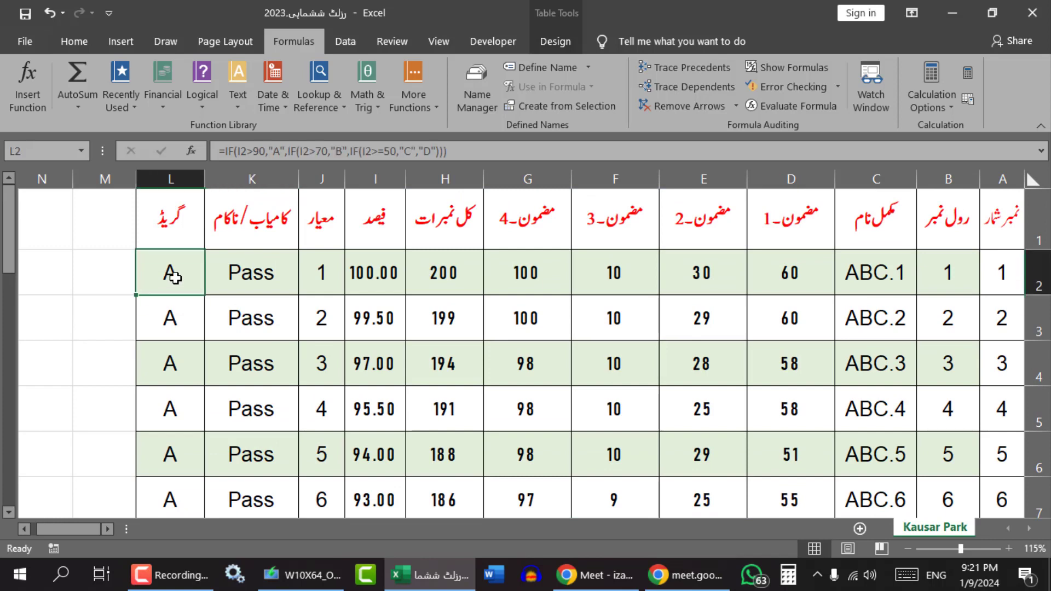
click(170, 318)
scroll(173, 382, down, 7)
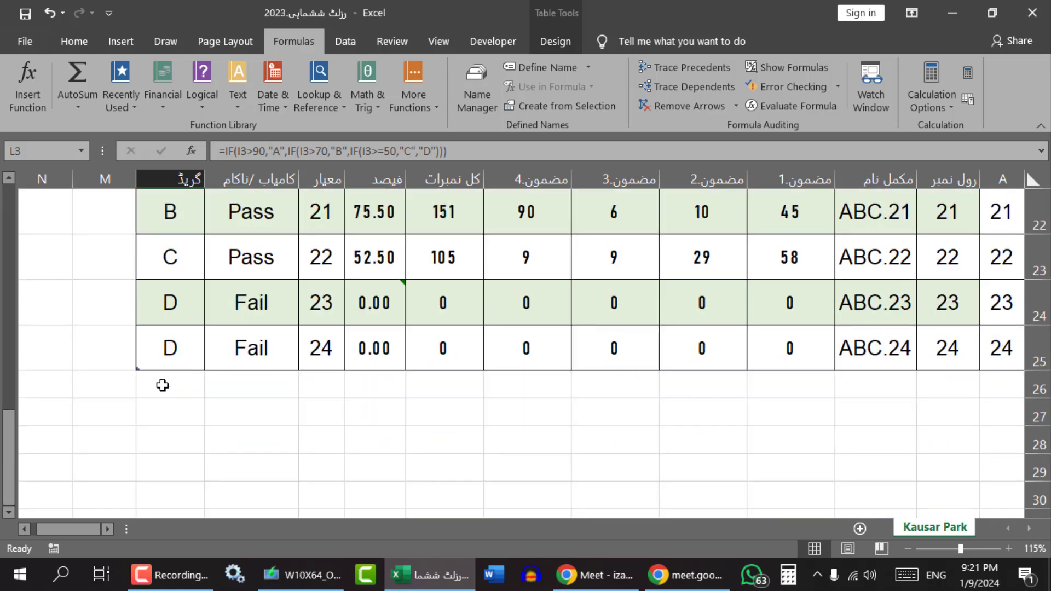
drag(159, 352, 146, 265)
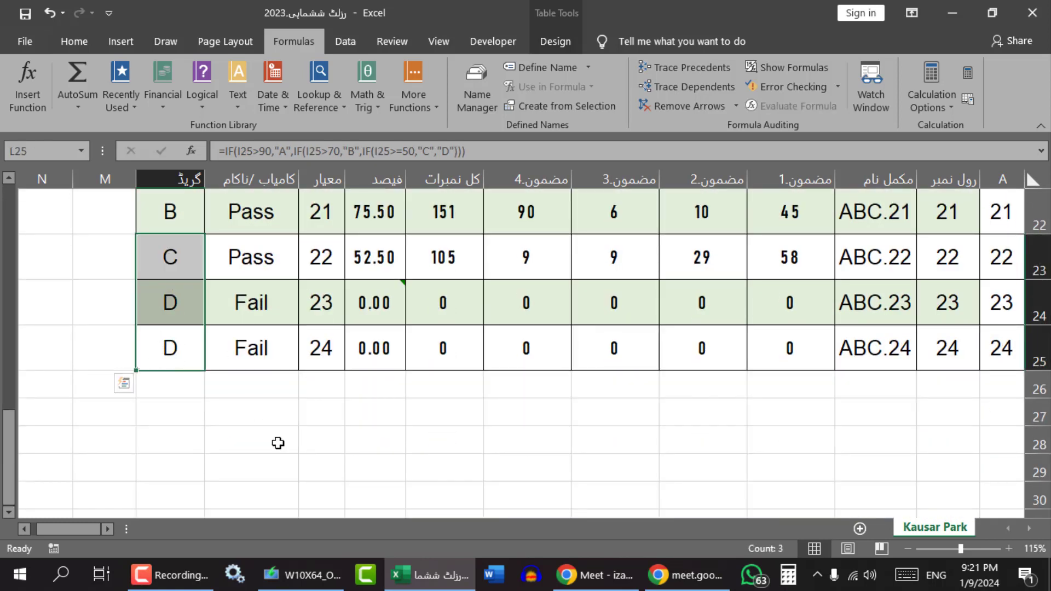
Compare the percentages in I17:I19 with the grades in the same rows
scroll(277, 441, up, 2)
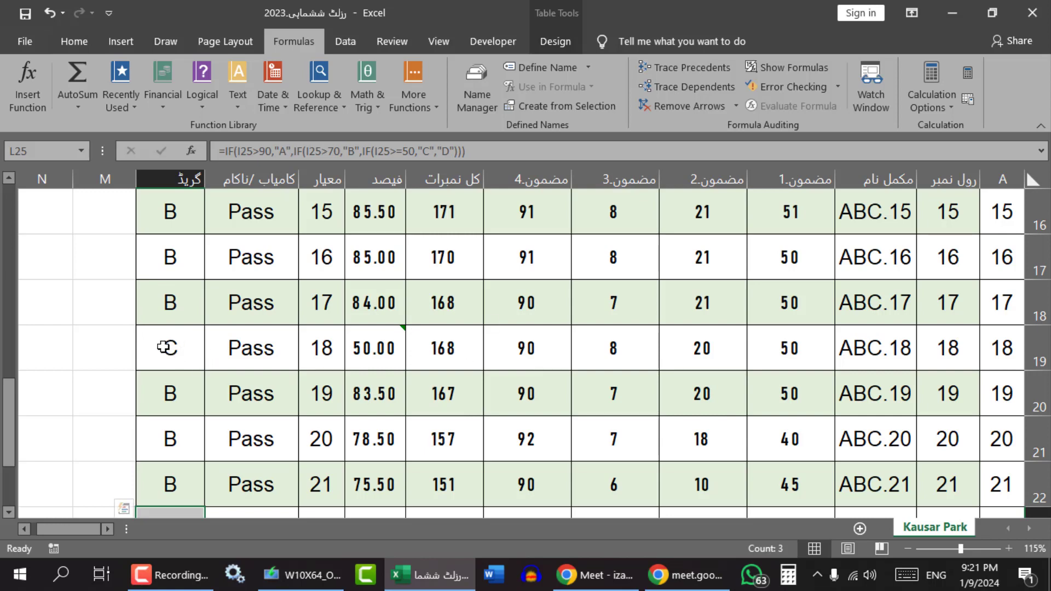
drag(68, 531, 61, 532)
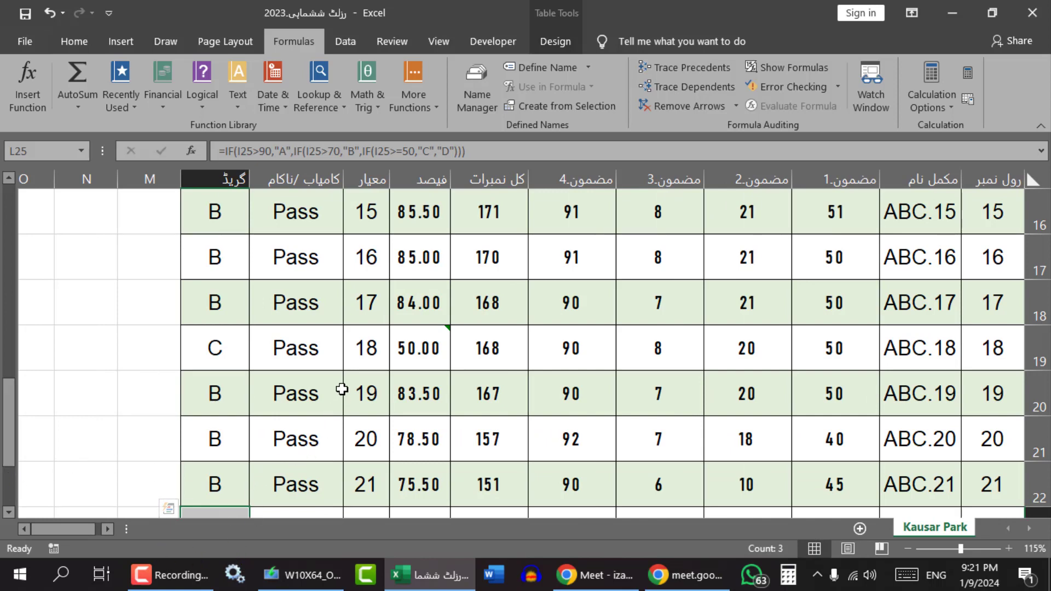
drag(406, 259, 419, 307)
drag(405, 241, 415, 362)
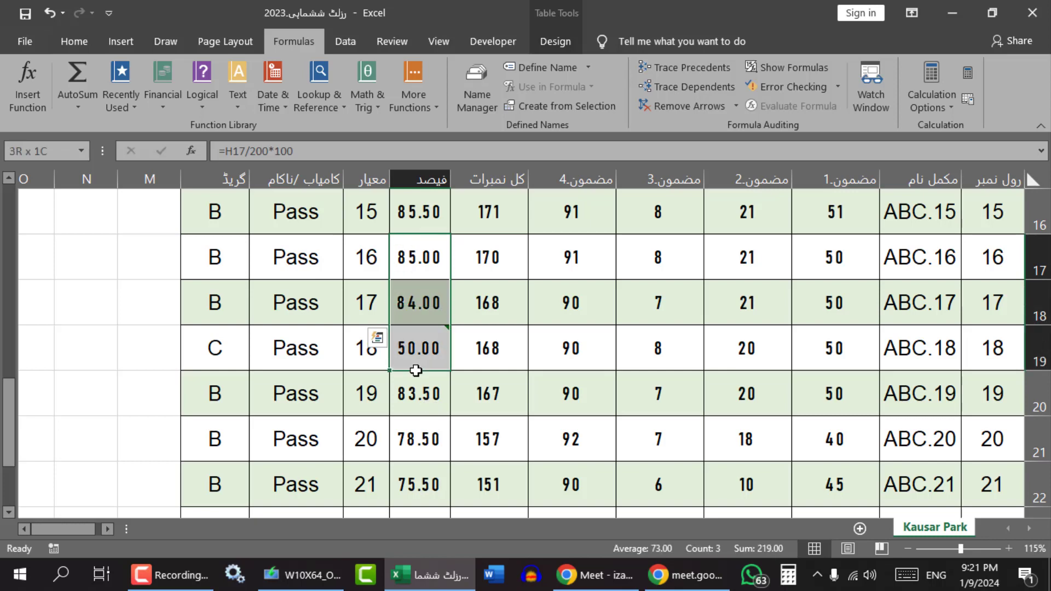
Enter the sample percentage 50 in the empty cell O2 beside the result table
click(23, 529)
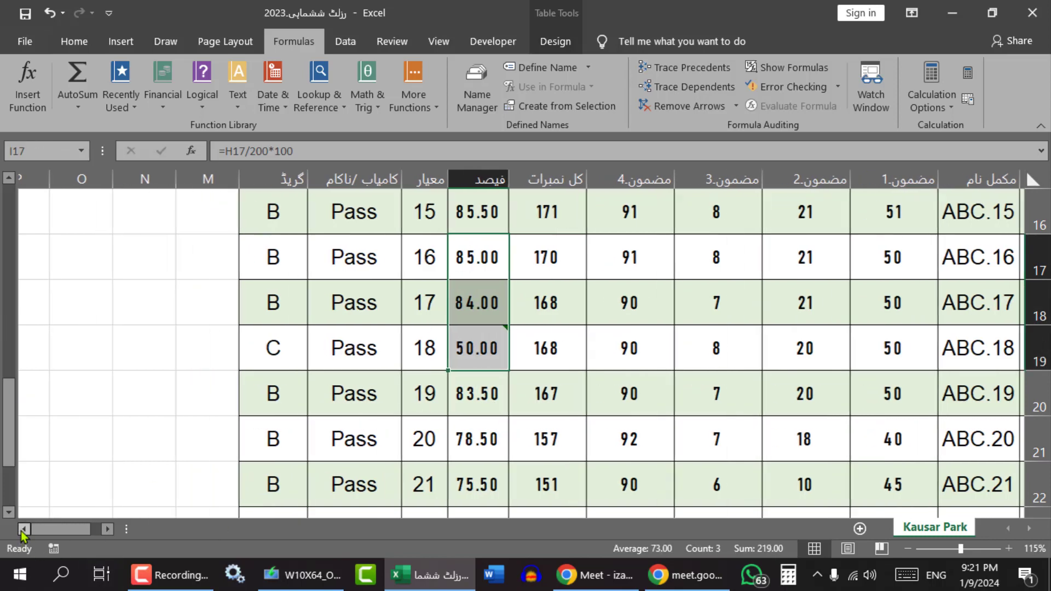
click(23, 529)
scroll(96, 496, up, 4)
scroll(96, 496, up, 1)
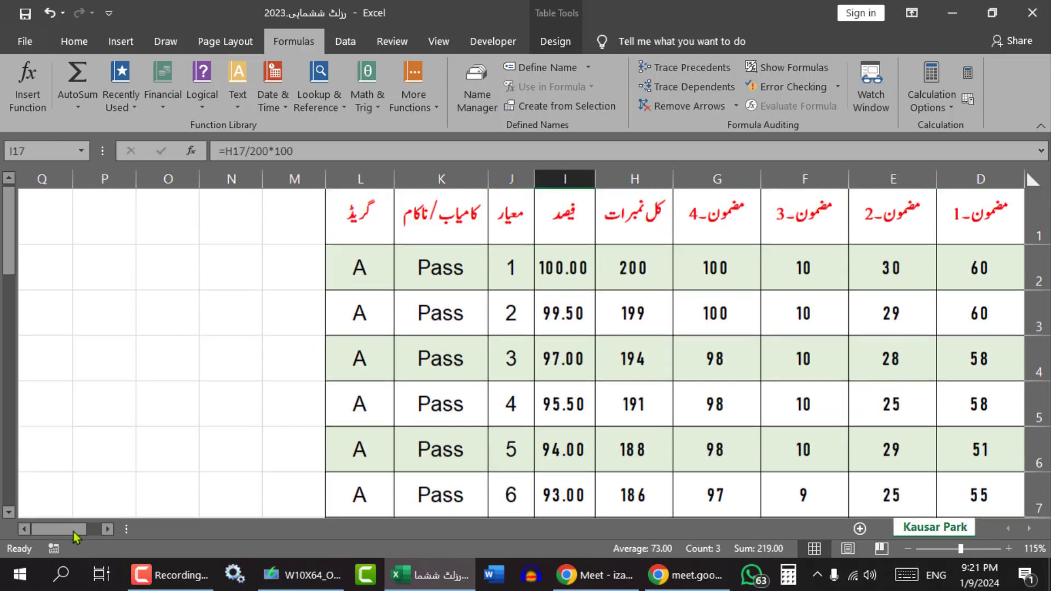
click(24, 529)
click(24, 529)
click(332, 267)
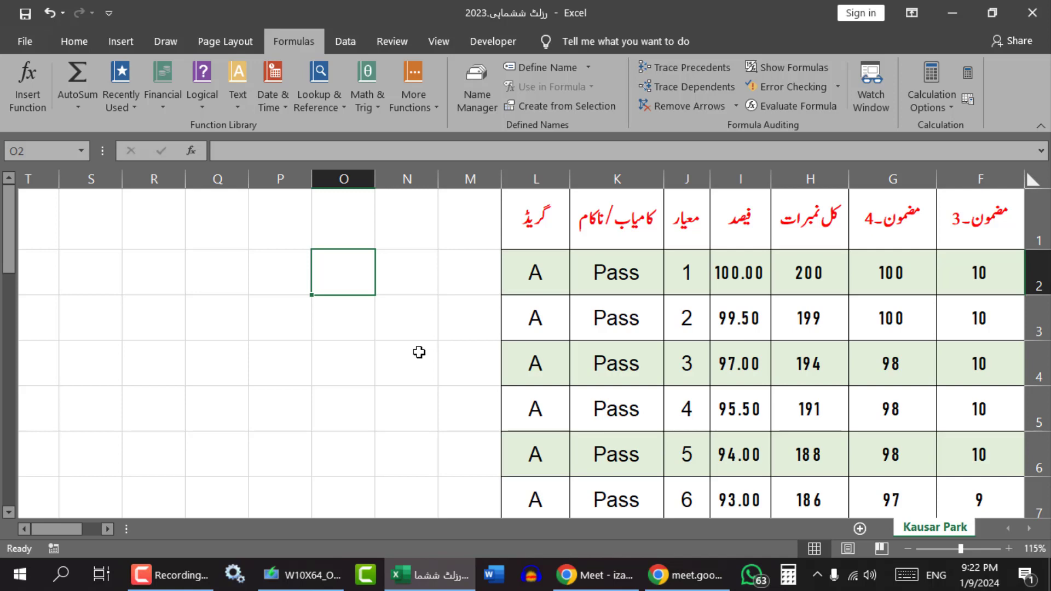
text(50)
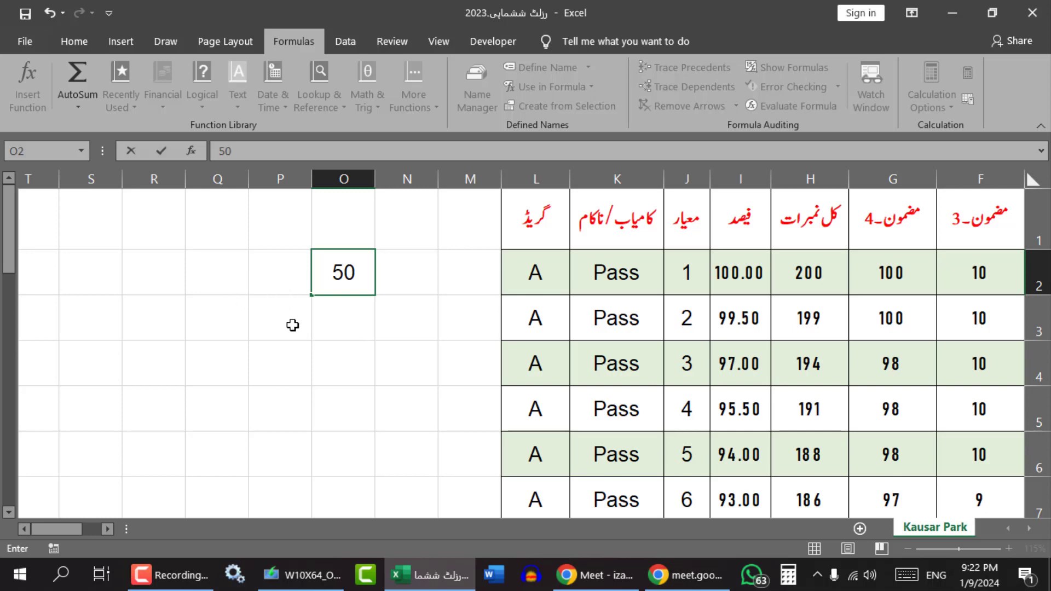
key(Return)
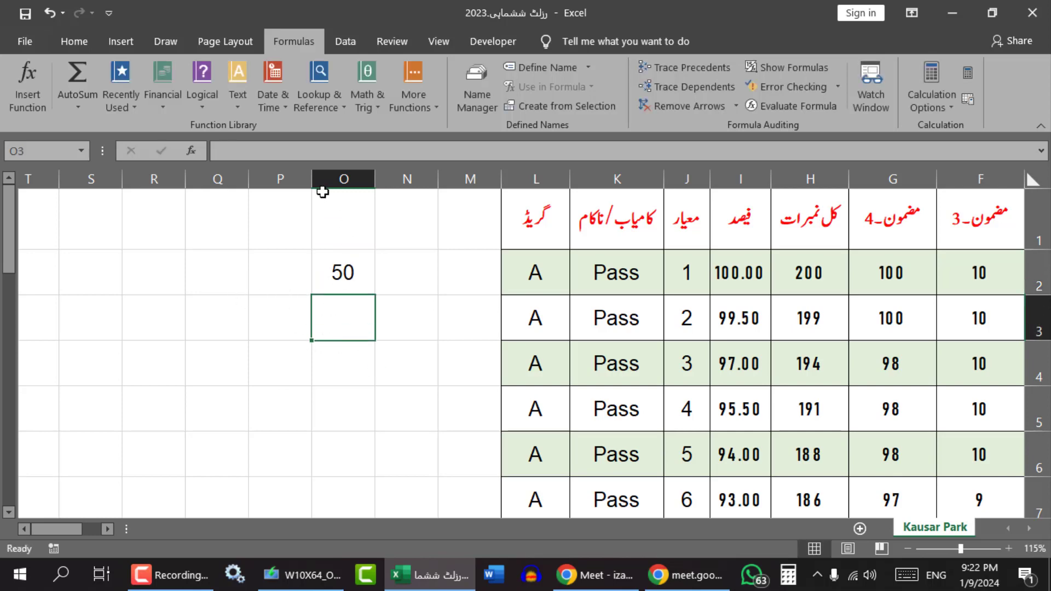
Widen column O to about twice its width and start an IF formula in O3
drag(312, 180, 239, 184)
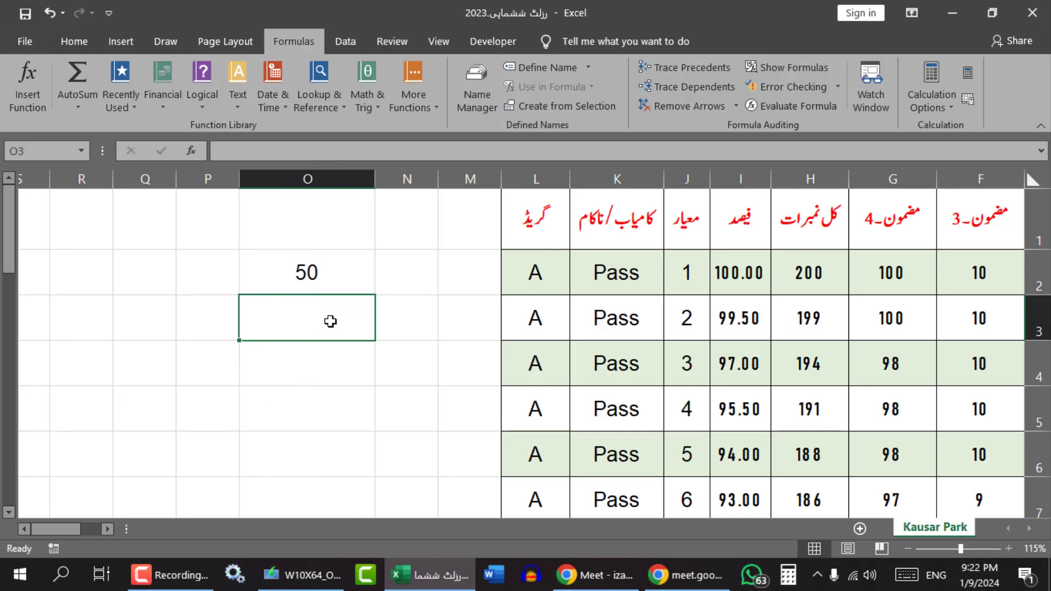
text(=i)
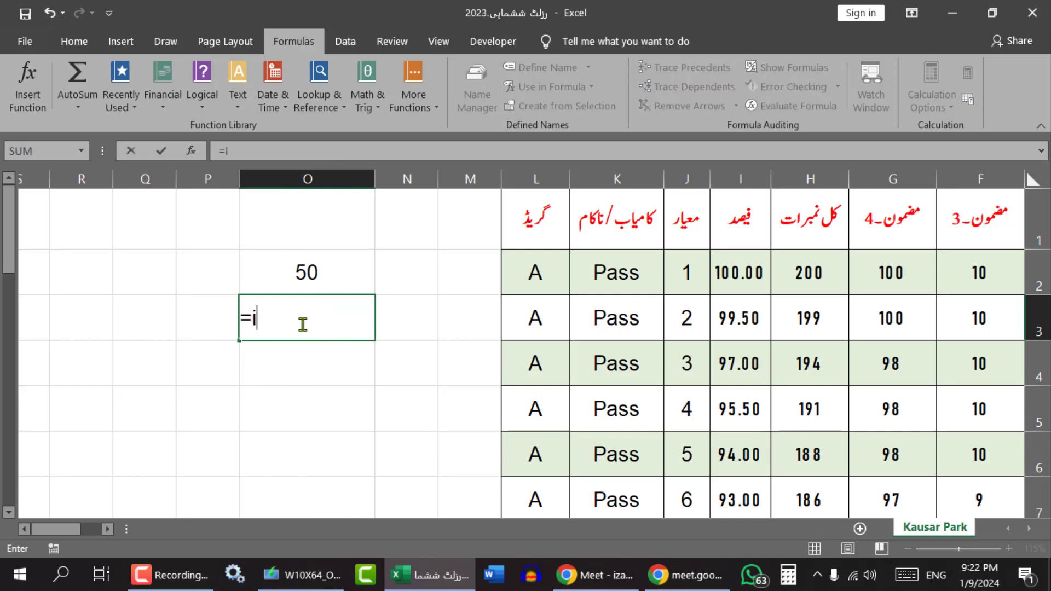
text(f)
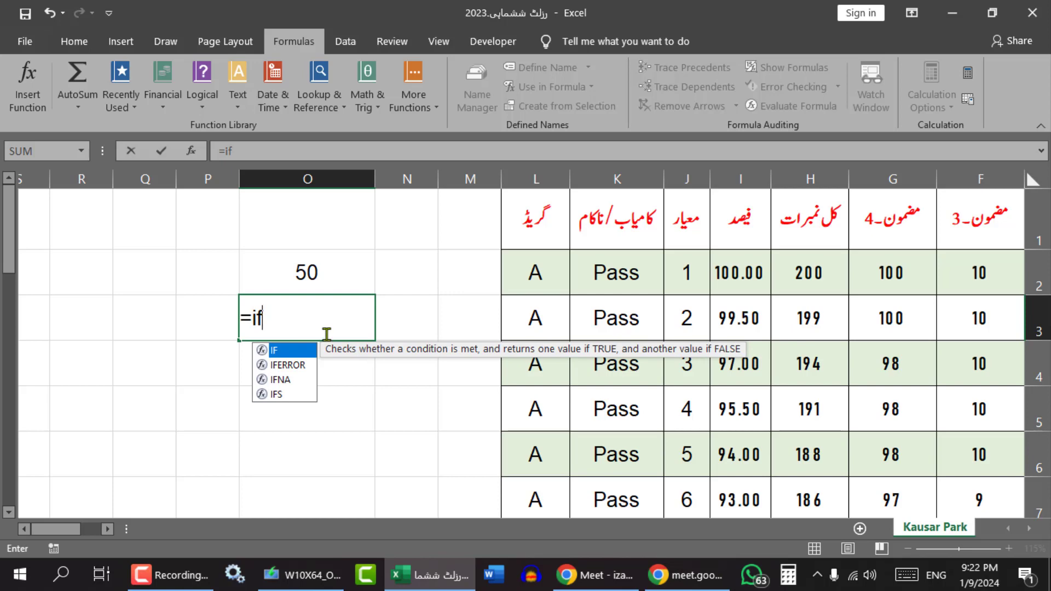
text(()
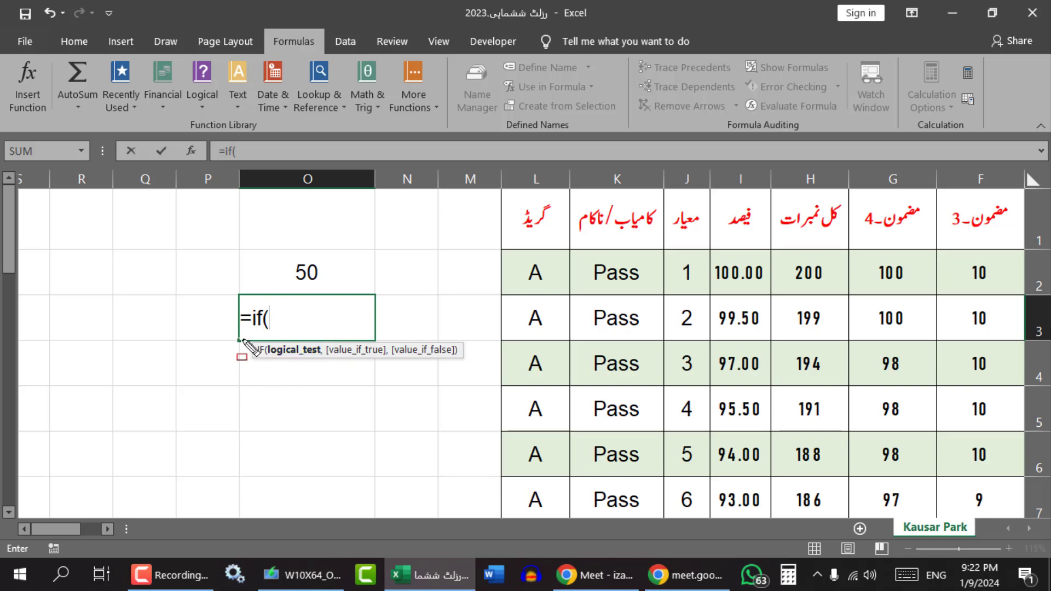
Clear the unfinished IF formula from O3
mouse_move(241, 340)
mouse_down()
mouse_move(334, 365)
mouse_move(467, 360)
mouse_up()
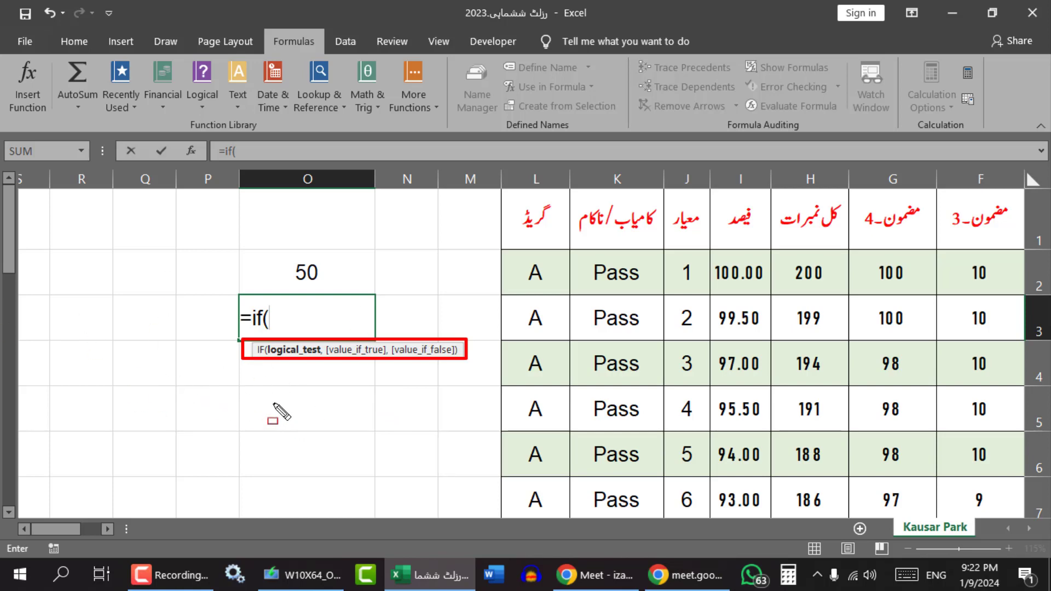
key(Escape)
click(130, 322)
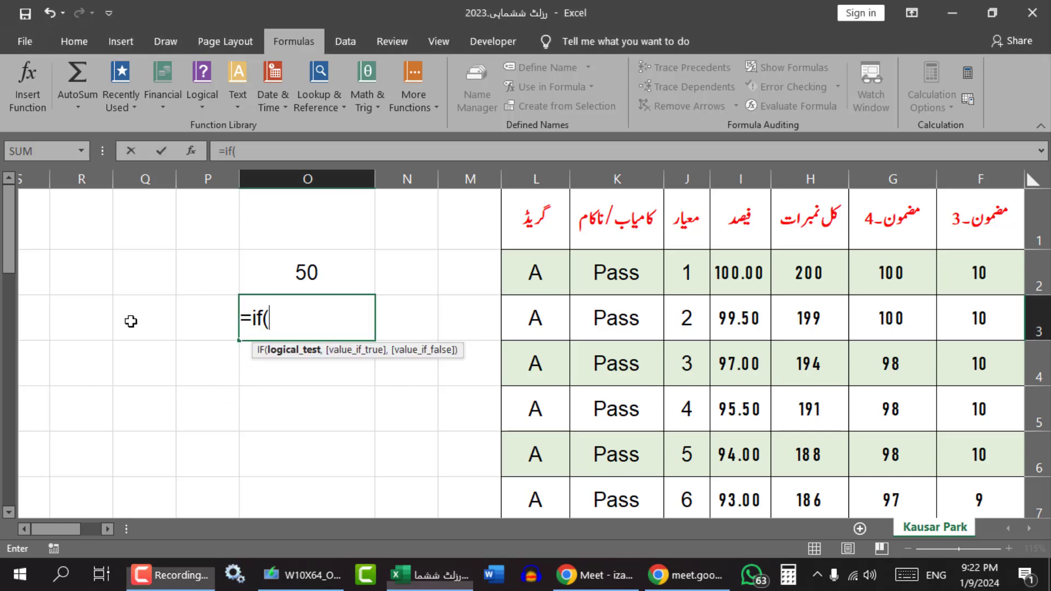
drag(275, 326, 216, 312)
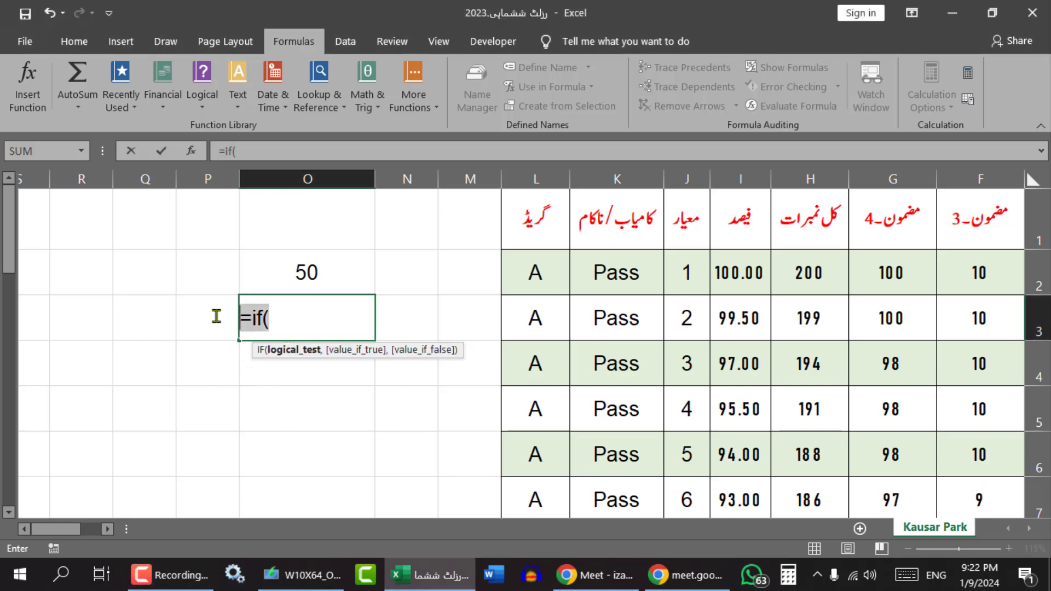
key(BackSpace)
Enter the sample multiplication formula =10*10 in O4 and select the cell to check it
click(274, 373)
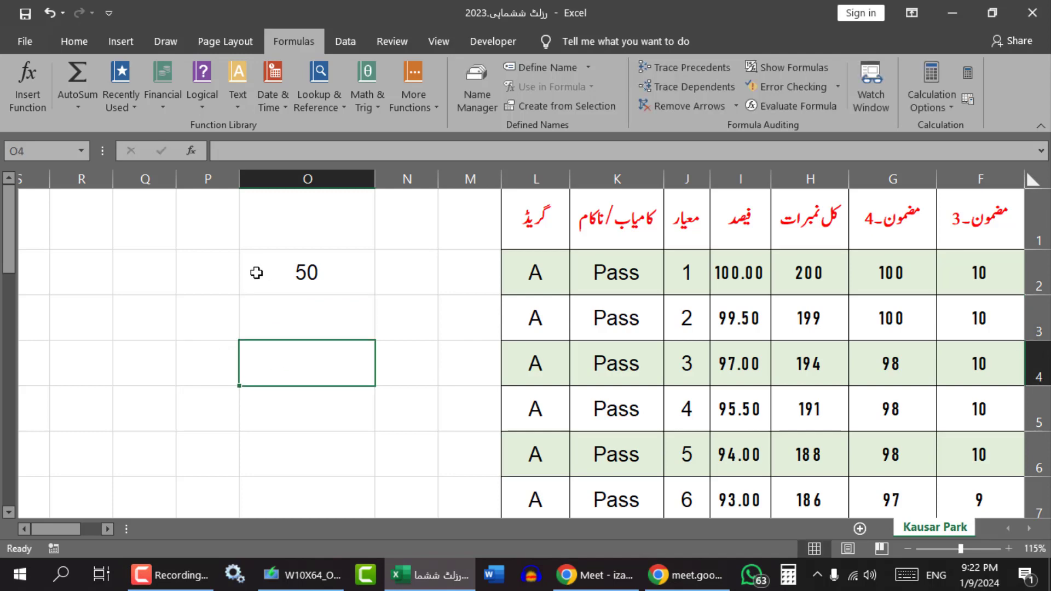
text(=10)
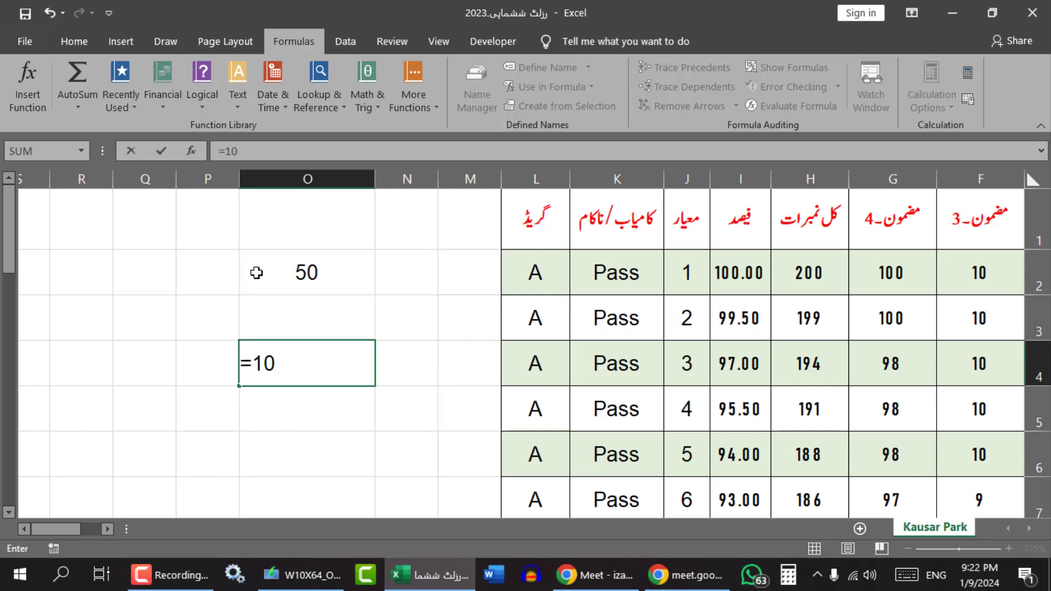
text(*10)
click(279, 358)
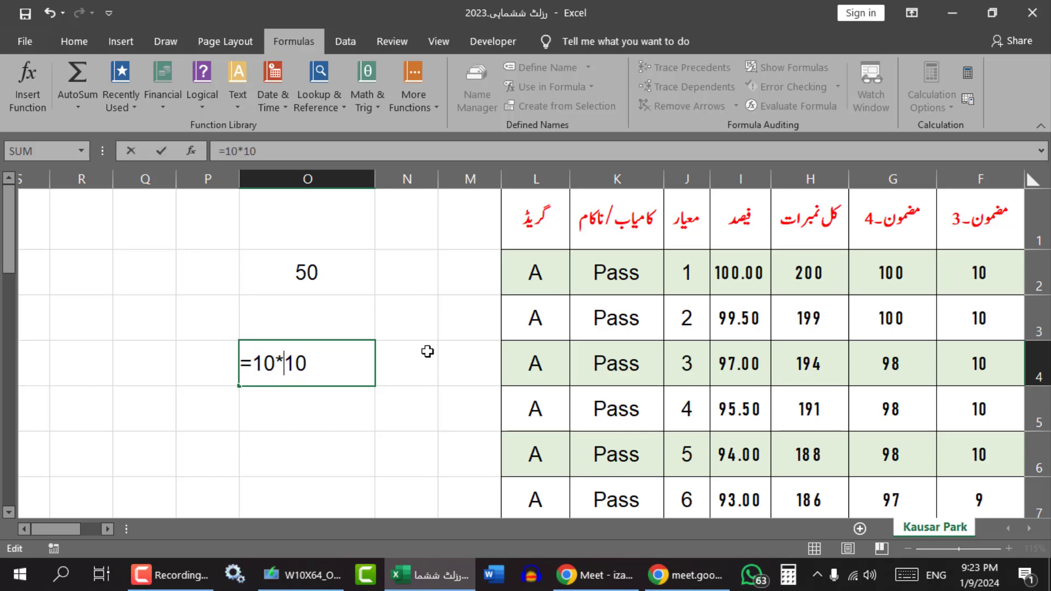
key(Return)
click(309, 369)
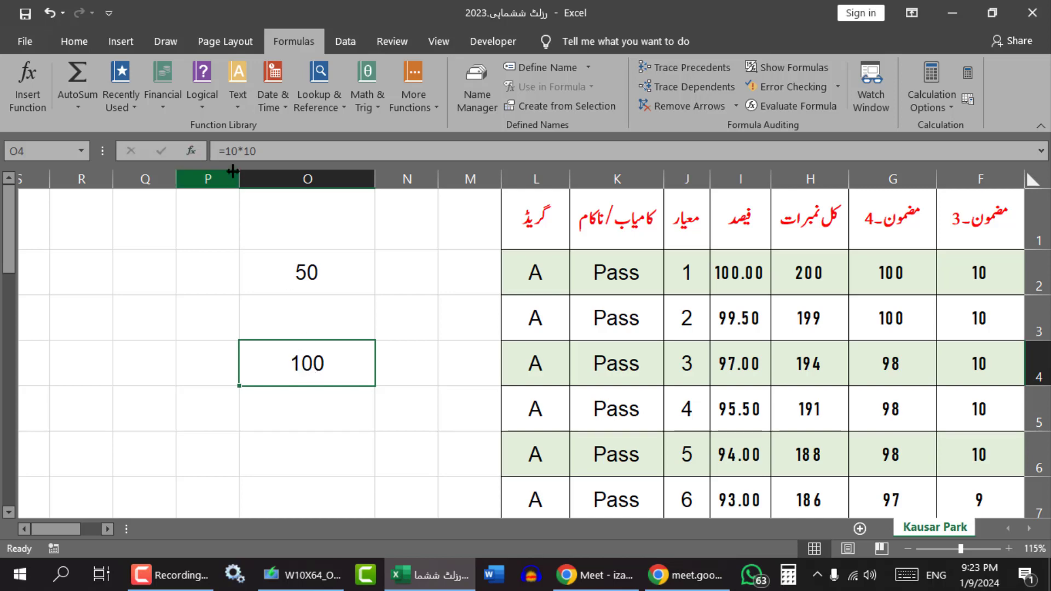
Replace the multiplication operator in O4 with division so the formula reads =10/10
double_click(297, 348)
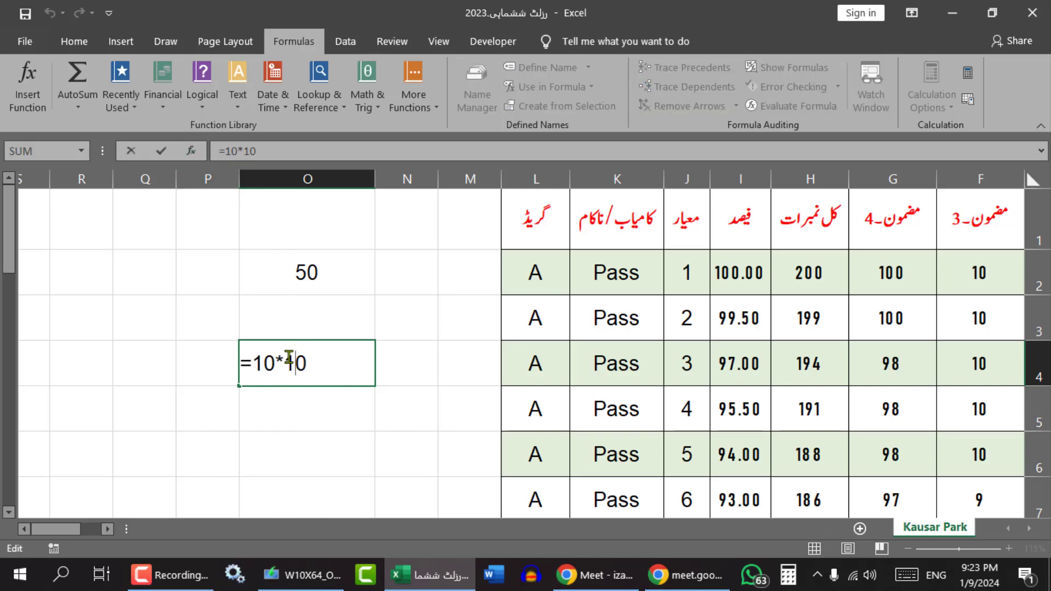
drag(284, 361, 278, 362)
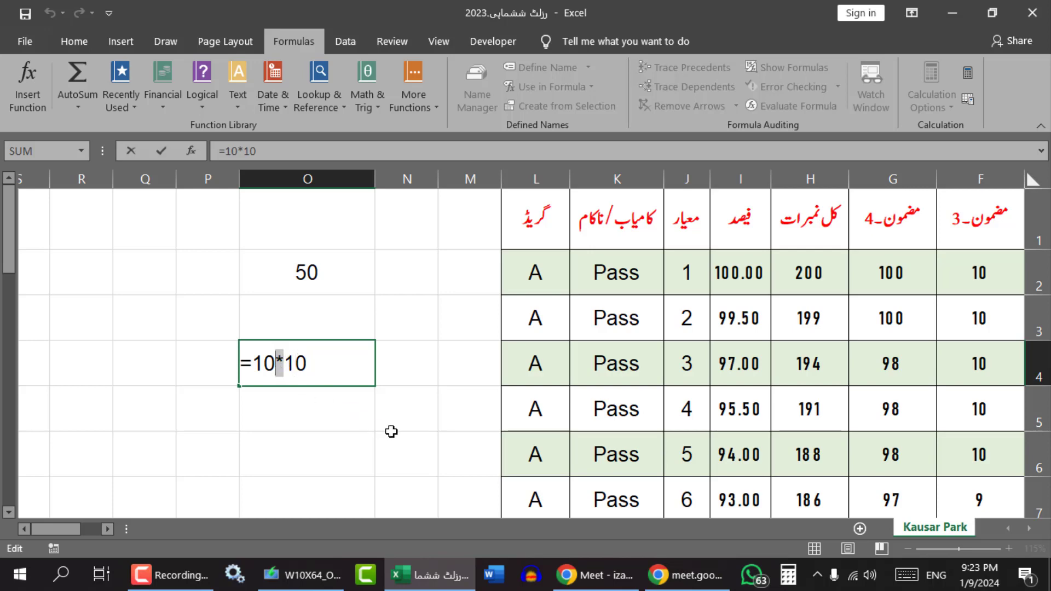
text(/)
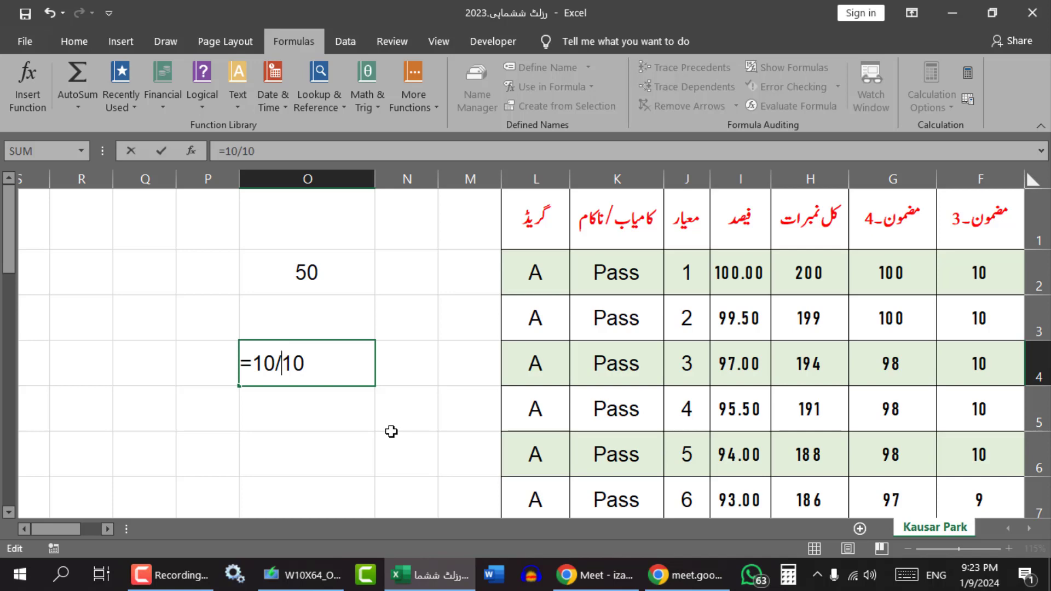
key(Return)
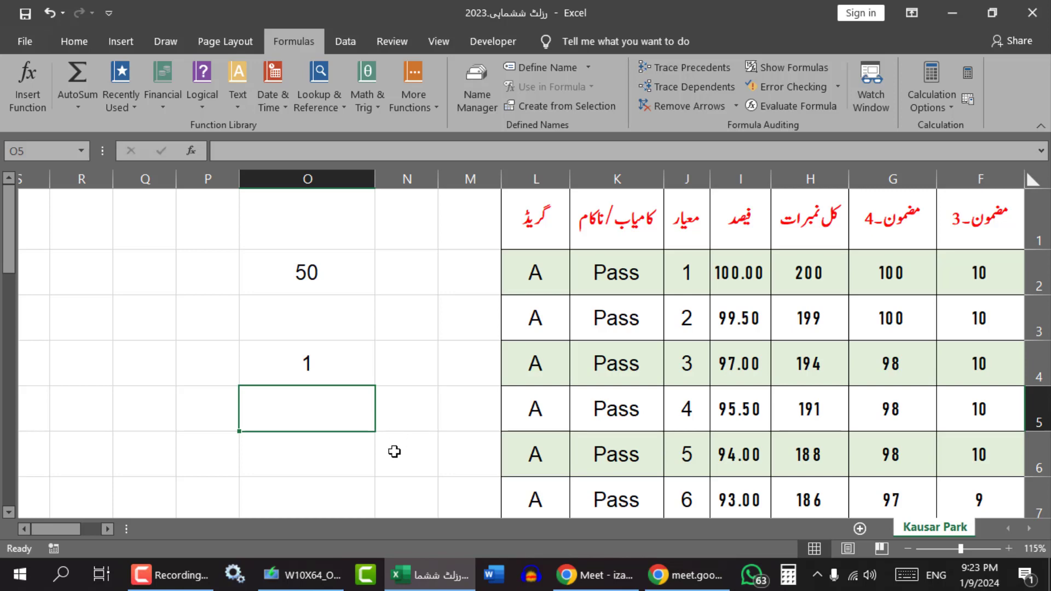
click(309, 381)
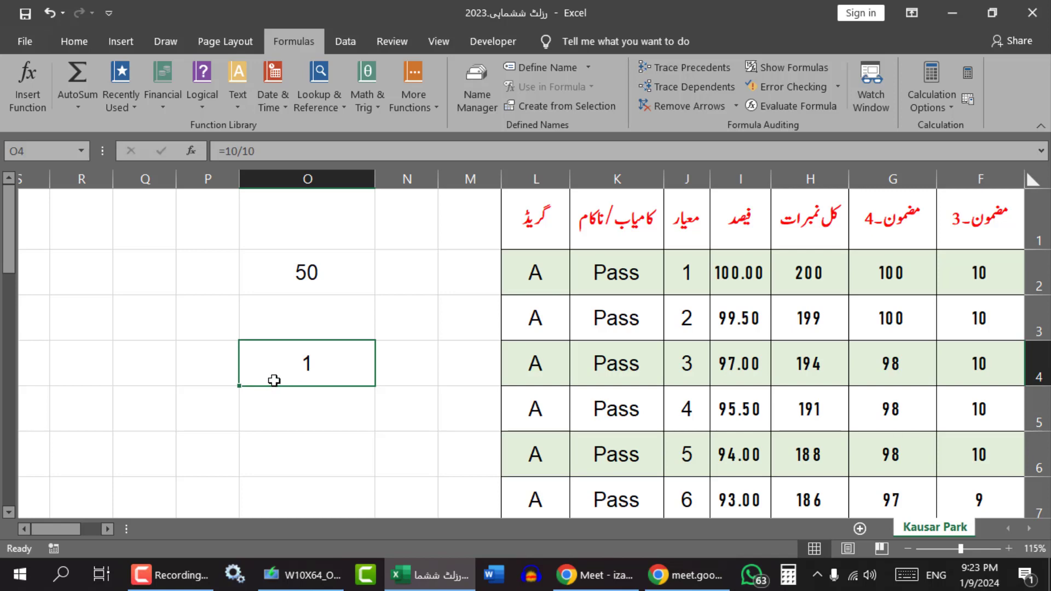
Delete the sample division formula from O4
click(290, 334)
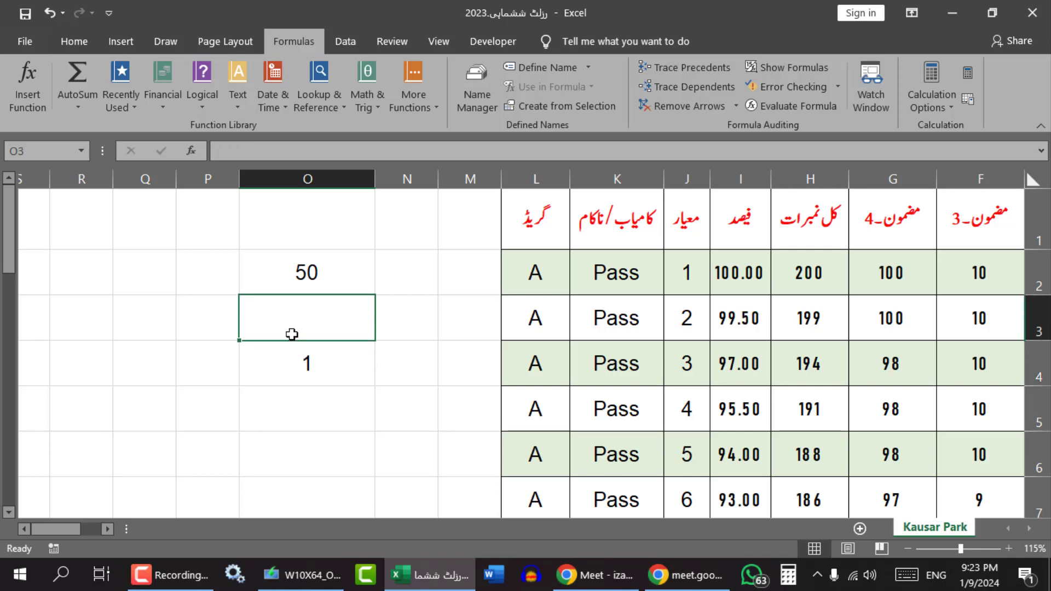
click(292, 363)
key(Delete)
Start an IF formula in O3 and point out its logical_test, value_if_true and value_if_false arguments
click(290, 307)
text(=)
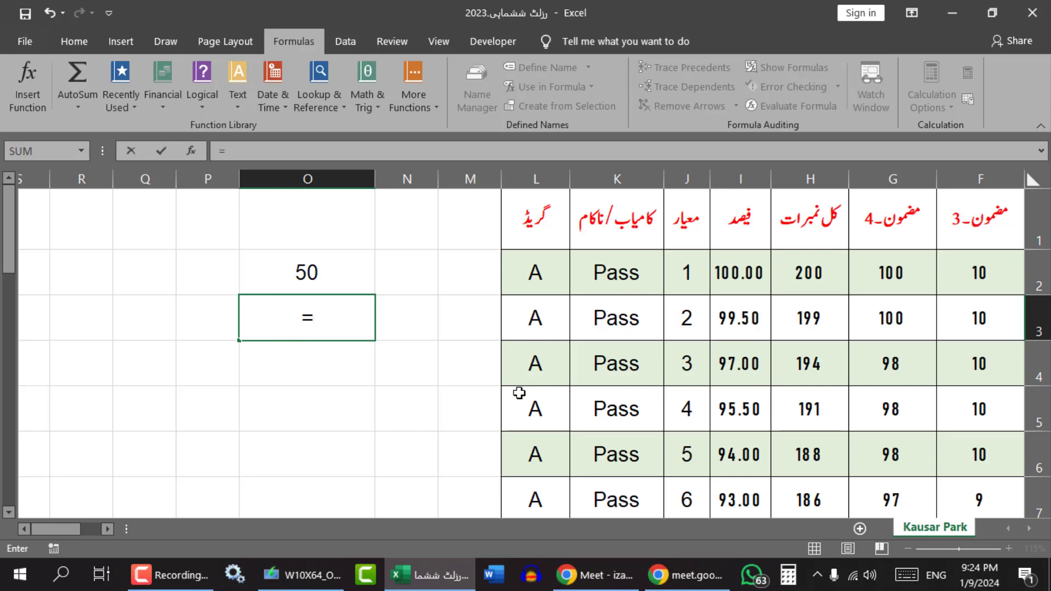
text(if)
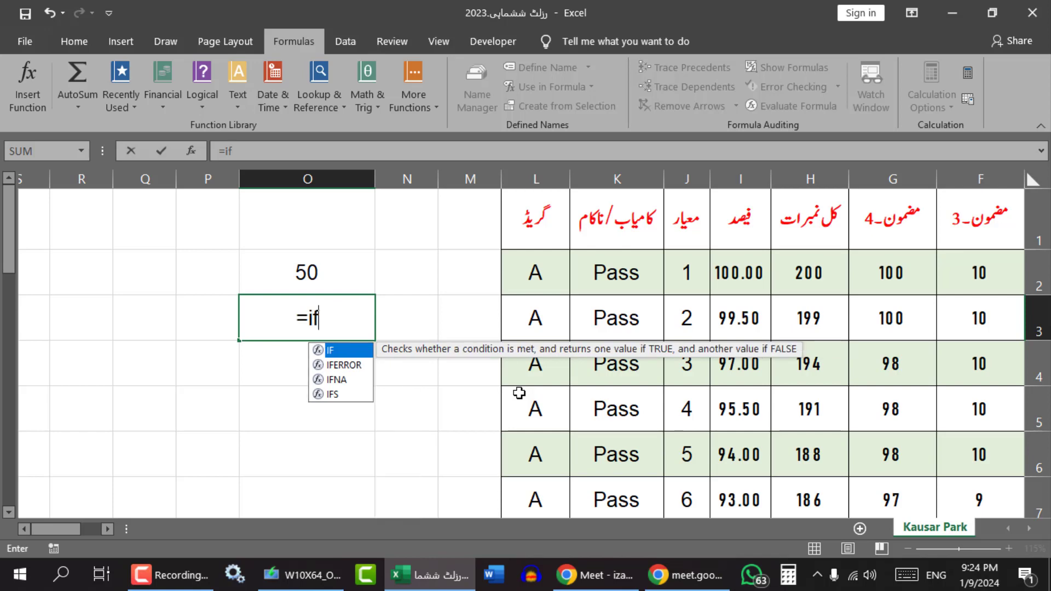
text(()
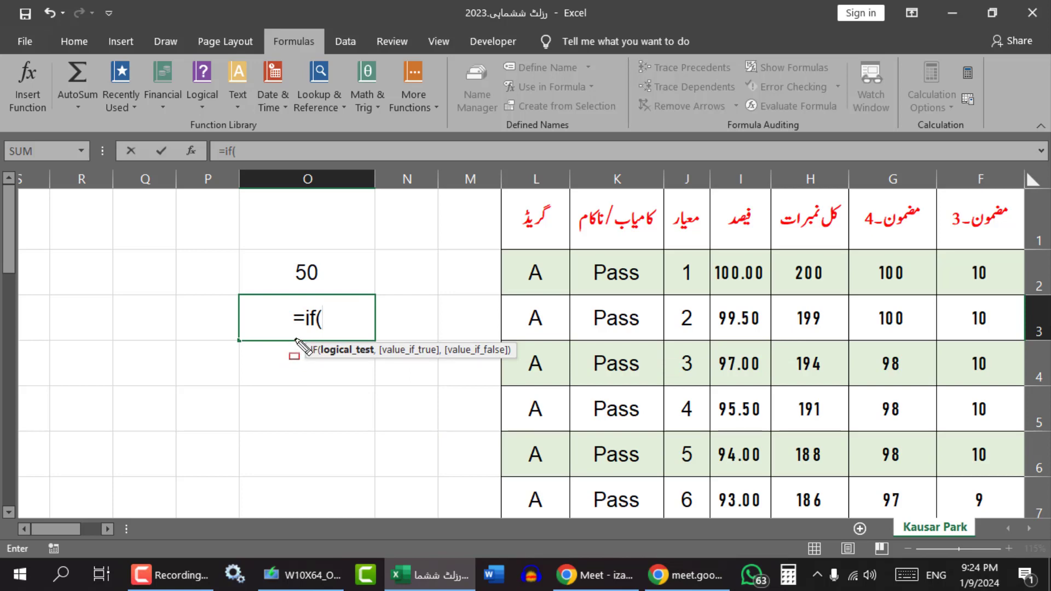
mouse_move(294, 338)
mouse_down()
mouse_move(342, 361)
mouse_move(522, 362)
mouse_up()
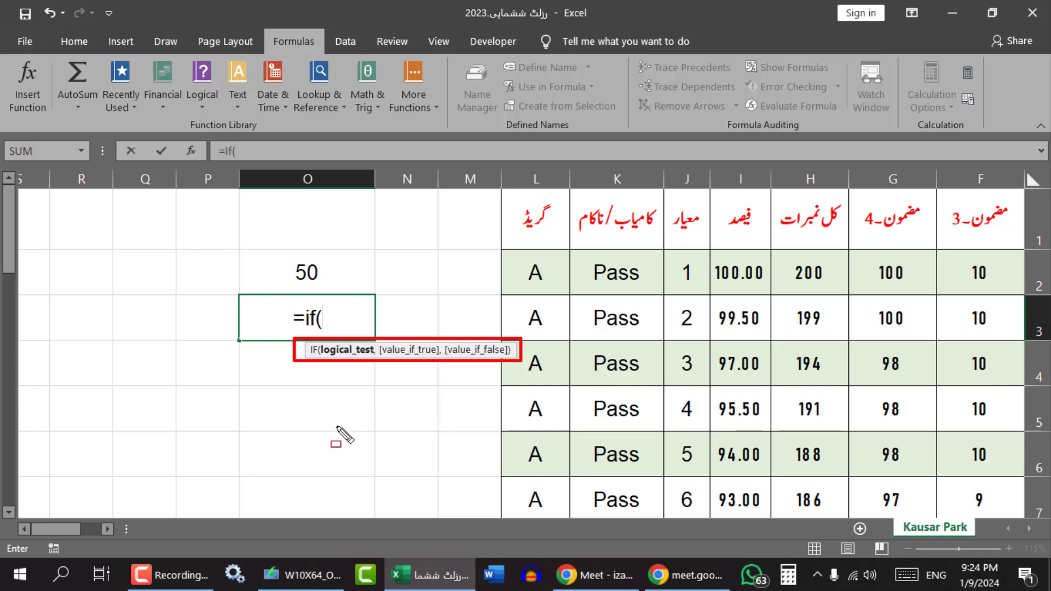
drag(333, 439, 357, 353)
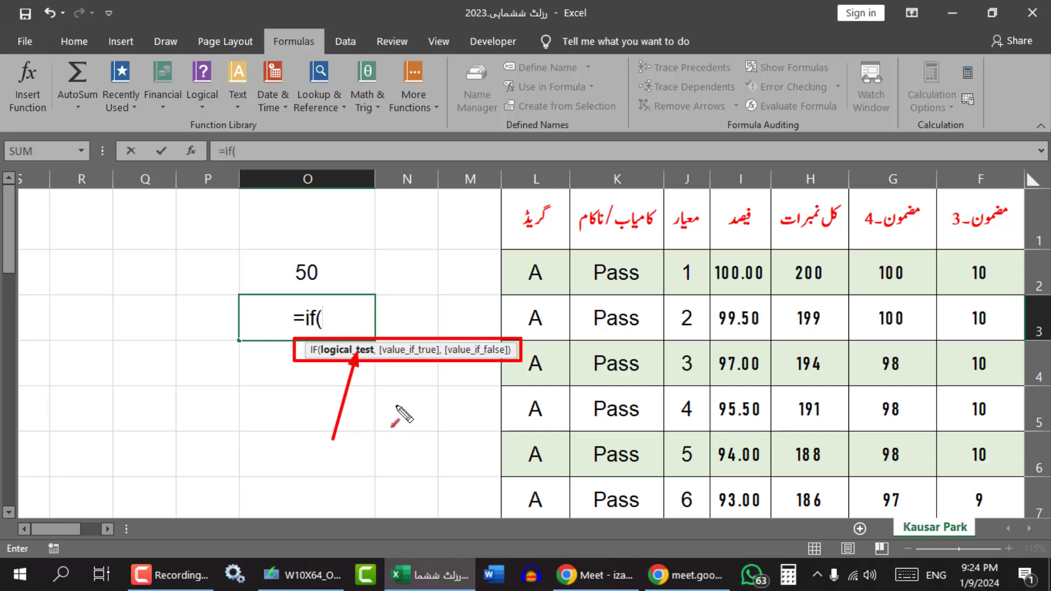
drag(396, 407, 411, 355)
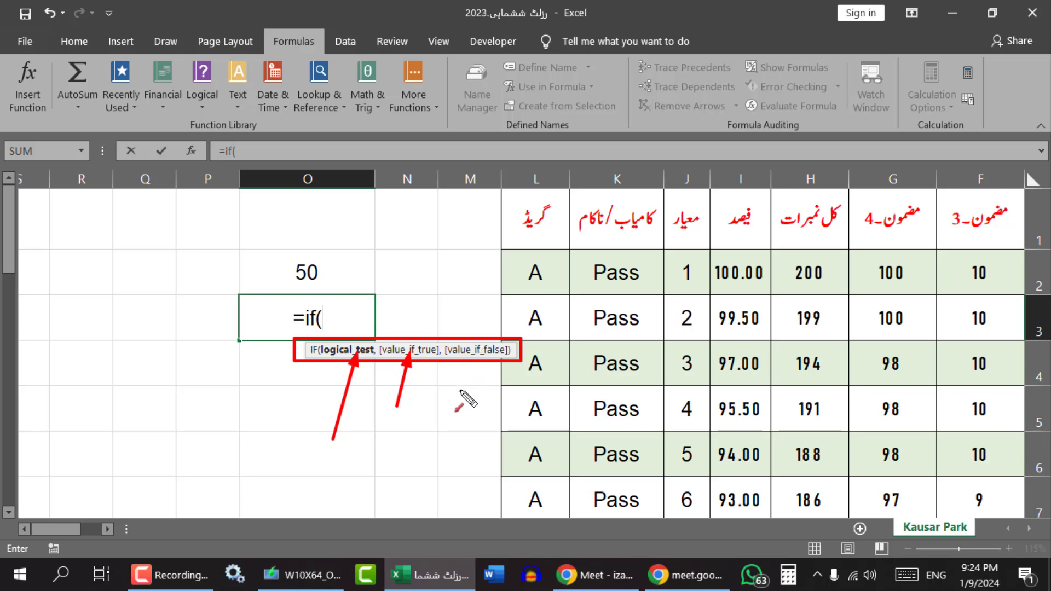
drag(461, 399, 474, 355)
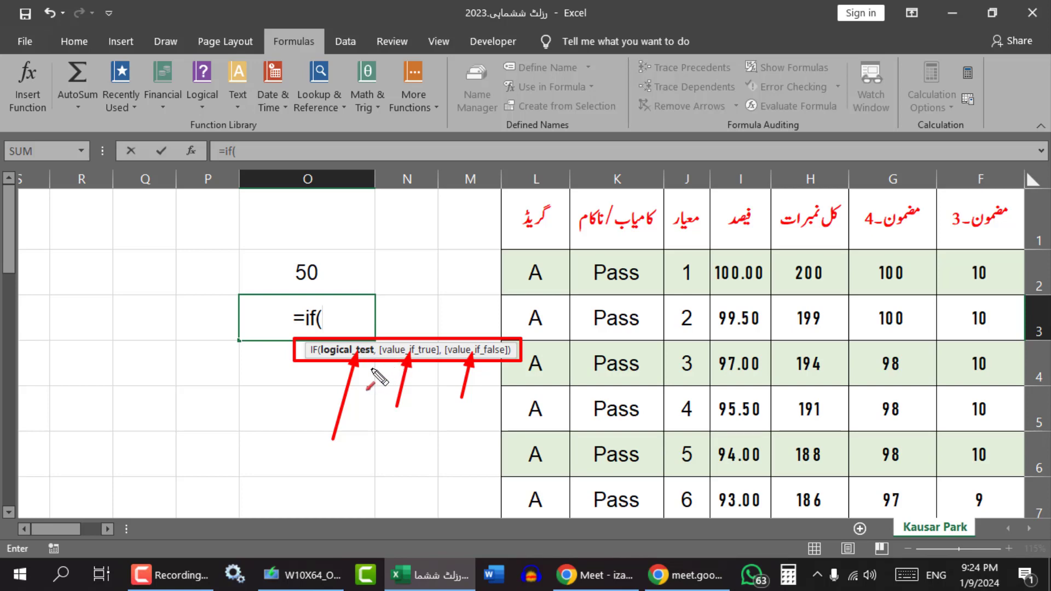
key(Escape)
Complete the formula in O3 as =IF(O2=50,"yes","no") and select the cell to check it
click(335, 316)
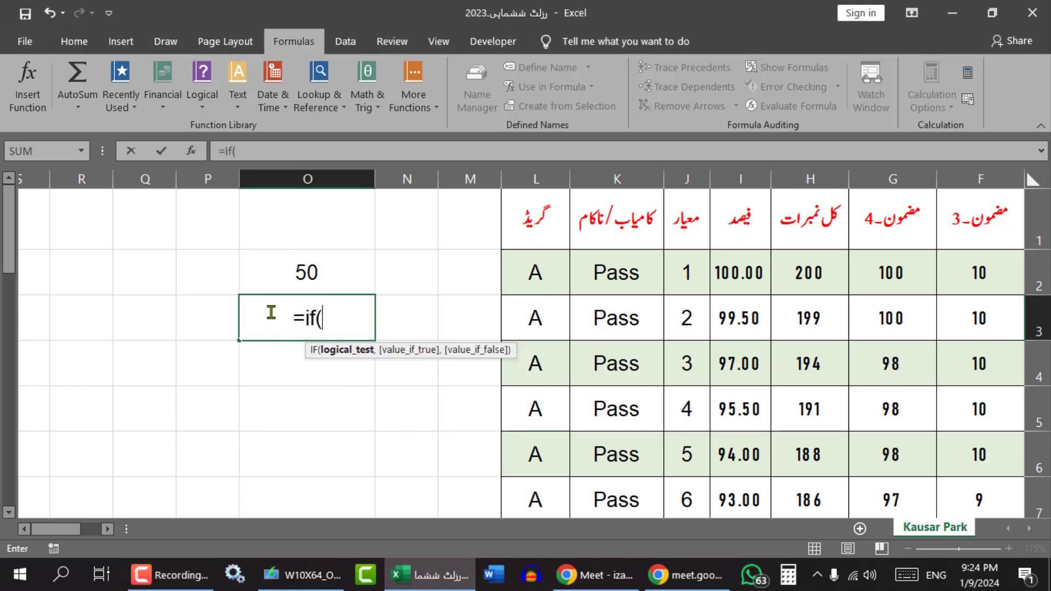
click(298, 275)
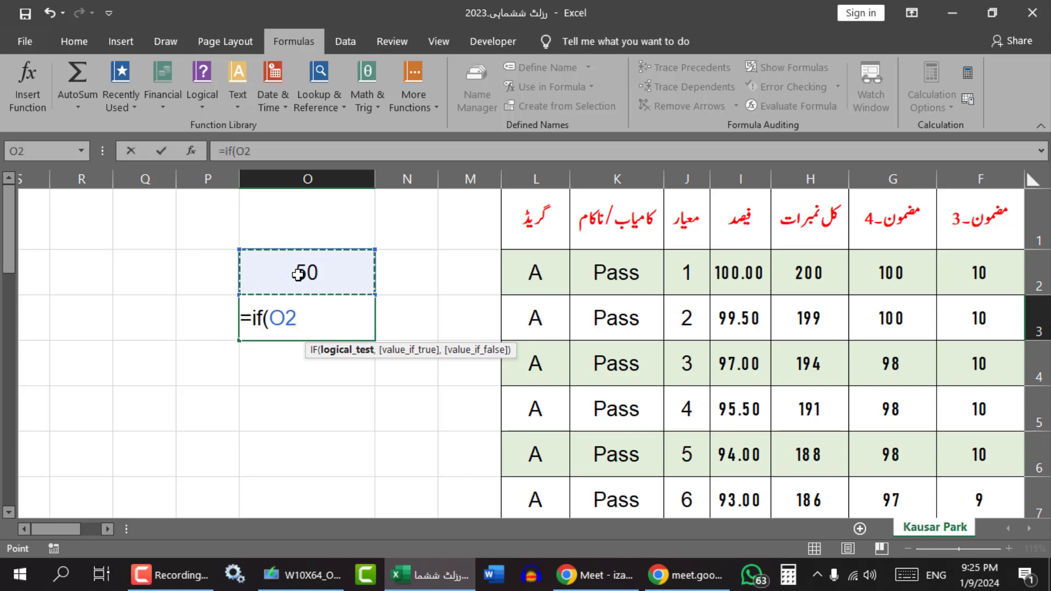
text(=50)
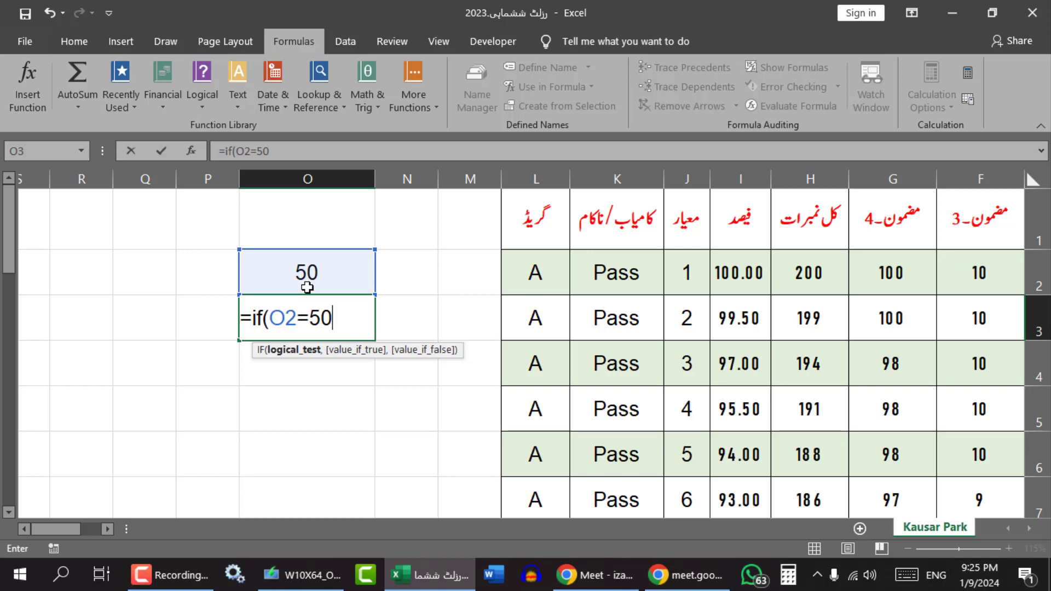
text(,)
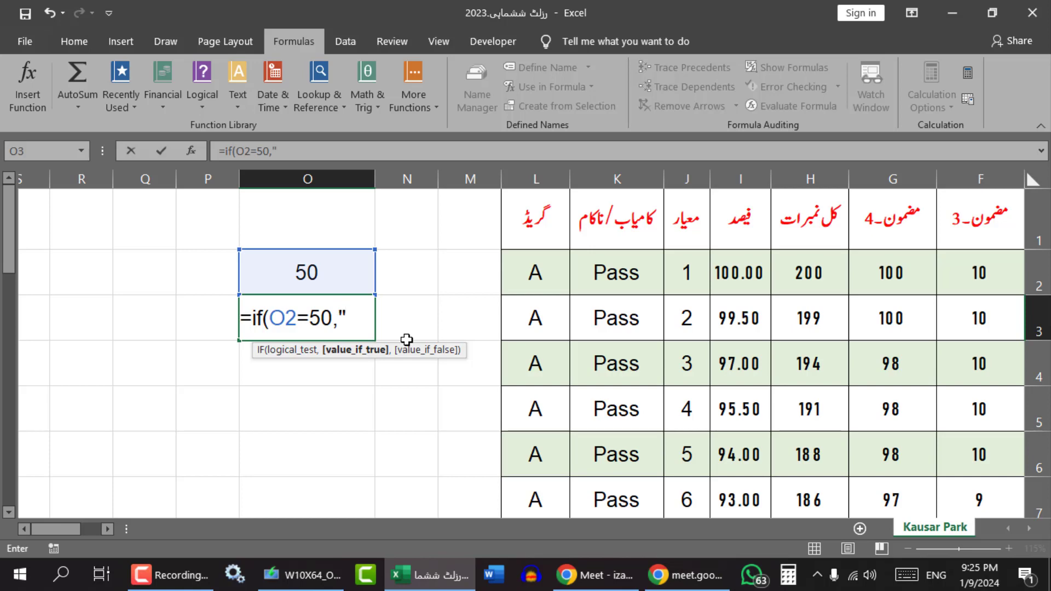
text(es)
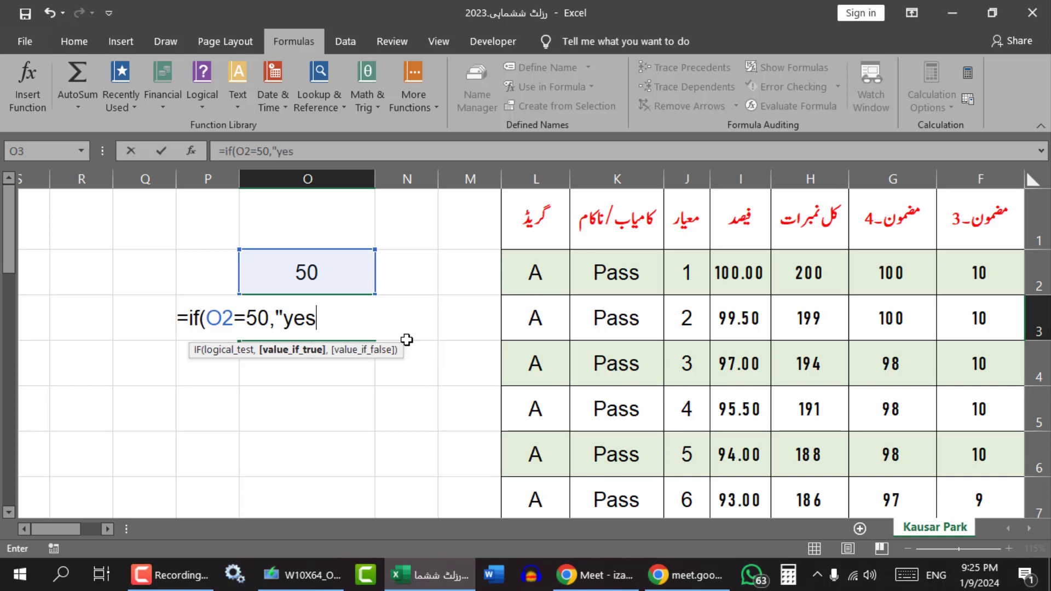
text(",)
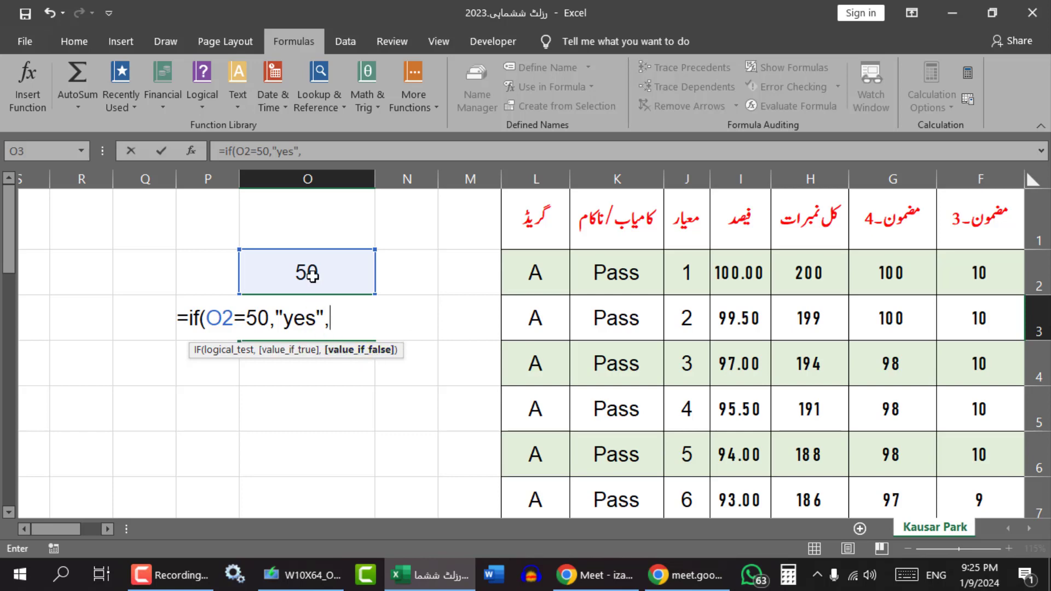
double_click(251, 318)
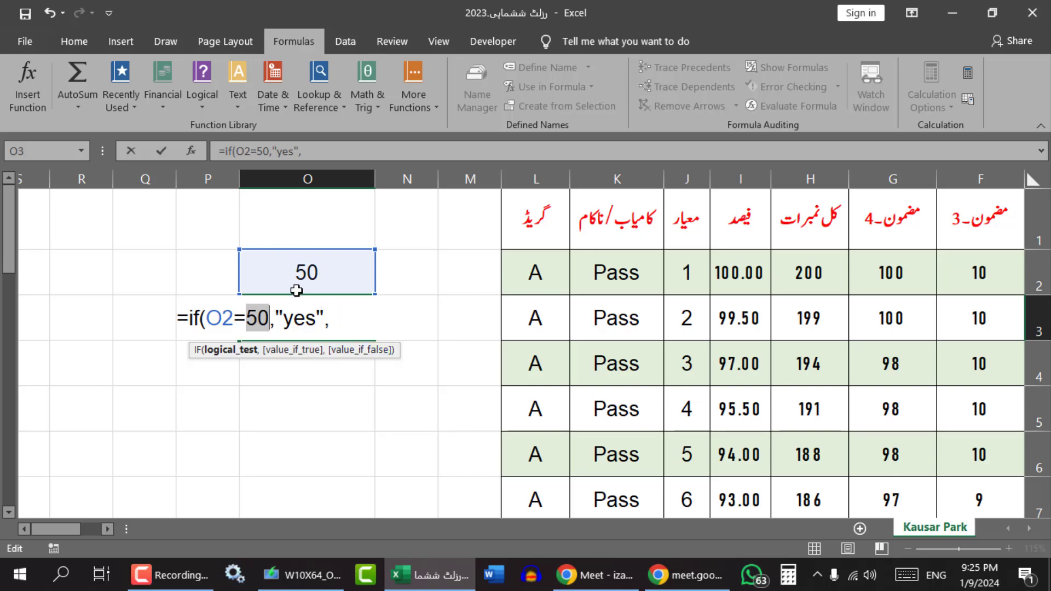
click(342, 327)
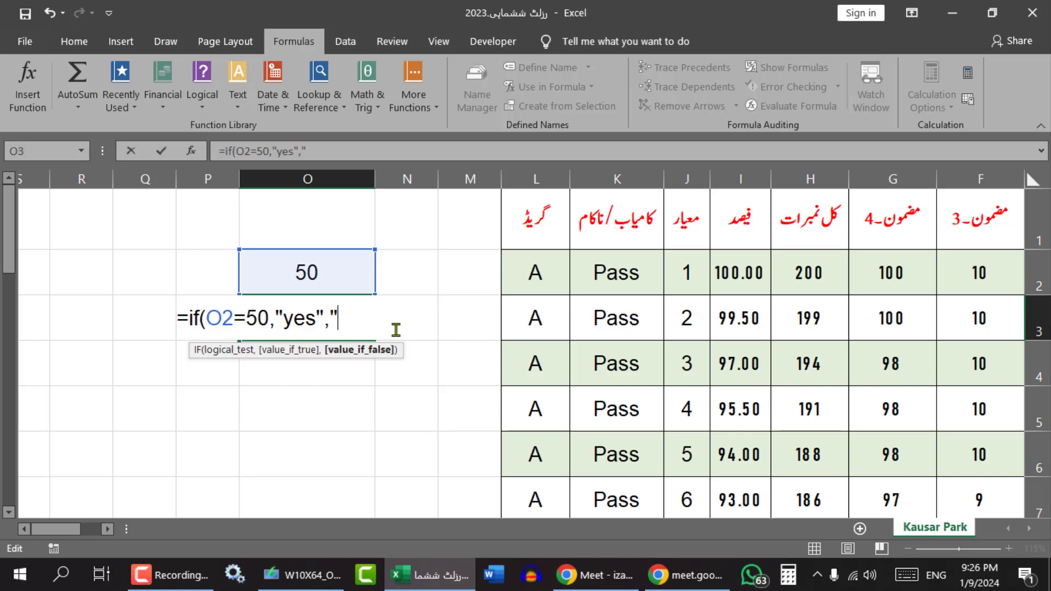
text(no"))
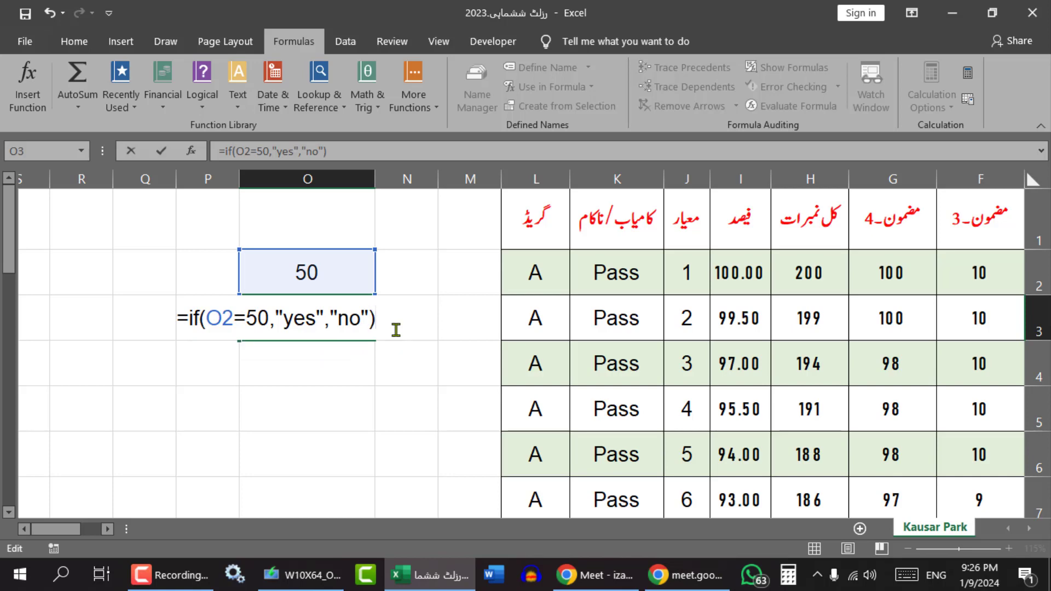
key(Return)
click(334, 322)
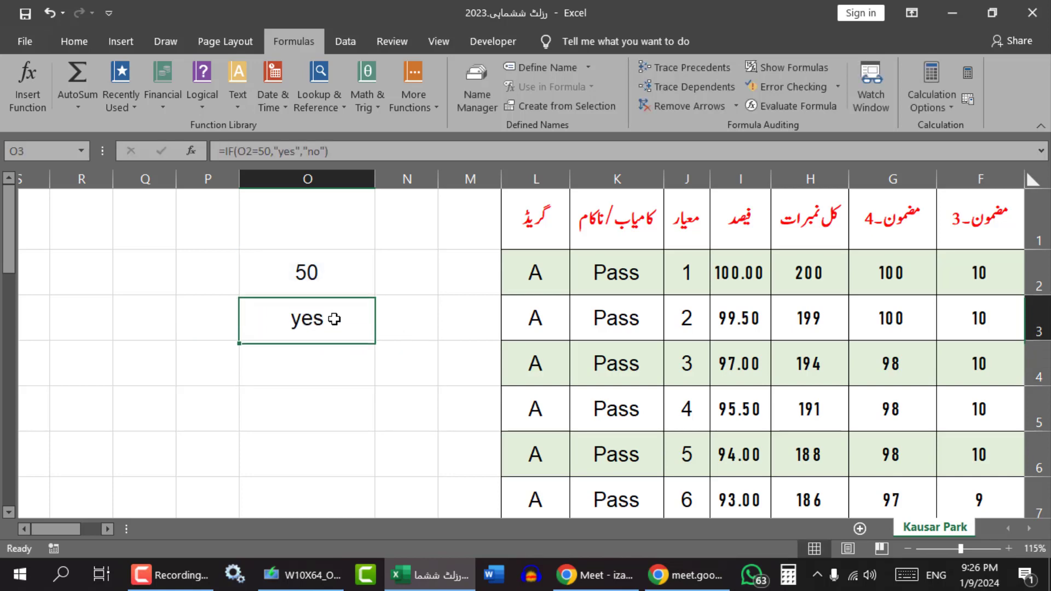
Change the sample percentage in O2 to 51 to test the other outcome of the IF formula
click(273, 273)
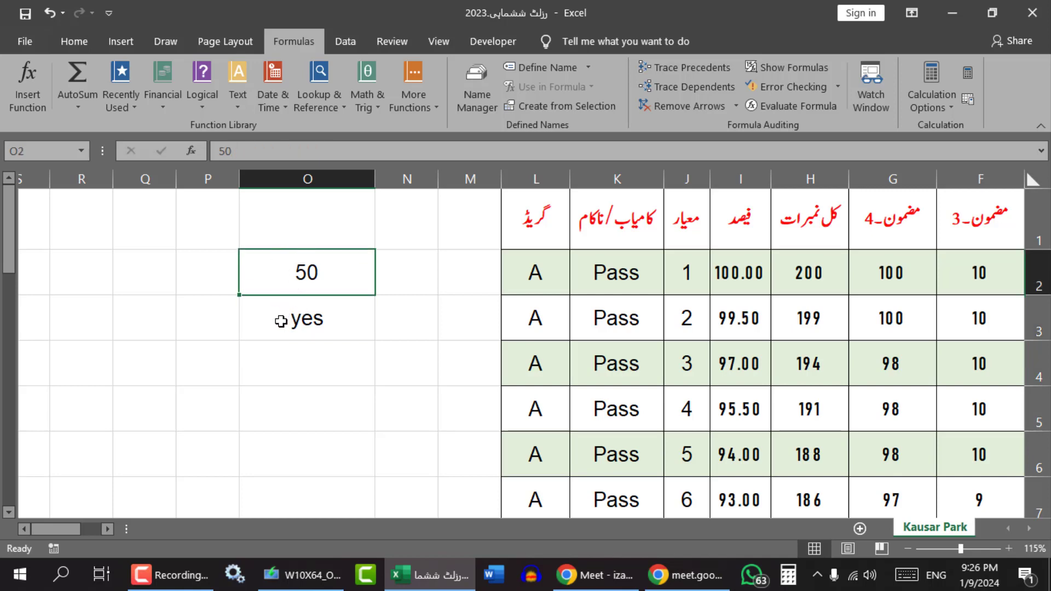
text(51)
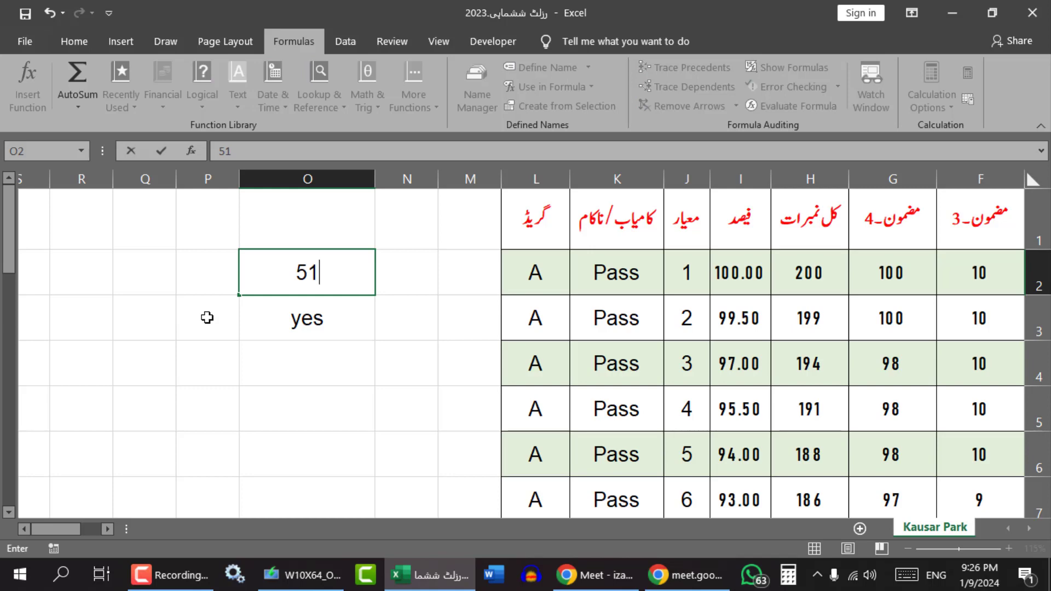
key(Return)
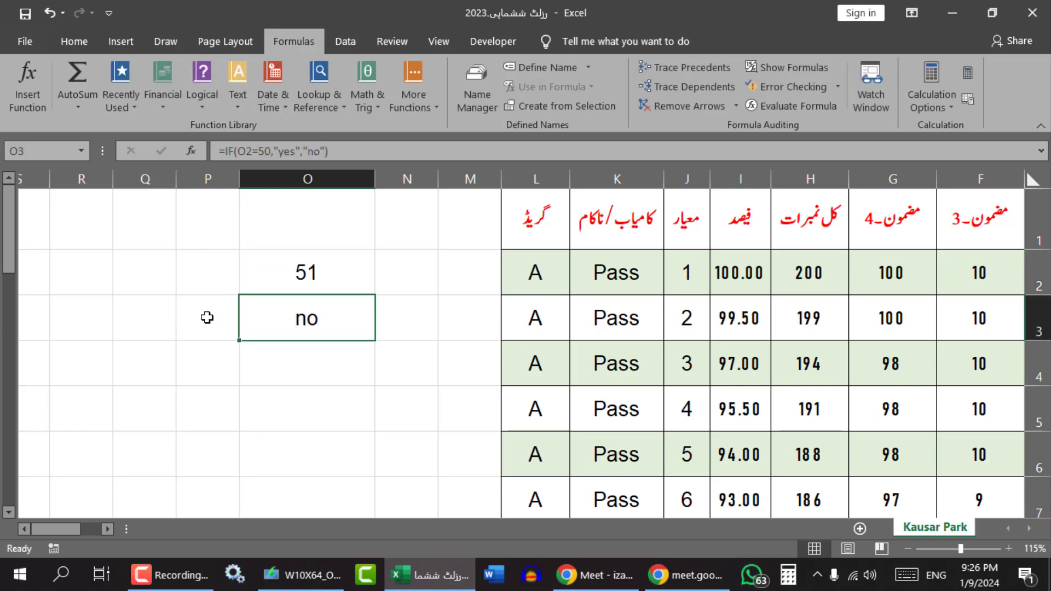
Open the IF formula in O3 and highlight the O2 reference, equals sign, 50 and the whole condition O2=50
double_click(265, 327)
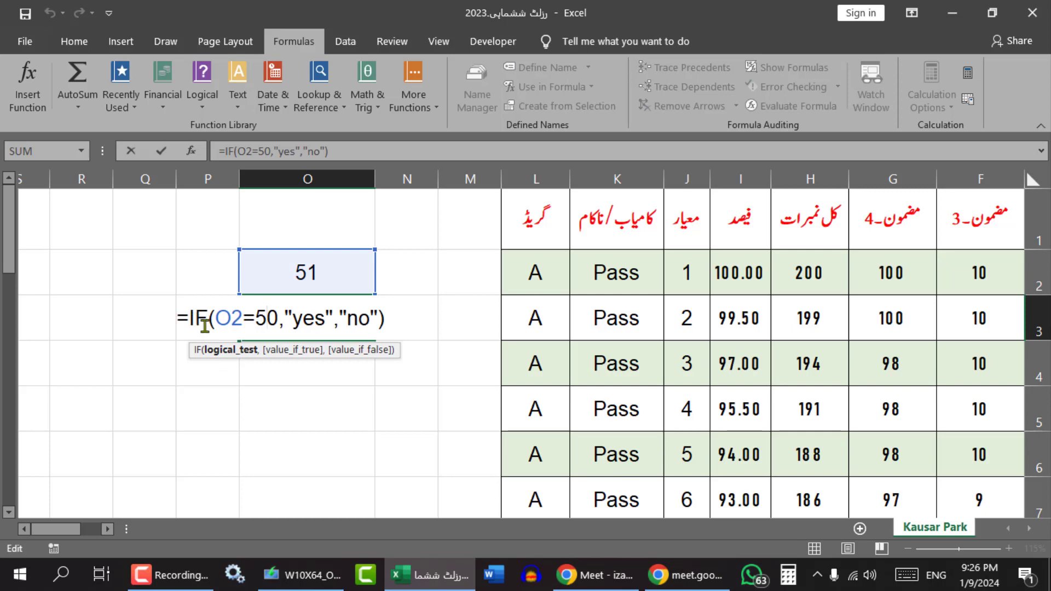
drag(214, 319, 242, 320)
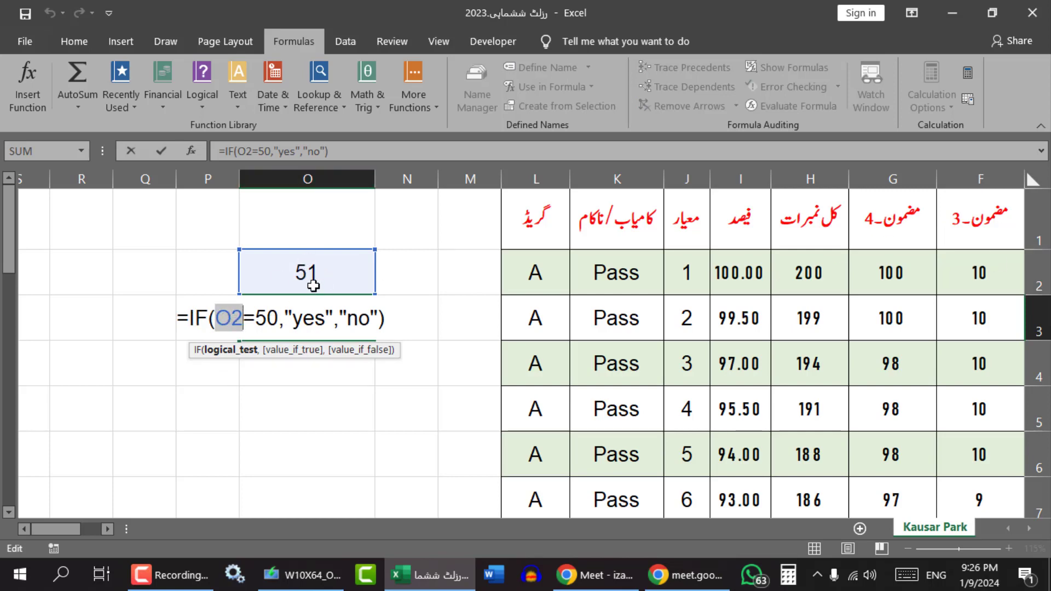
click(243, 317)
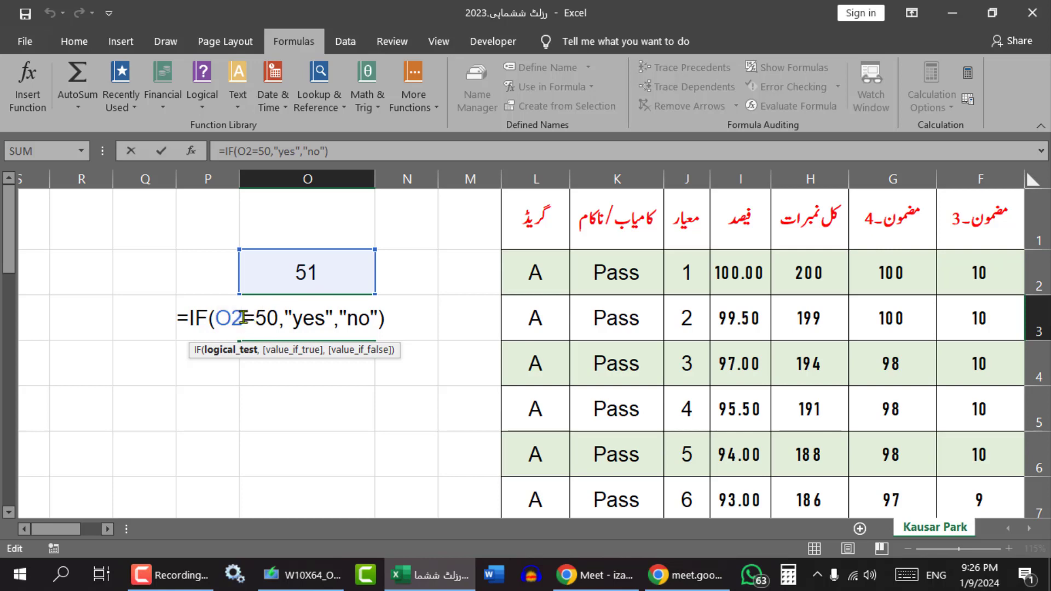
drag(243, 317, 254, 319)
drag(256, 320, 280, 320)
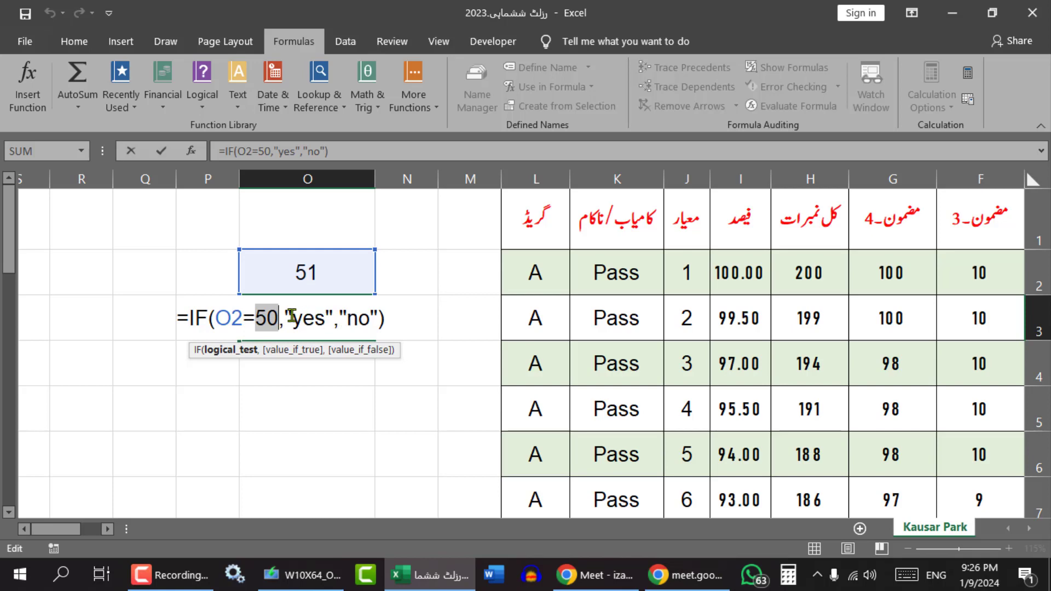
mouse_move(278, 318)
mouse_down()
mouse_move(222, 318)
mouse_move(275, 319)
mouse_up()
click(224, 321)
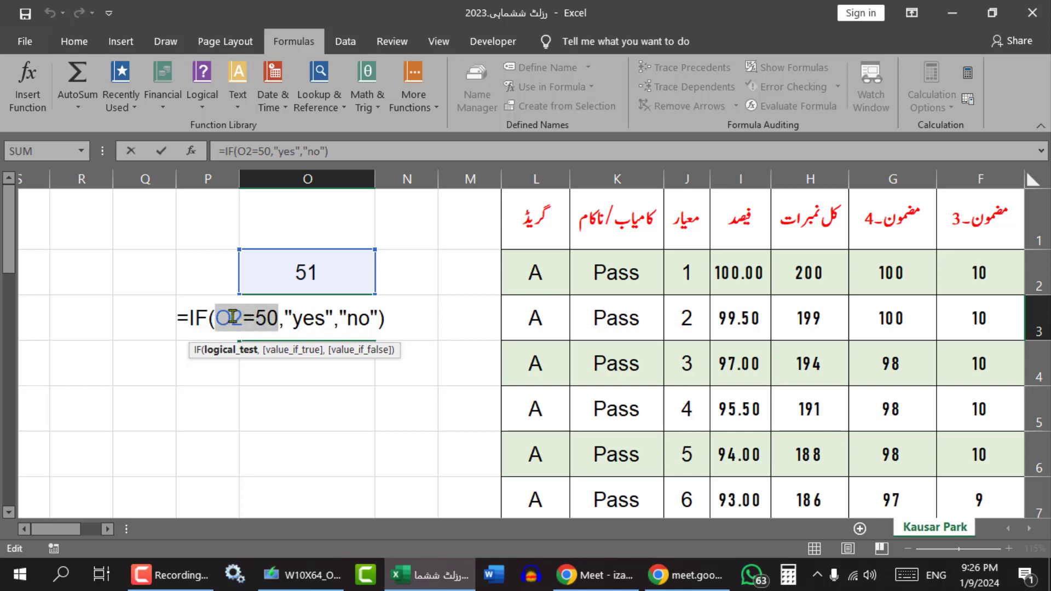
mouse_move(216, 319)
mouse_down()
mouse_move(272, 321)
mouse_move(215, 320)
mouse_up()
Mark the O2=50, "yes" and "no" arguments with red boxes and arrows, clear the markings and close the formula
mouse_move(149, 426)
mouse_down()
mouse_move(216, 383)
mouse_move(225, 343)
mouse_up()
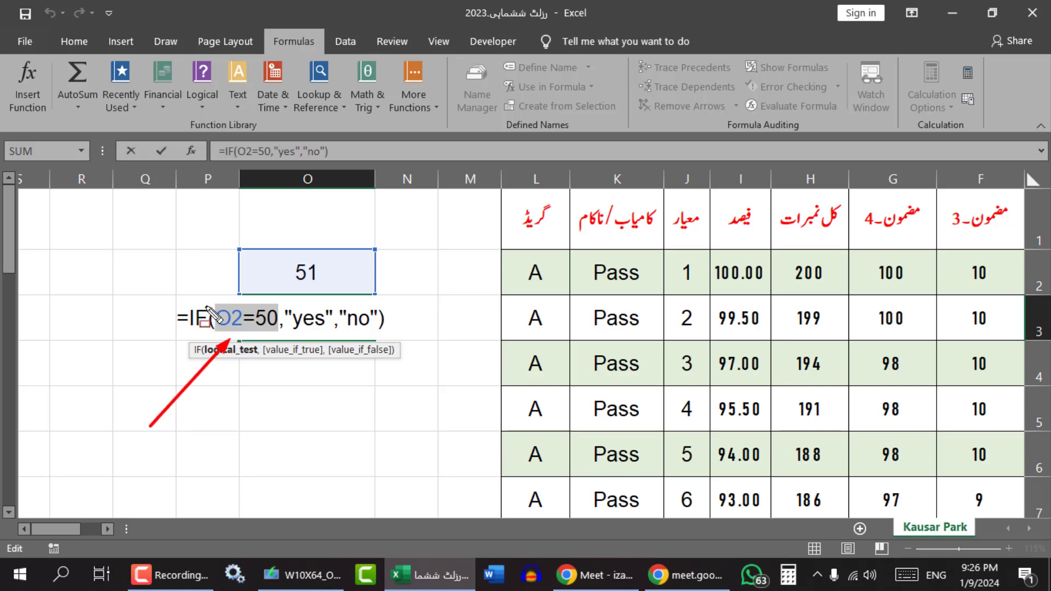
mouse_move(214, 303)
mouse_down()
mouse_move(241, 329)
mouse_move(279, 332)
mouse_up()
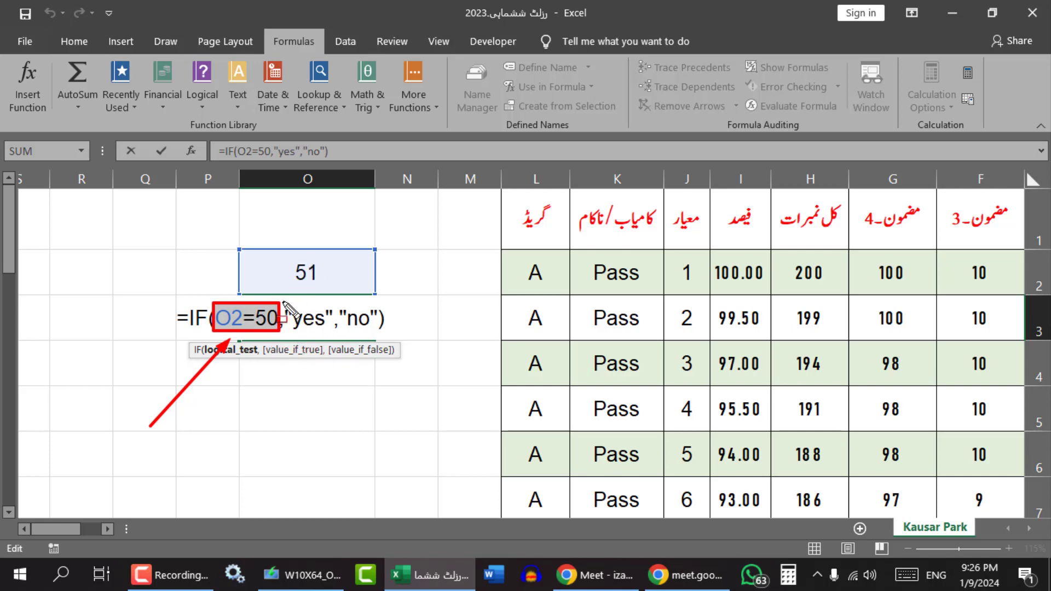
drag(283, 302, 336, 334)
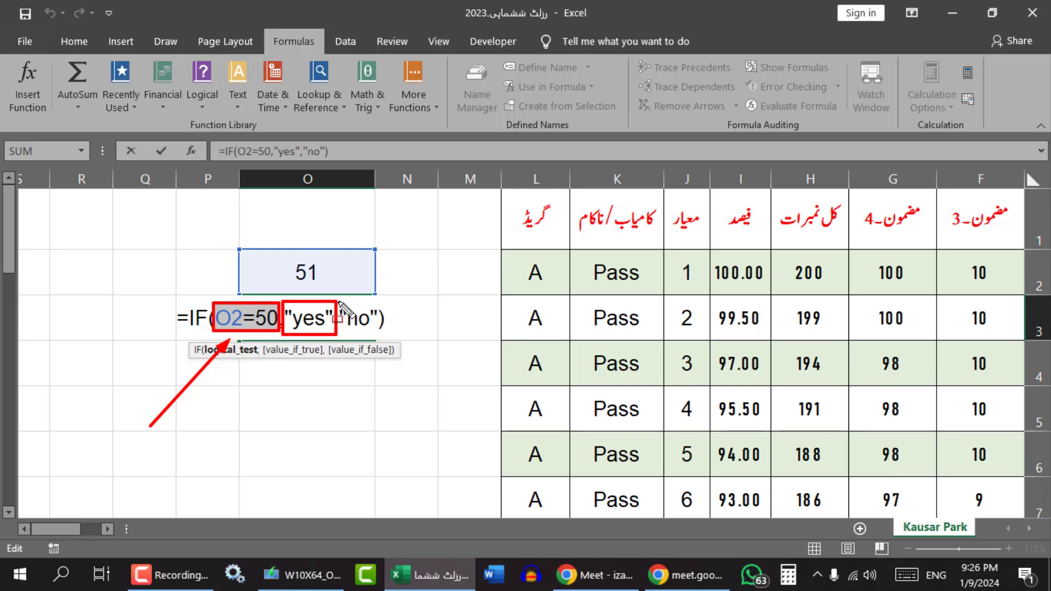
mouse_move(339, 302)
mouse_down()
mouse_move(364, 331)
mouse_move(390, 335)
mouse_move(379, 334)
mouse_up()
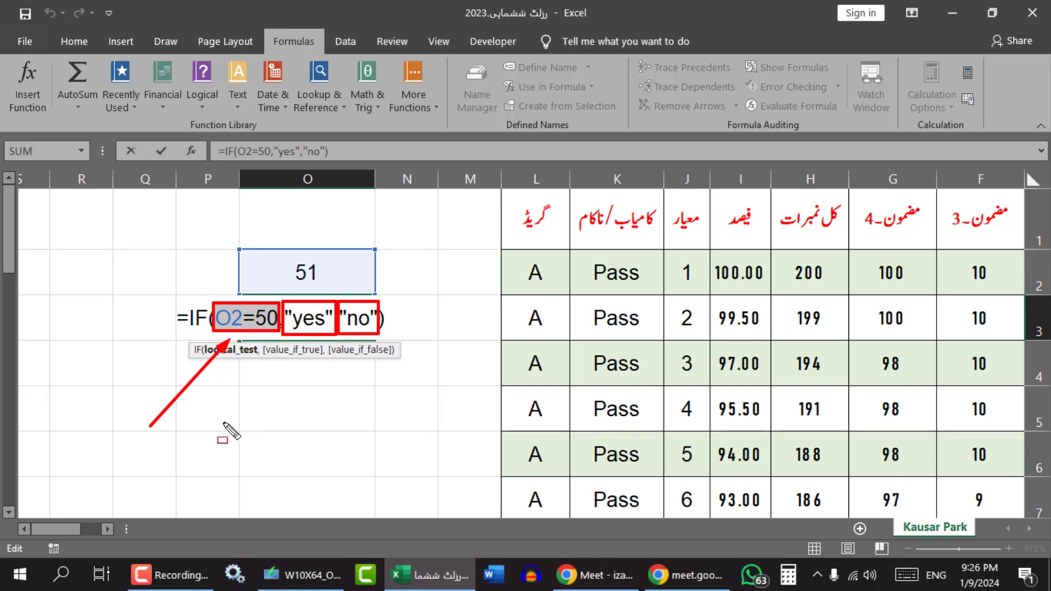
drag(224, 442, 261, 320)
drag(299, 421, 310, 327)
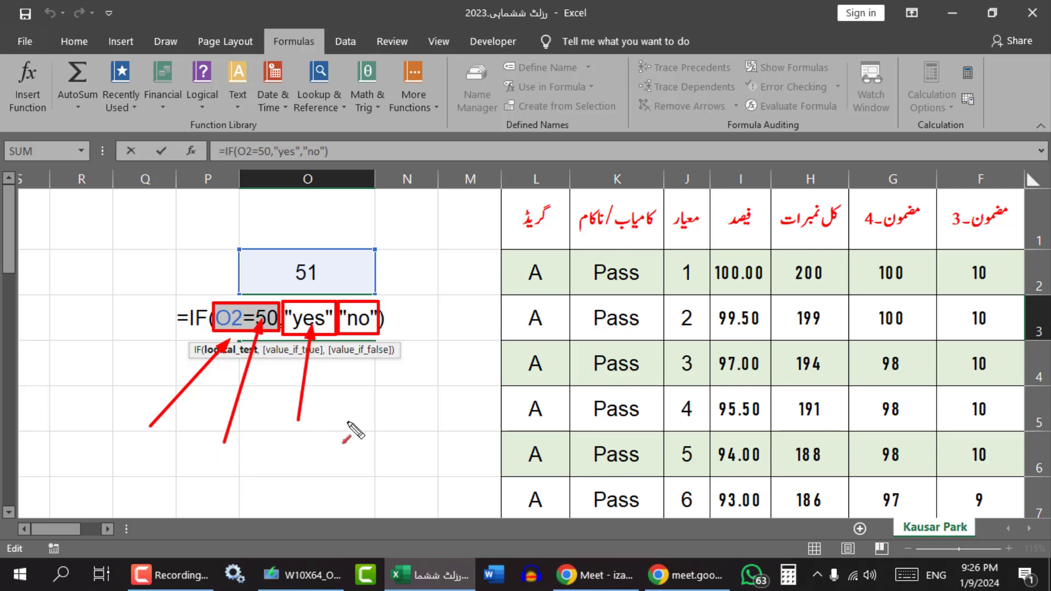
drag(351, 408, 361, 326)
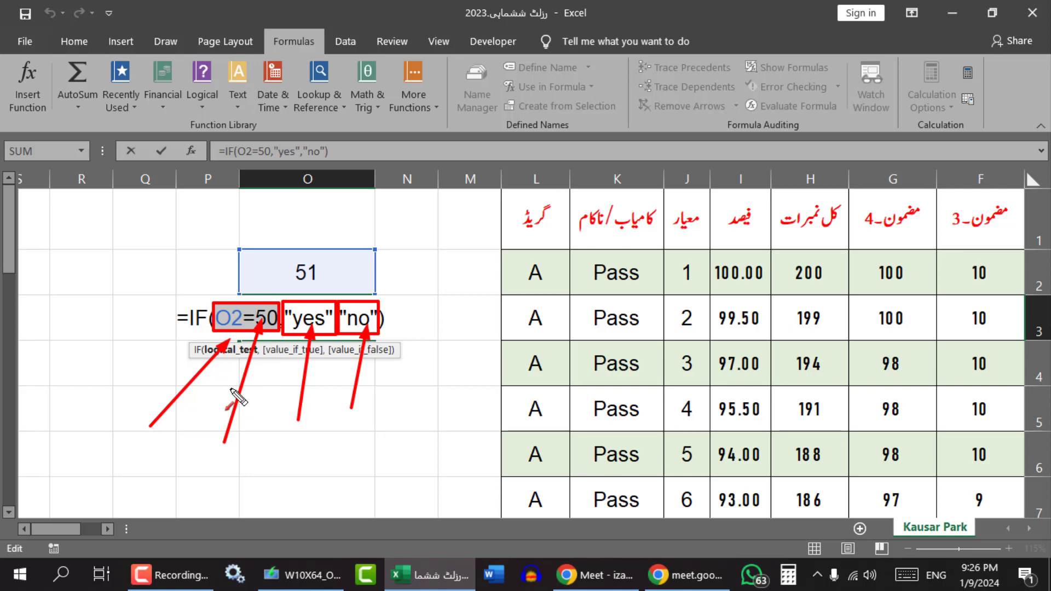
key(Escape)
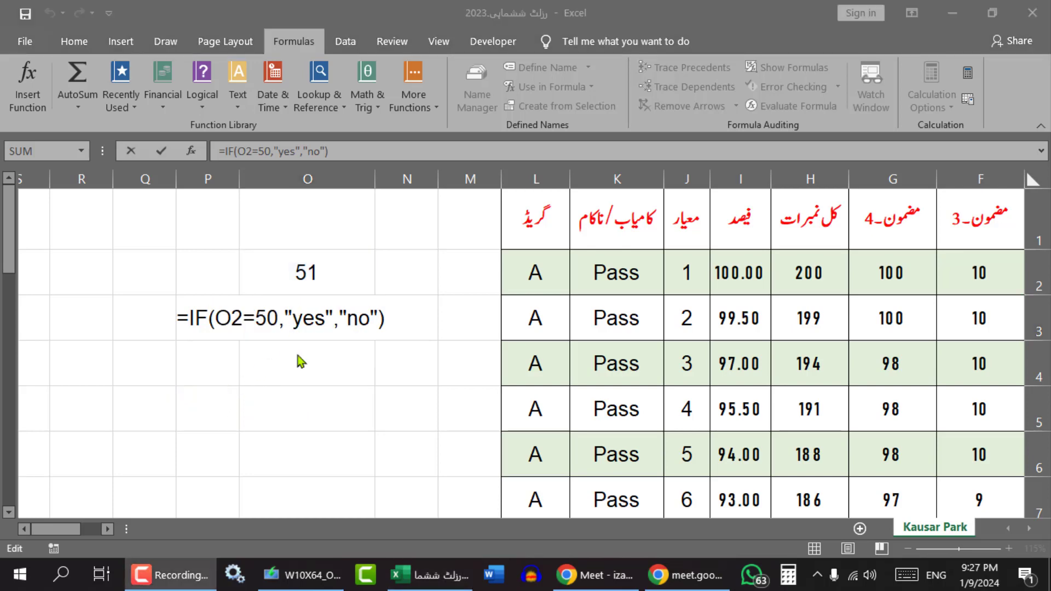
drag(215, 317, 280, 320)
key(Return)
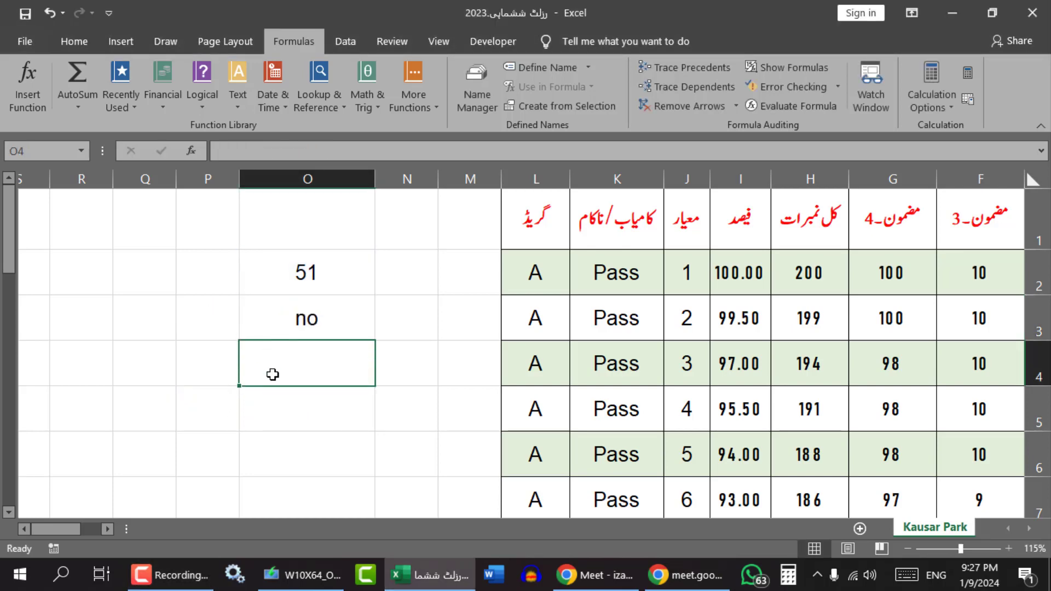
Delete the sample number and IF formula in O2:O3 and clear the pass/fail results from K2:K25
drag(310, 272, 306, 321)
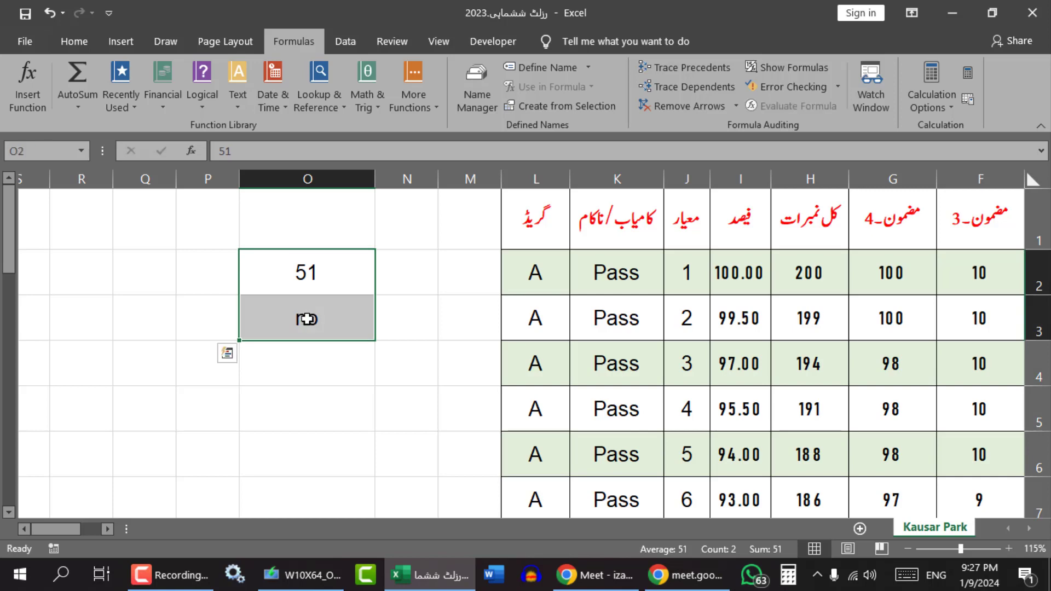
key(Delete)
click(107, 529)
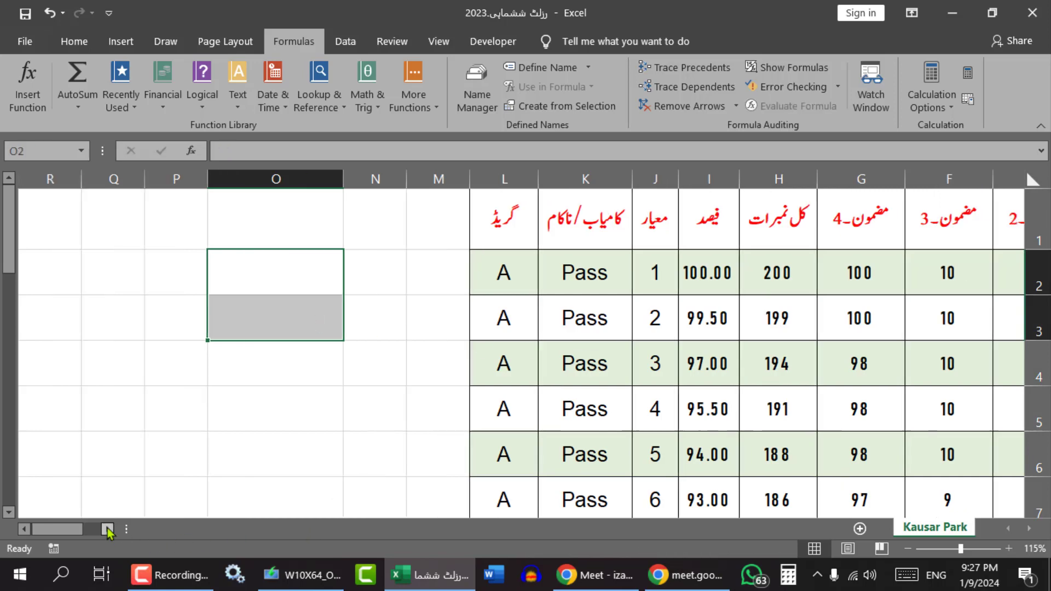
click(107, 529)
click(290, 459)
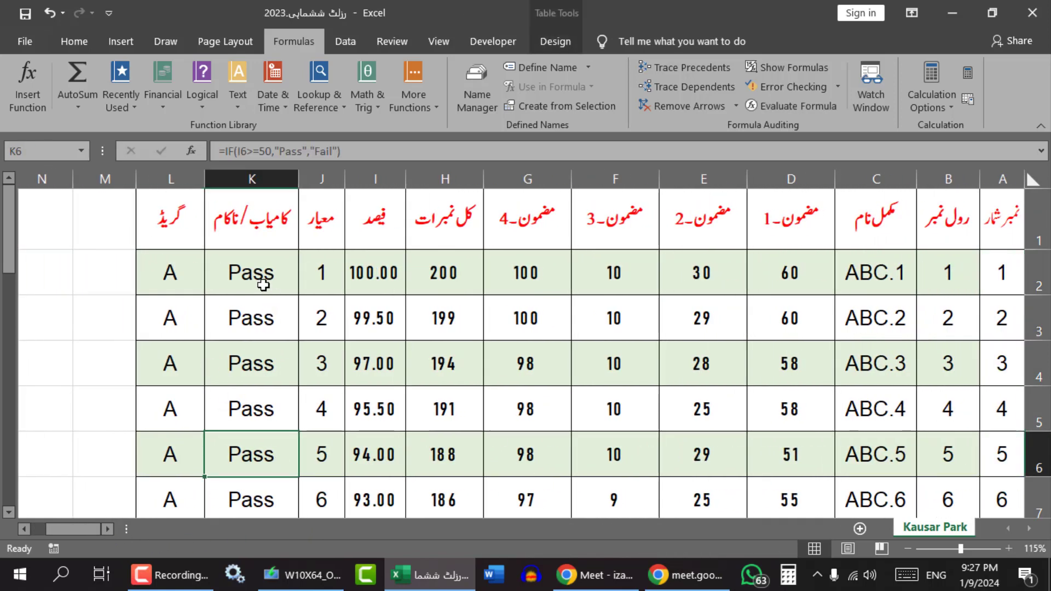
drag(262, 276, 248, 433)
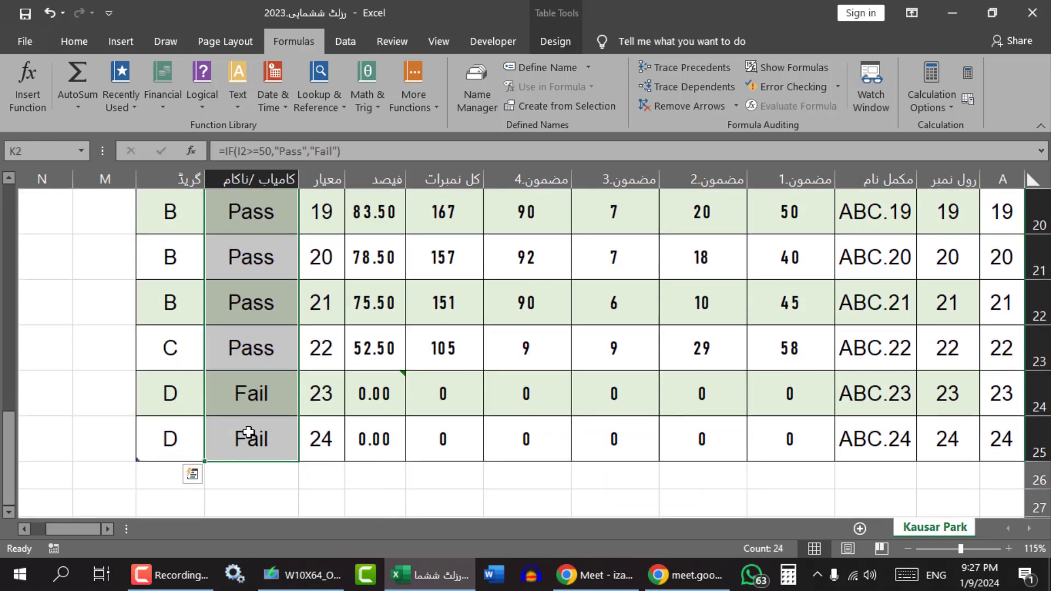
key(Delete)
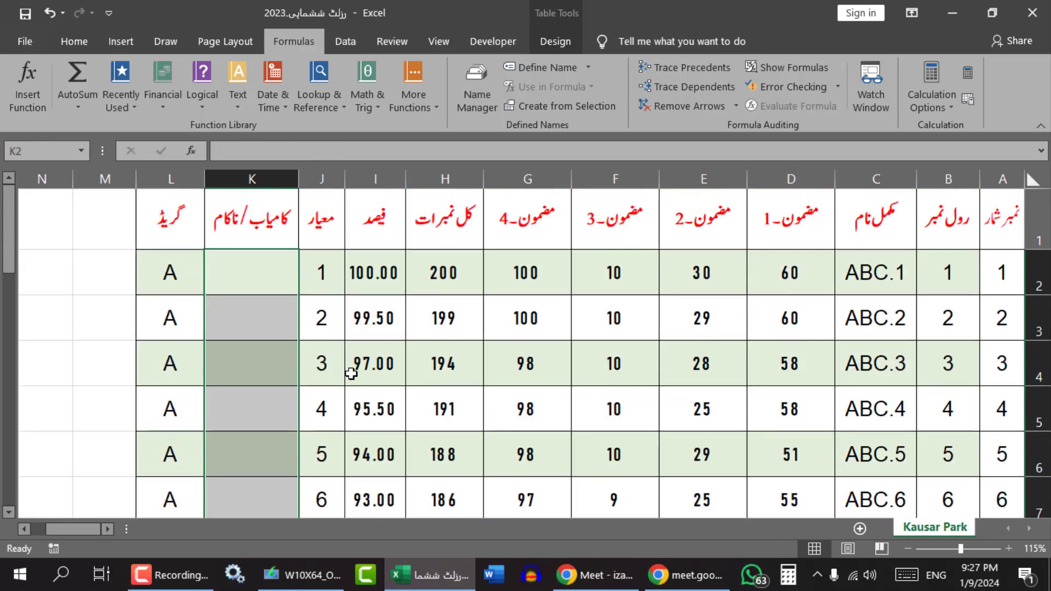
Delete the معیار column (column J) from the result table
click(372, 279)
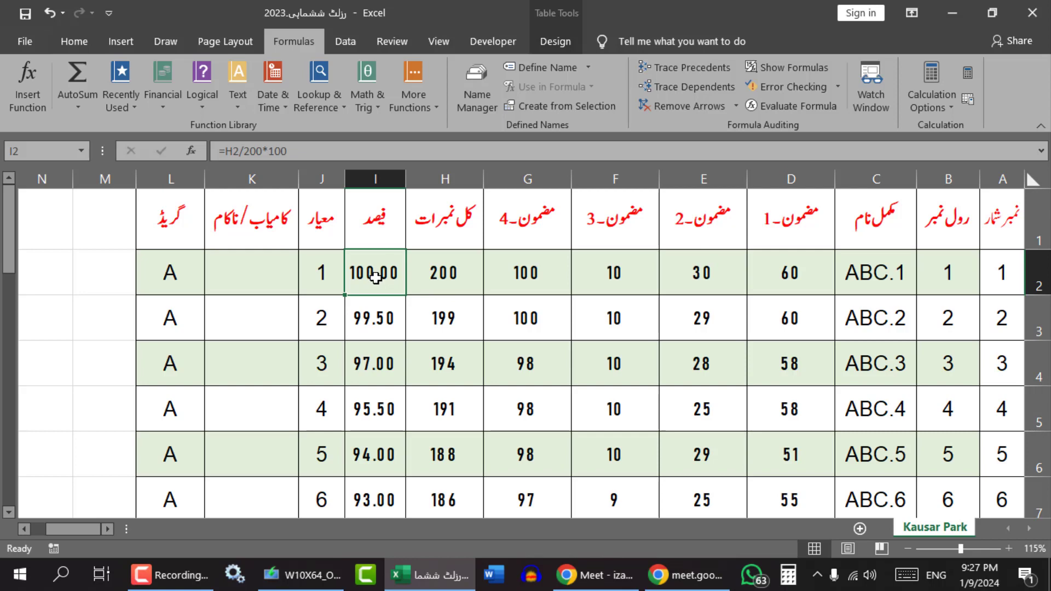
click(322, 179)
right_click(319, 185)
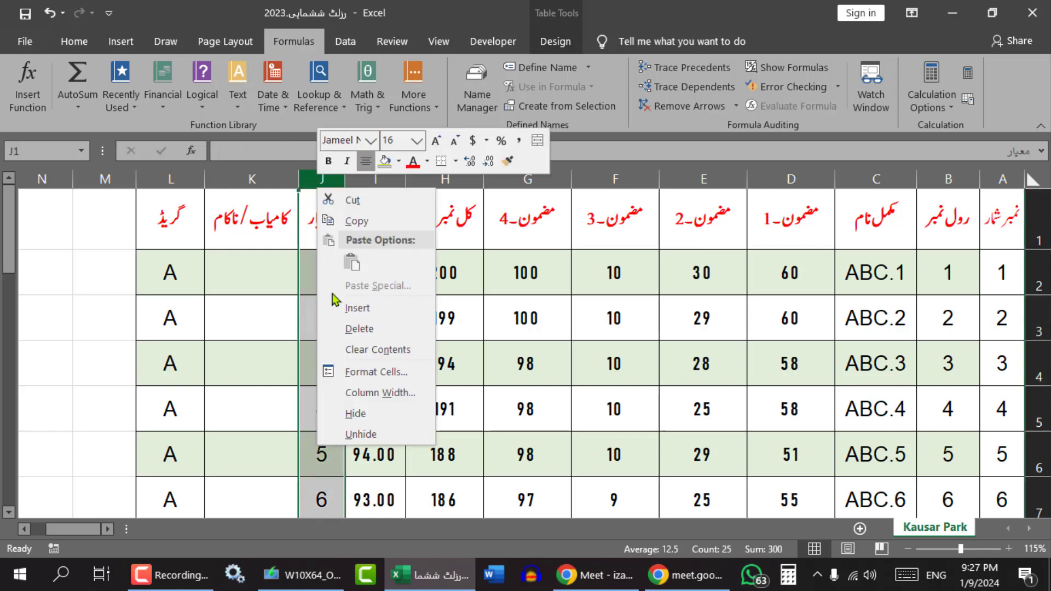
click(359, 328)
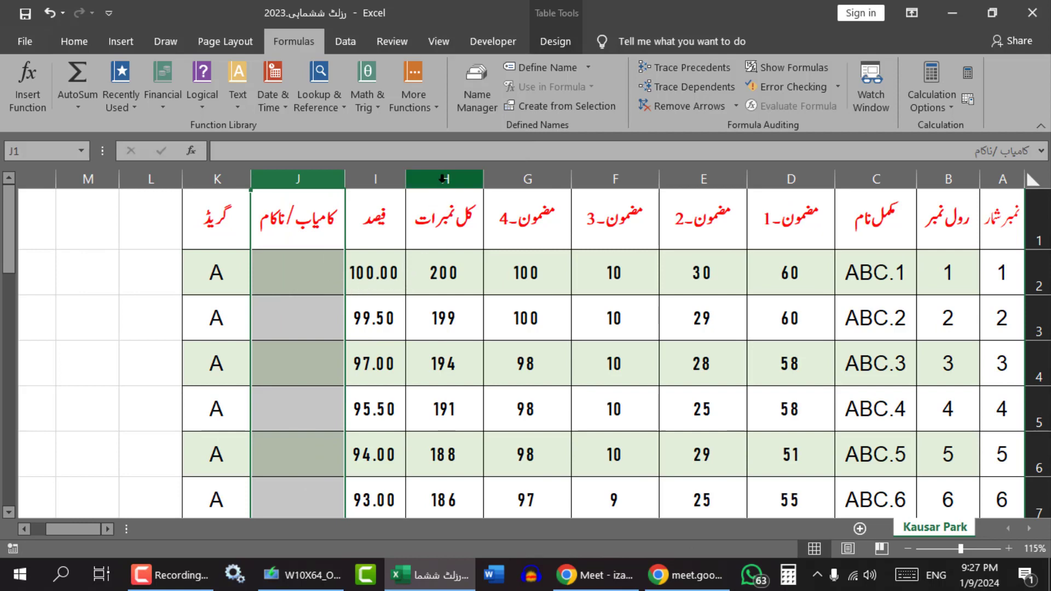
Replace the first student's percentage formula in I2 with =RANDBETWEEN(10,100)
click(374, 278)
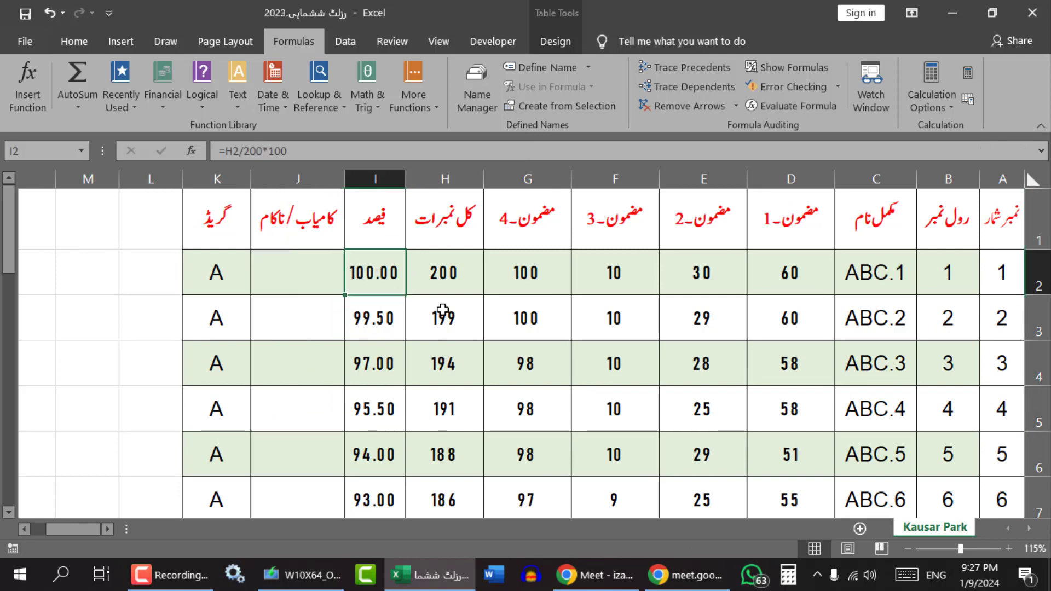
text(=rand)
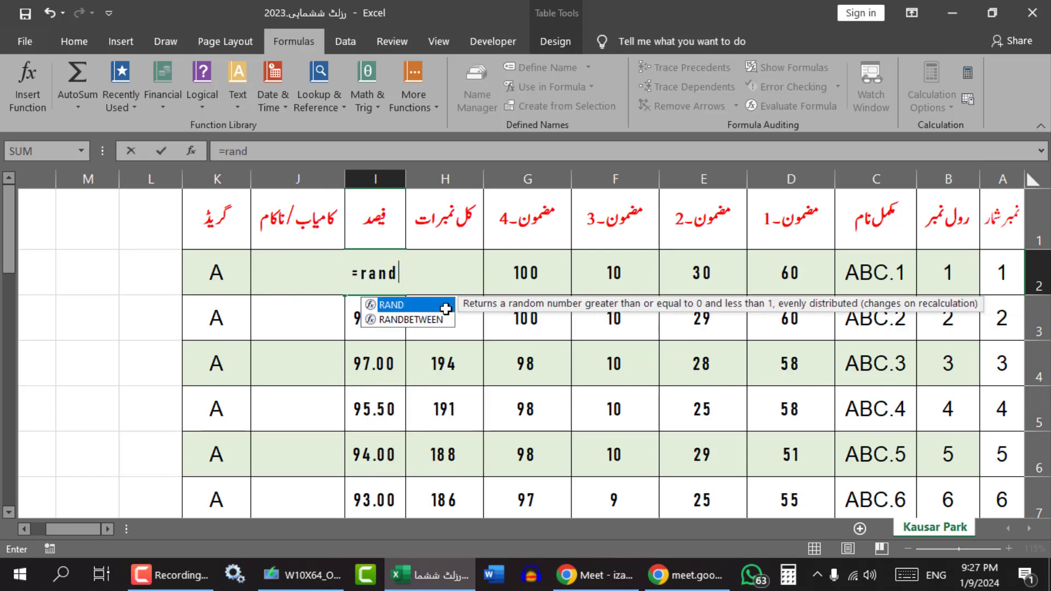
key(Down)
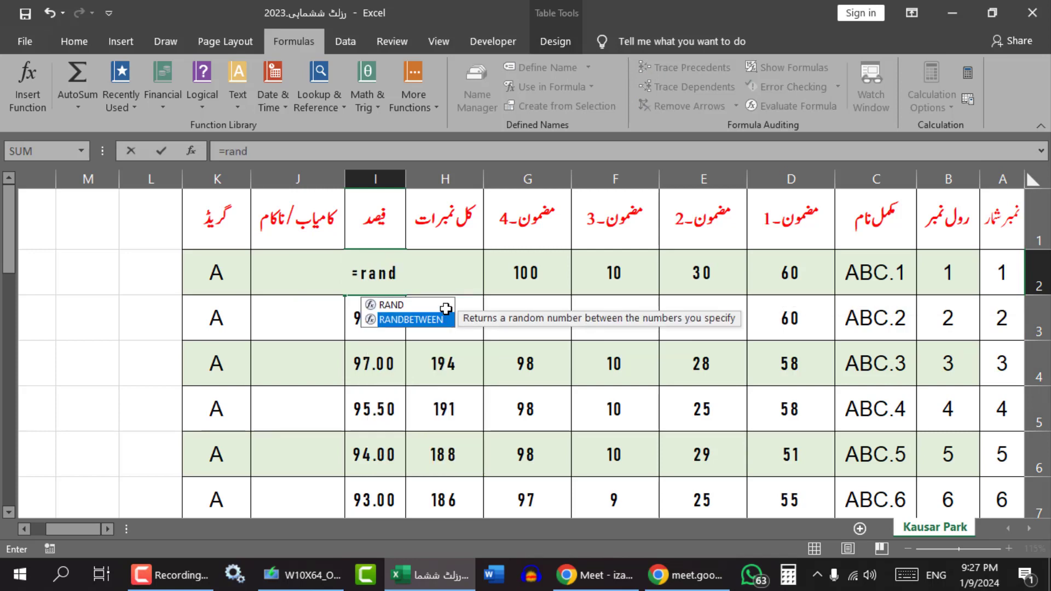
key(Tab)
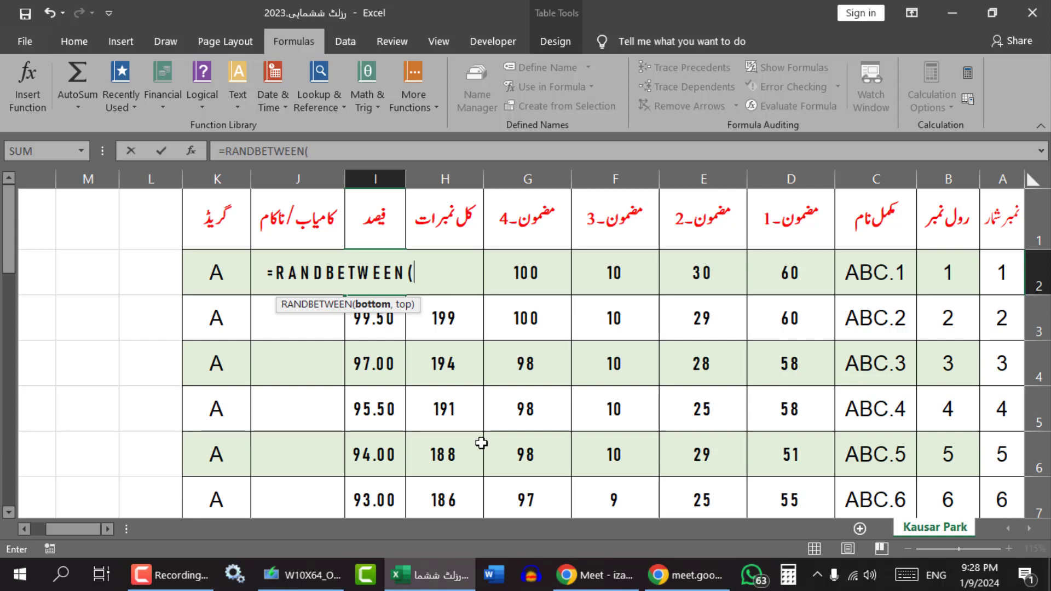
text(10,)
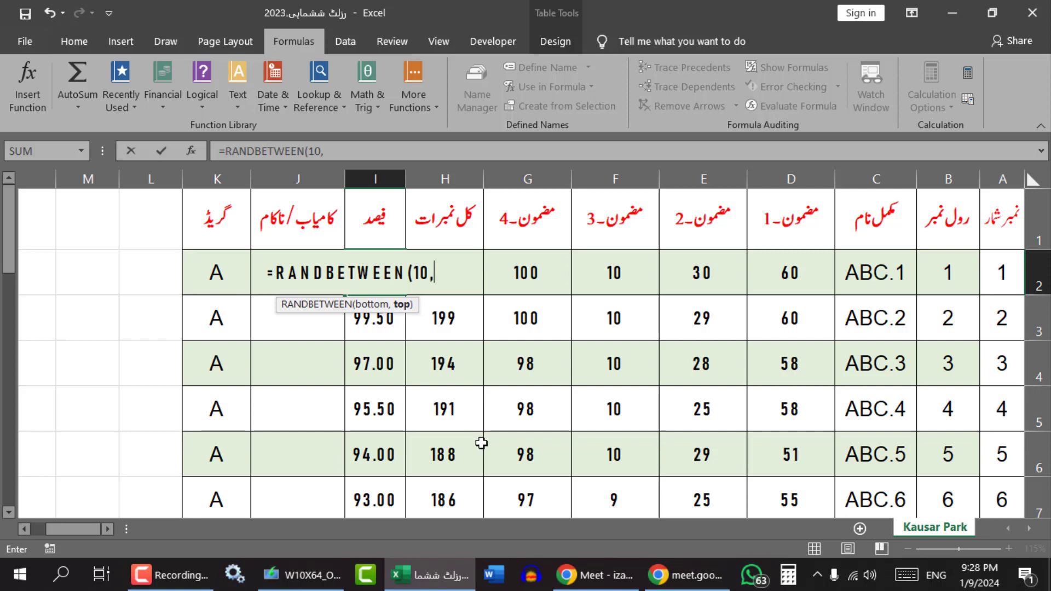
text(100))
key(Return)
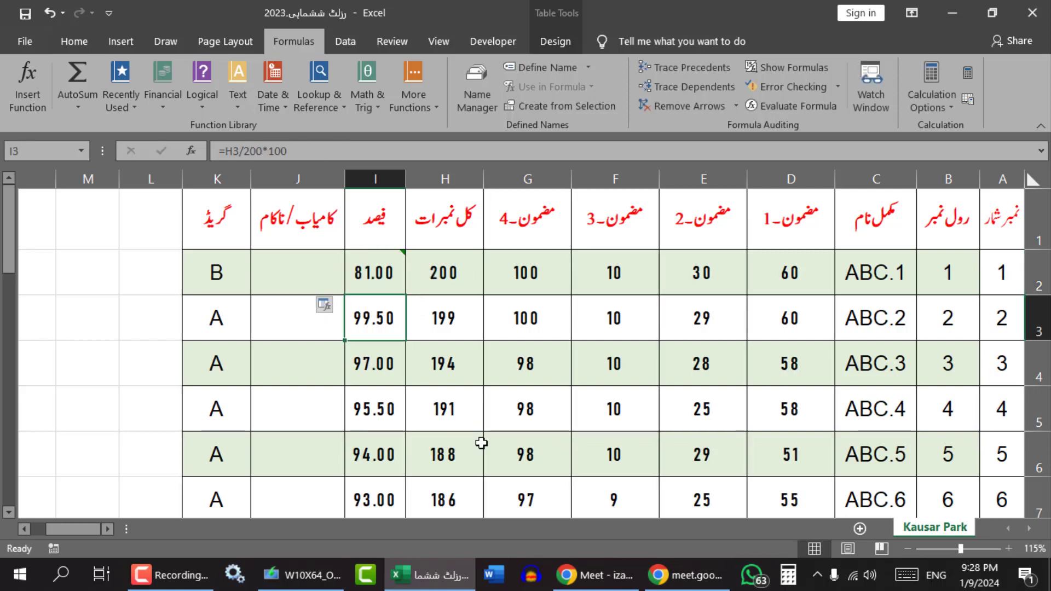
Set the number format of the random percentage in I2 to General
click(388, 274)
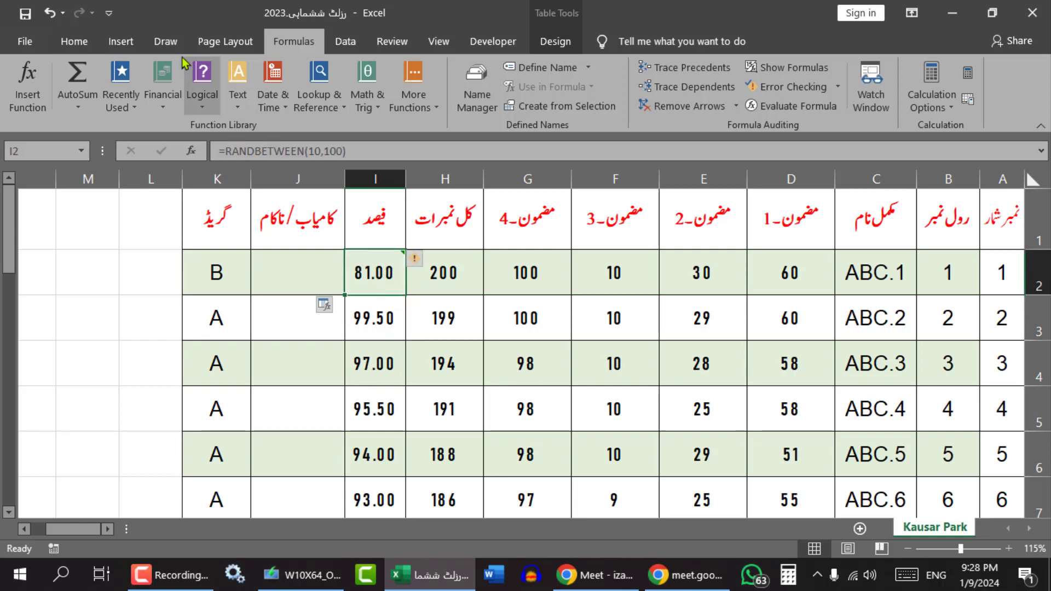
click(83, 38)
click(621, 82)
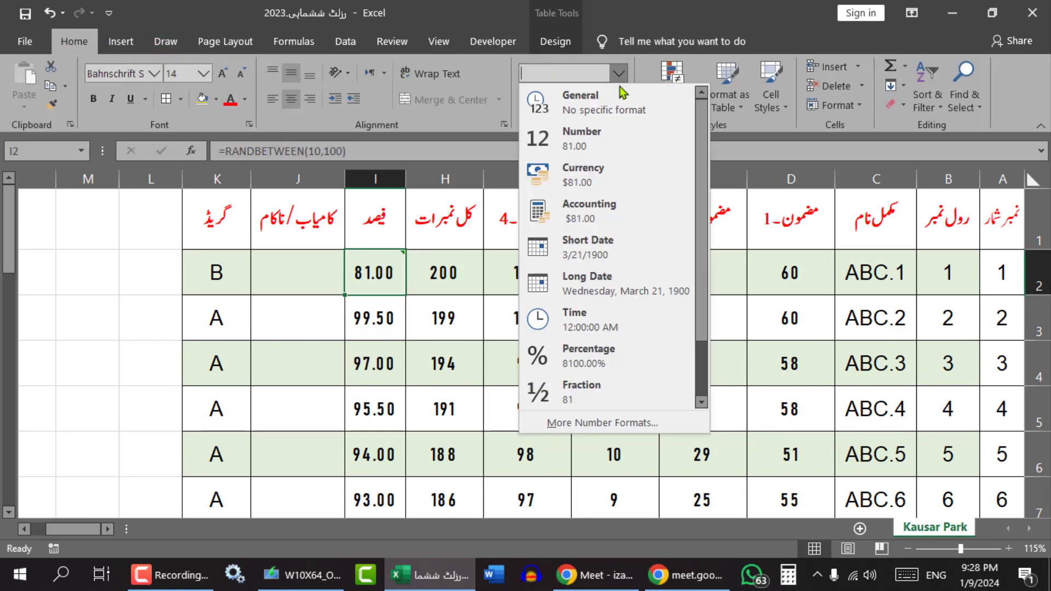
click(616, 134)
click(619, 73)
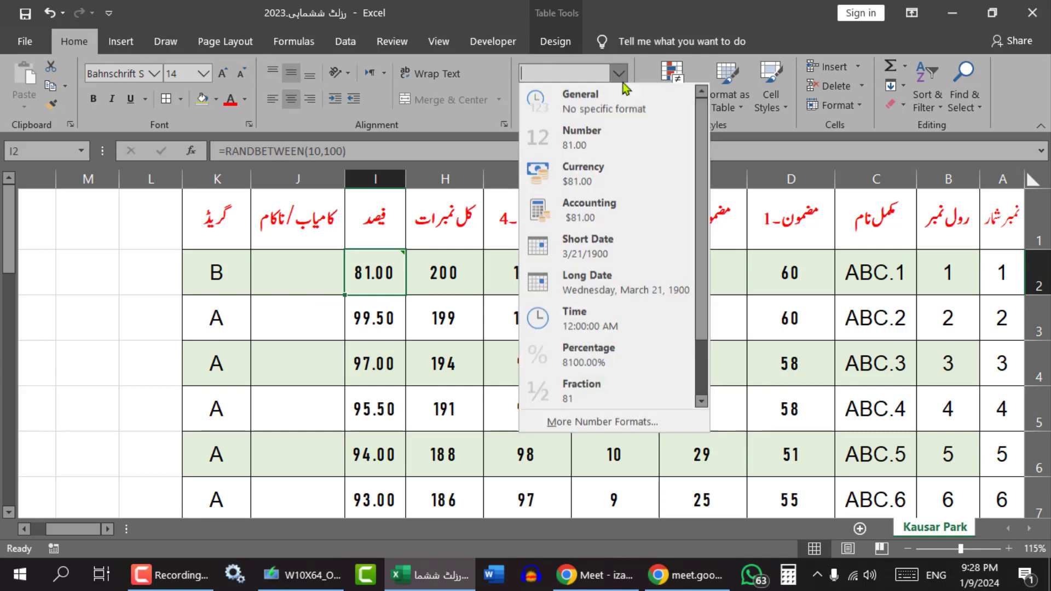
click(564, 93)
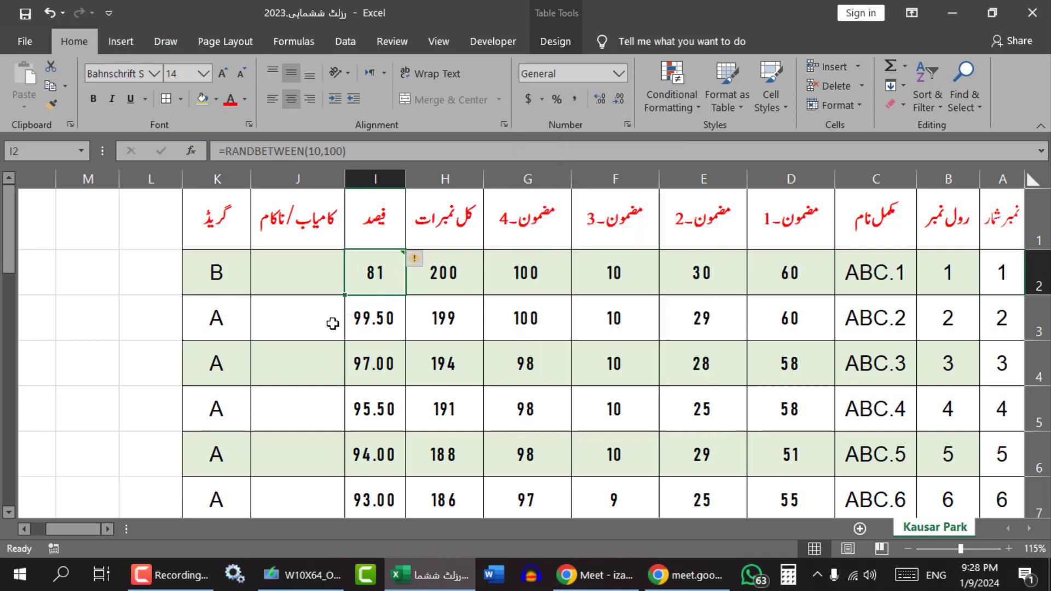
Fill the RANDBETWEEN formula from I2 down the percentage column to I25 and check the filled rows
drag(346, 295, 351, 501)
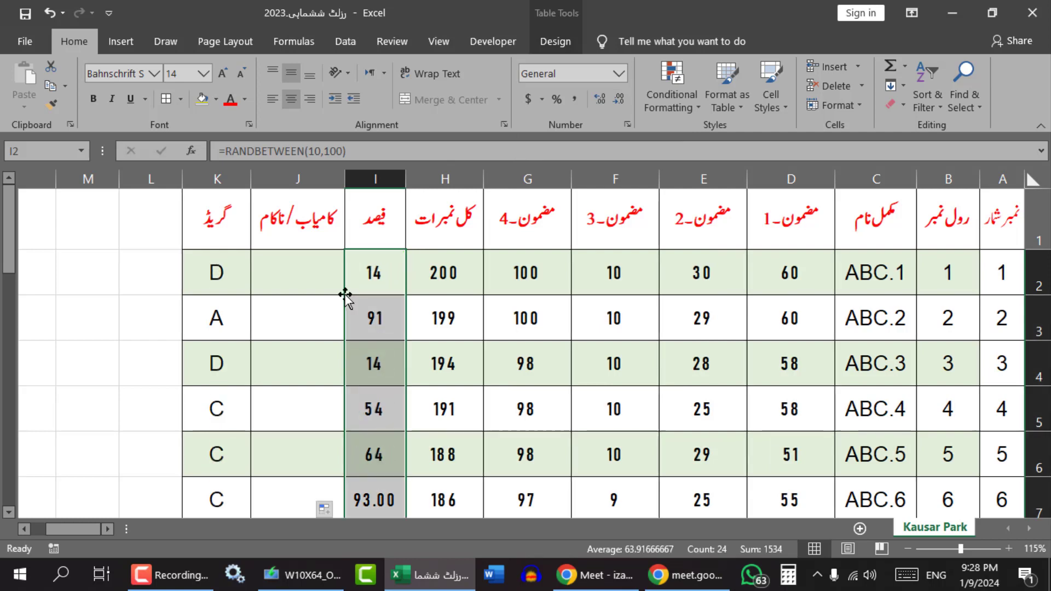
scroll(372, 438, down, 2)
scroll(372, 438, up, 2)
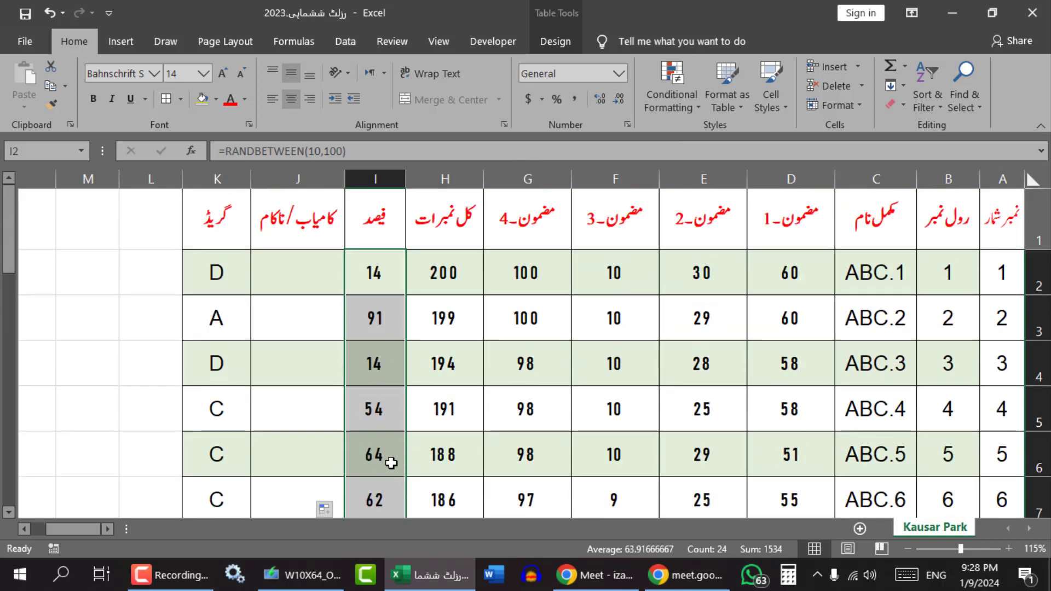
Copy the random percentages in I2:I25 and paste them back over the same cells as values only
click(374, 277)
drag(374, 343, 367, 437)
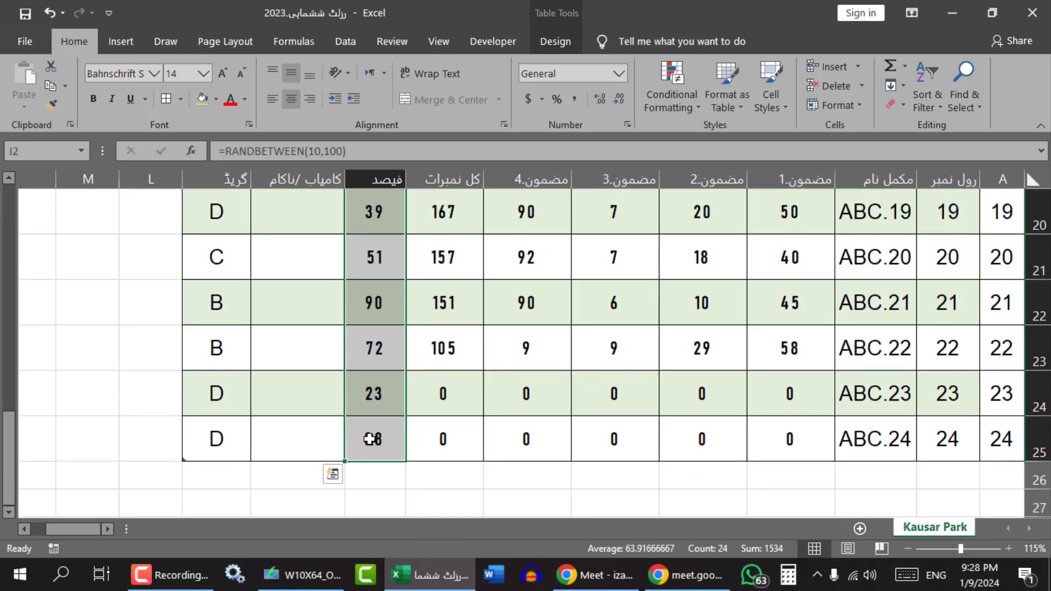
key(ctrl+c)
click(24, 110)
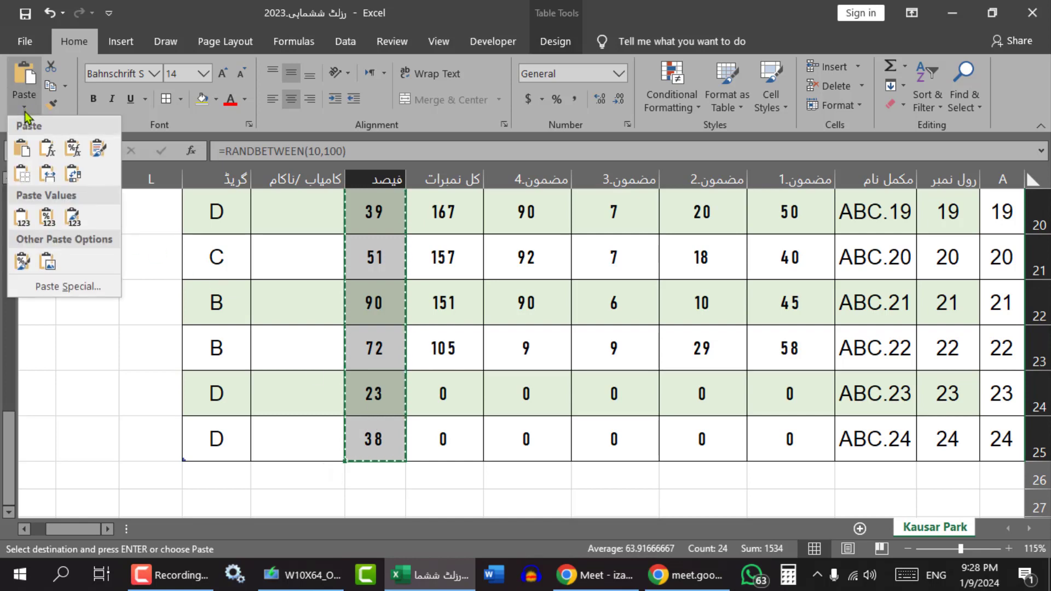
click(23, 218)
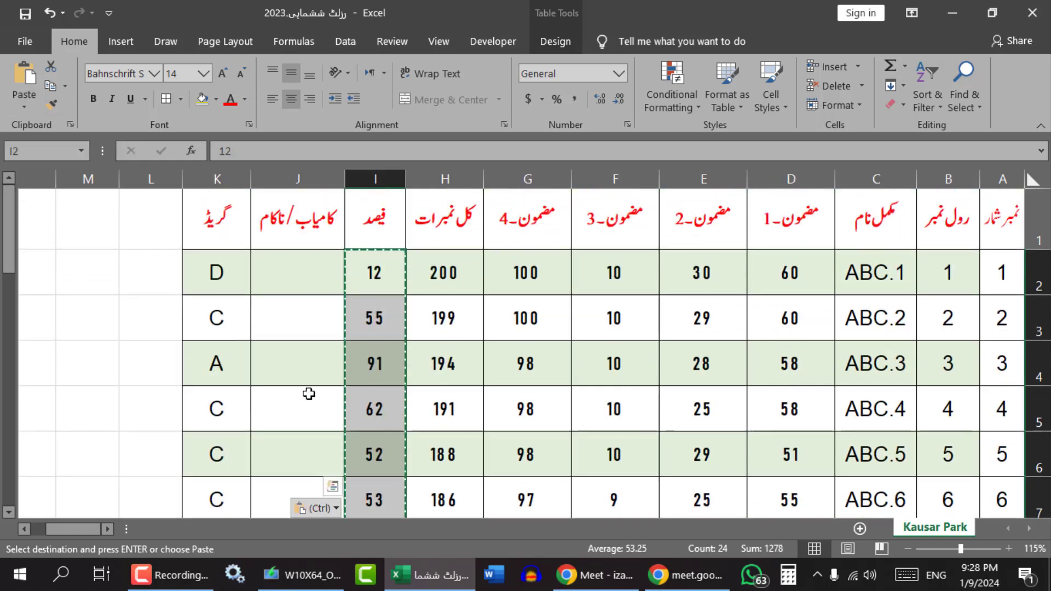
click(372, 281)
key(Escape)
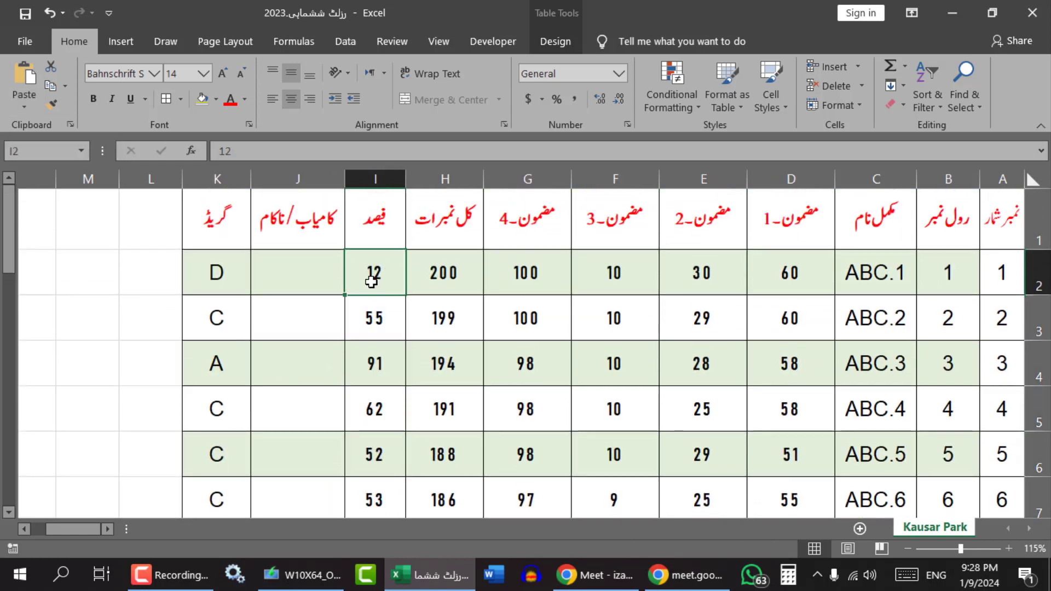
Examine the percentage column I next to the empty pass/fail column J at a larger zoom
click(316, 283)
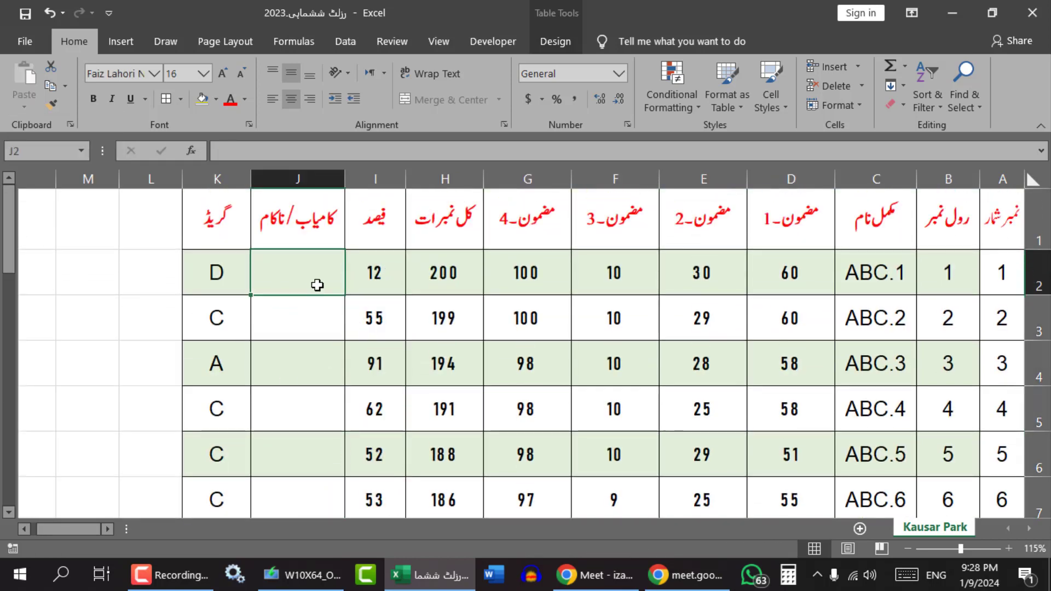
scroll(408, 341, up, 2)
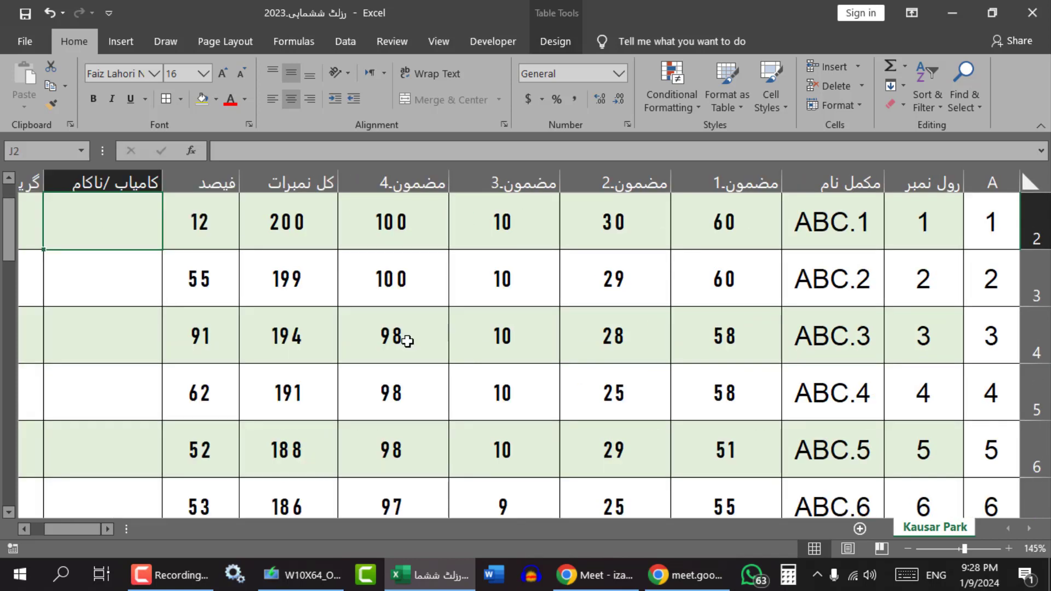
scroll(407, 341, up, 2)
click(24, 530)
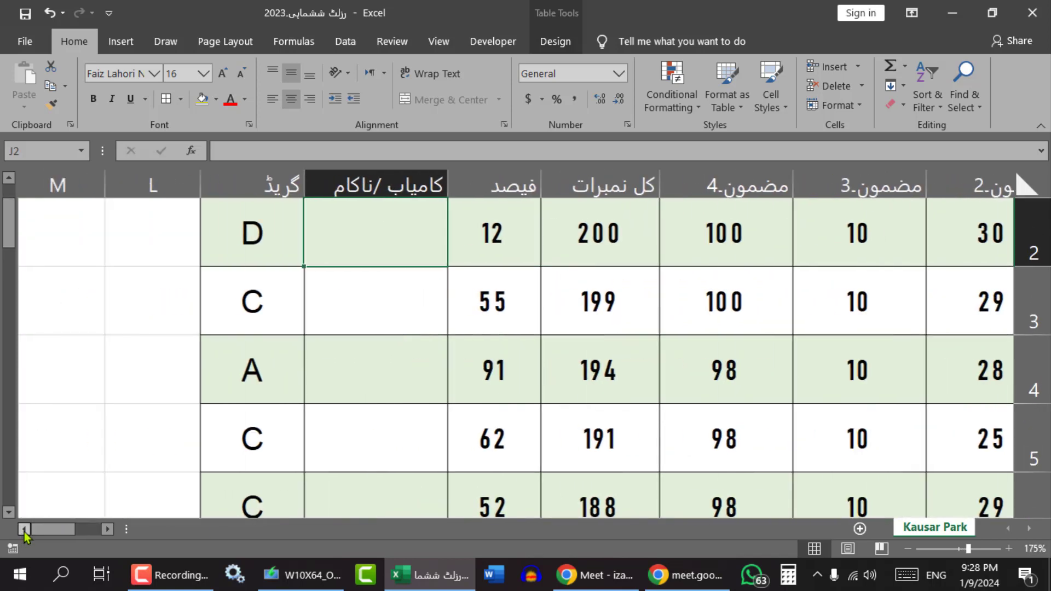
click(24, 530)
scroll(549, 403, up, 1)
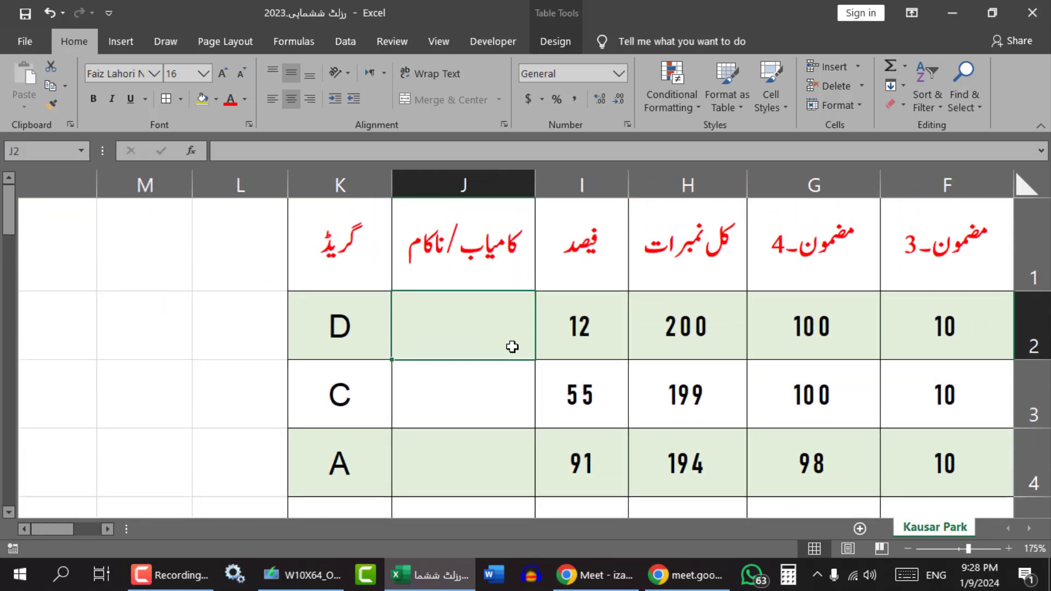
click(599, 181)
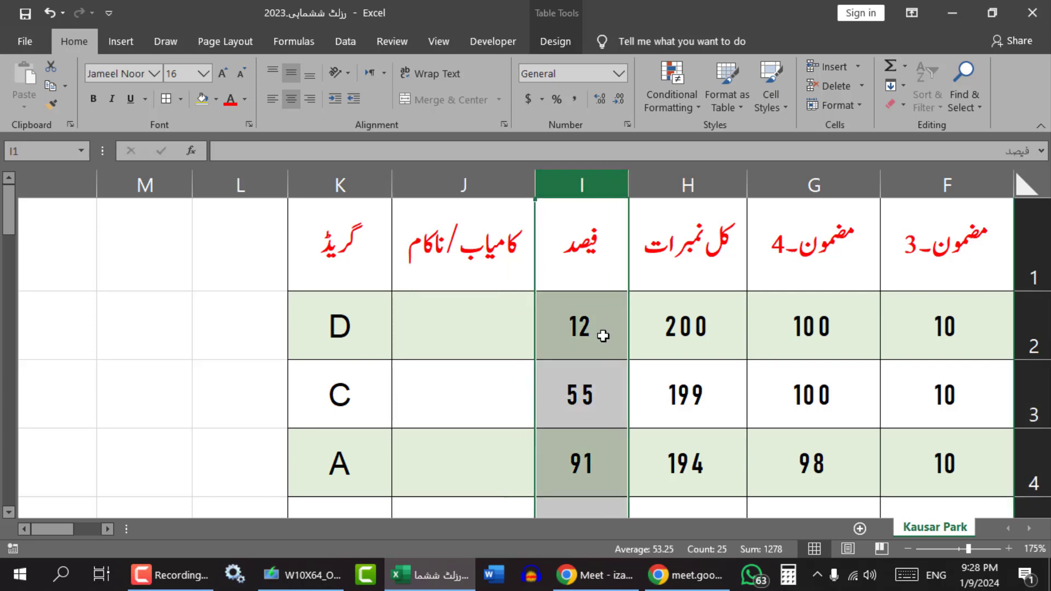
click(603, 336)
click(582, 181)
click(577, 324)
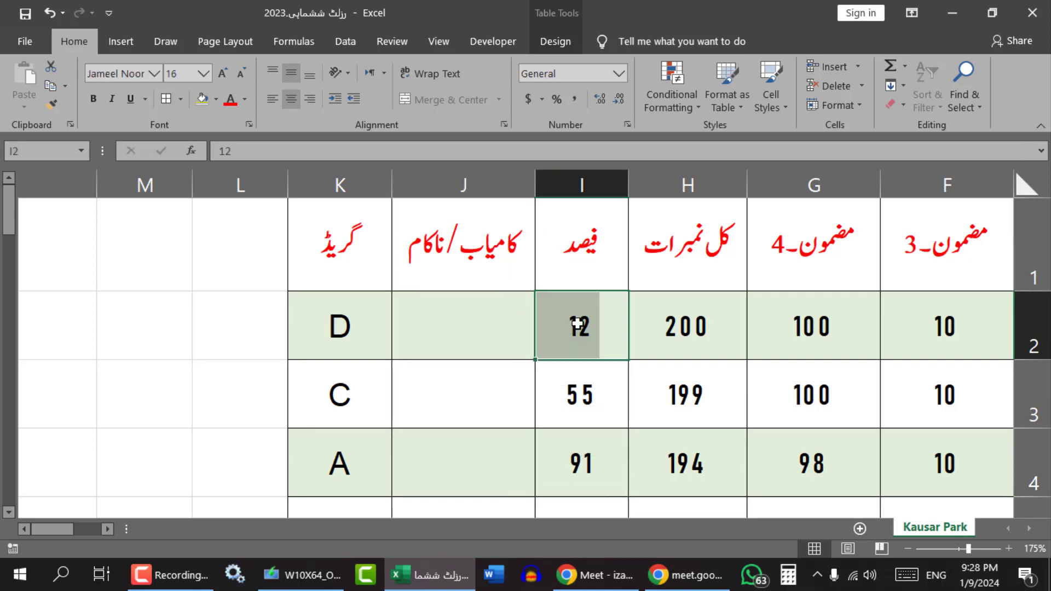
click(582, 181)
click(580, 325)
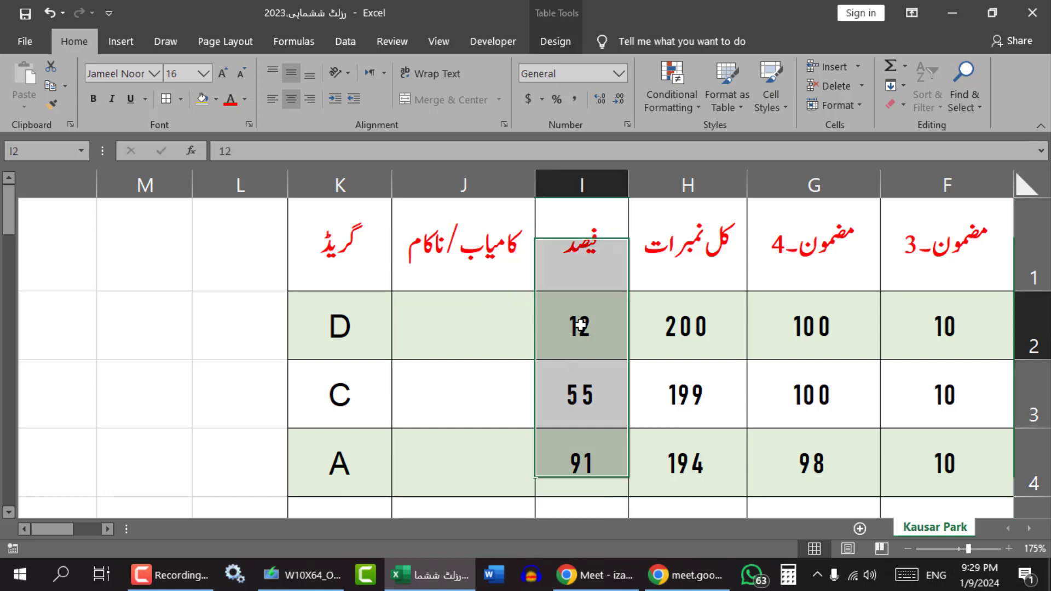
click(465, 331)
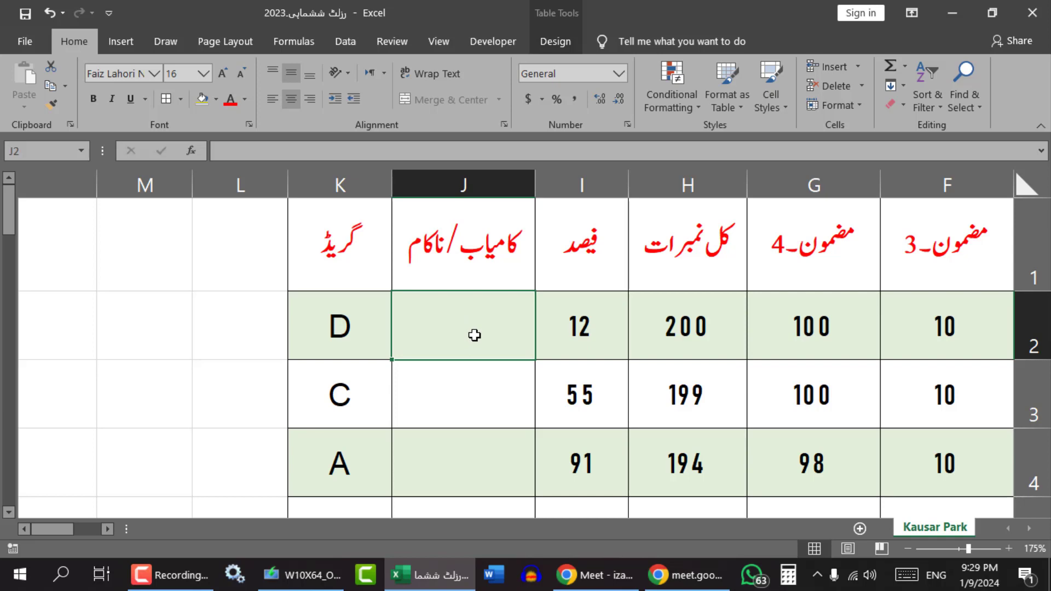
text(=)
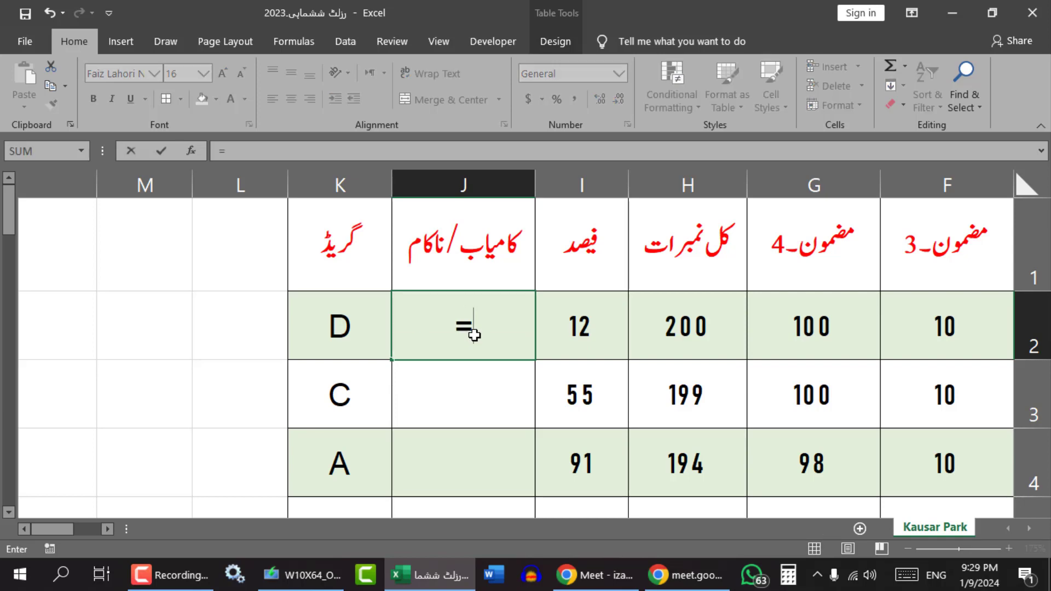
text(if)
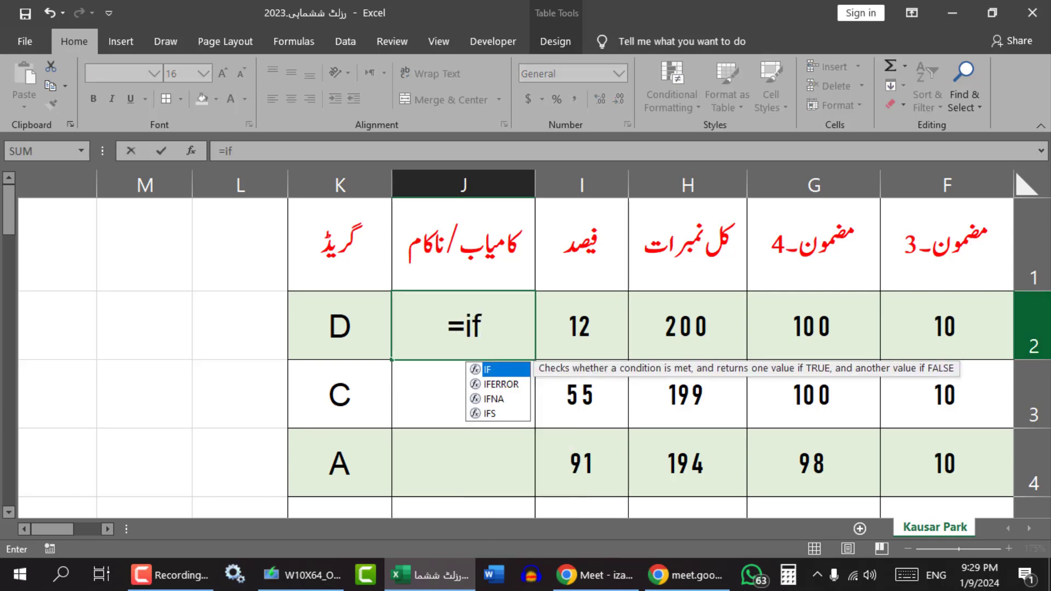
text(()
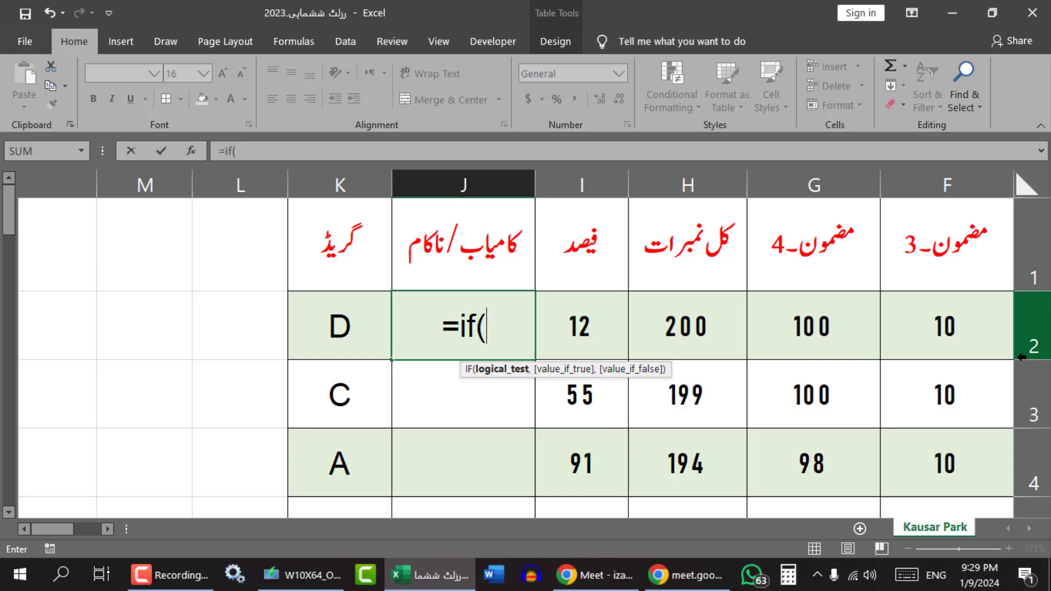
click(588, 327)
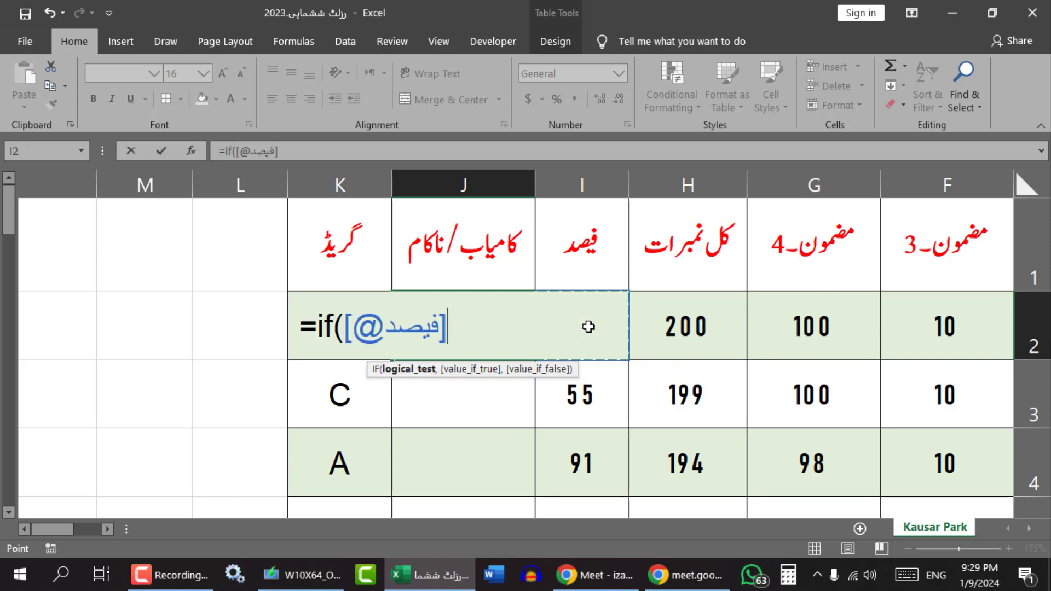
key(BackSpace)
key(BackSpace)
key(BackSpace)
key(BackSpace)
key(BackSpace)
key(BackSpace)
key(BackSpace)
key(BackSpace)
key(BackSpace)
key(BackSpace)
key(BackSpace)
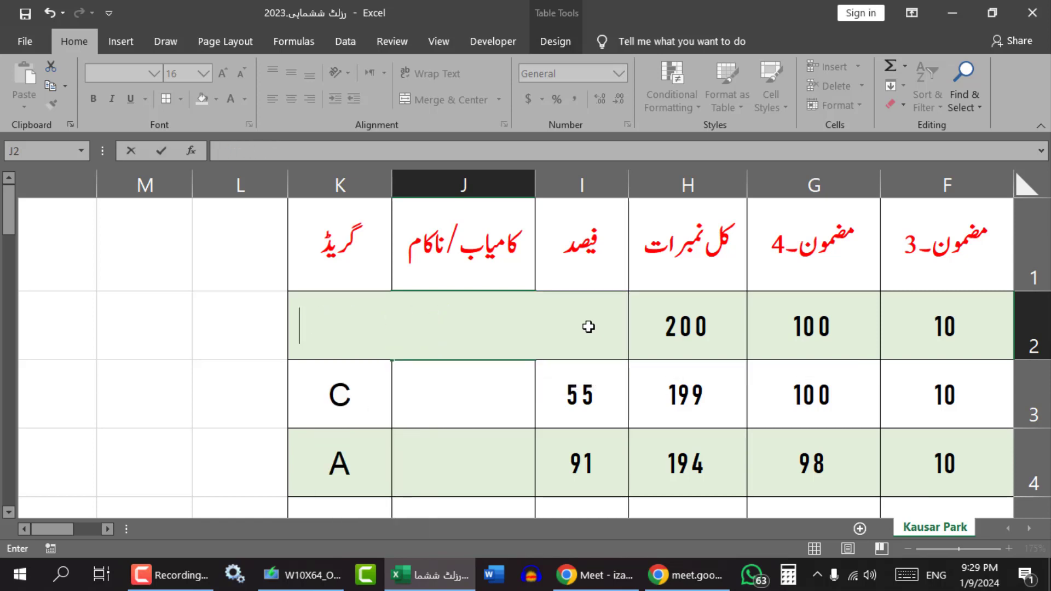
key(Return)
Convert the result table to a normal range
click(577, 387)
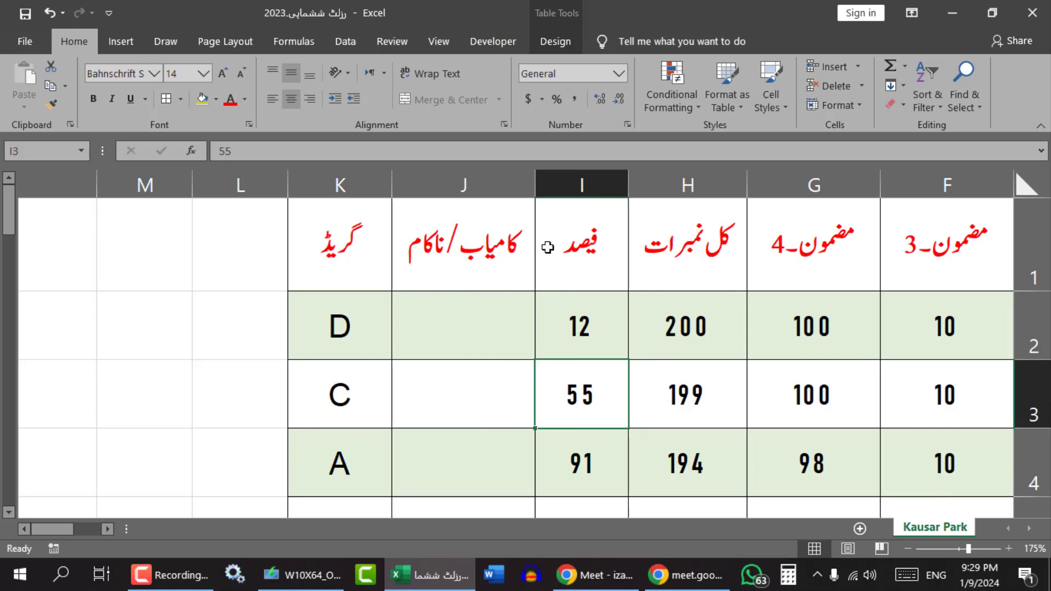
click(554, 41)
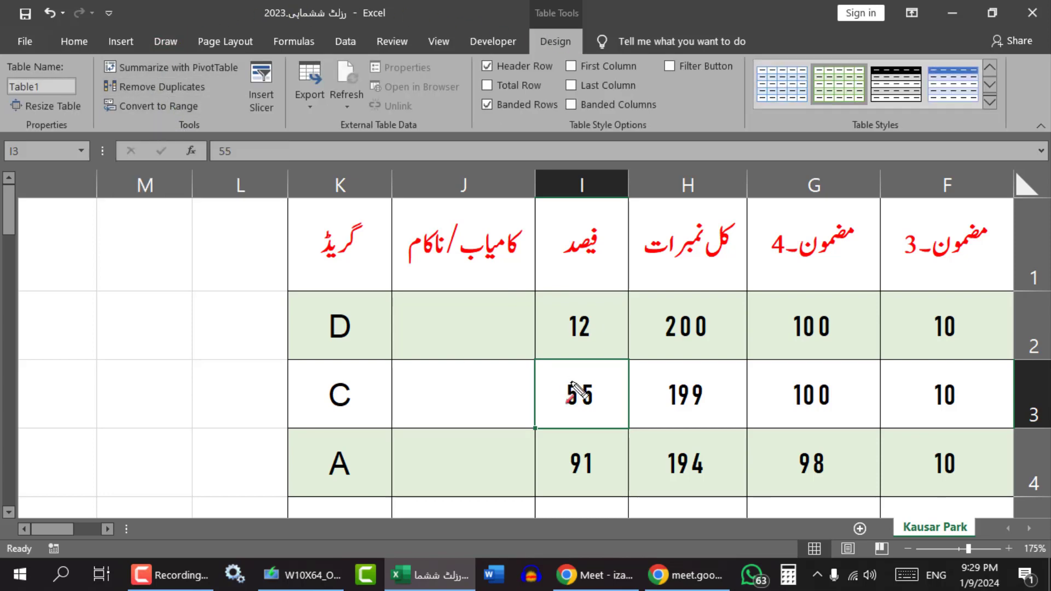
mouse_move(564, 362)
mouse_down()
mouse_move(277, 192)
mouse_move(175, 109)
mouse_up()
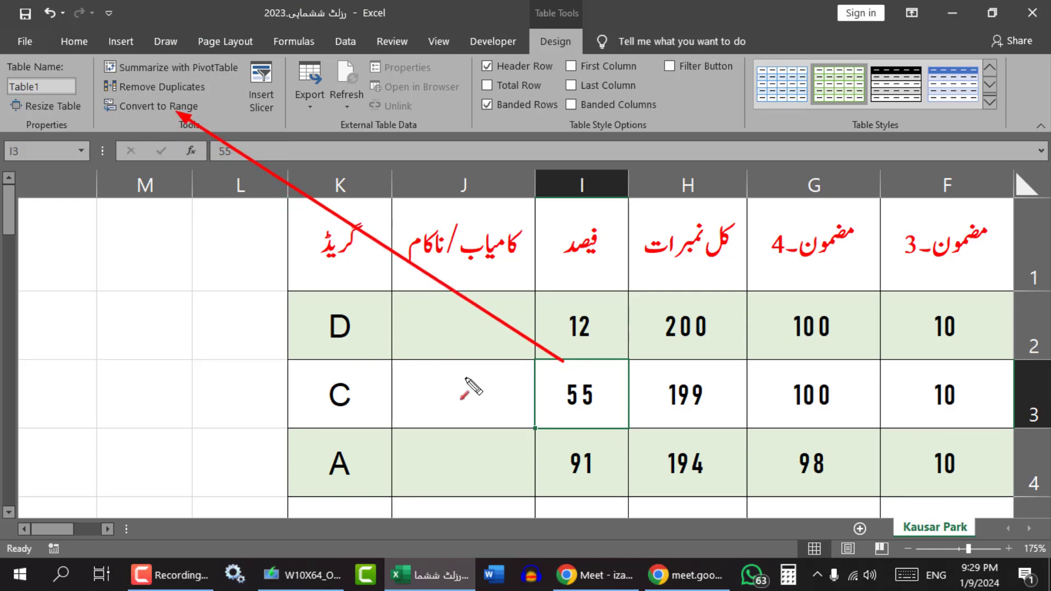
drag(280, 189, 985, 457)
key(Escape)
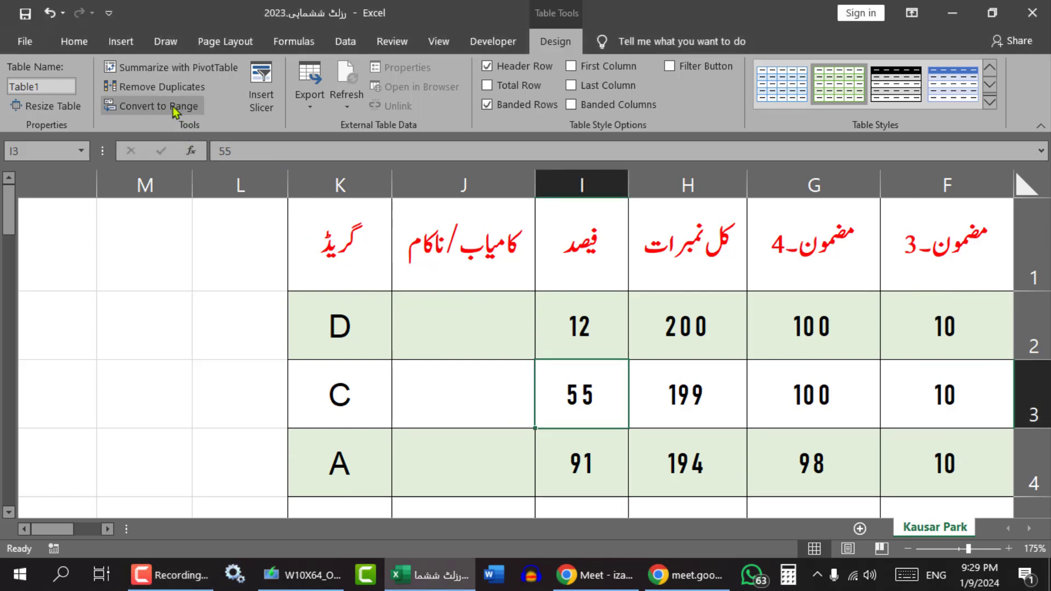
click(173, 106)
click(495, 331)
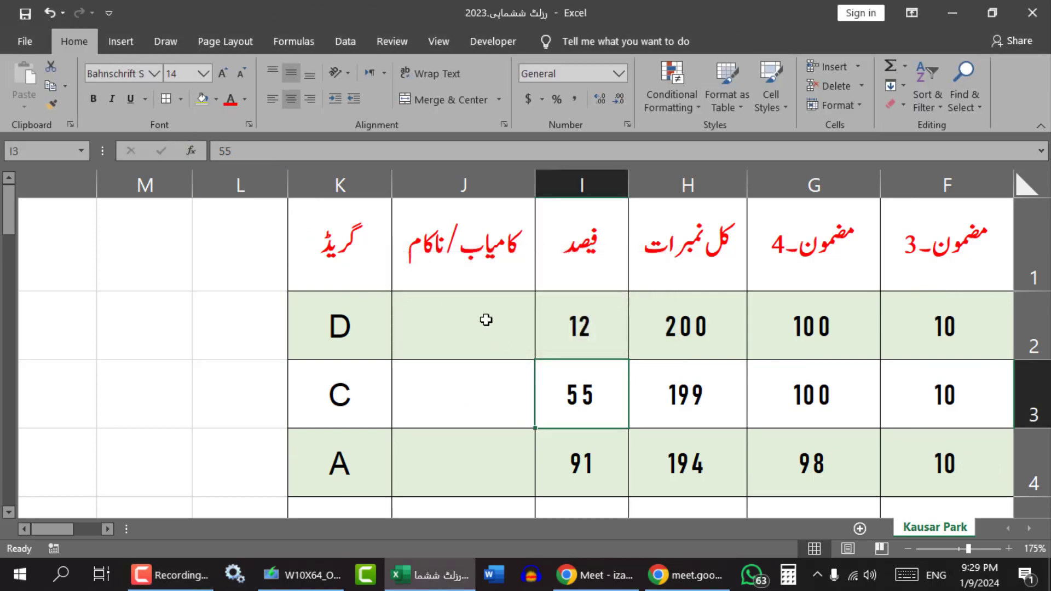
Begin an IF formula in J2 with the logical test I2>=20, ready for its value-if-true argument
click(605, 321)
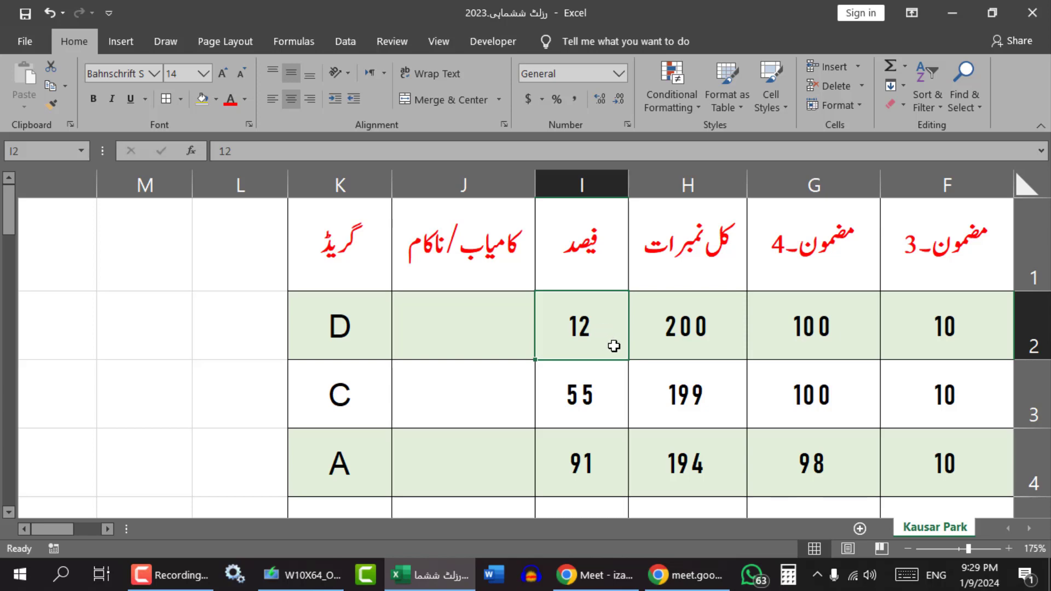
click(443, 336)
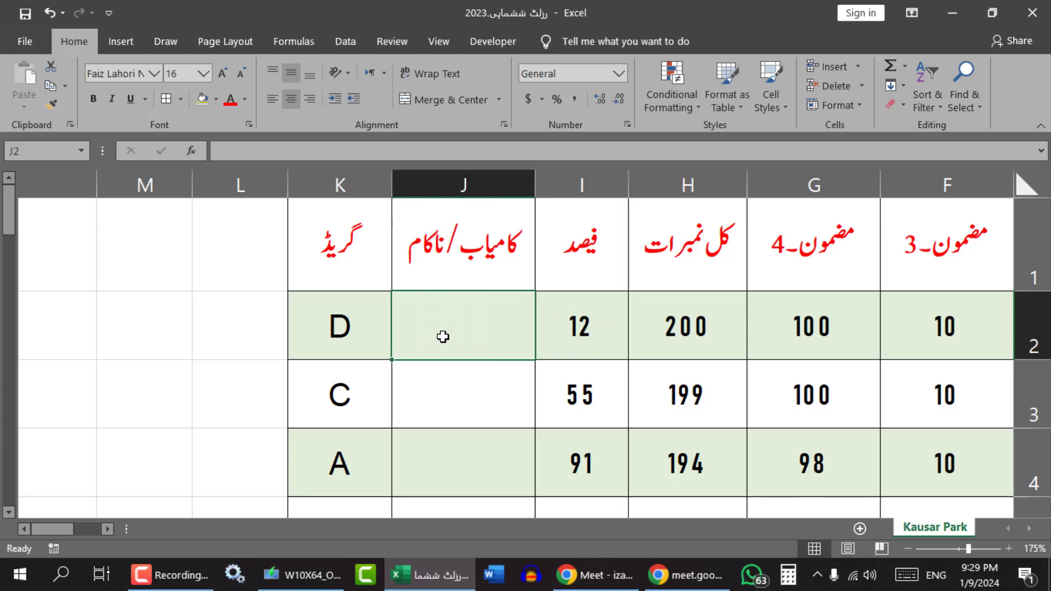
text(=)
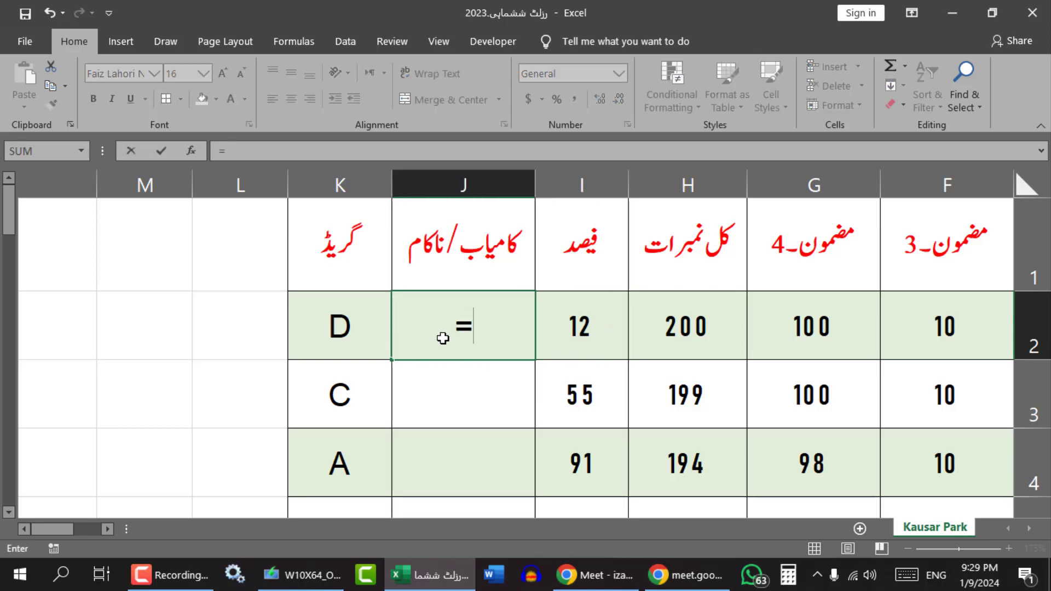
text(if)
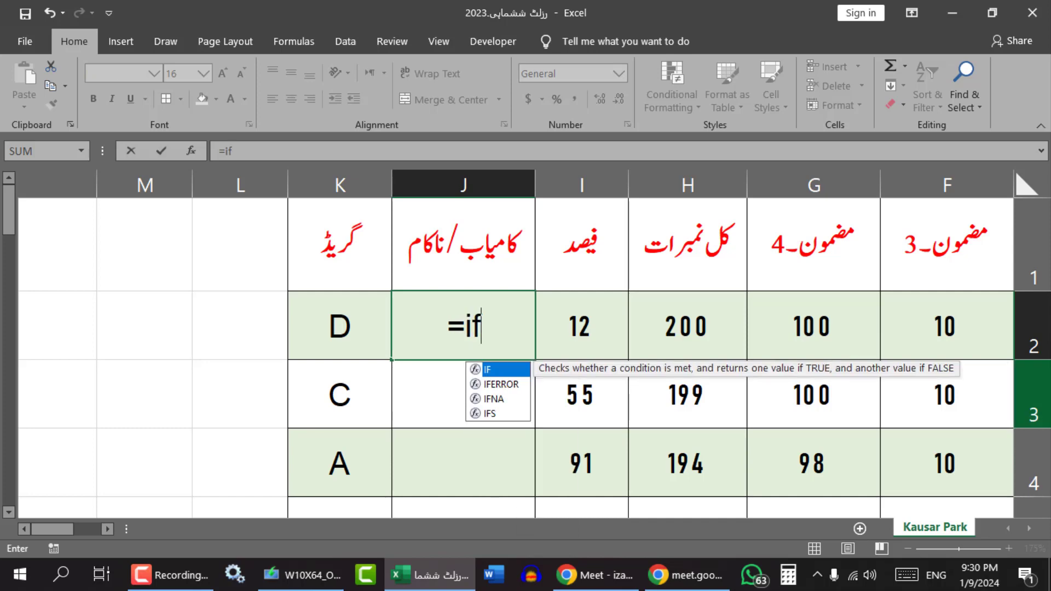
text(()
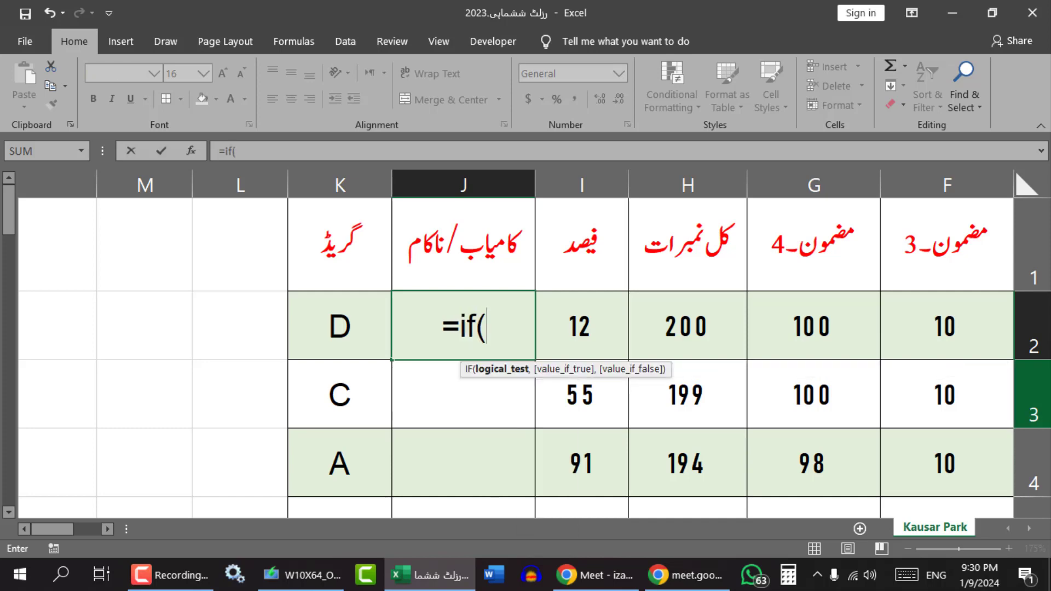
click(584, 330)
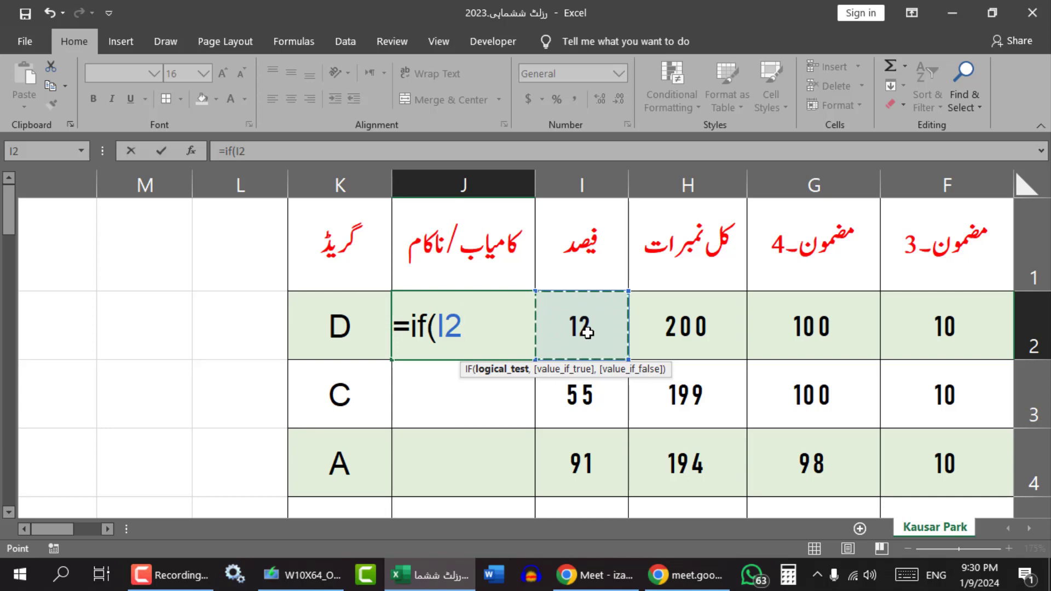
text(>)
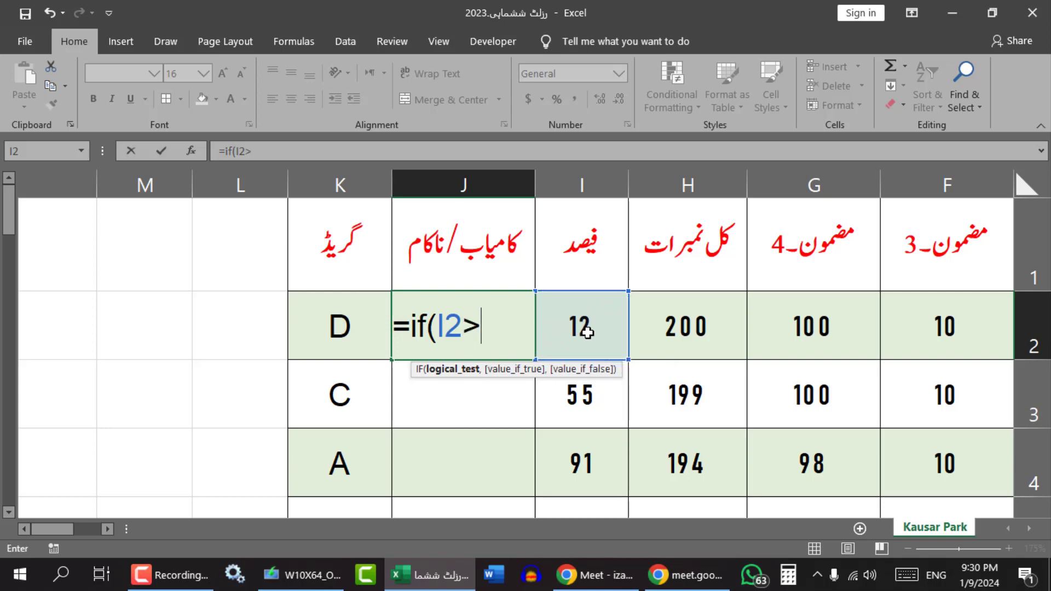
text(=)
text(20)
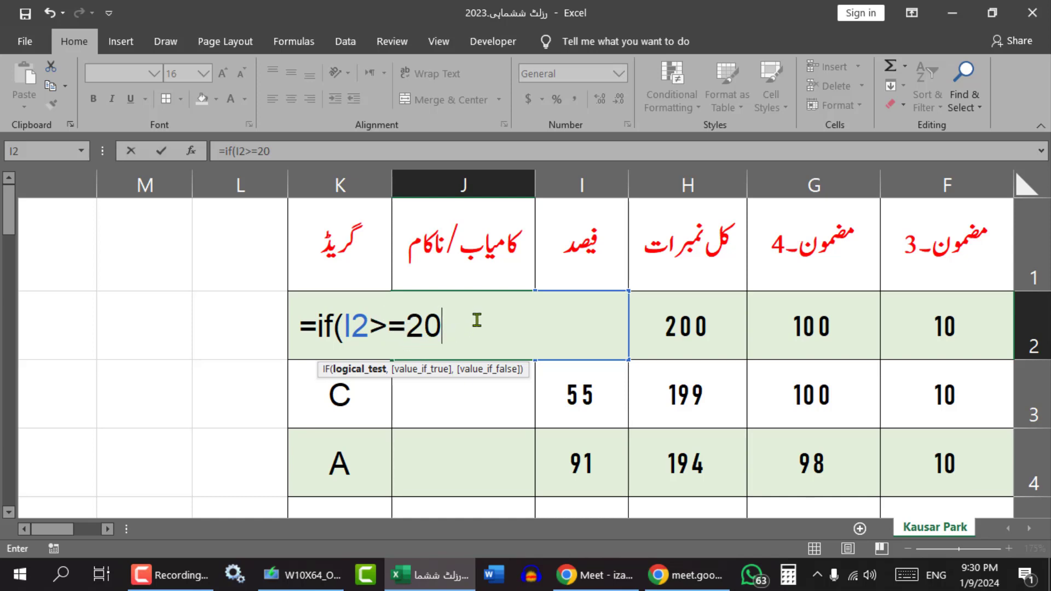
text(,)
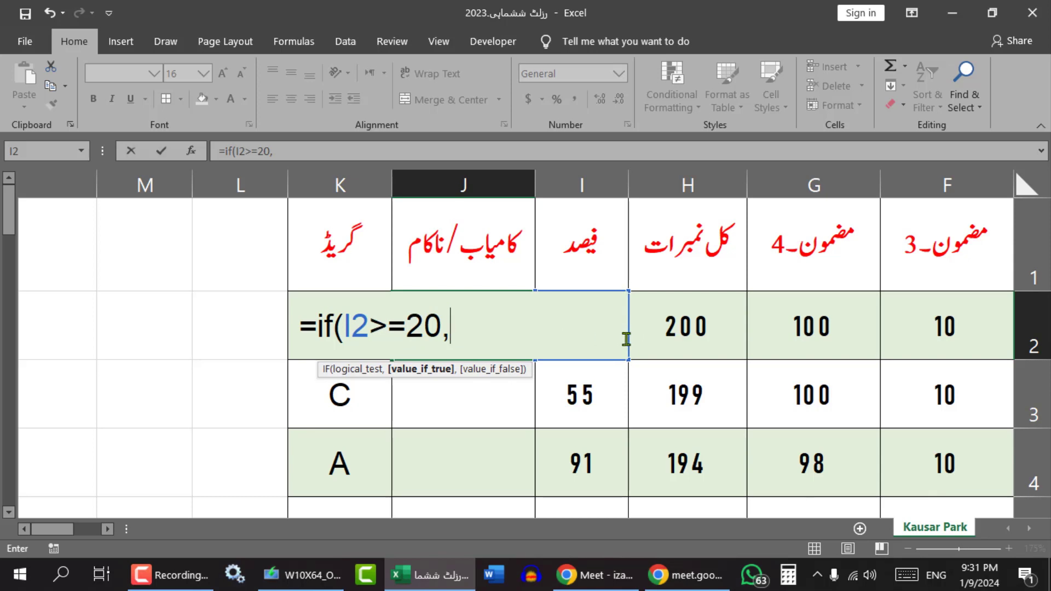
key(alt+shift)
text(امیاب)
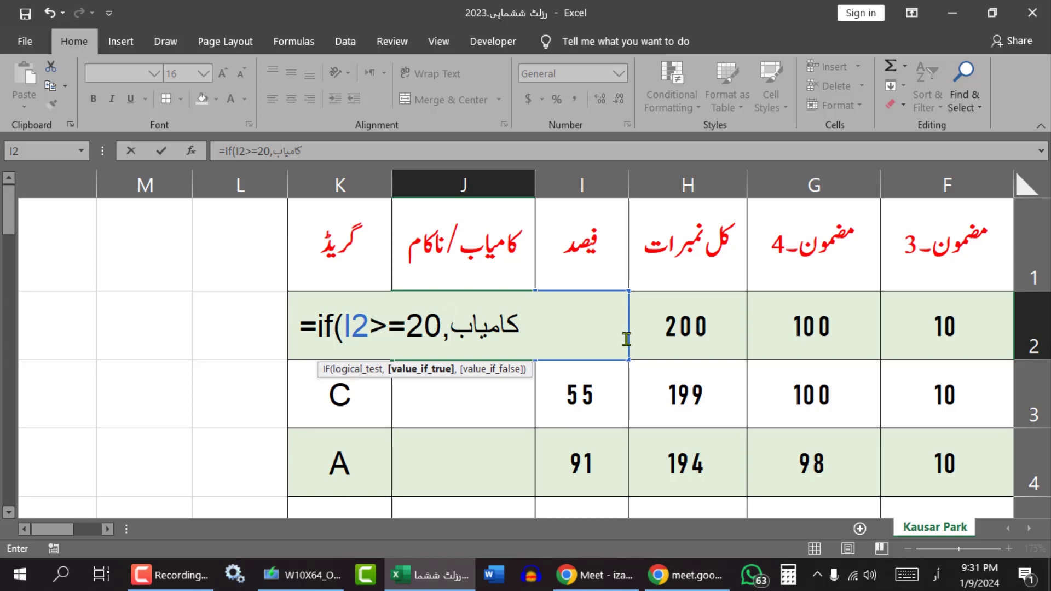
key(BackSpace)
key(BackSpace)
key(BackSpace)
key(BackSpace)
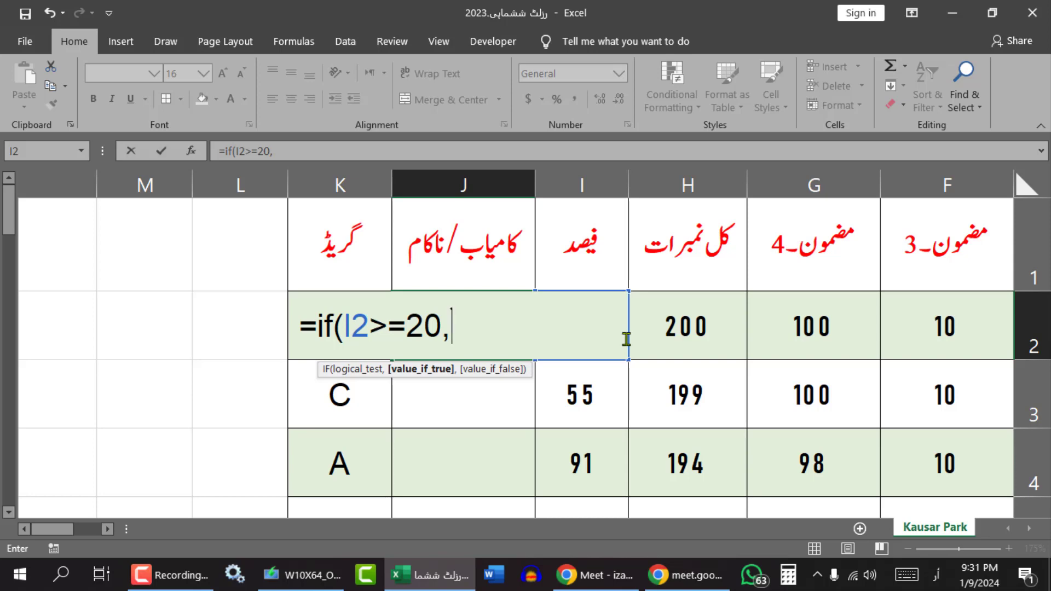
Add "کامیاب" as the value-if-true argument of J2's IF formula, ready for the value-if-false argument
key(alt+shift)
key(Tab)
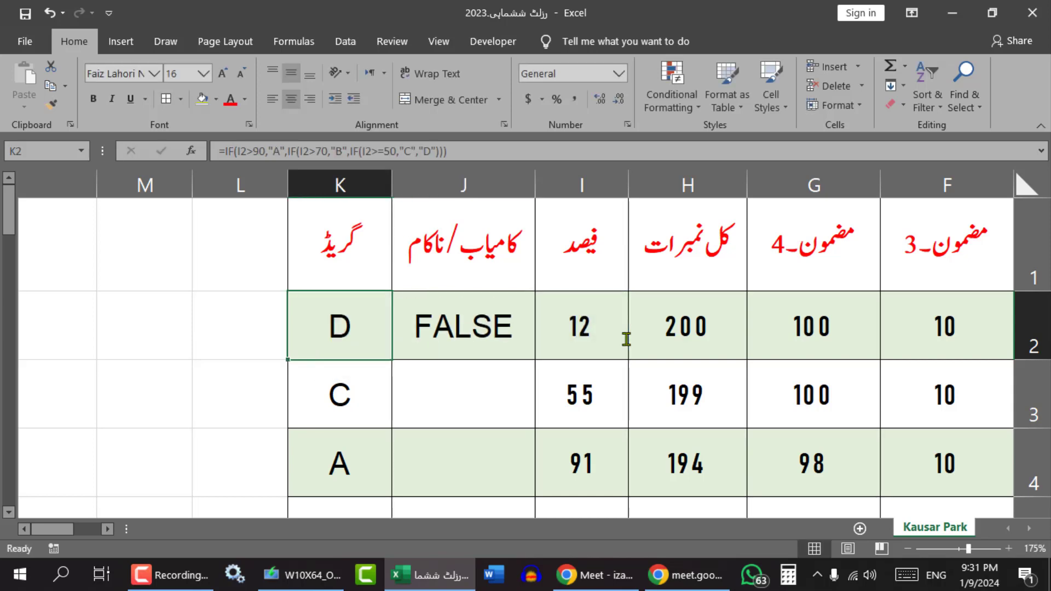
double_click(474, 326)
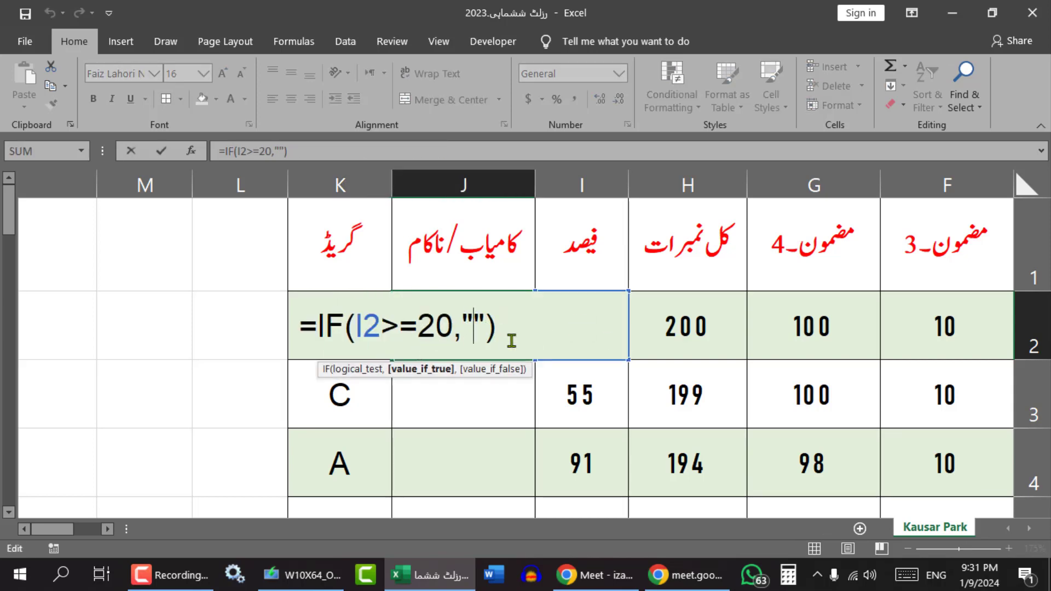
key(alt+shift)
text(کا)
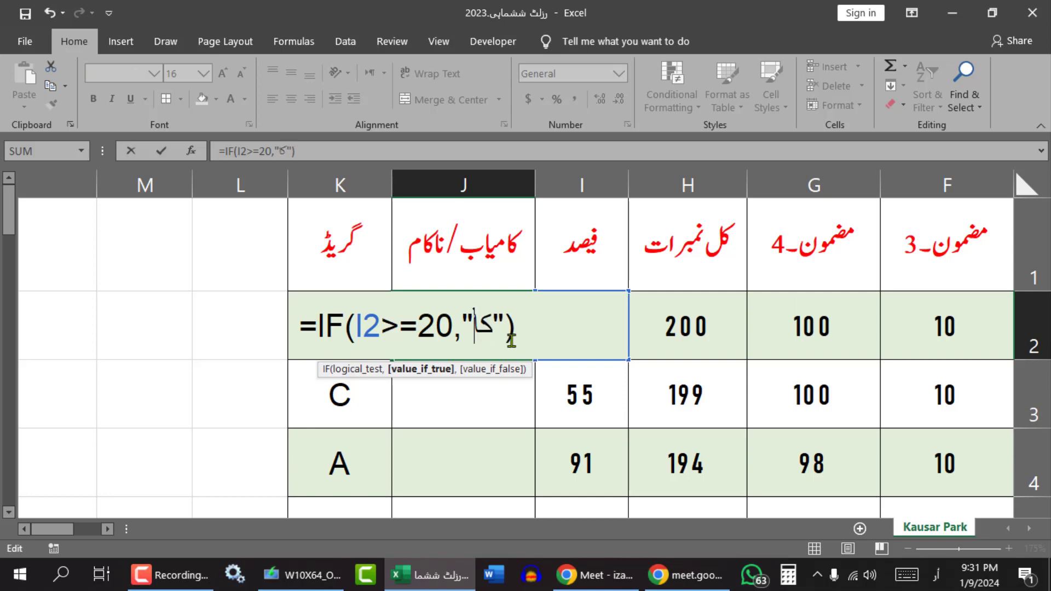
text(میاب)
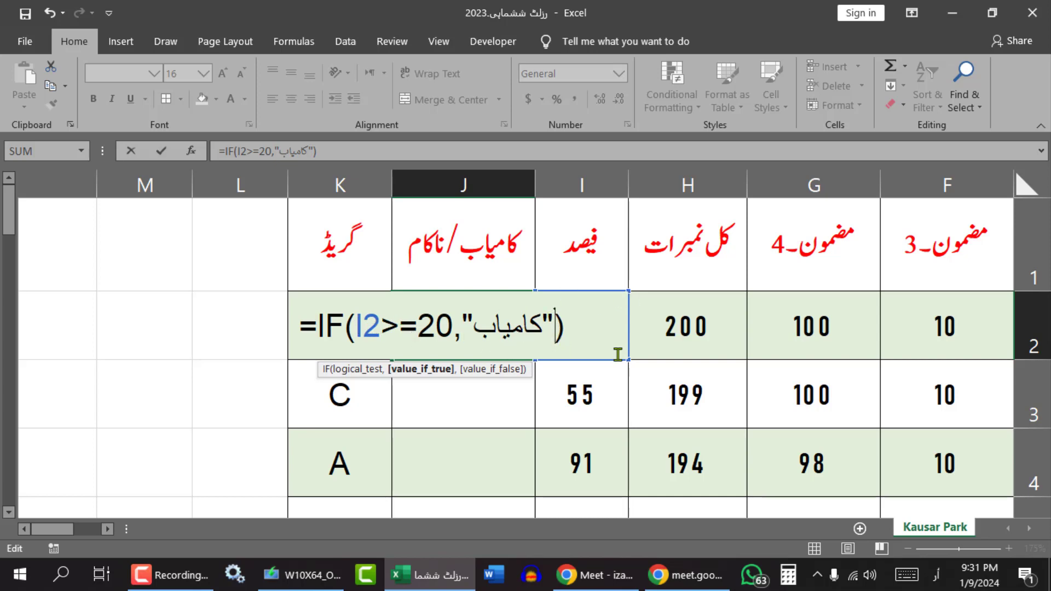
text(،)
text(,)
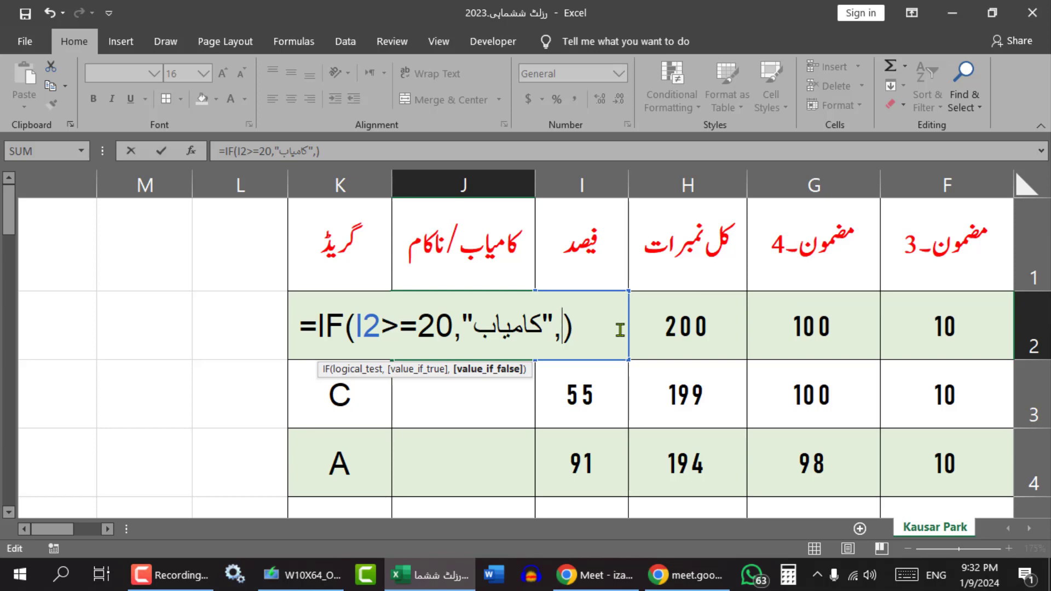
Add "ناکام" as the value-if-false argument of the IF formula in J2
text("")
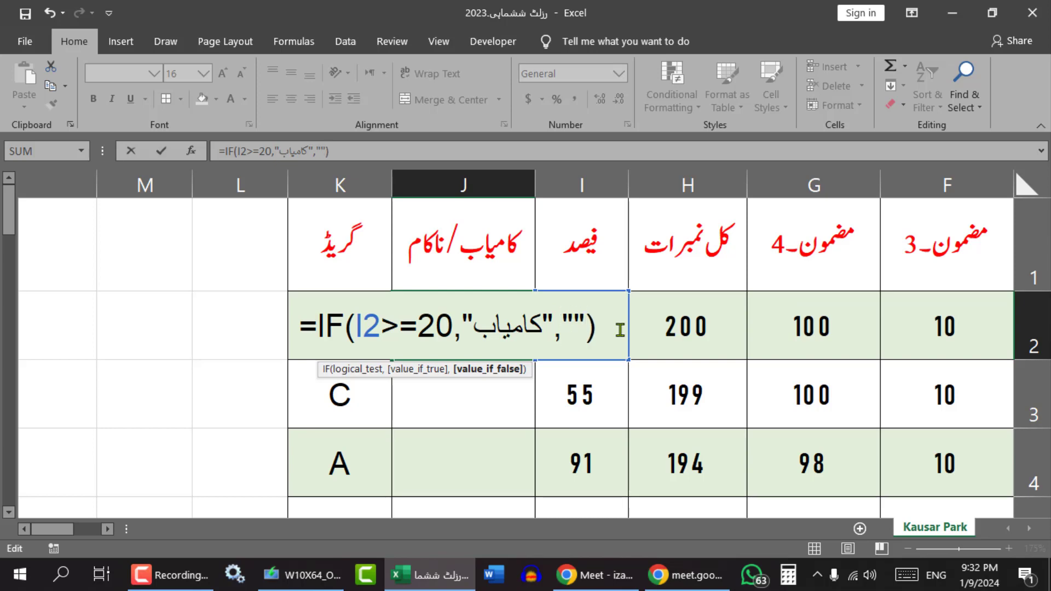
key(Left)
key(Left)
text(n)
key(BackSpace)
key(alt+shift)
text(ناکام)
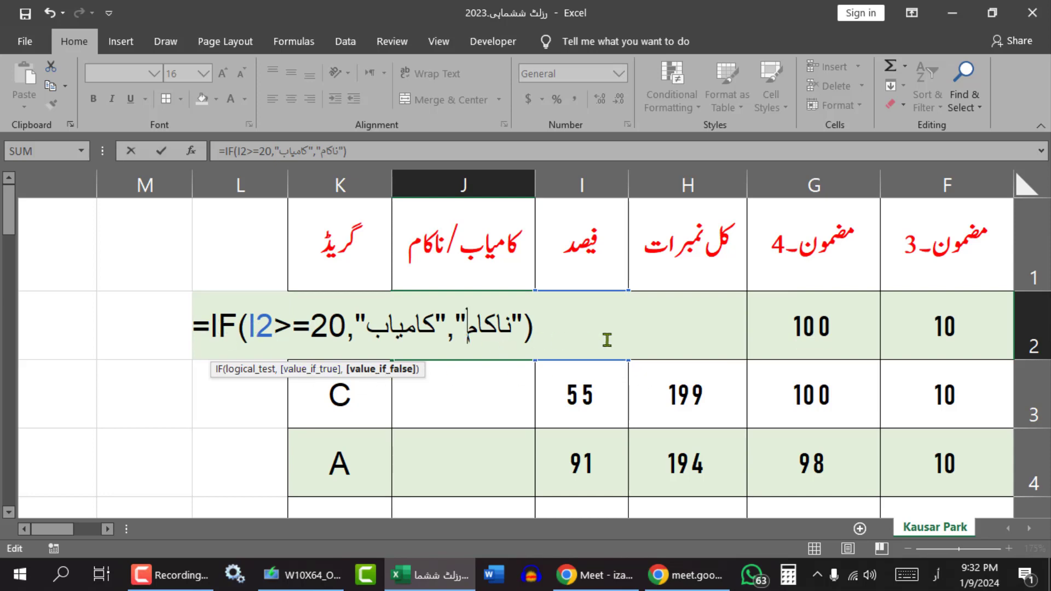
Highlight the test I2>=20 and the result "کامیاب" in J2's formula, and commit the formula
double_click(284, 327)
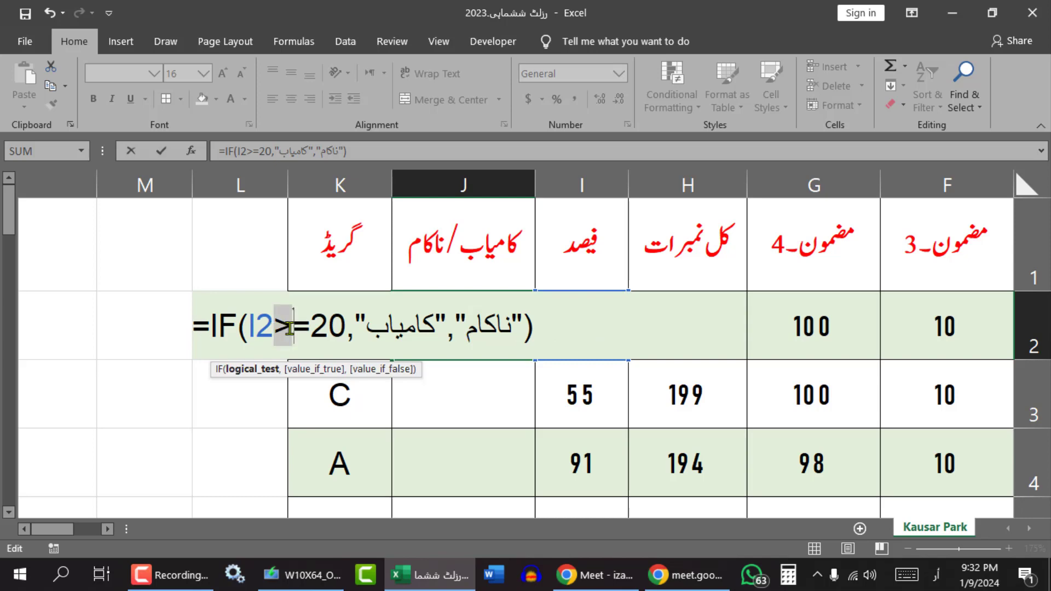
drag(347, 329, 251, 329)
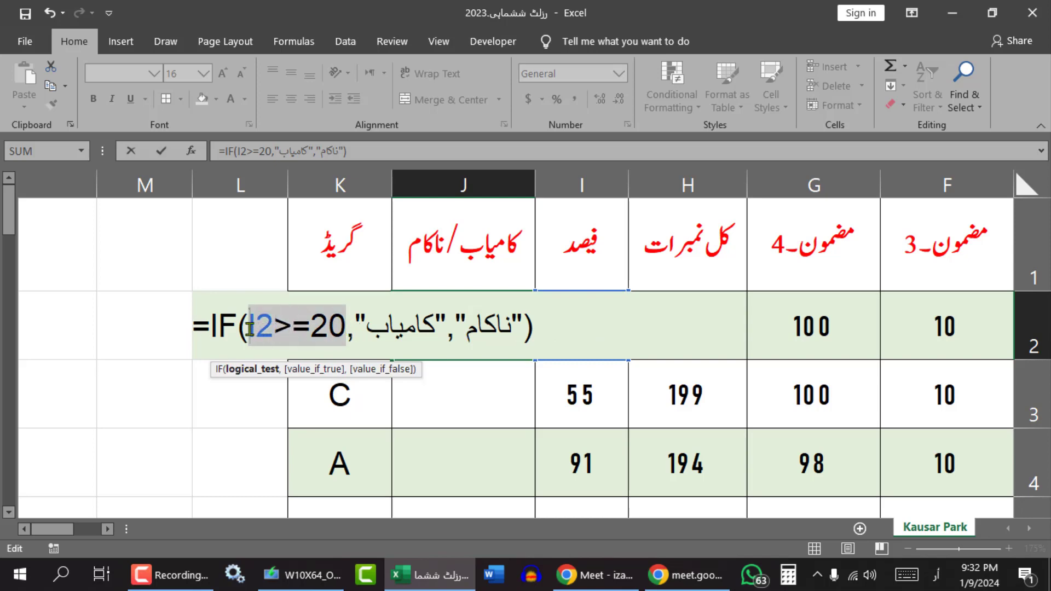
drag(347, 329, 252, 327)
drag(346, 329, 252, 328)
drag(366, 326, 431, 327)
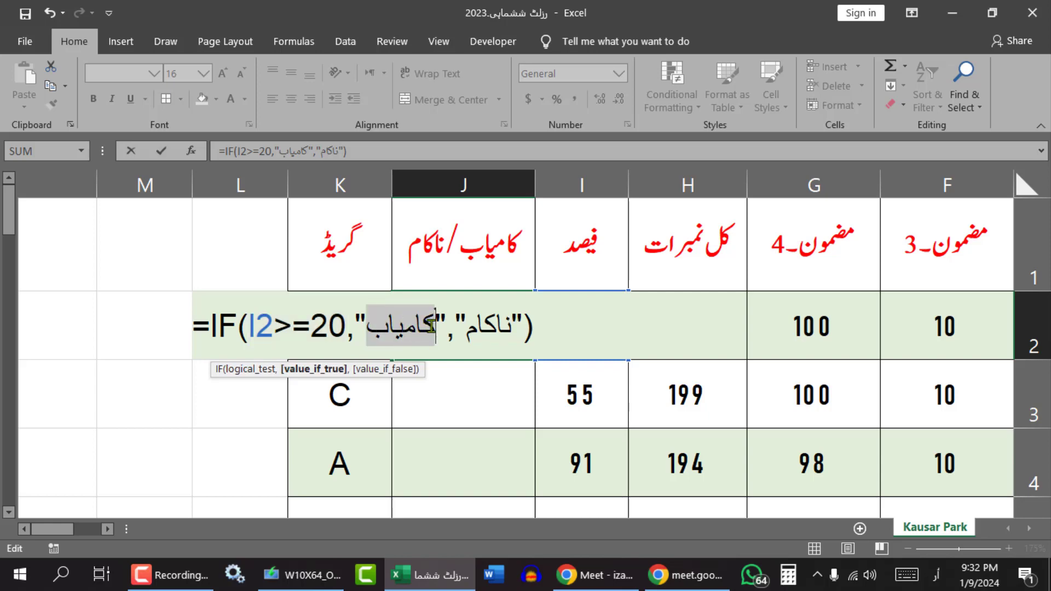
key(Return)
Copy the IF formula from J2 down the pass/fail column through J25, comparing the first rows with their percentages
click(486, 325)
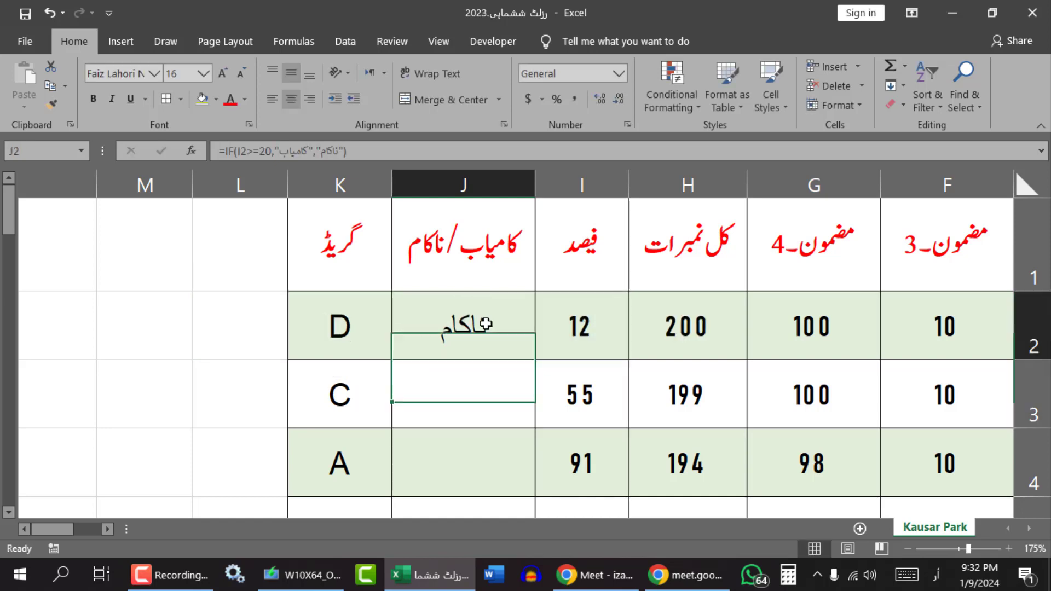
click(602, 327)
click(463, 332)
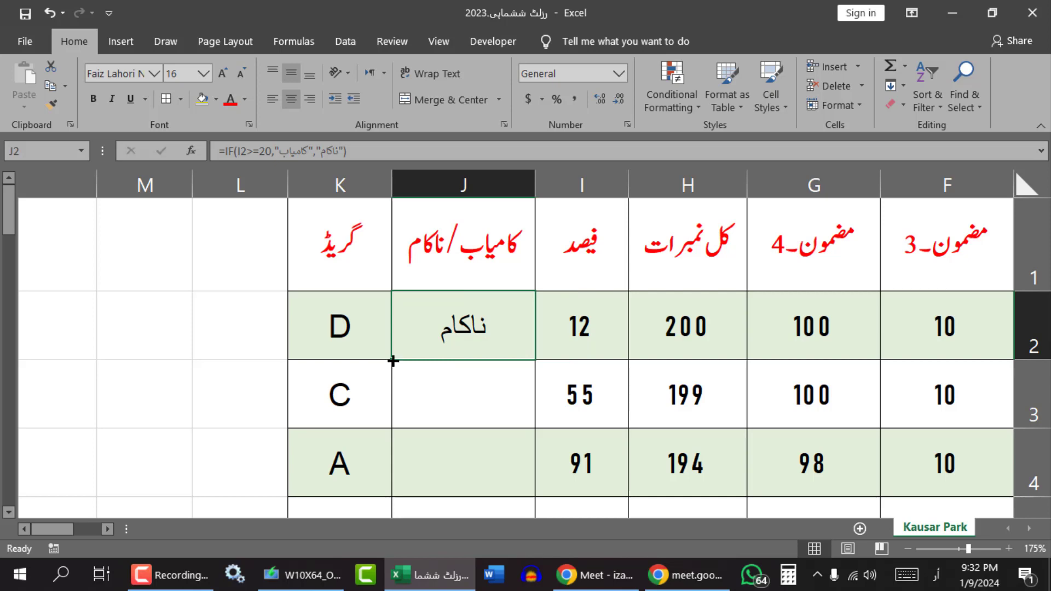
drag(393, 360, 392, 416)
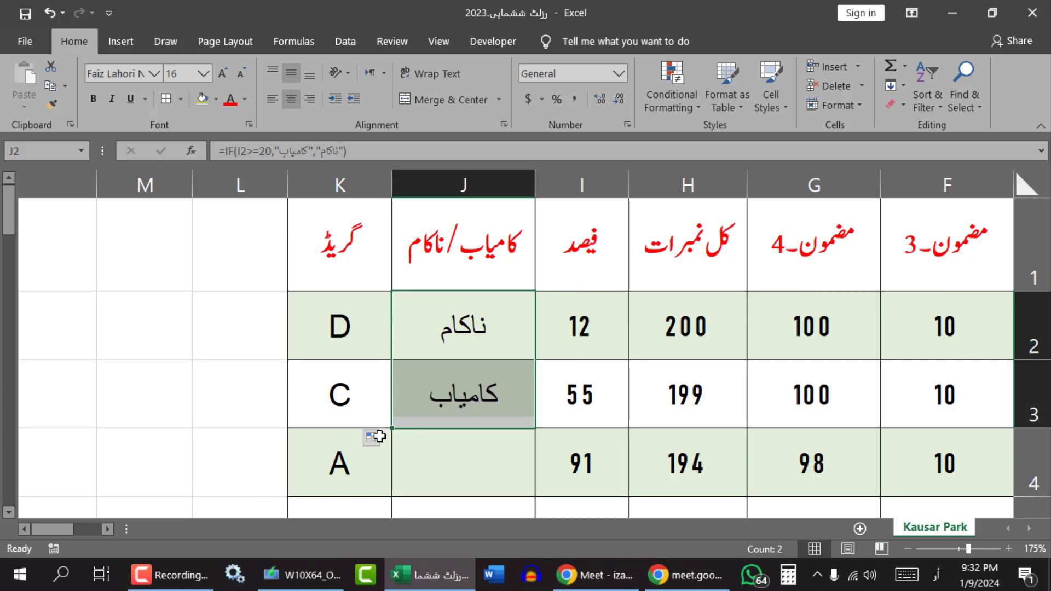
click(450, 404)
click(580, 405)
click(417, 396)
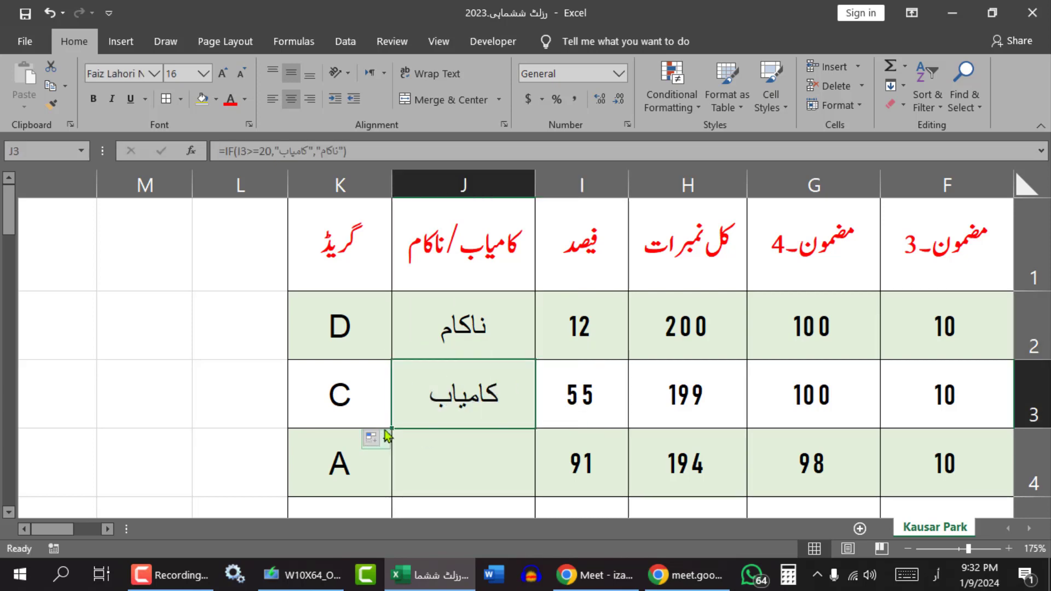
drag(393, 429, 392, 482)
scroll(396, 337, down, 1)
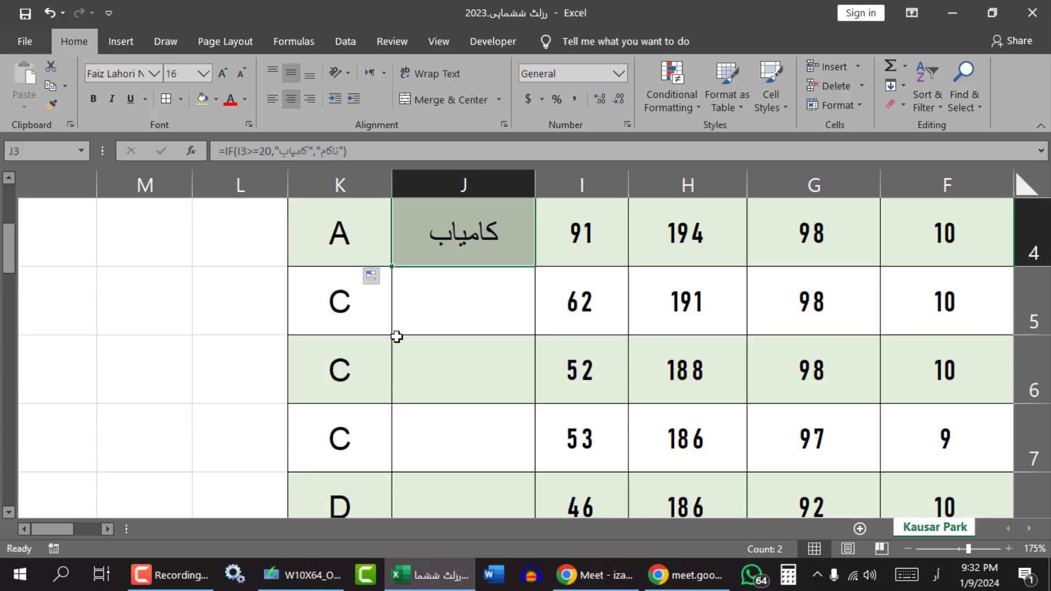
drag(393, 269, 403, 443)
Check the pass/fail result in row 14 against its percentage and review the formula in J2
scroll(422, 441, up, 4)
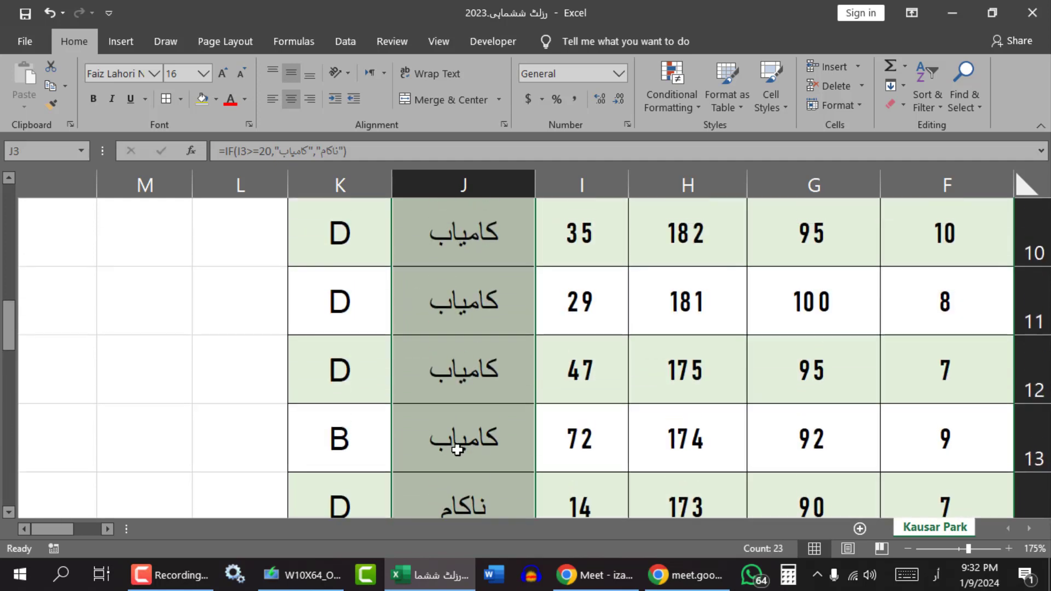
scroll(458, 449, down, 3)
click(597, 307)
click(494, 309)
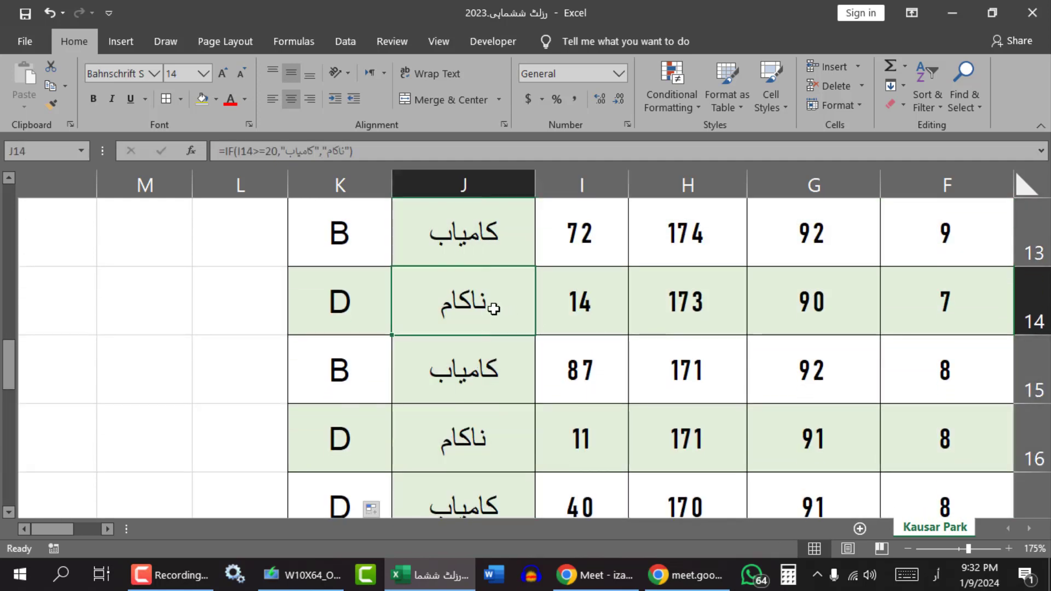
scroll(482, 328, up, 5)
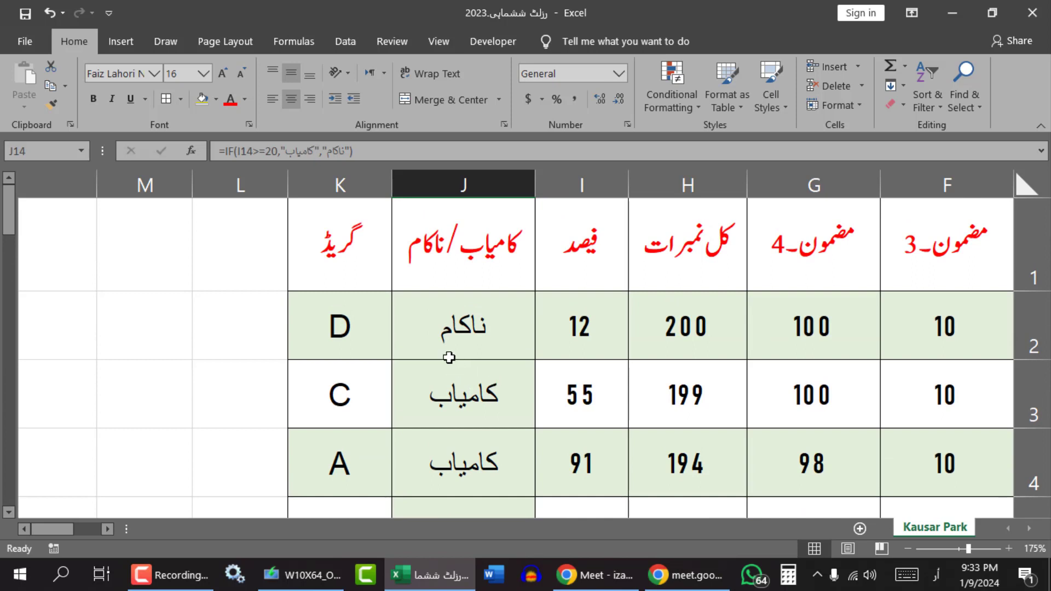
double_click(451, 341)
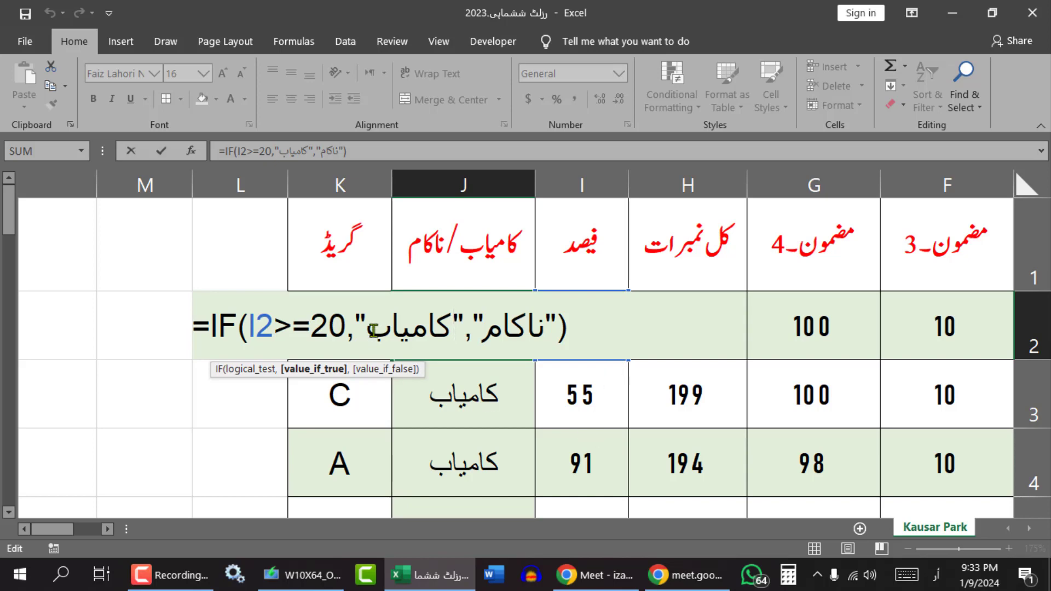
key(Return)
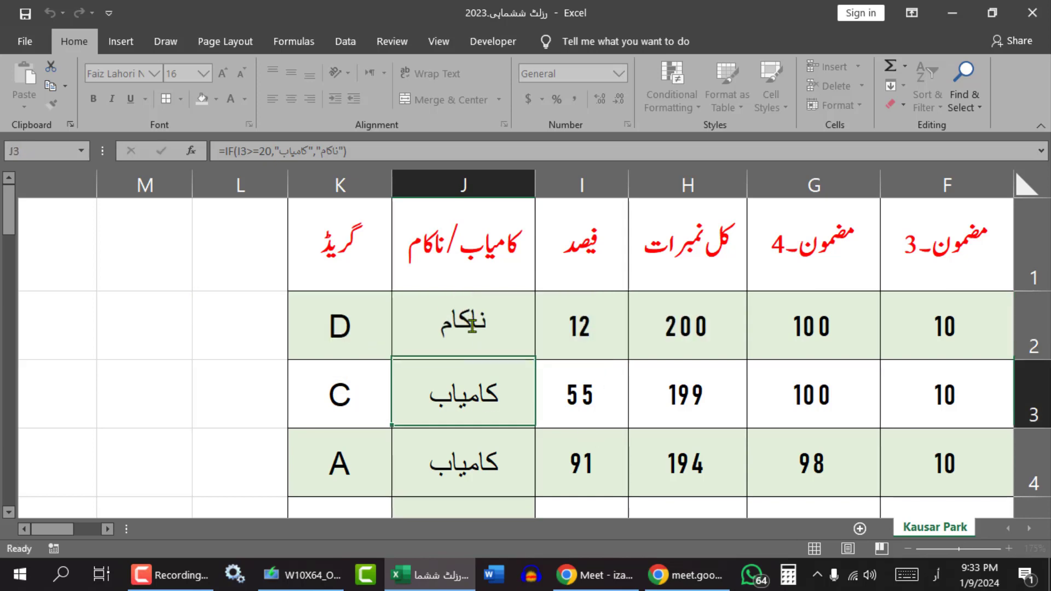
Set the first student's percentage in I2 to 20 to test the threshold
click(584, 336)
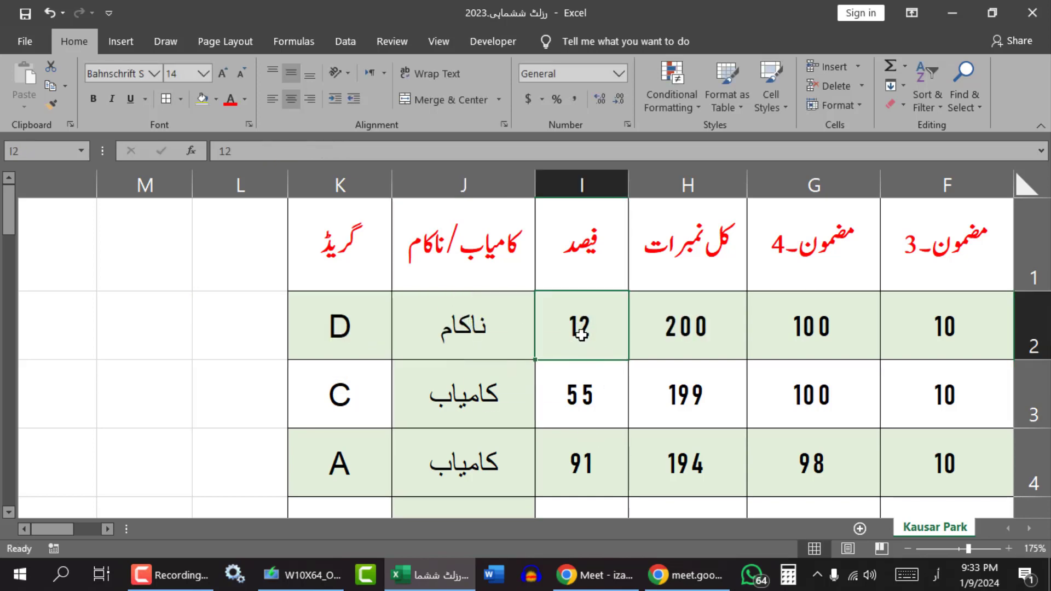
text(20)
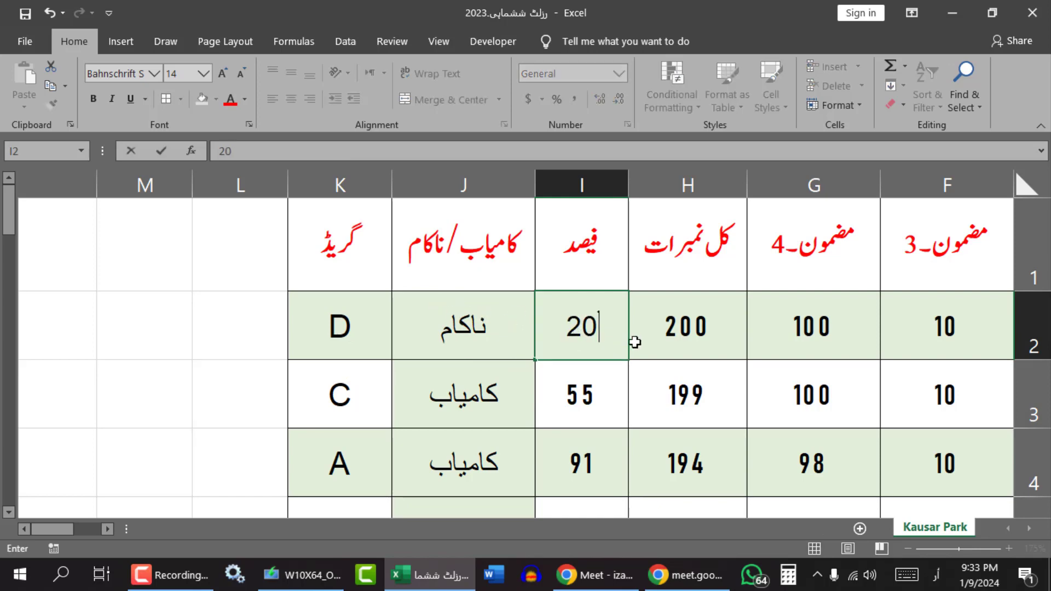
key(Return)
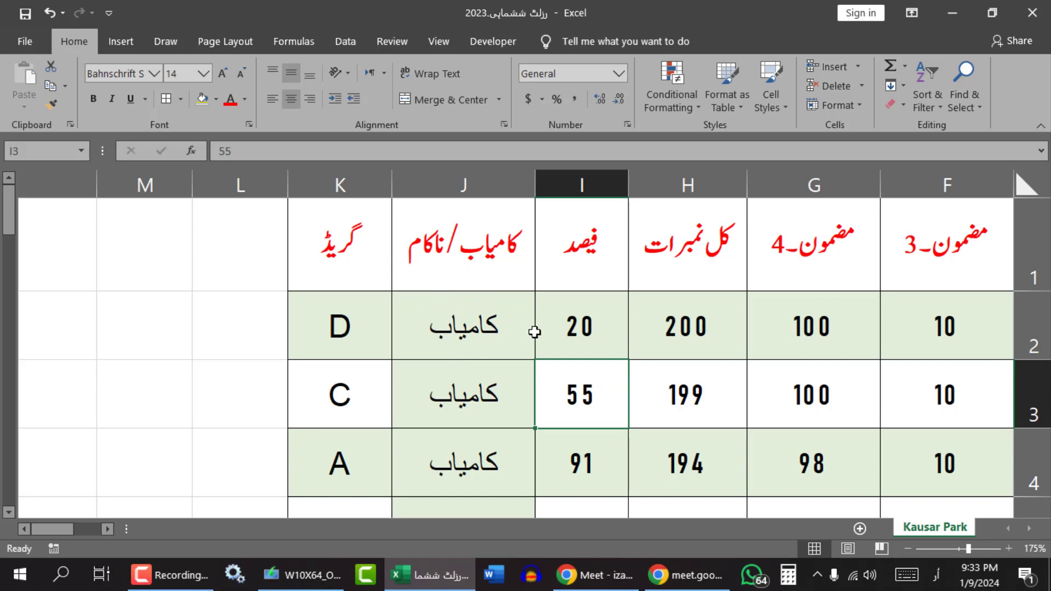
Change the logical test in J2 to I2>20 and compare the result with the percentage in I2
double_click(468, 319)
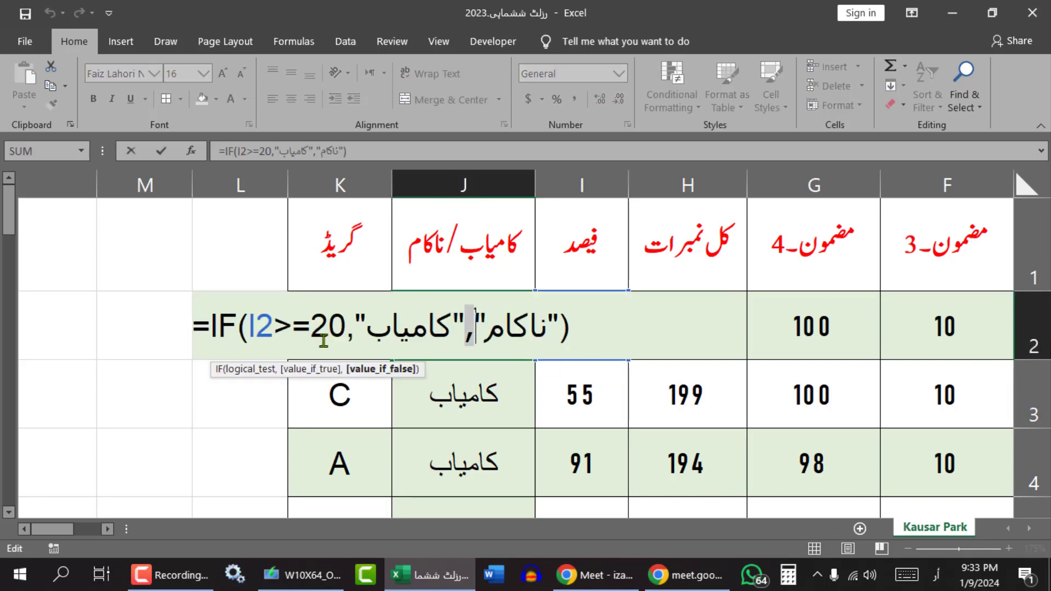
drag(311, 328, 293, 328)
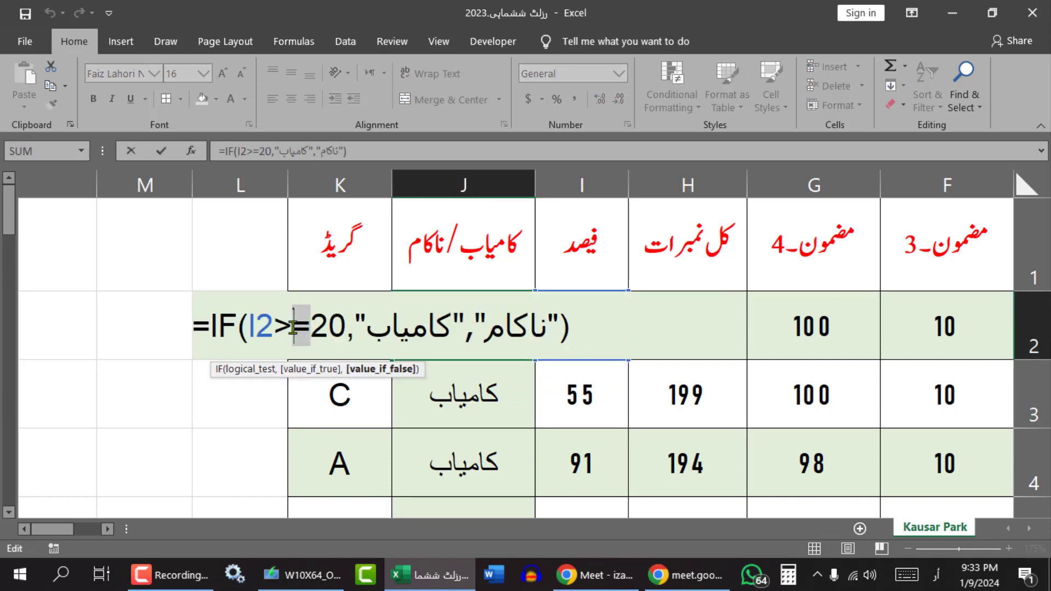
key(BackSpace)
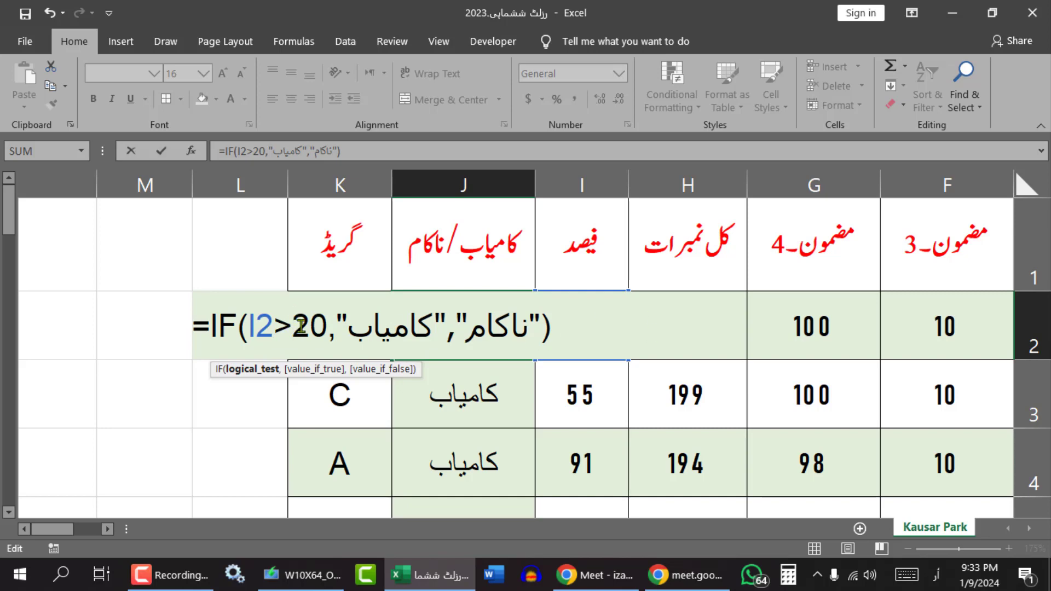
key(Return)
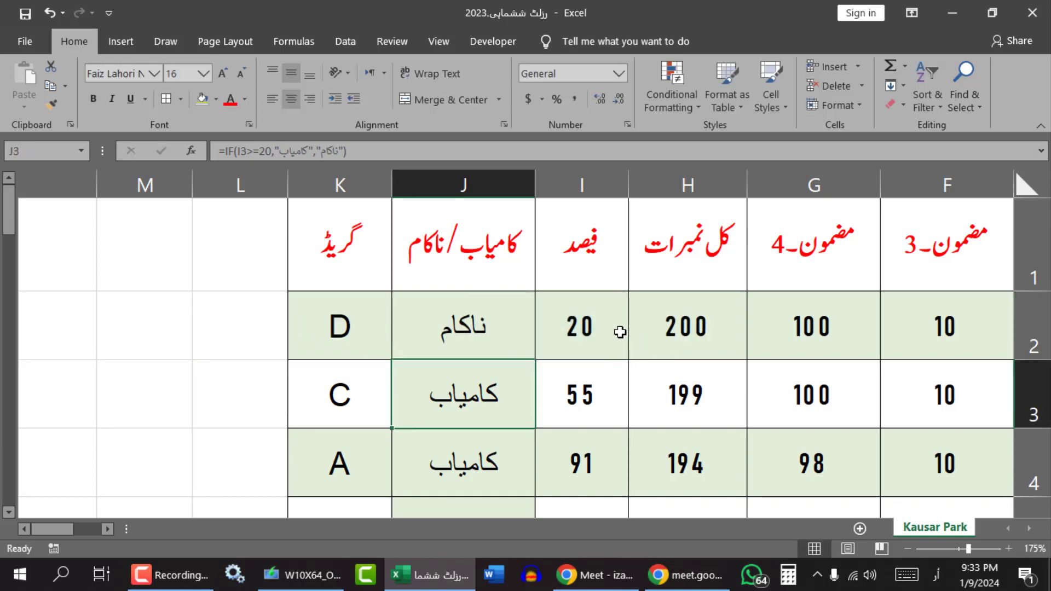
click(595, 327)
click(481, 336)
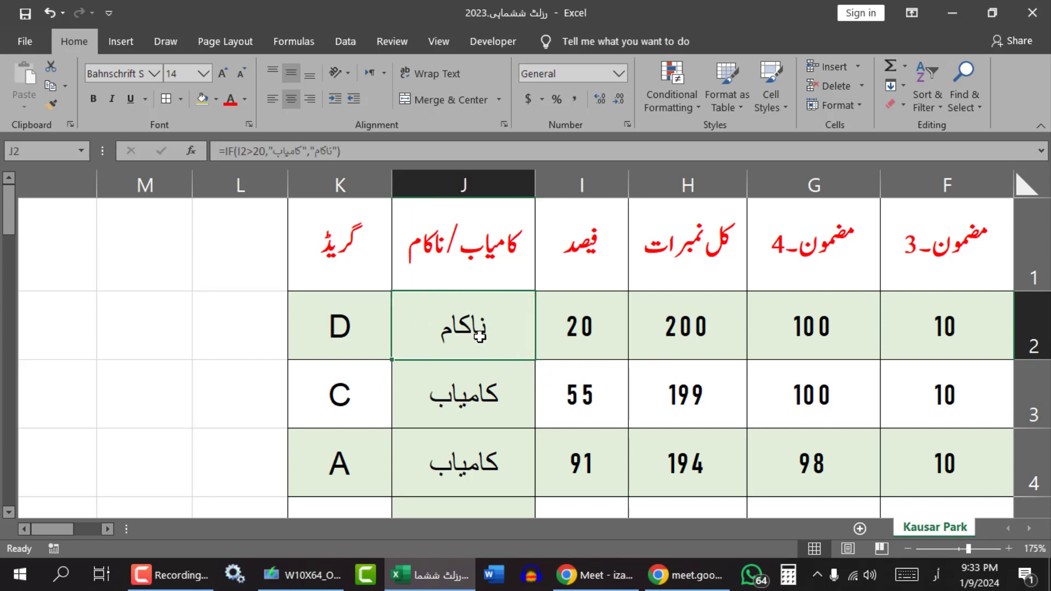
Set the percentage in I2 to 21
click(580, 331)
text(21)
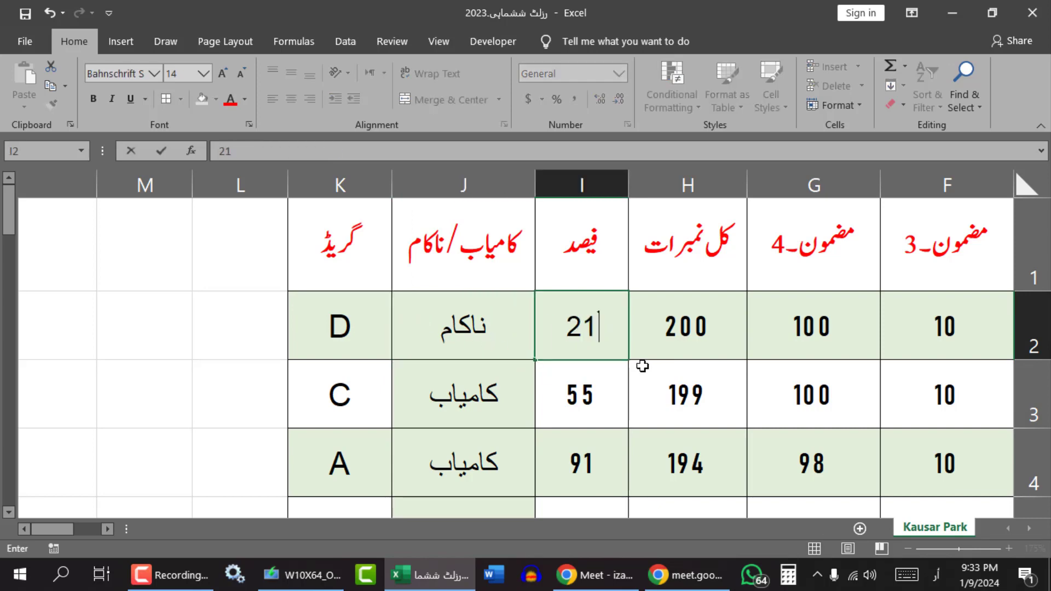
key(Return)
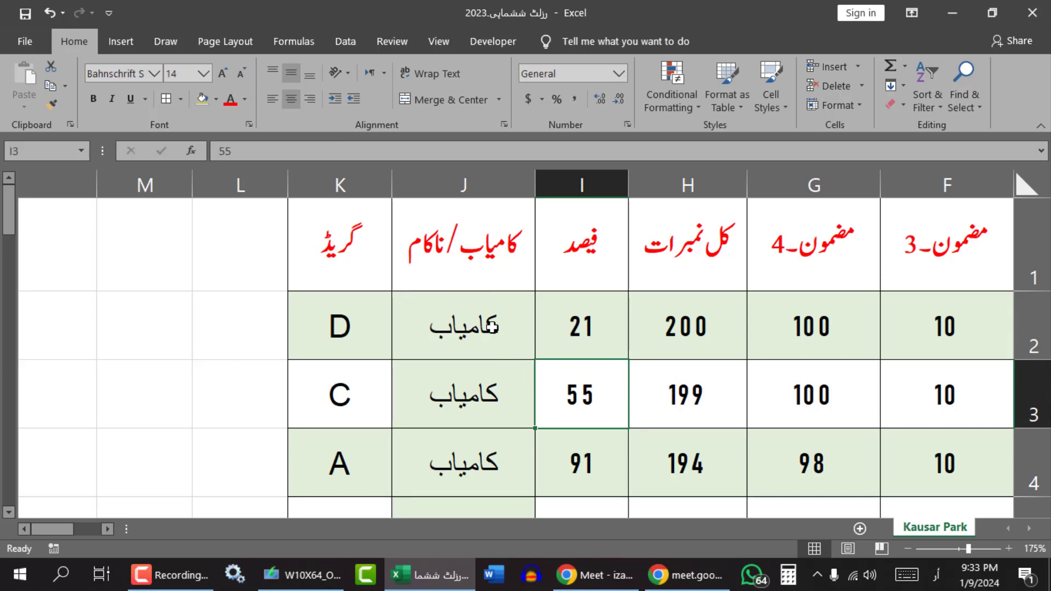
Restore the logical test in J2's IF formula to I2>=20
double_click(514, 327)
click(290, 328)
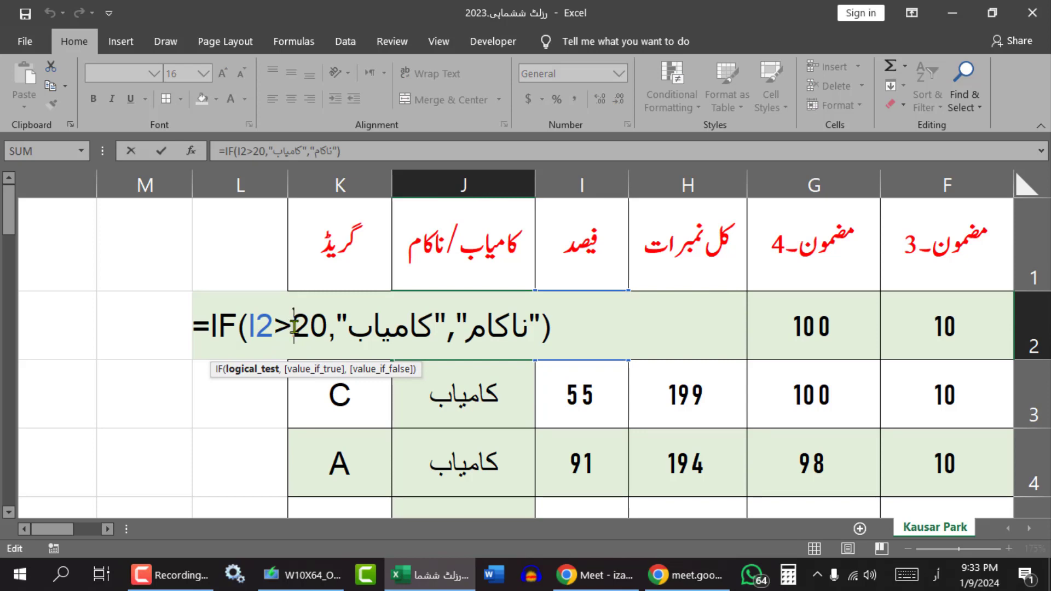
key(Right)
key(Right)
text(ؤ)
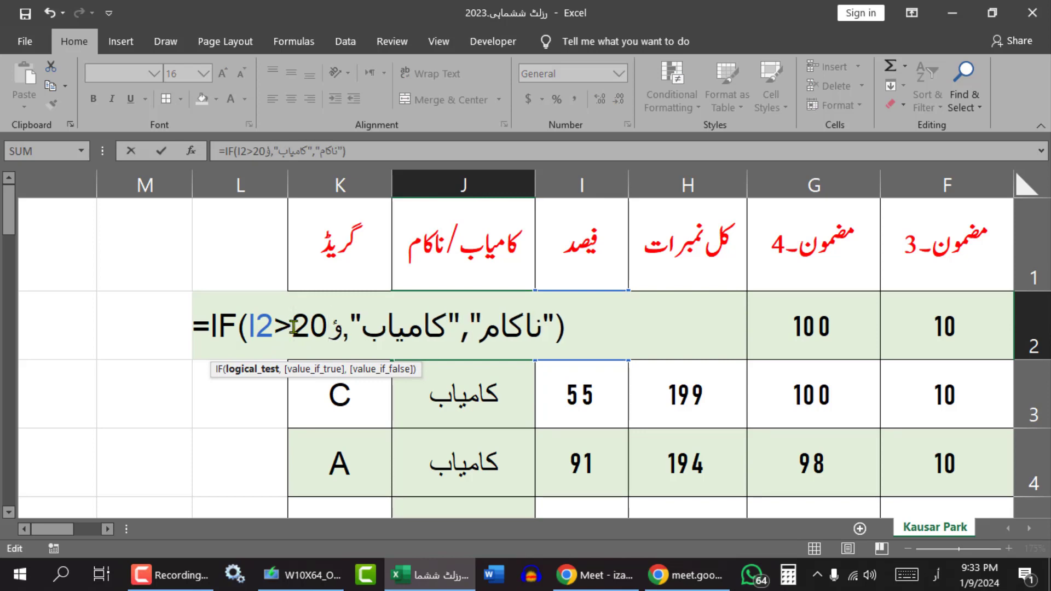
key(BackSpace)
key(alt+shift)
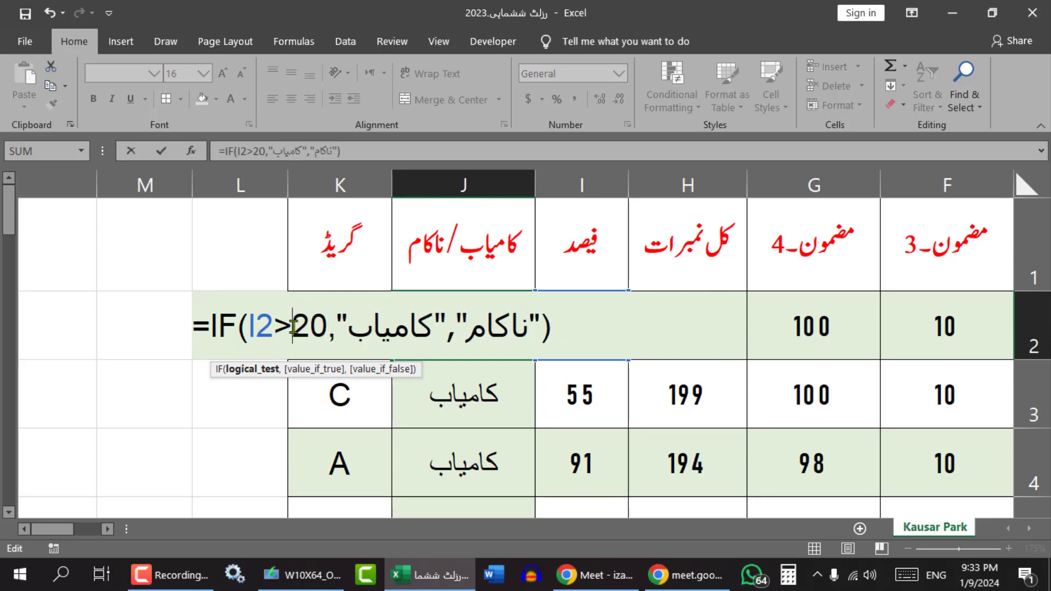
click(294, 327)
text(=)
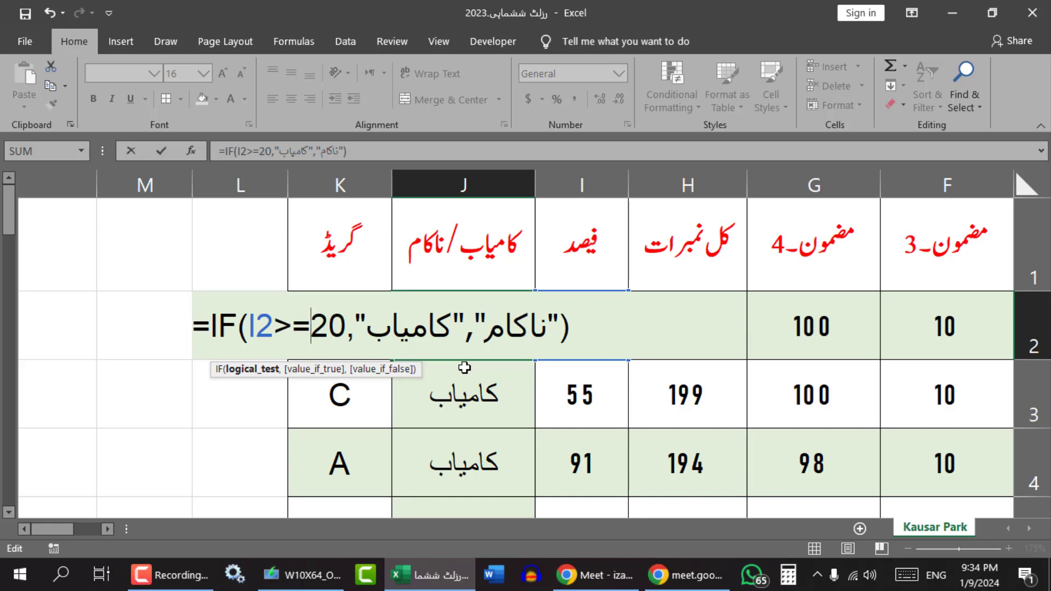
key(Return)
click(455, 335)
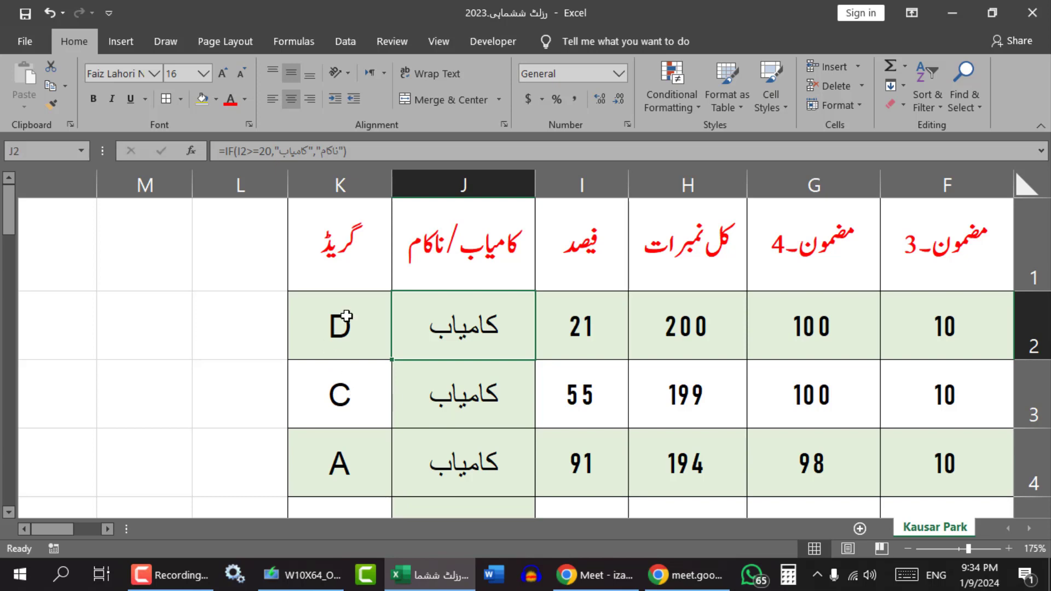
Clear the existing grade formulas in column K from K2 down through the student rows
click(344, 338)
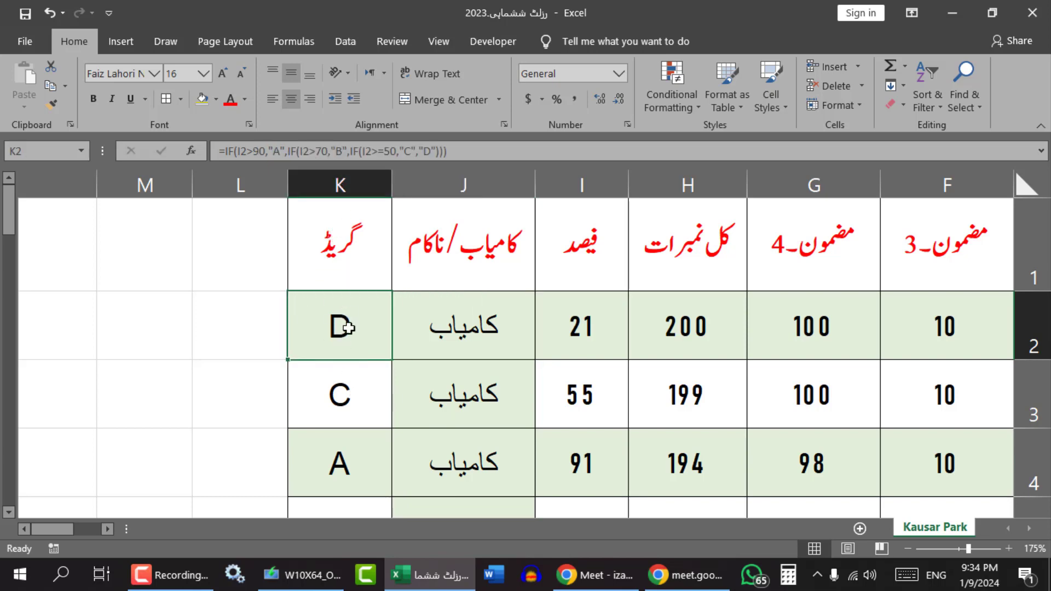
drag(348, 327, 323, 455)
key(Delete)
scroll(325, 456, up, 3)
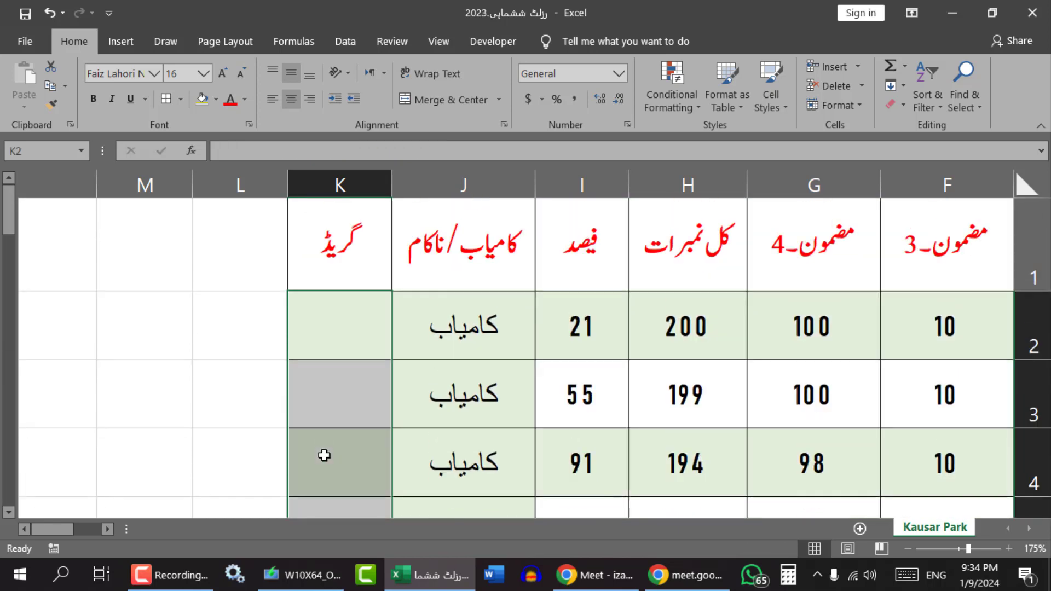
Widen grade column K to make room for a longer formula
click(494, 325)
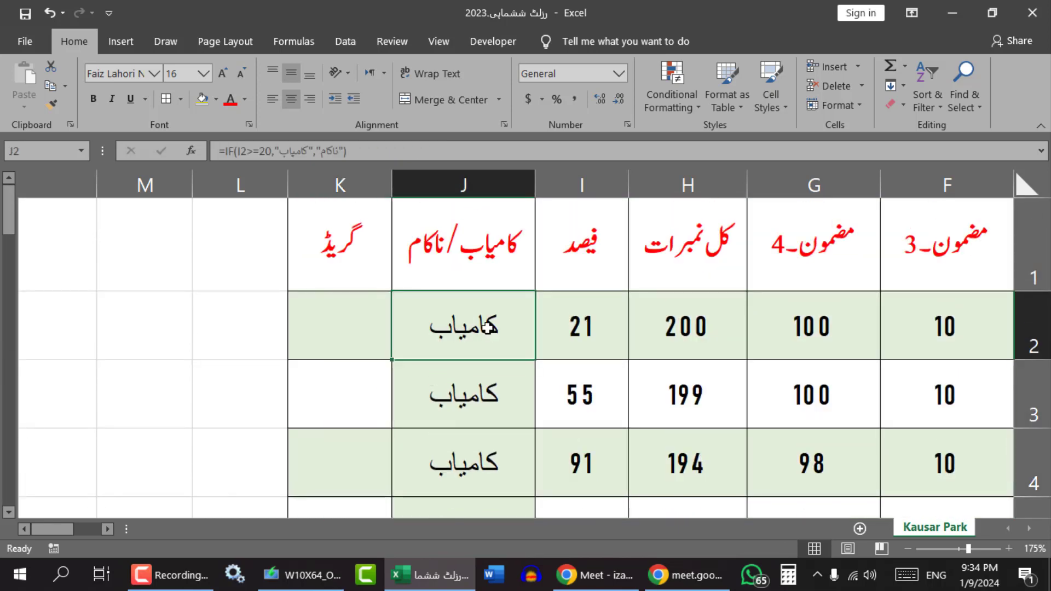
scroll(483, 438, down, 2)
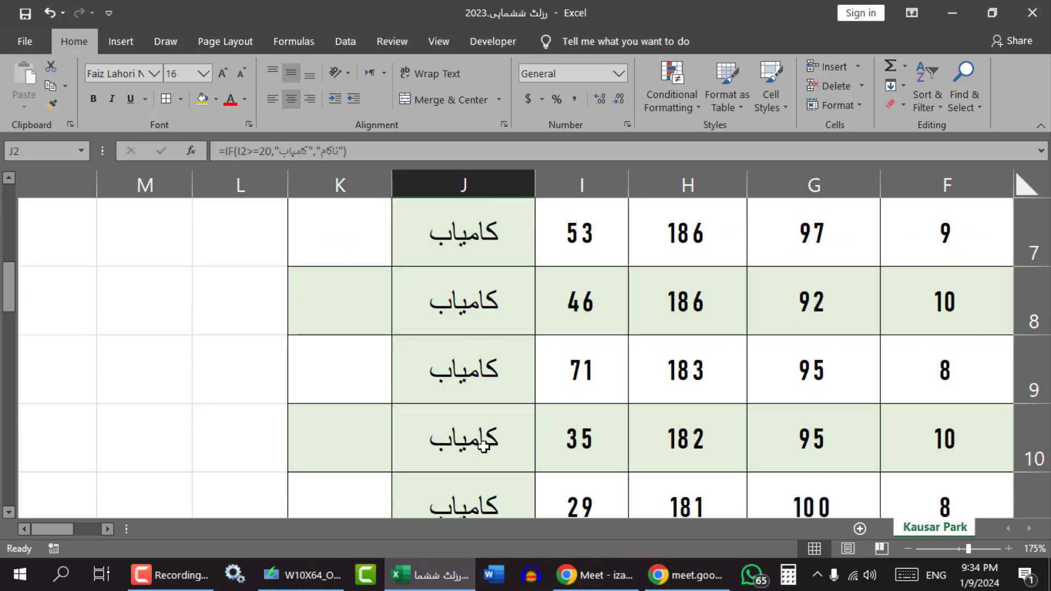
scroll(484, 441, up, 2)
click(347, 323)
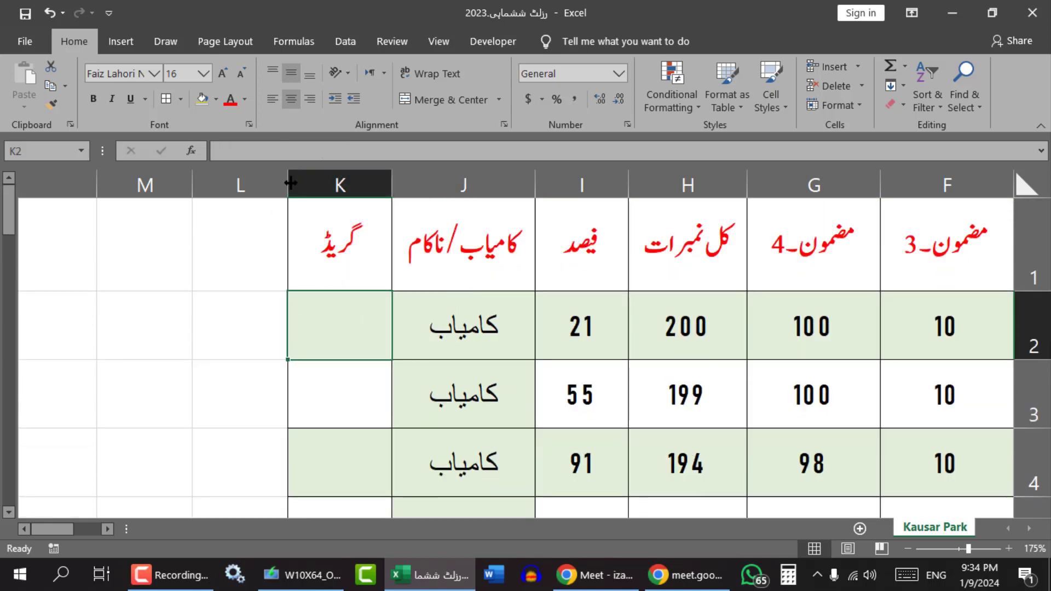
drag(288, 185, 222, 185)
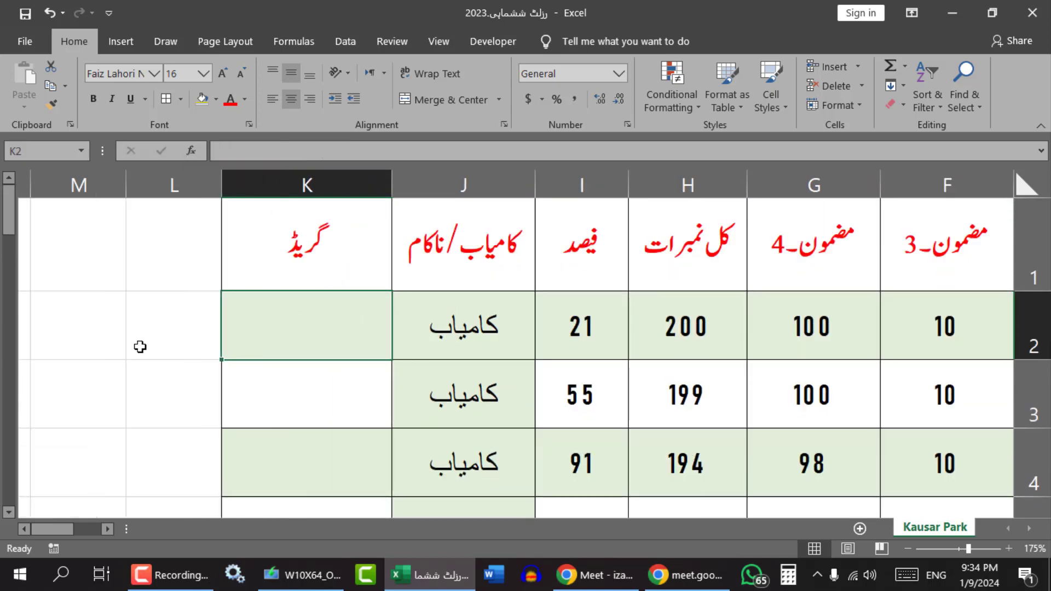
Enter the first two grade labels beside the table, ممتاز in L2 and اعلی in L3
click(169, 329)
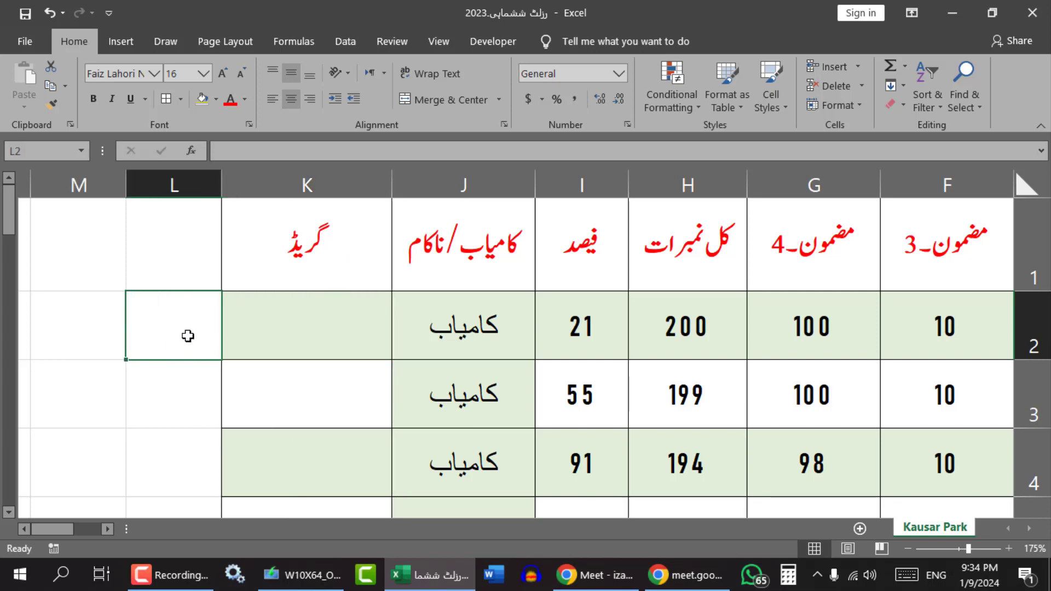
text(m)
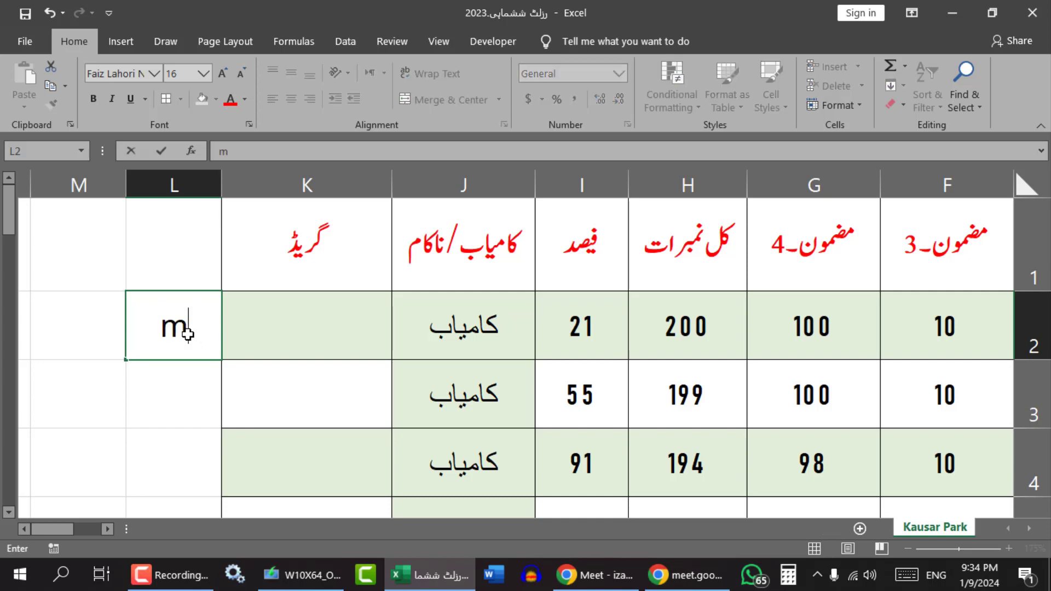
key(BackSpace)
key(super+space)
text(ممتاز)
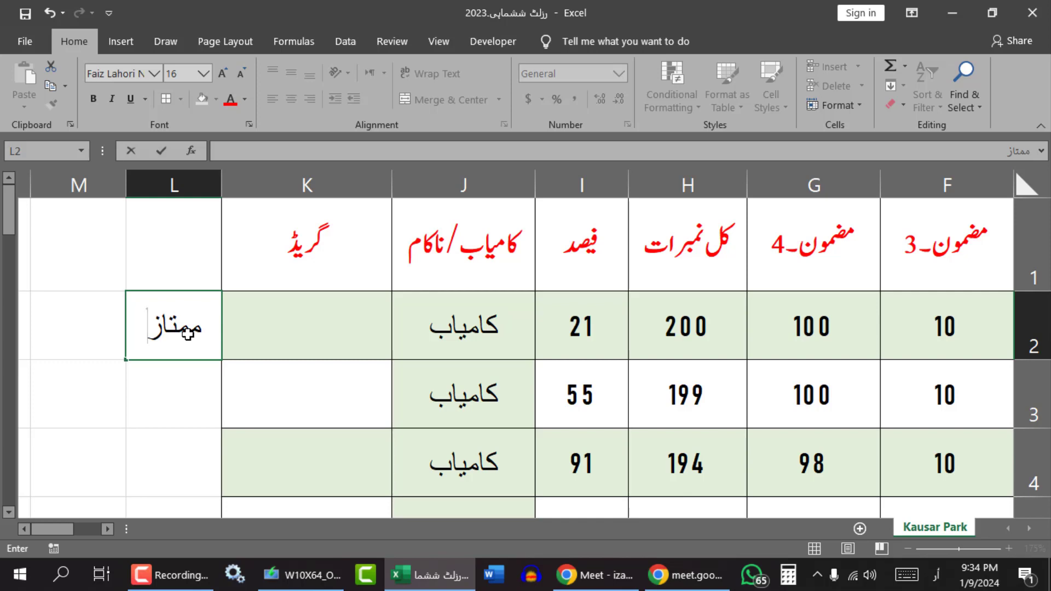
key(Return)
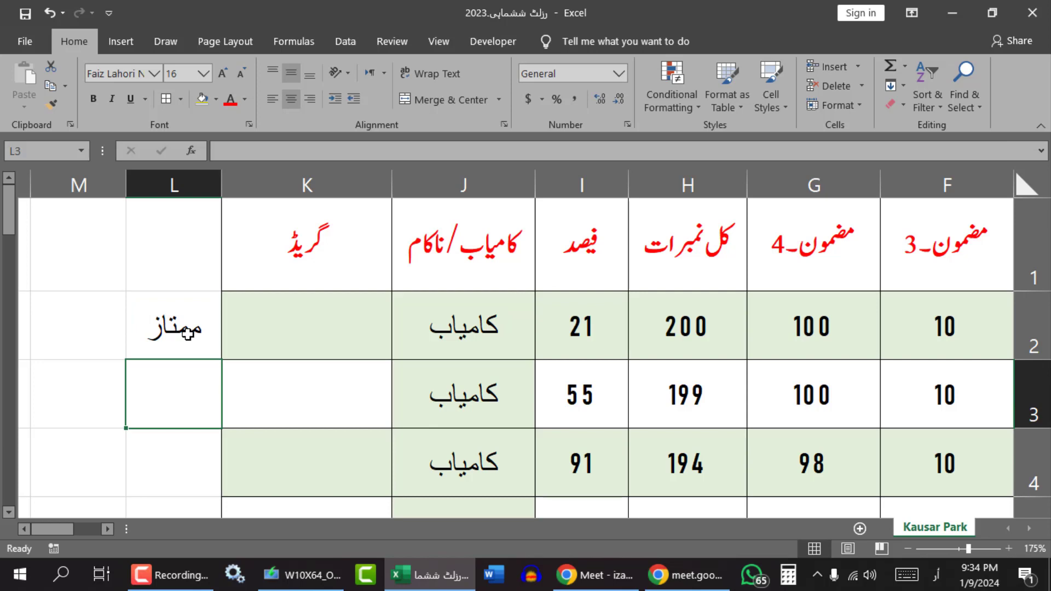
text(اعلی)
key(Return)
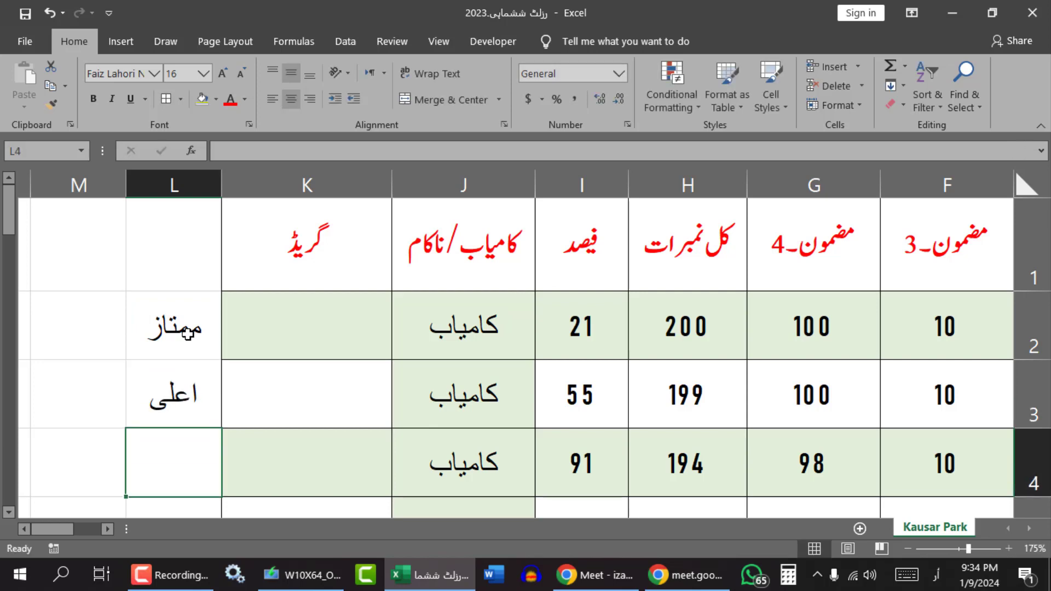
Enter the remaining grade labels متوسط in L4, ادنی in L5 and کمزور in L6
text(متوسط)
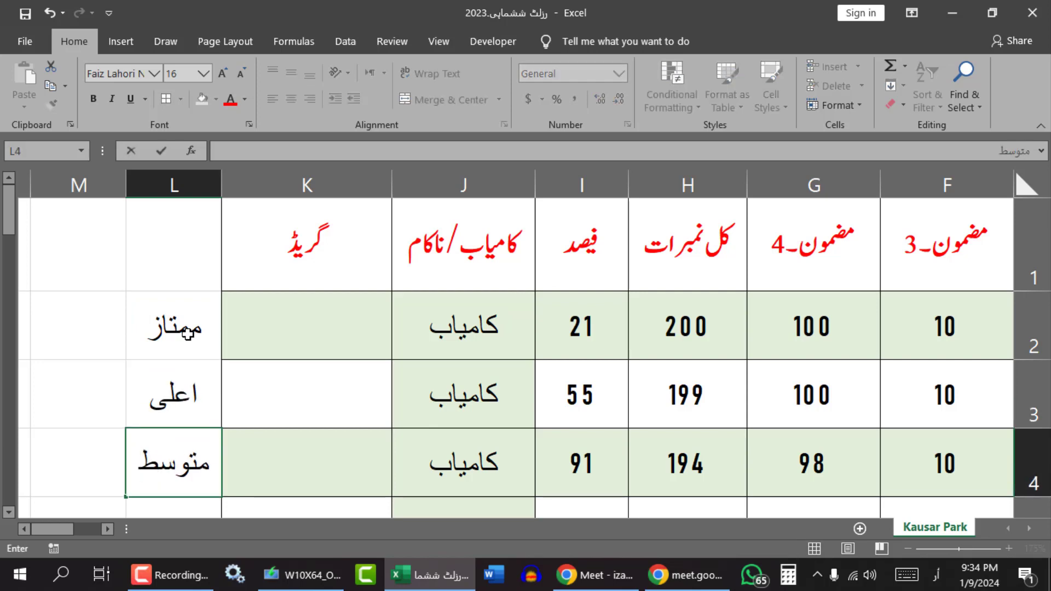
key(Return)
text(ادنی)
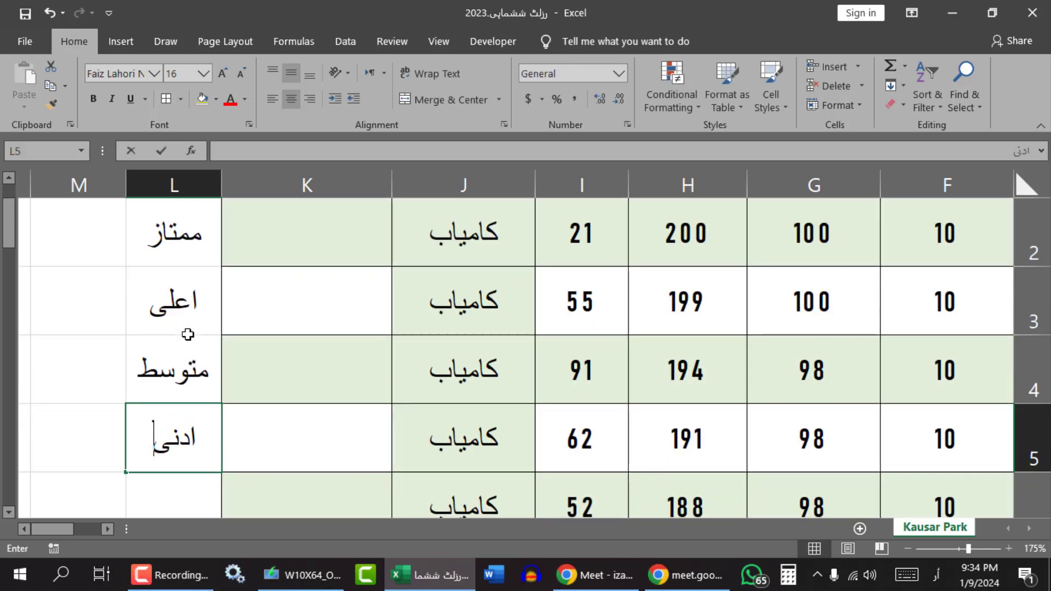
key(Return)
text(کم)
text(زور)
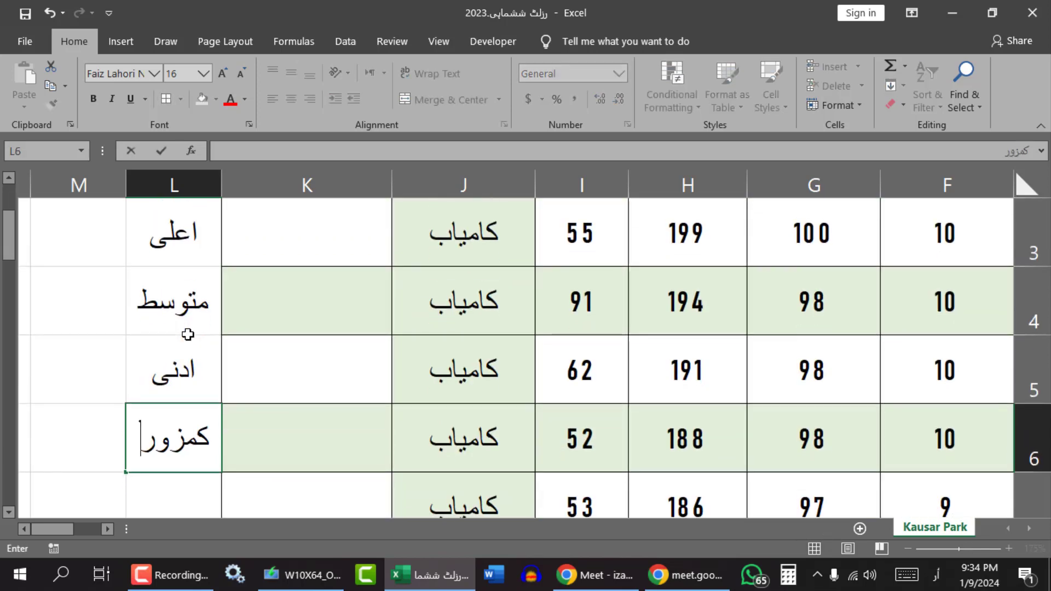
key(Return)
scroll(206, 311, up, 1)
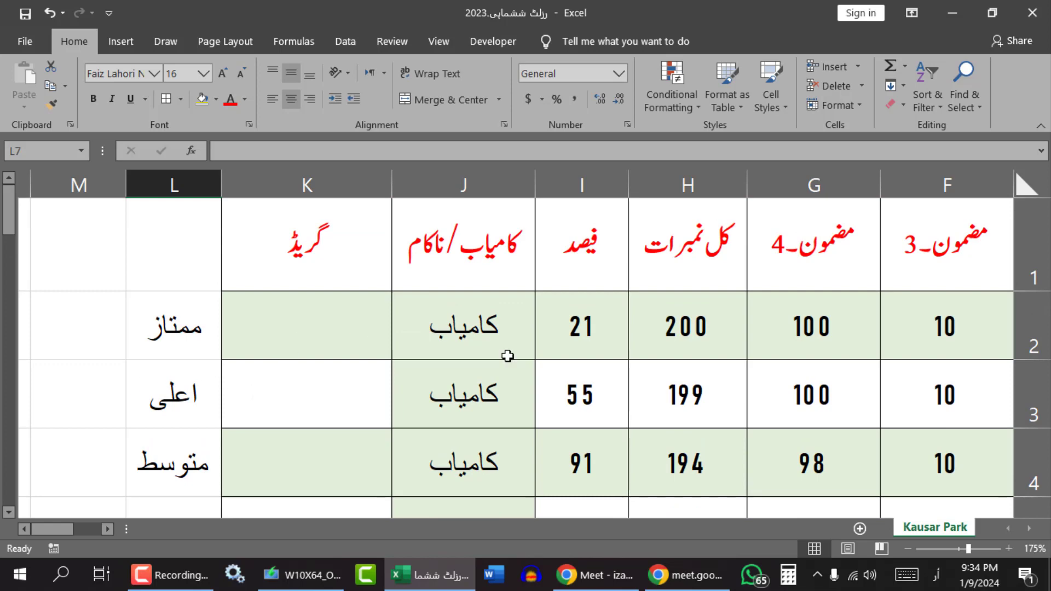
Review the pass/fail column and compare the empty grade cells in column K with the grade labels in column L
scroll(521, 404, down, 3)
scroll(413, 424, up, 3)
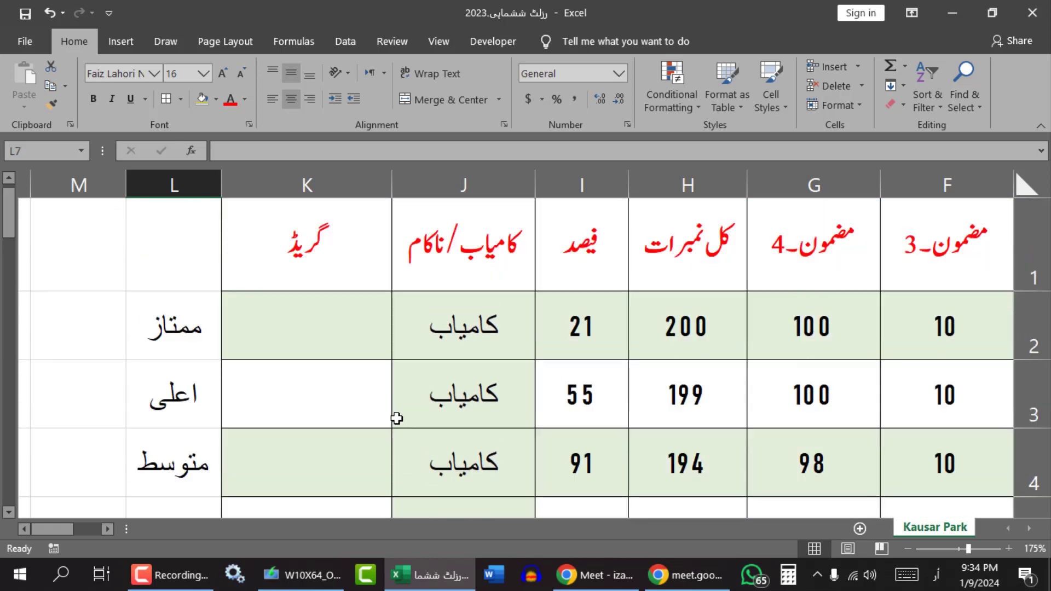
click(315, 335)
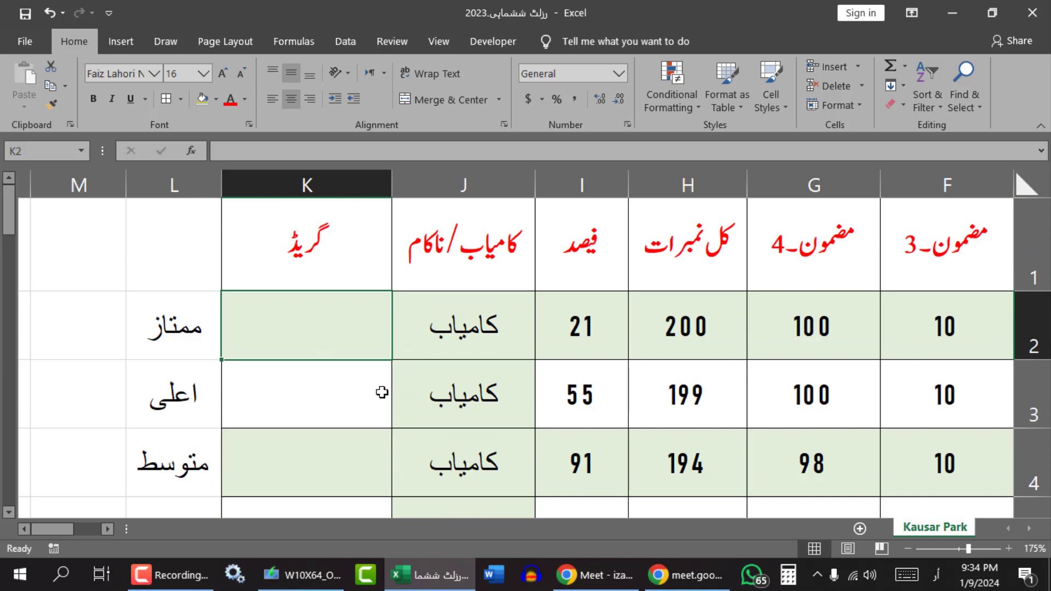
click(356, 399)
click(305, 340)
click(147, 346)
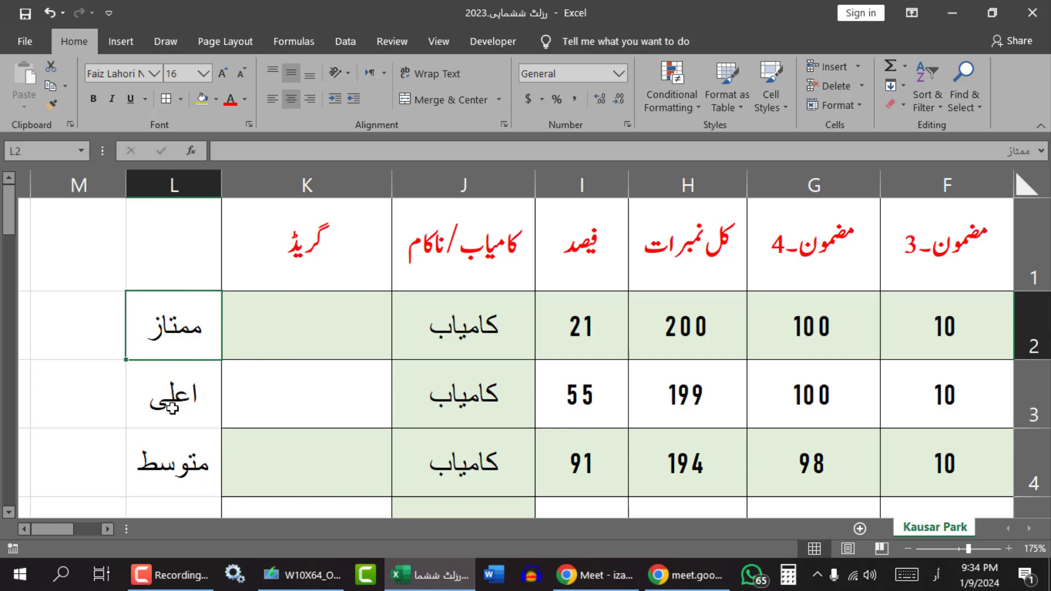
click(175, 464)
click(307, 405)
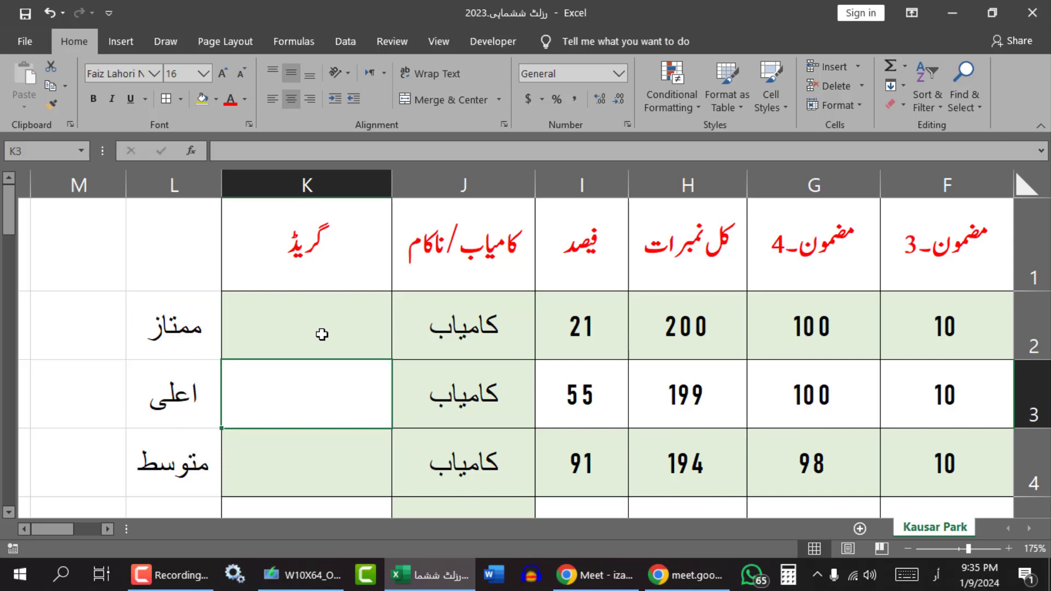
click(172, 573)
click(171, 575)
Begin an IF formula in K2 with the logical test I2>=95
click(275, 331)
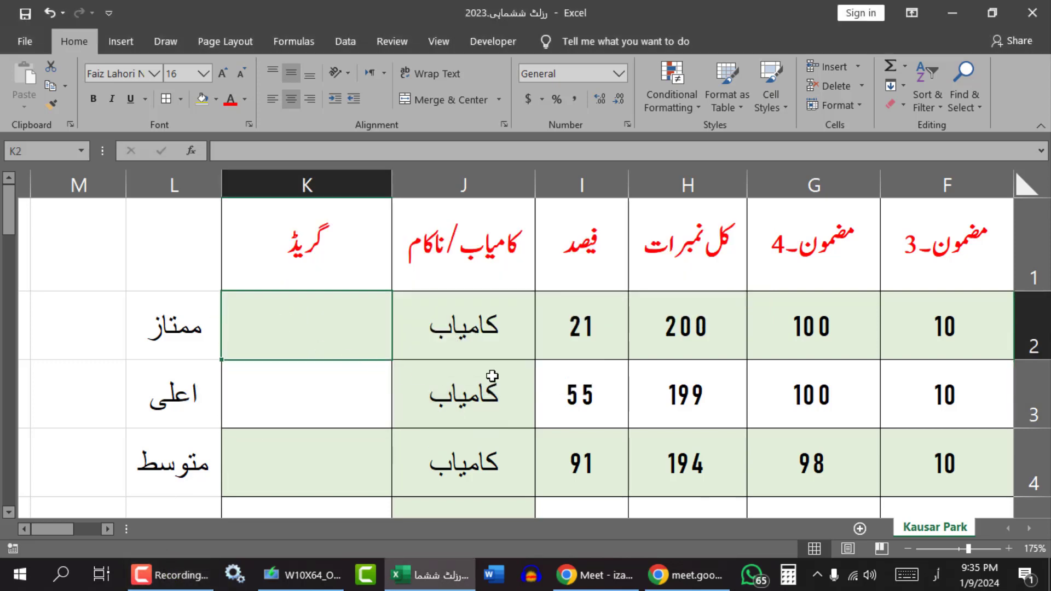
text(ؤ)
key(BackSpace)
key(alt+shift)
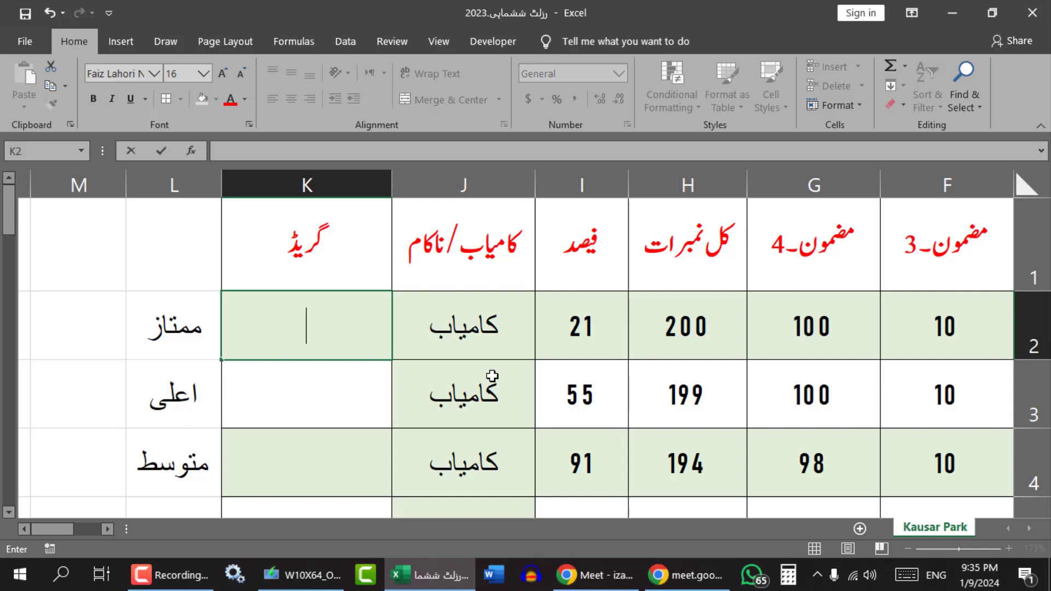
text(=if)
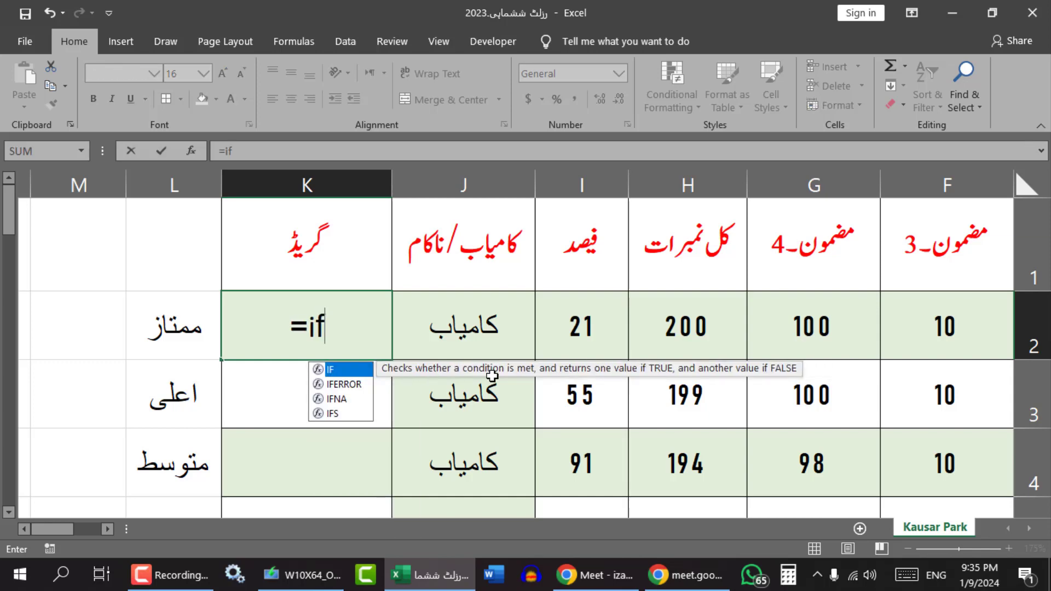
text(()
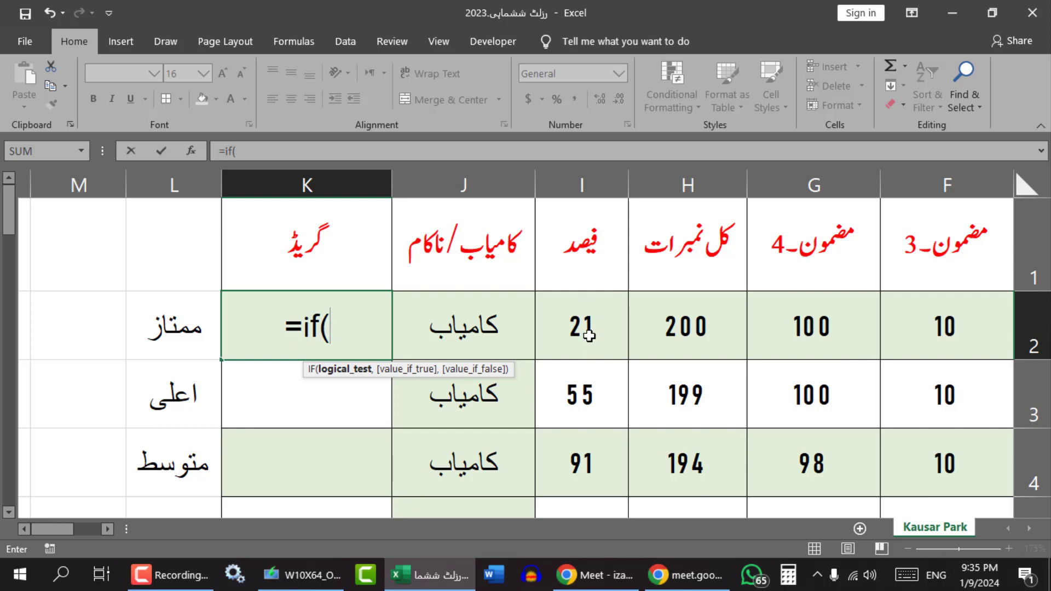
click(588, 335)
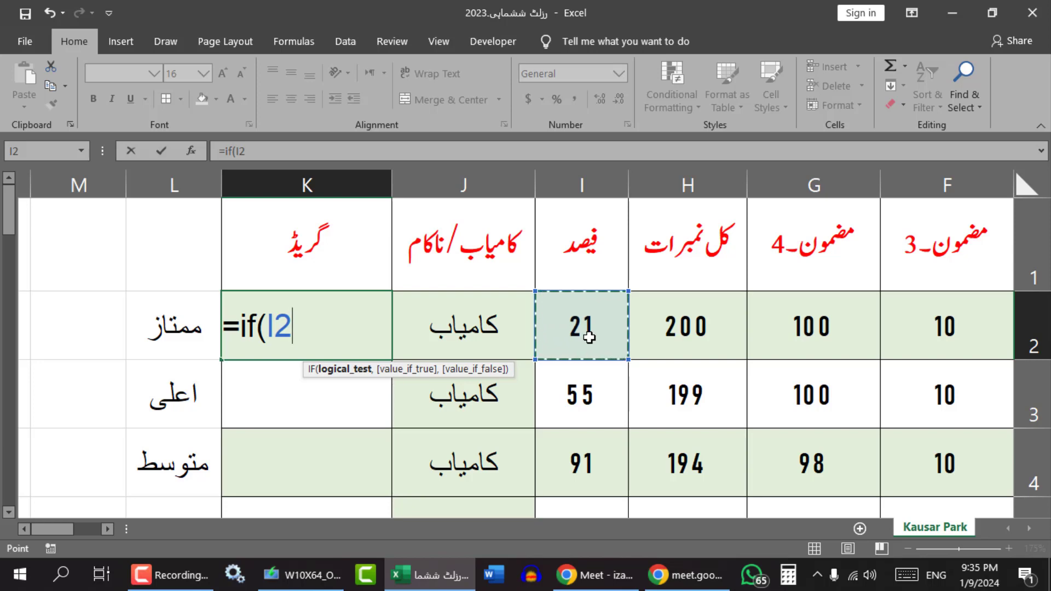
text(>)
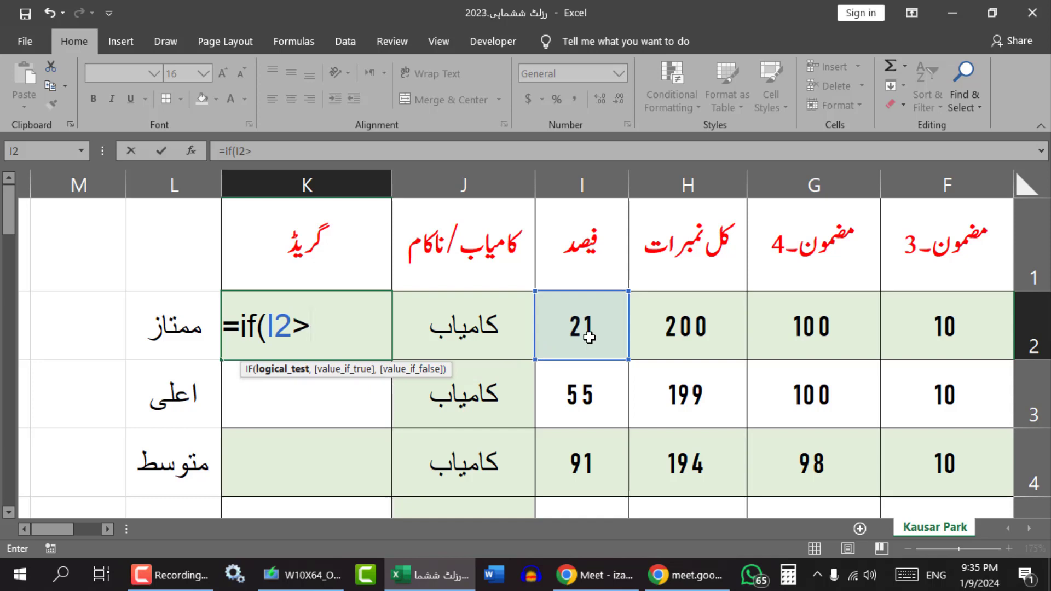
text(=95)
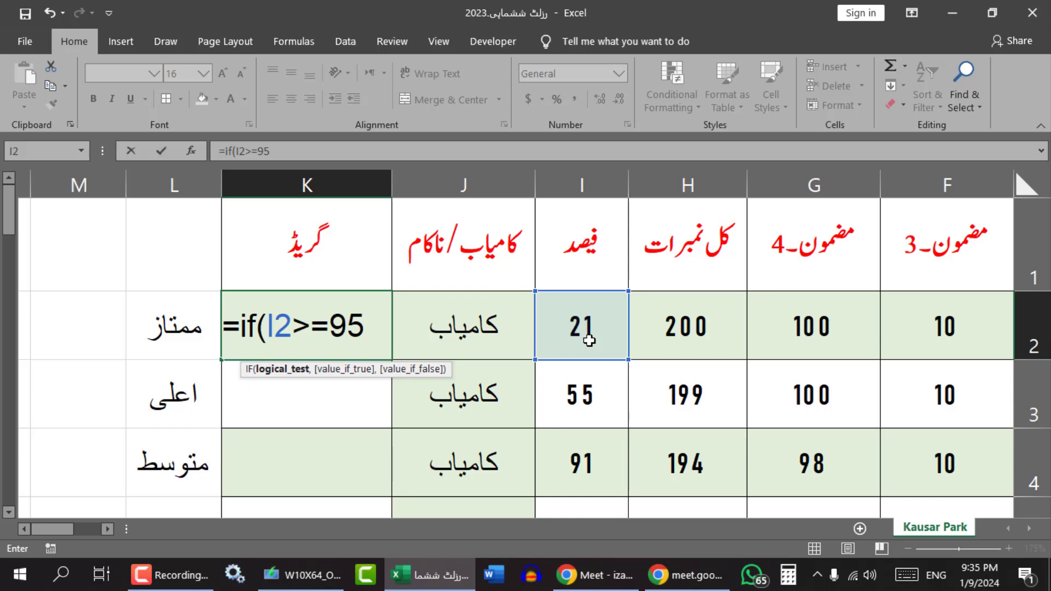
text(,)
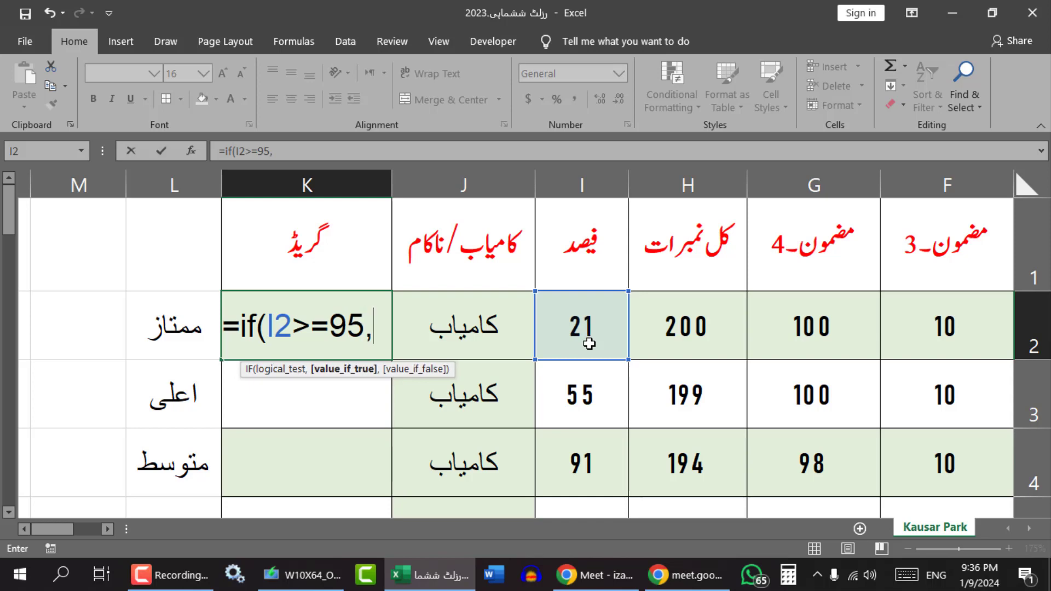
Set the value if true in K2's IF formula to the text "ممتاز" and continue to the value if false
text("")
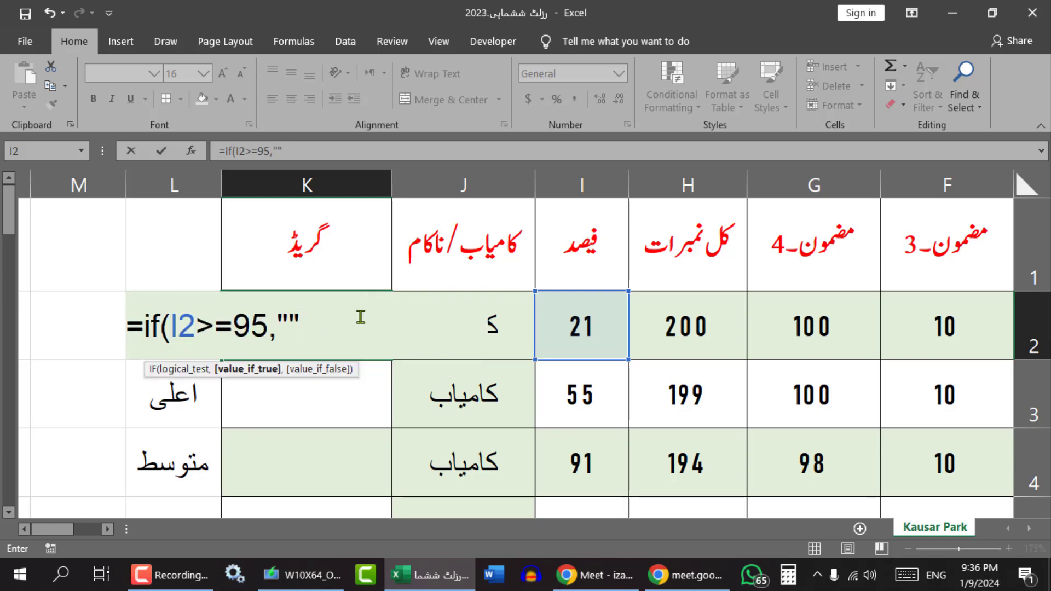
key(F2)
key(Left)
key(alt+shift)
text(ممتاز)
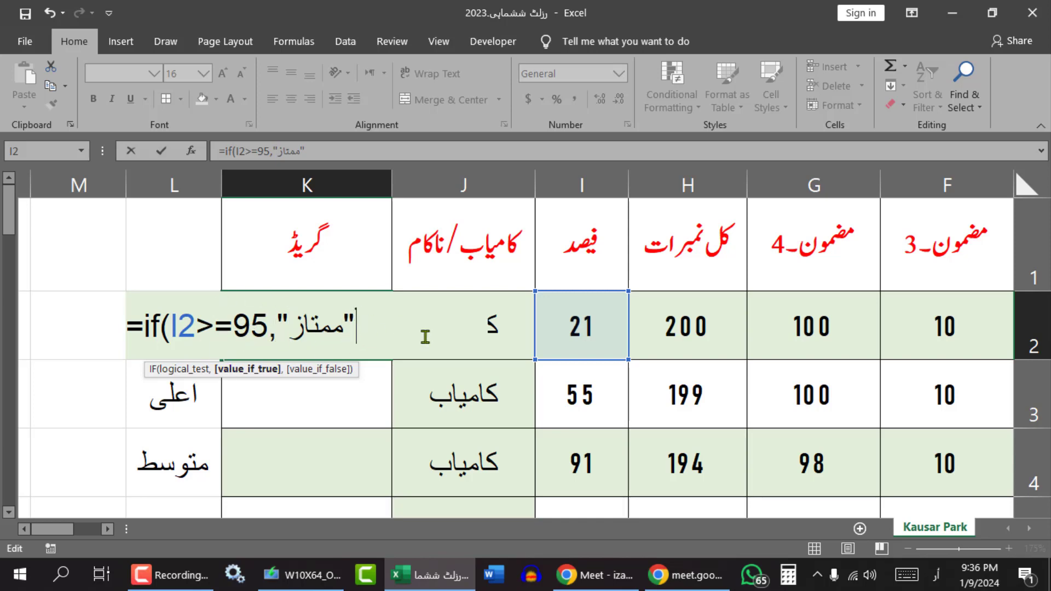
text(،)
key(BackSpace)
key(alt+shift)
text(,)
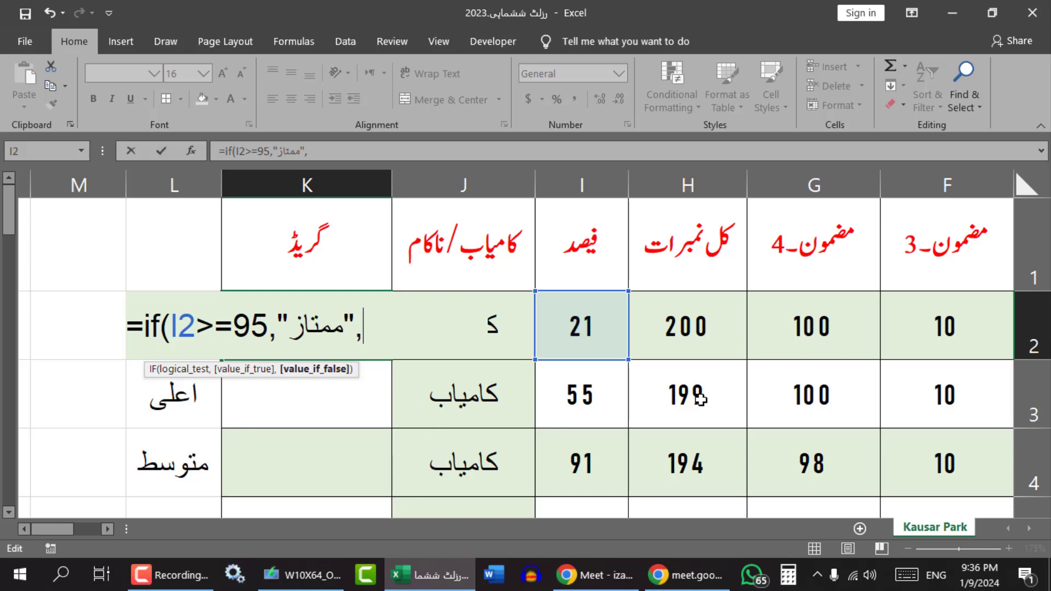
Nest a second IF as the value if false in K2's formula, with the logical test I2>=80
text(if)
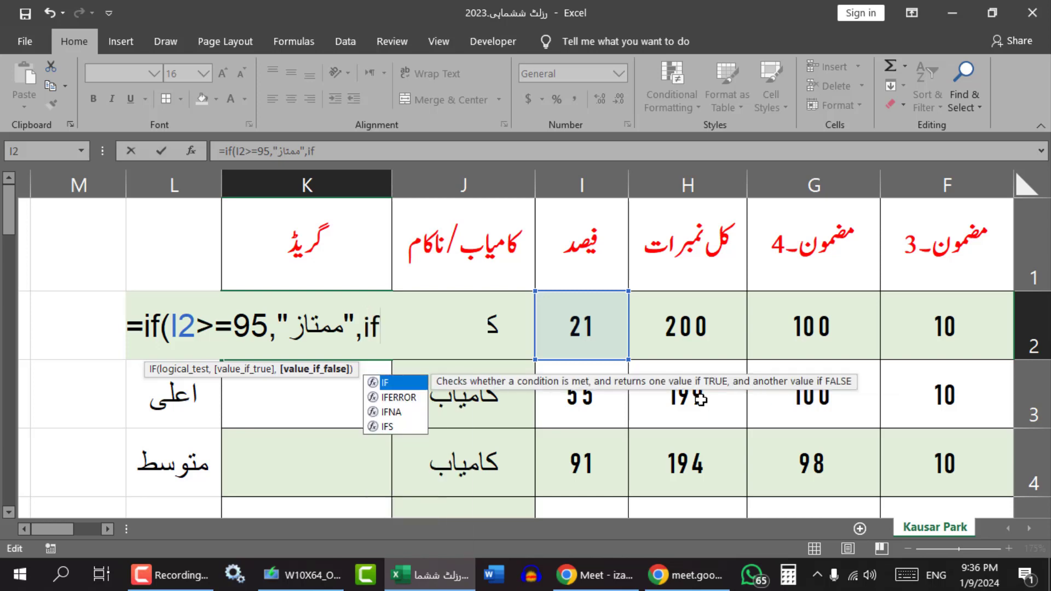
text(()
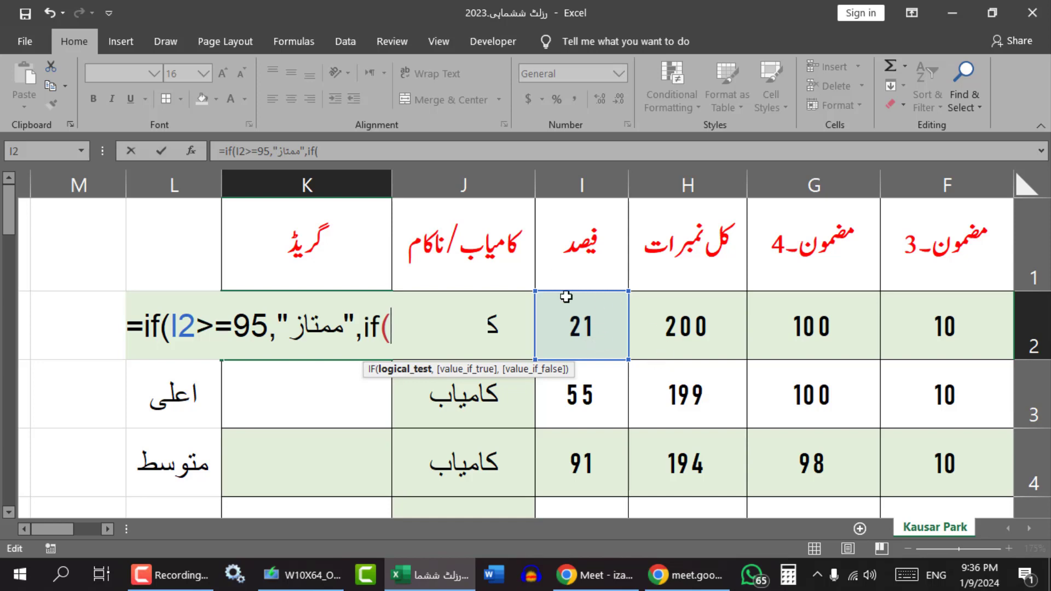
click(584, 322)
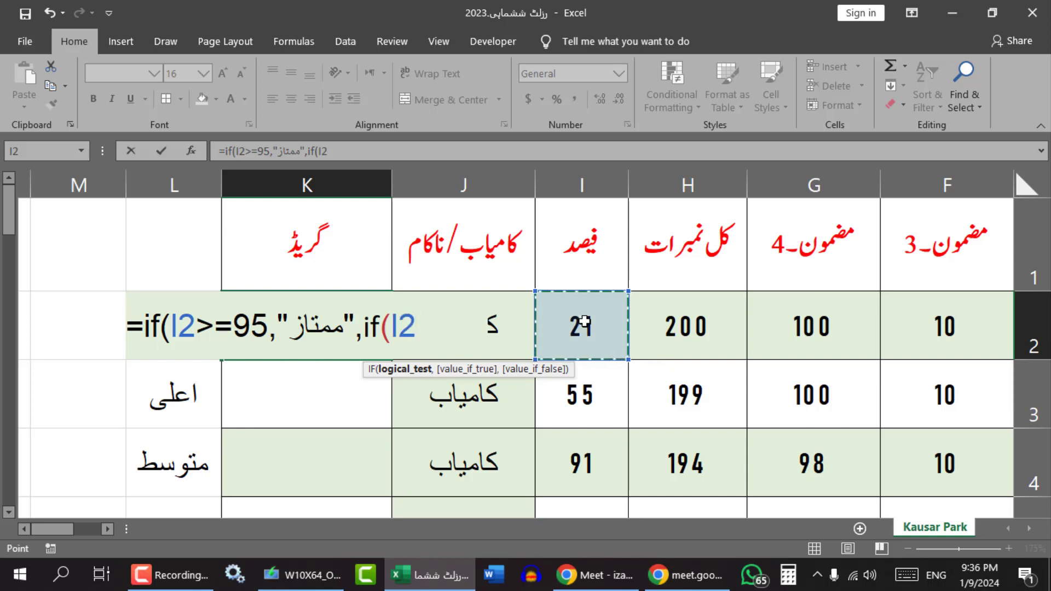
text(>)
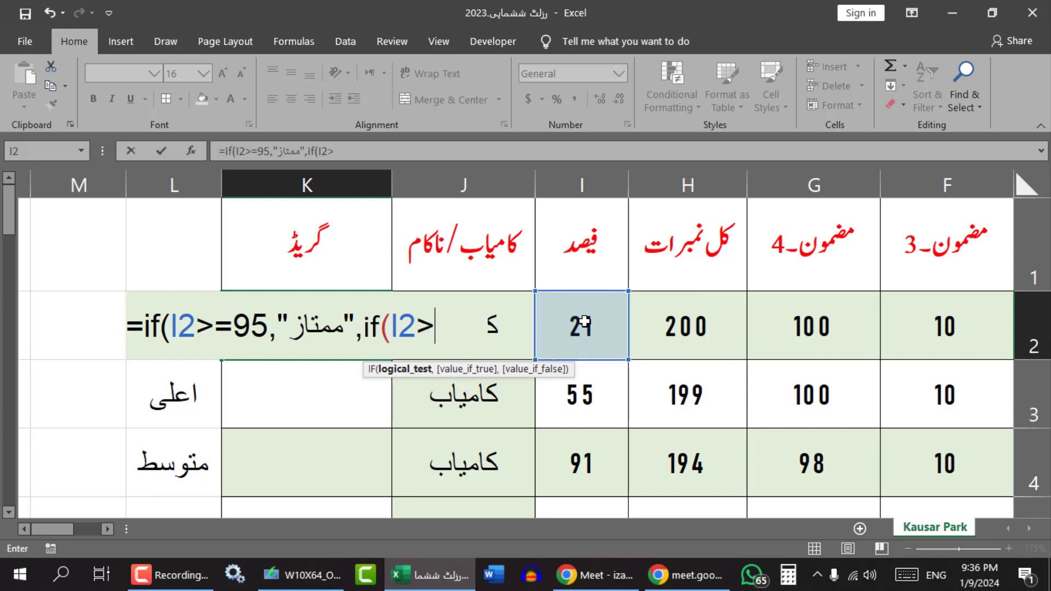
text(=)
text(80)
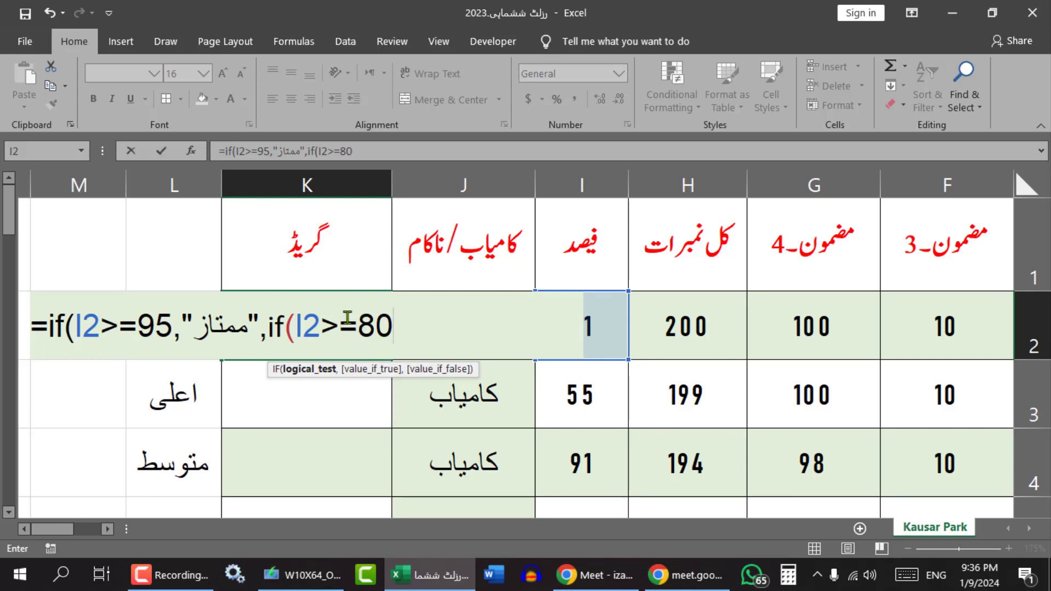
Set the second IF's value if true to the text "اعلی" and continue to its value if false
text(,)
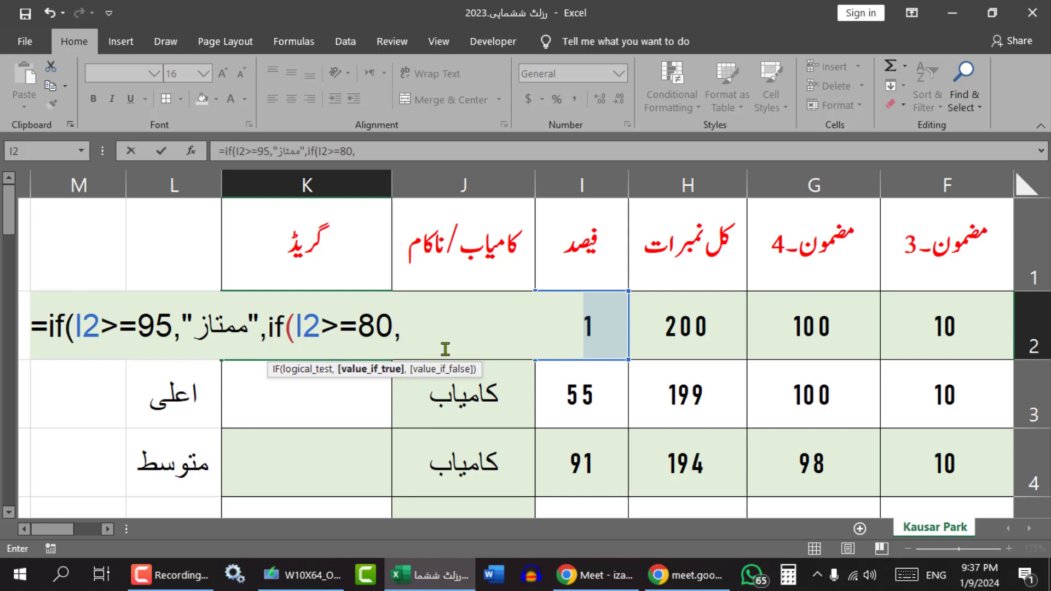
text("")
click(413, 322)
key(alt+shift)
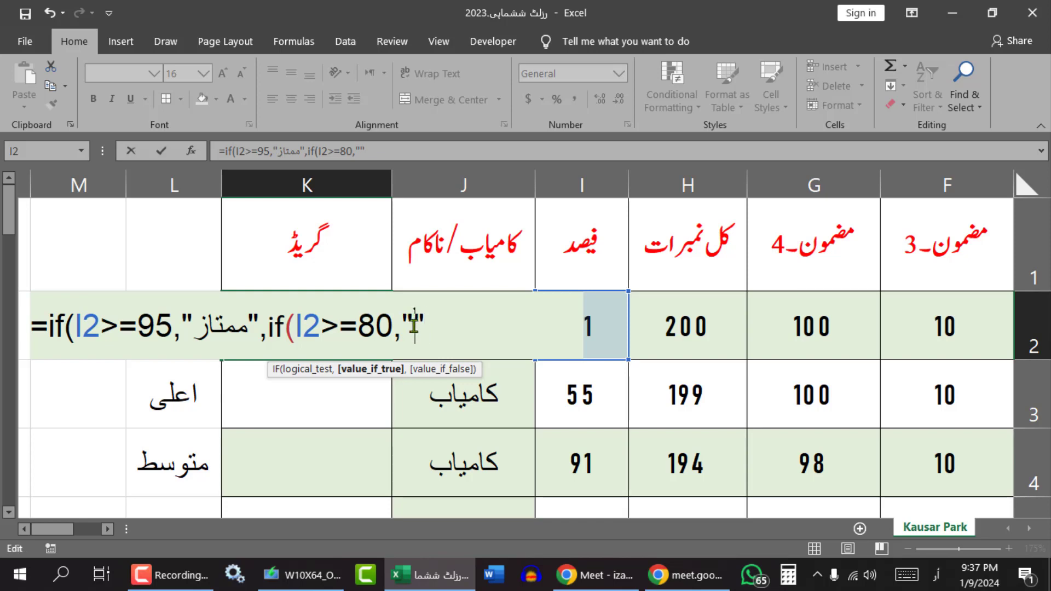
text(اعلی)
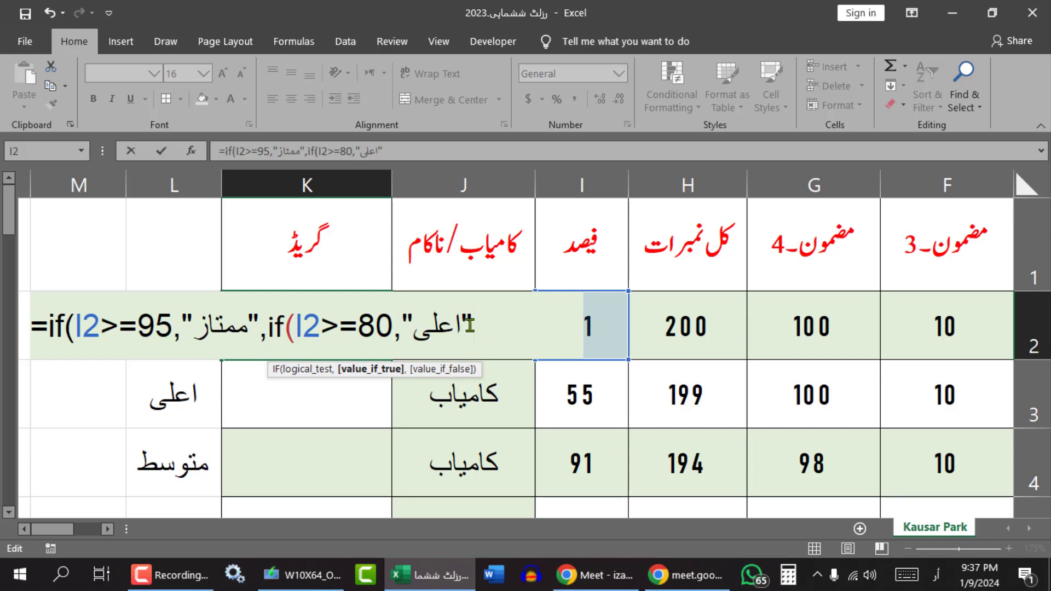
key(alt+shift)
text(,)
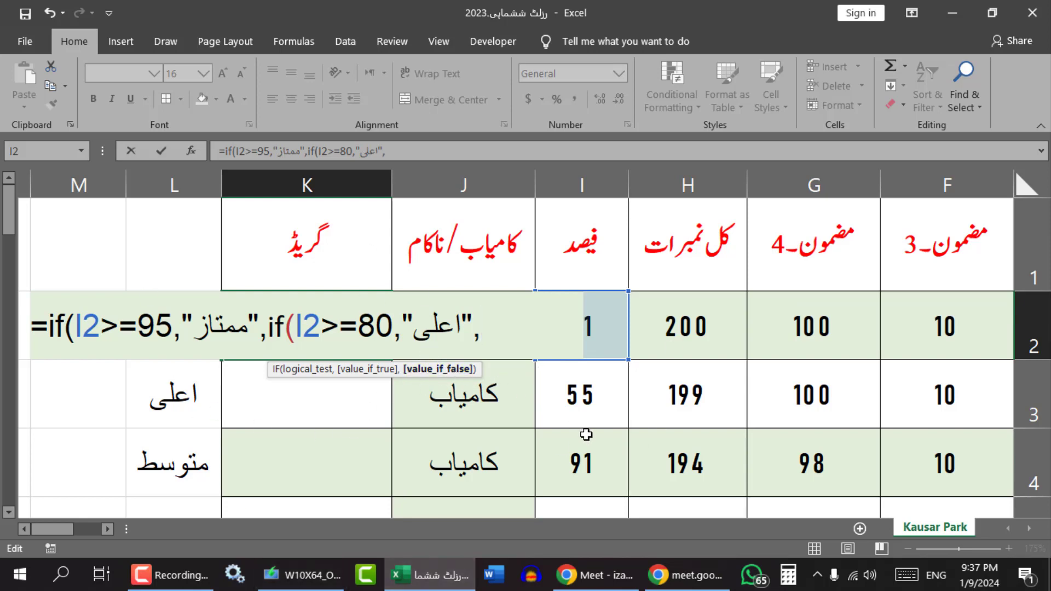
Nest a third IF in K2's formula with the logical test I2>=50
text(if)
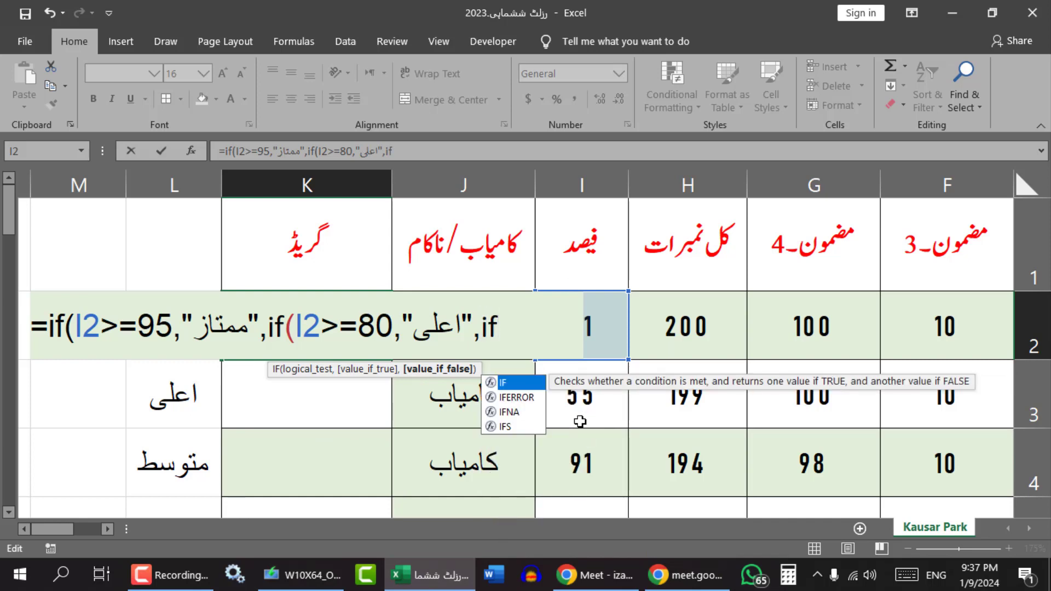
text(()
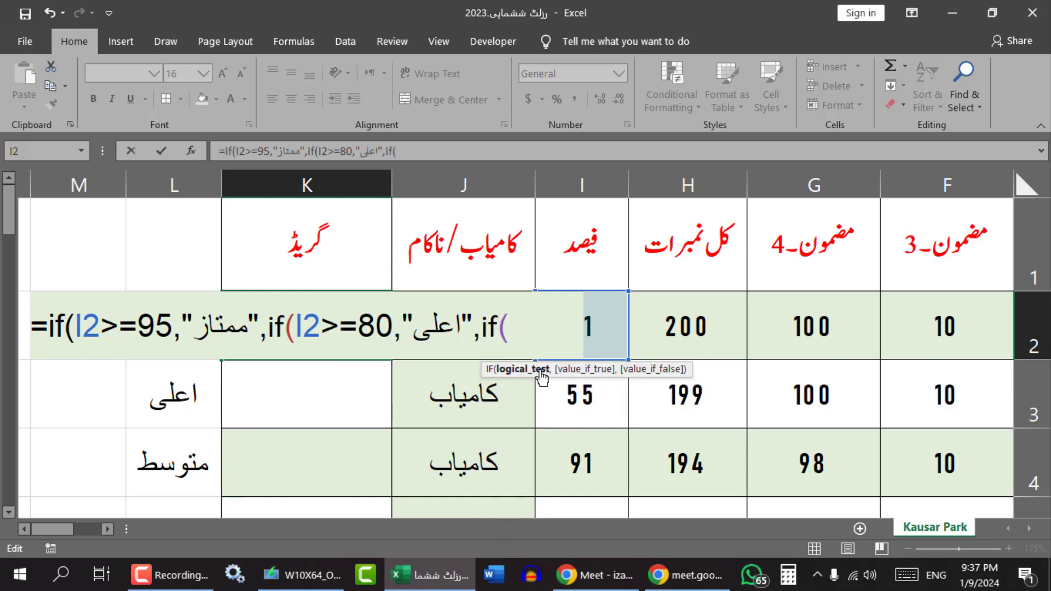
click(618, 304)
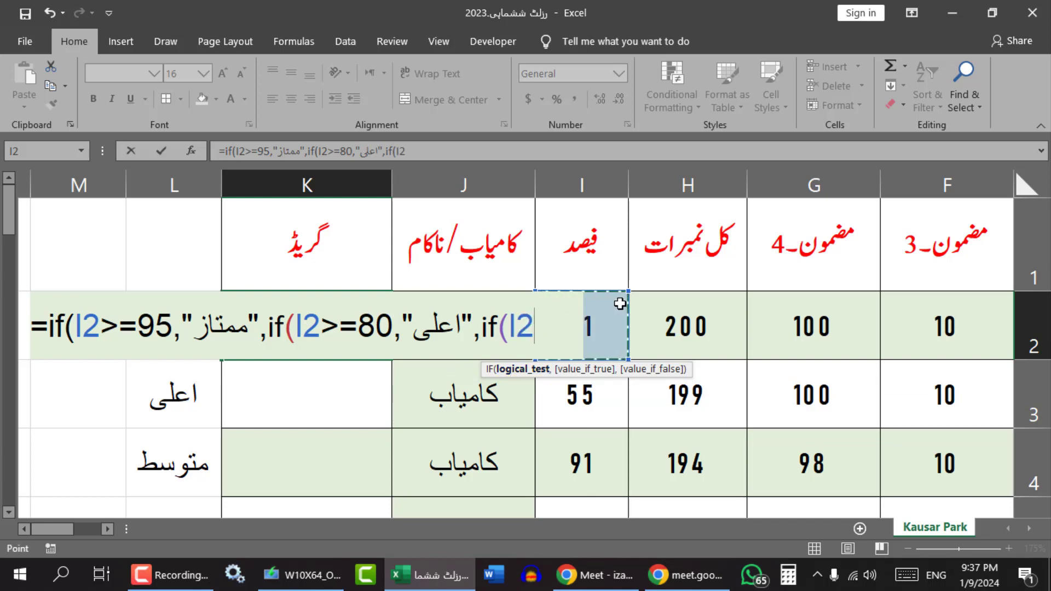
text(>)
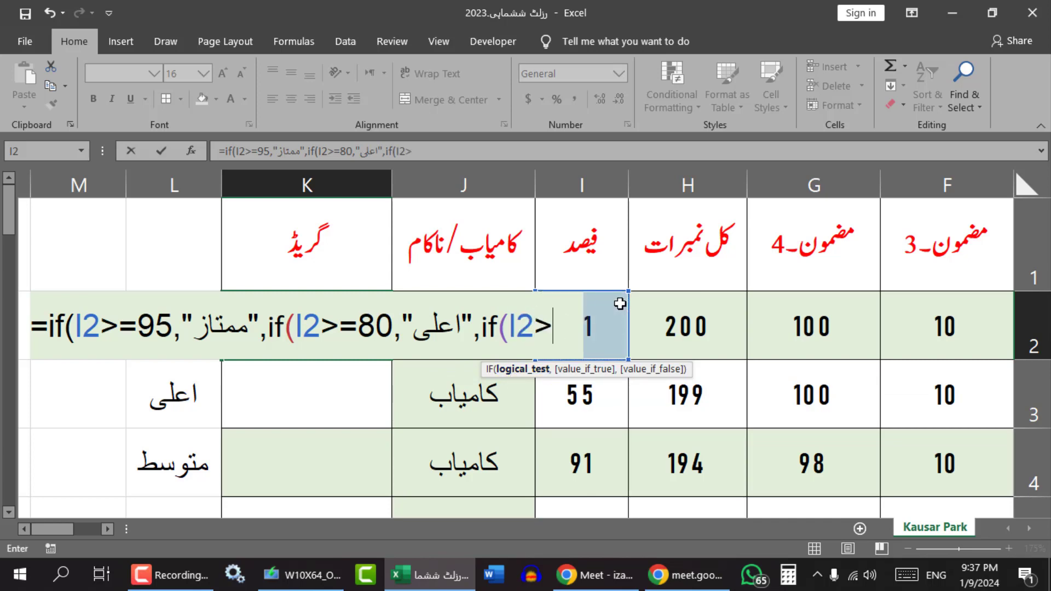
text(=50)
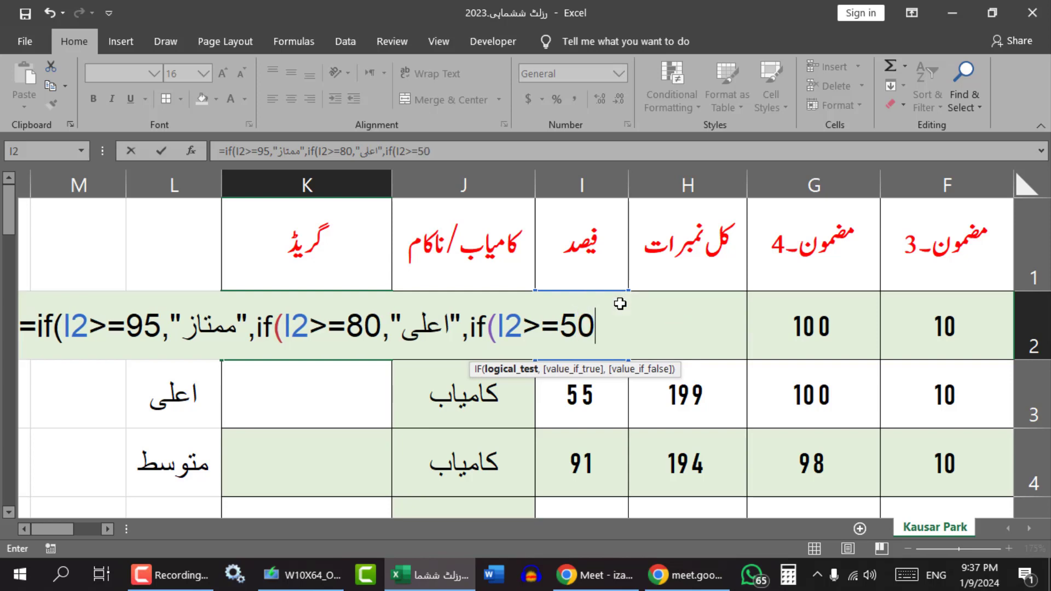
Set the third IF's value if true to the text "متوسط" and continue to its value if false
text(,)
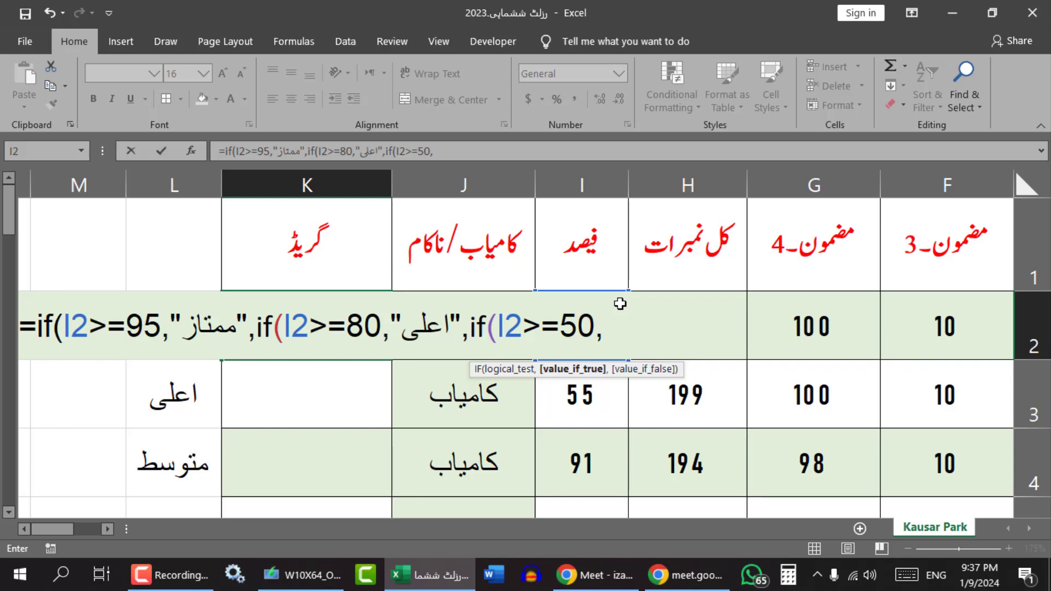
text("")
click(617, 320)
key(alt+shift)
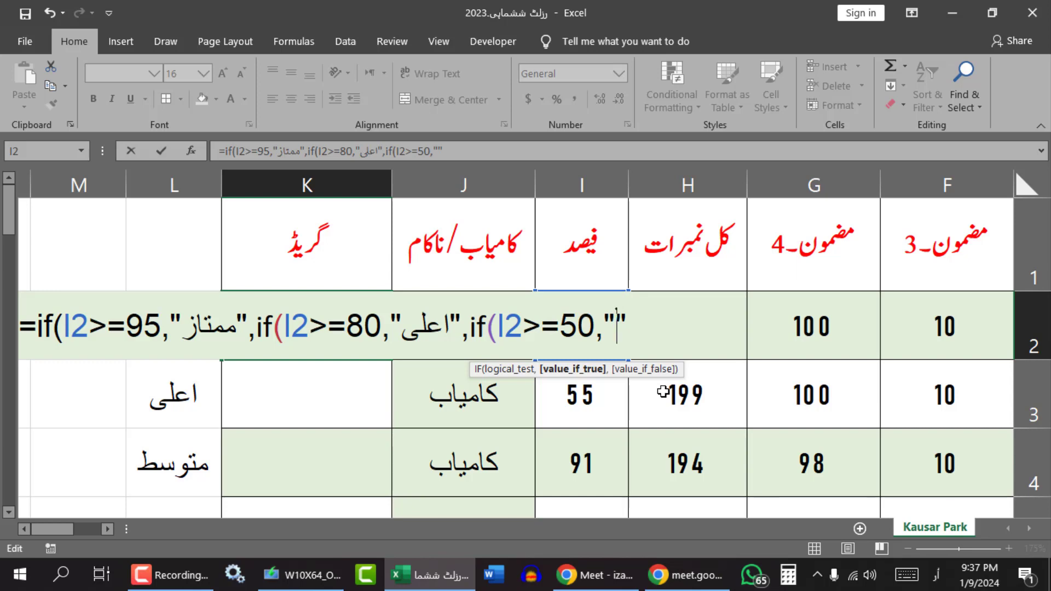
text(متوسط)
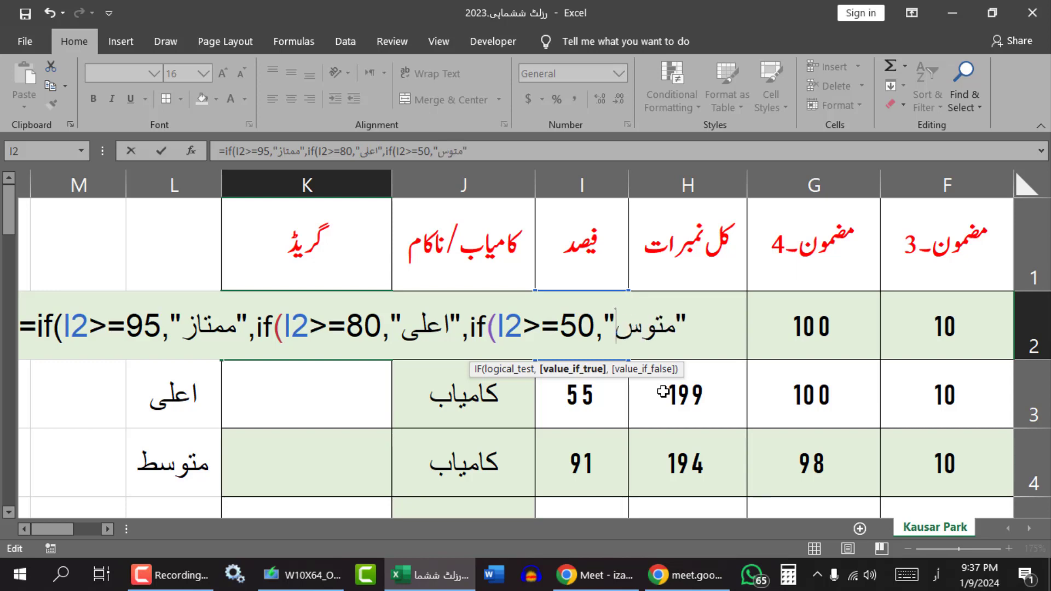
click(699, 315)
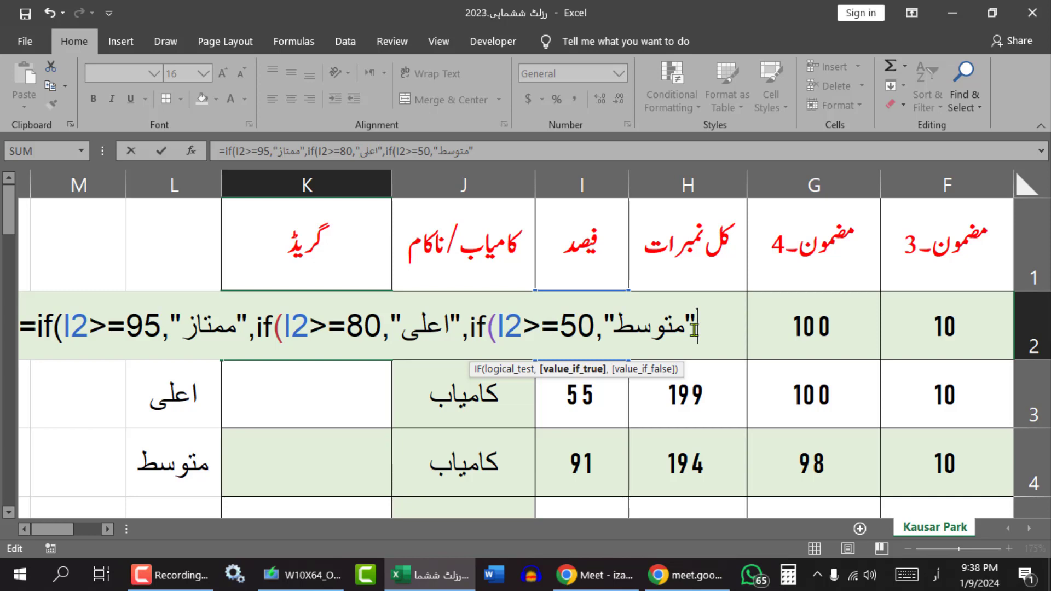
key(alt+shift)
text(,)
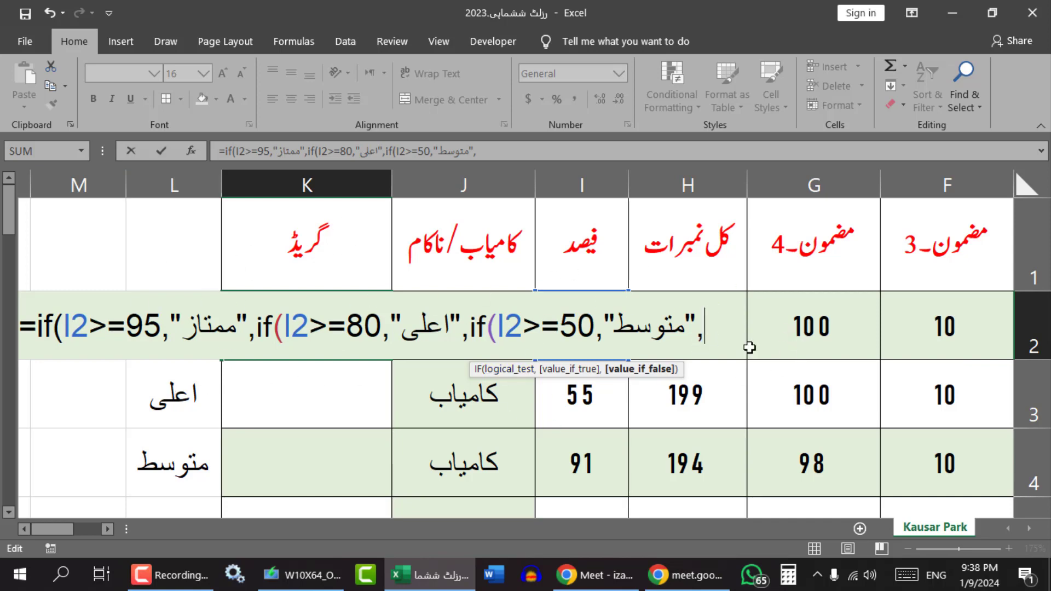
Set the third IF's value if false to the text "ادنی", checking it against the grade labels in column L
text("")
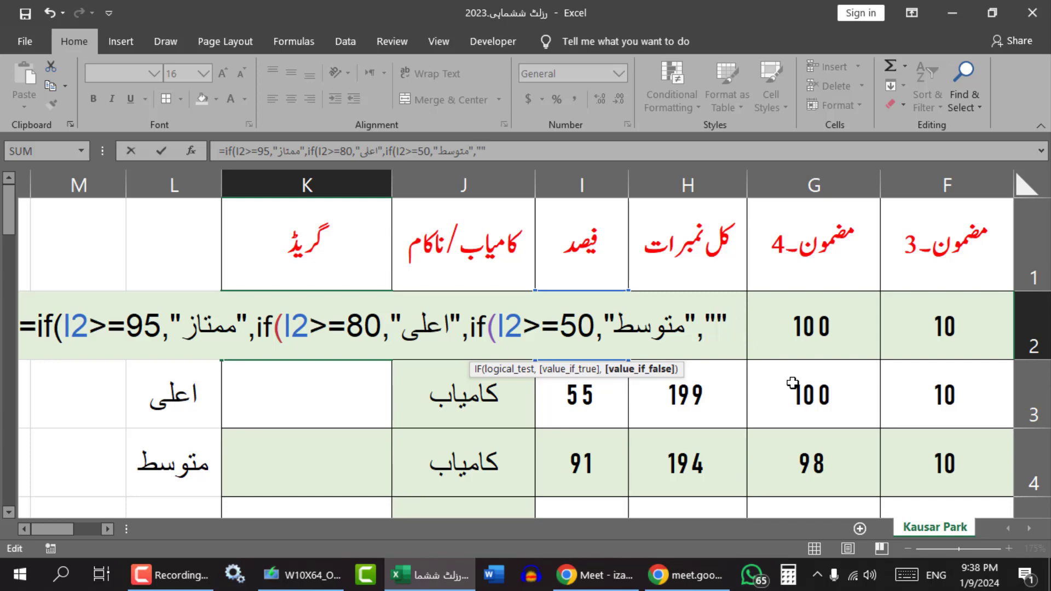
text(a)
key(BackSpace)
key(alt+shift)
text(ادنی)
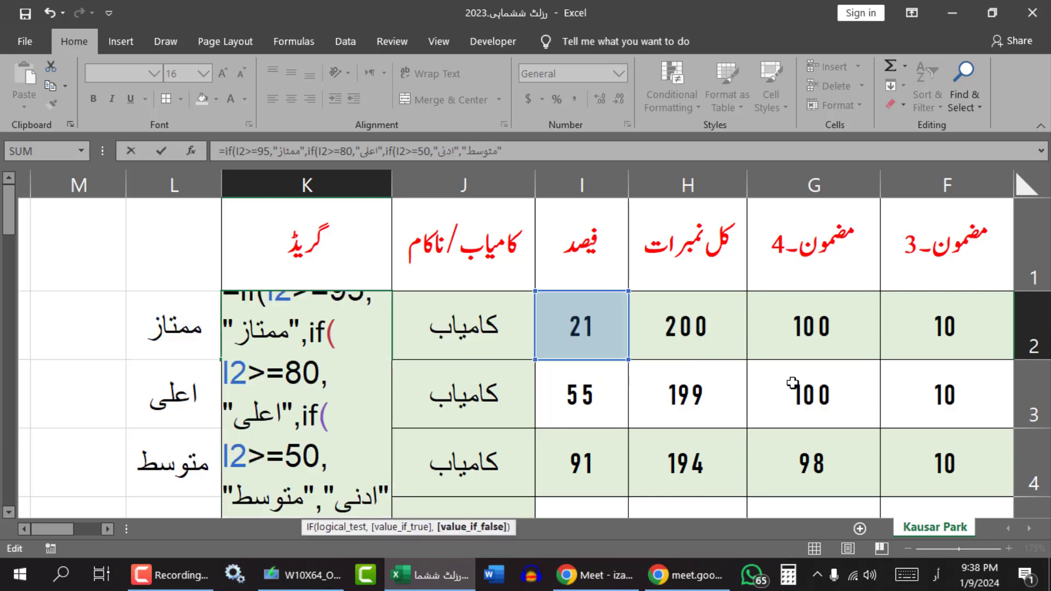
scroll(269, 383, down, 1)
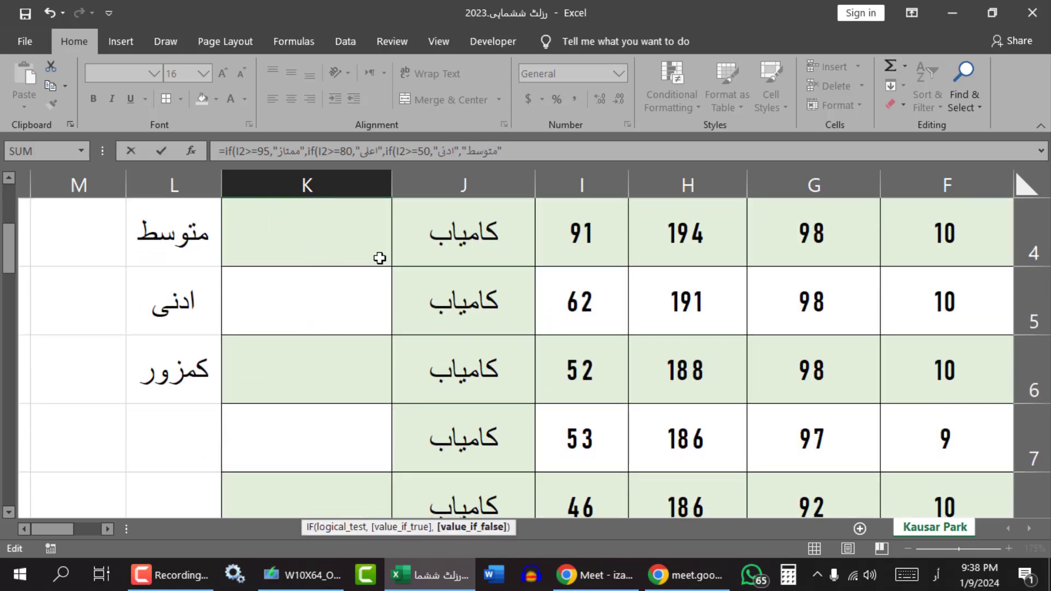
scroll(380, 258, up, 1)
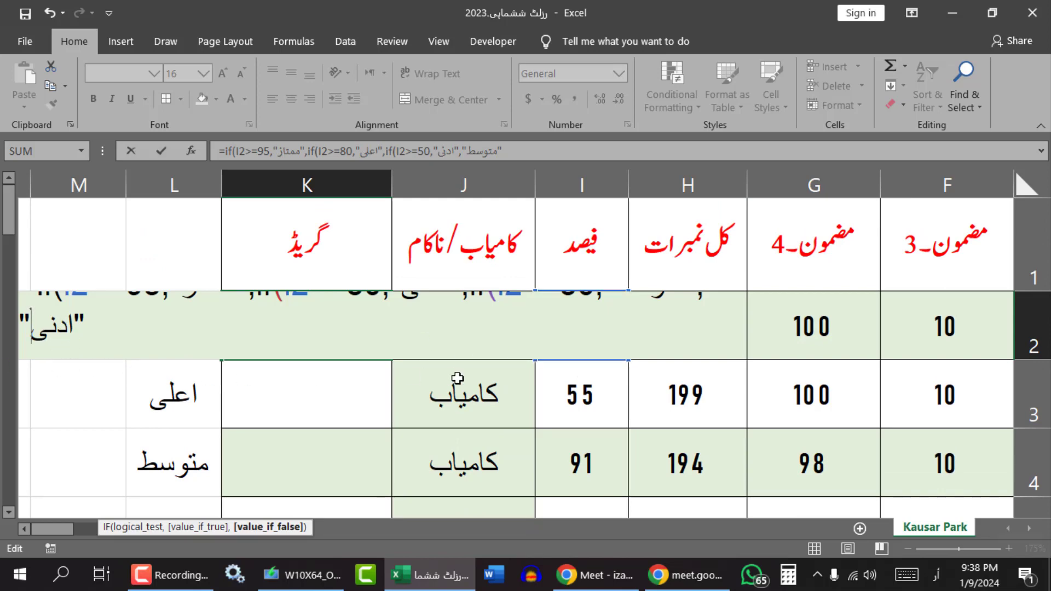
scroll(449, 383, down, 1)
scroll(438, 389, up, 1)
Close all three nested IFs with three closing parentheses after "ادنی" and enter the formula in K2
click(88, 320)
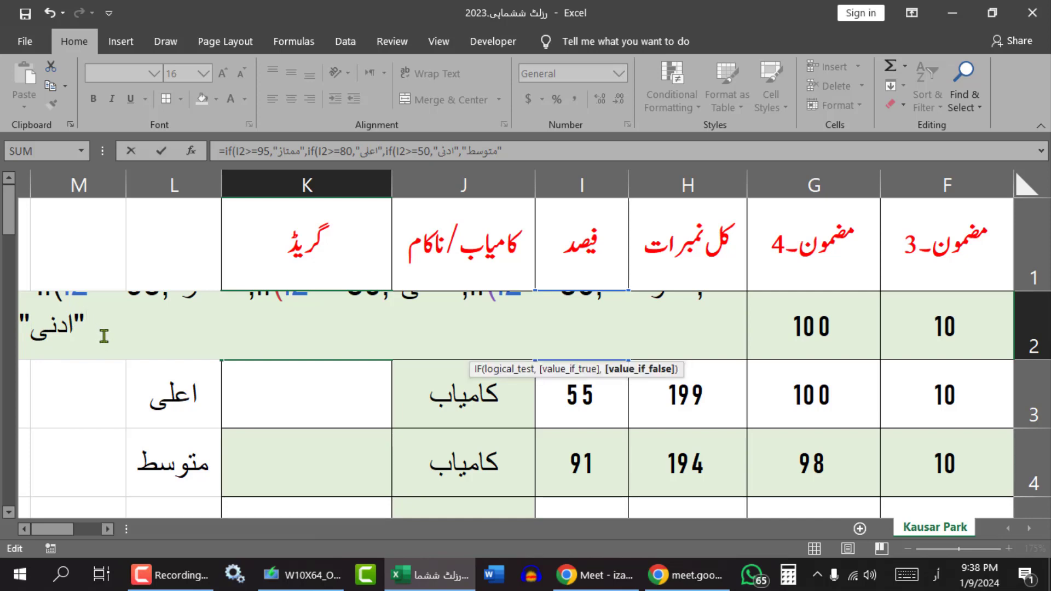
key(super+space)
text())
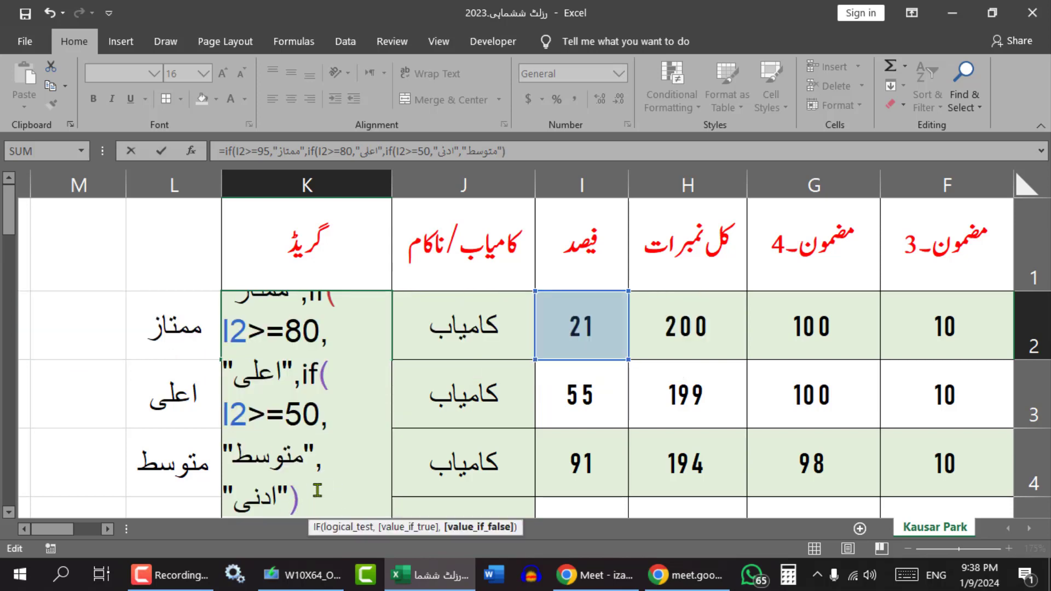
text())
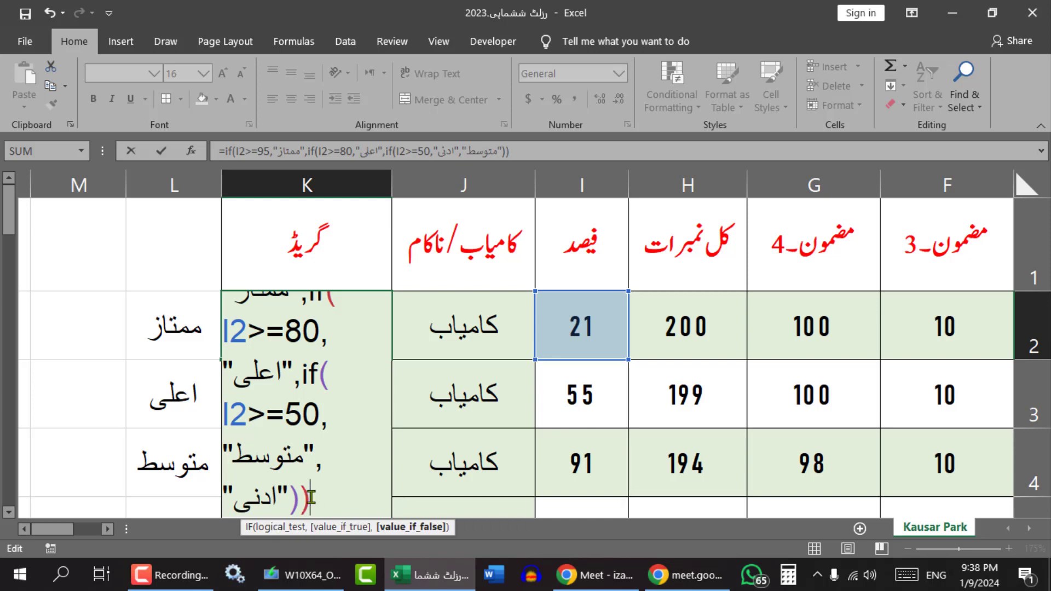
text())
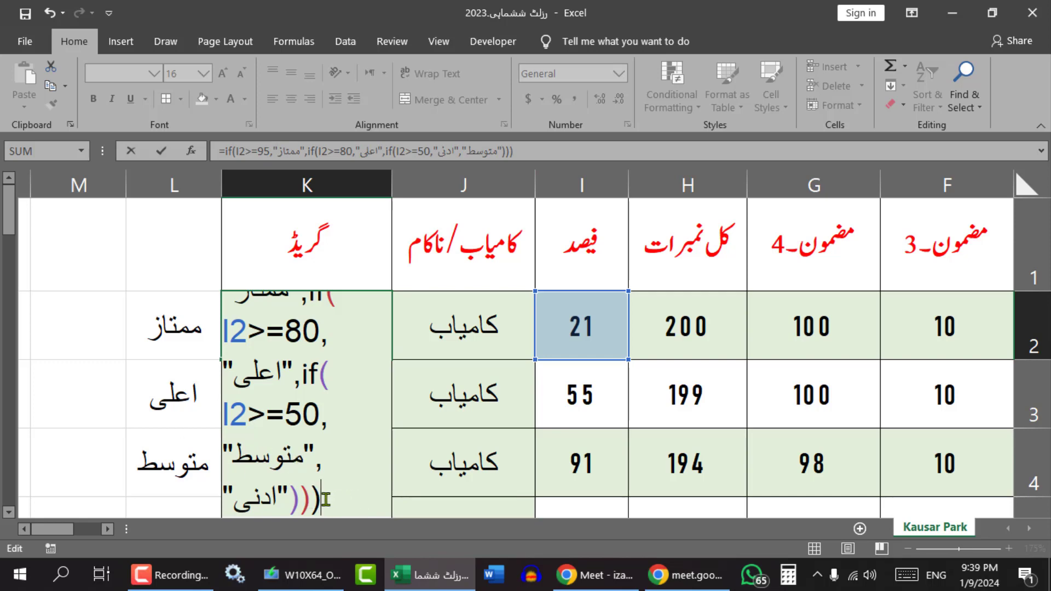
scroll(322, 439, down, 3)
scroll(298, 383, up, 3)
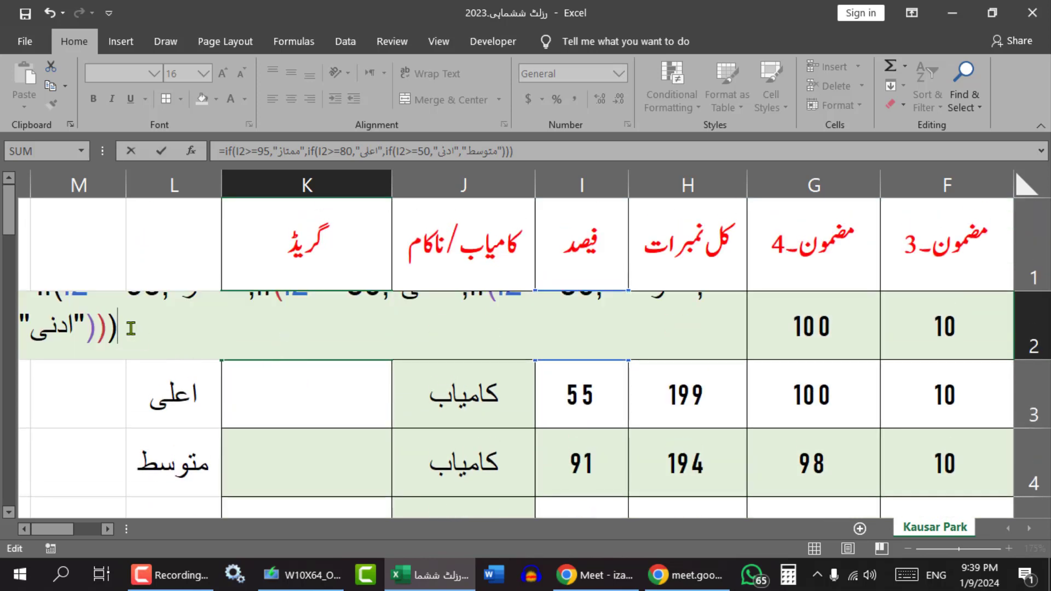
key(Return)
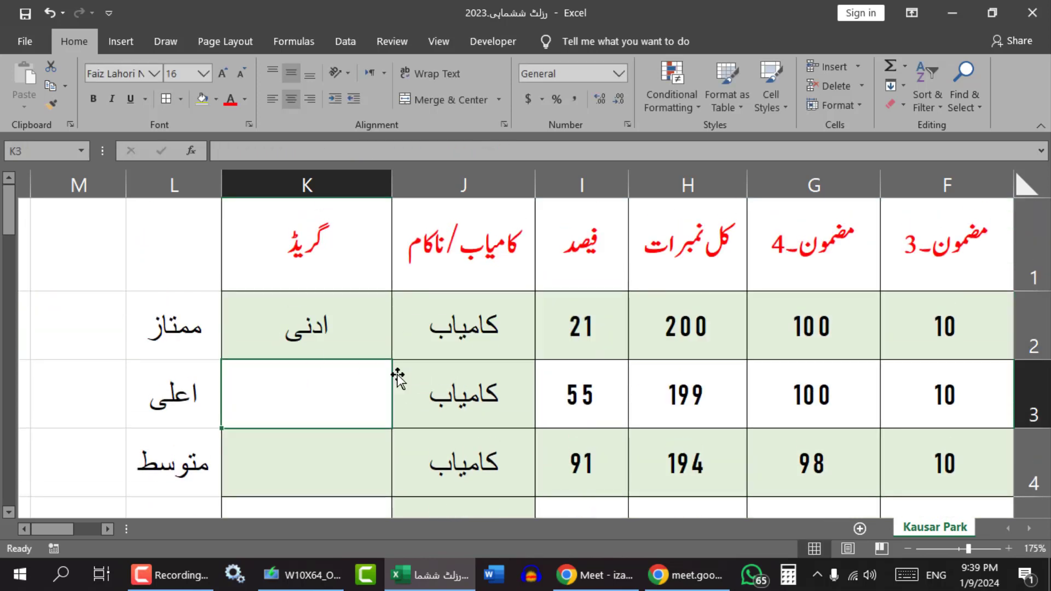
Check K2's grade against the percentage in I2 and fill the grade formula down column K to K25
click(322, 335)
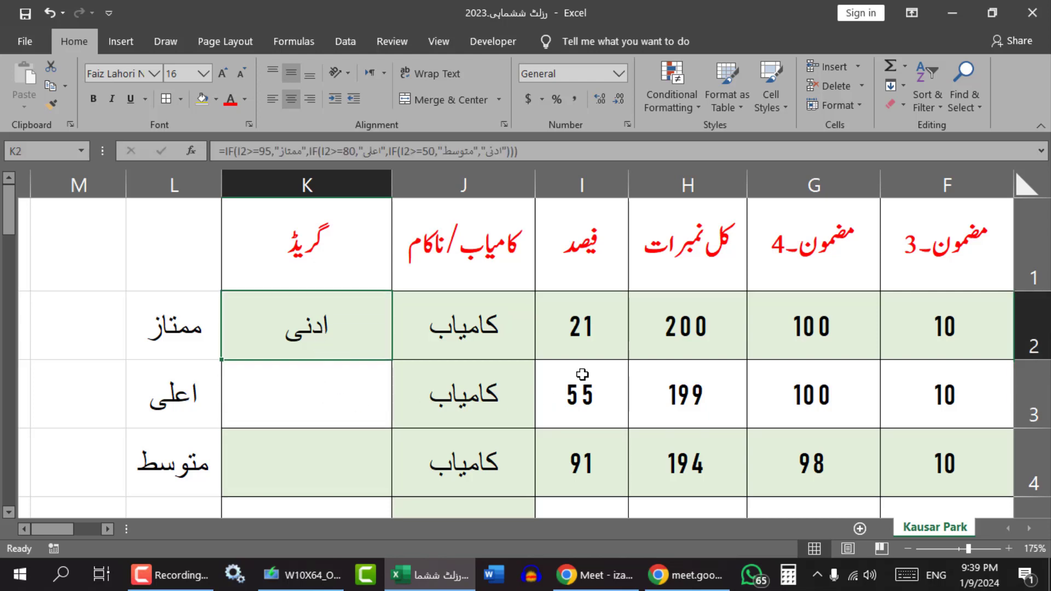
click(581, 332)
click(338, 330)
drag(222, 361, 221, 454)
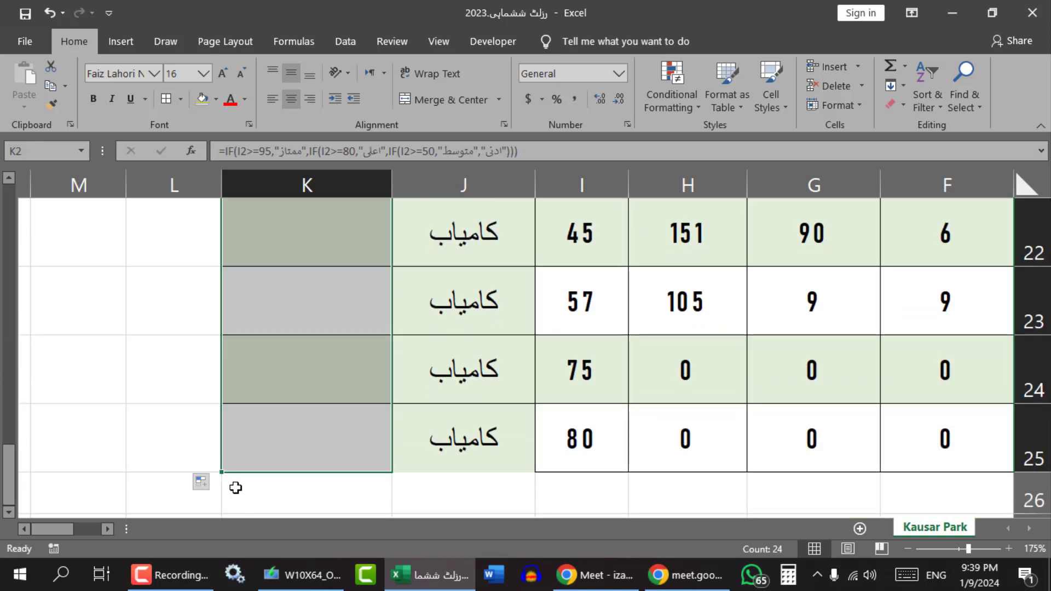
Compare the grades in column K with the percentages in column I, starting from rows 25 and 24
click(563, 450)
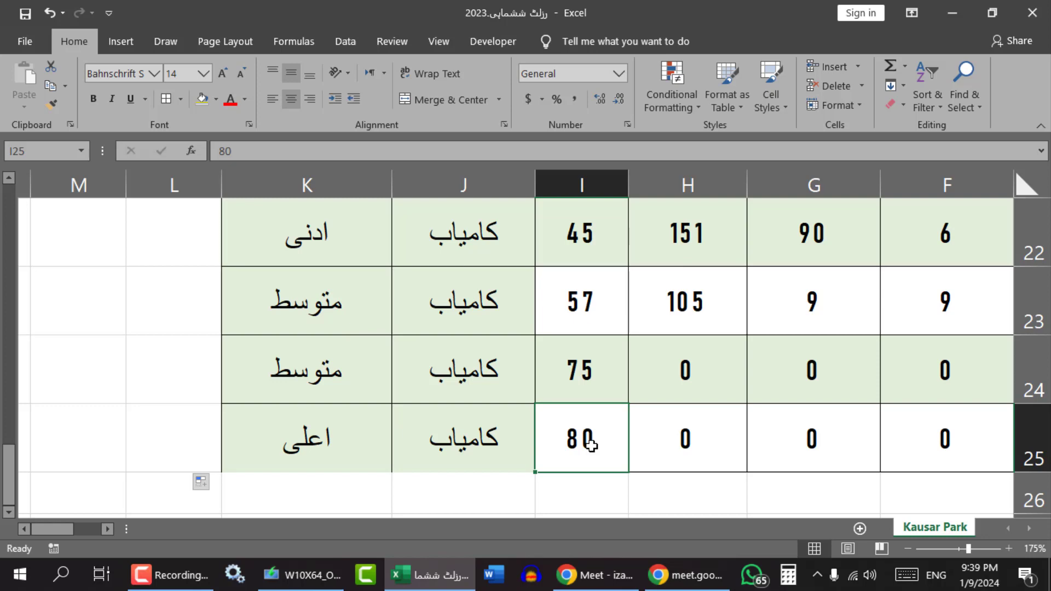
click(249, 437)
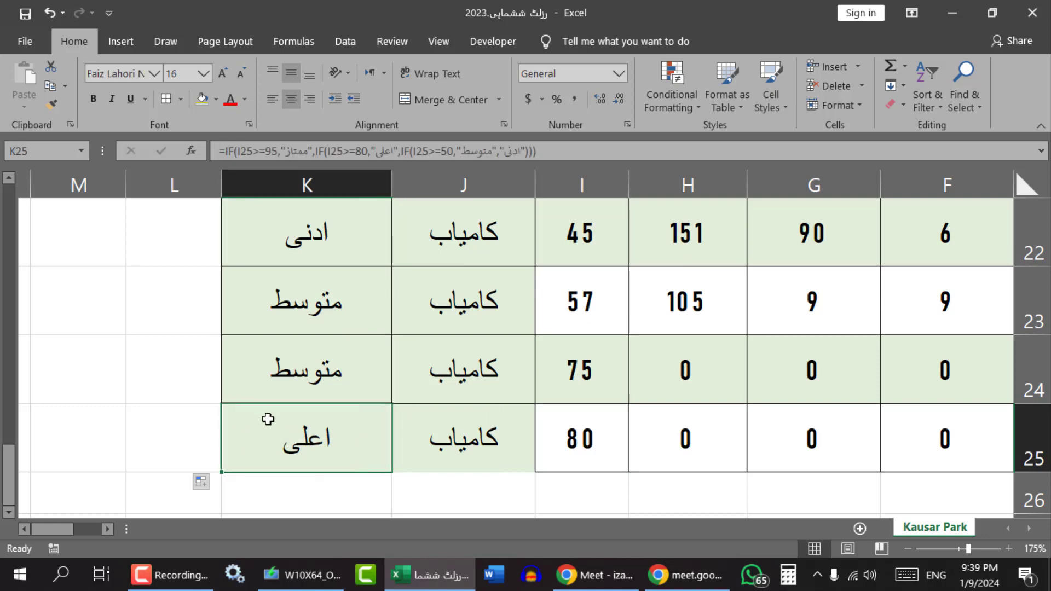
click(569, 374)
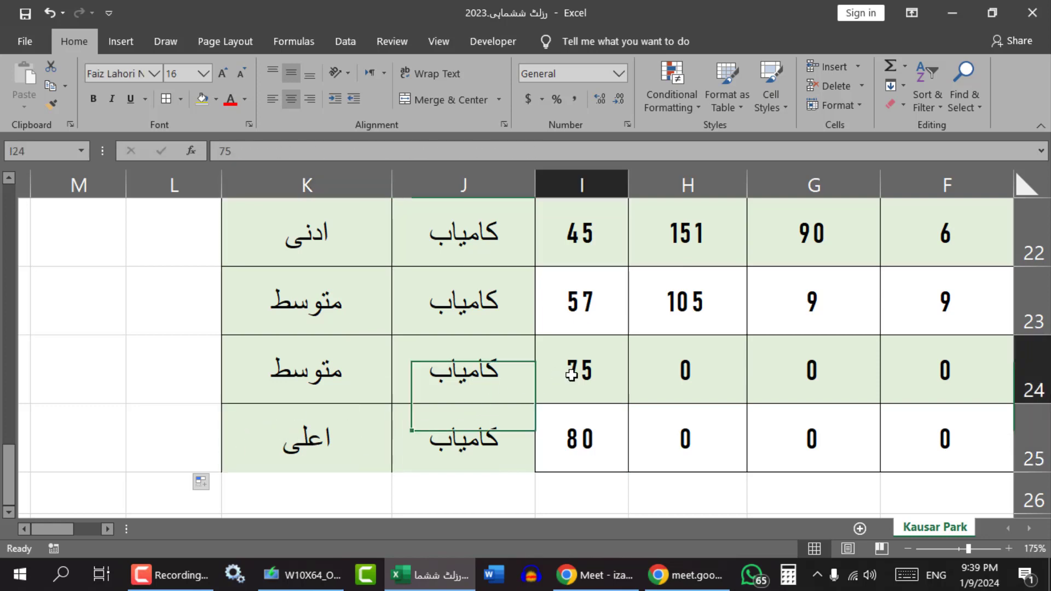
click(306, 371)
scroll(319, 403, up, 4)
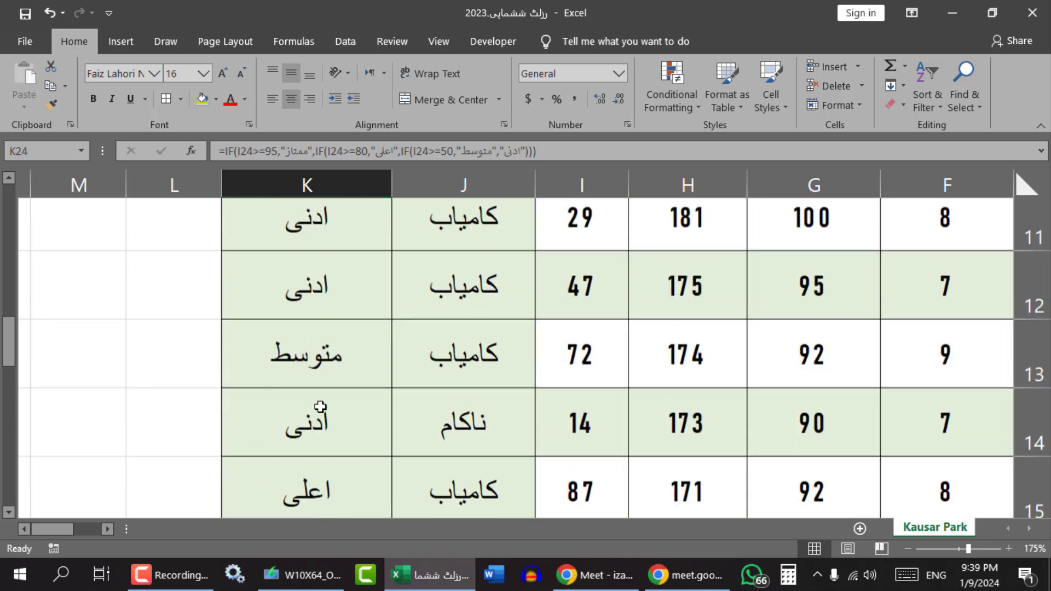
Set the percentage in I2 to 95 and check the resulting grade in K2
scroll(320, 406, up, 4)
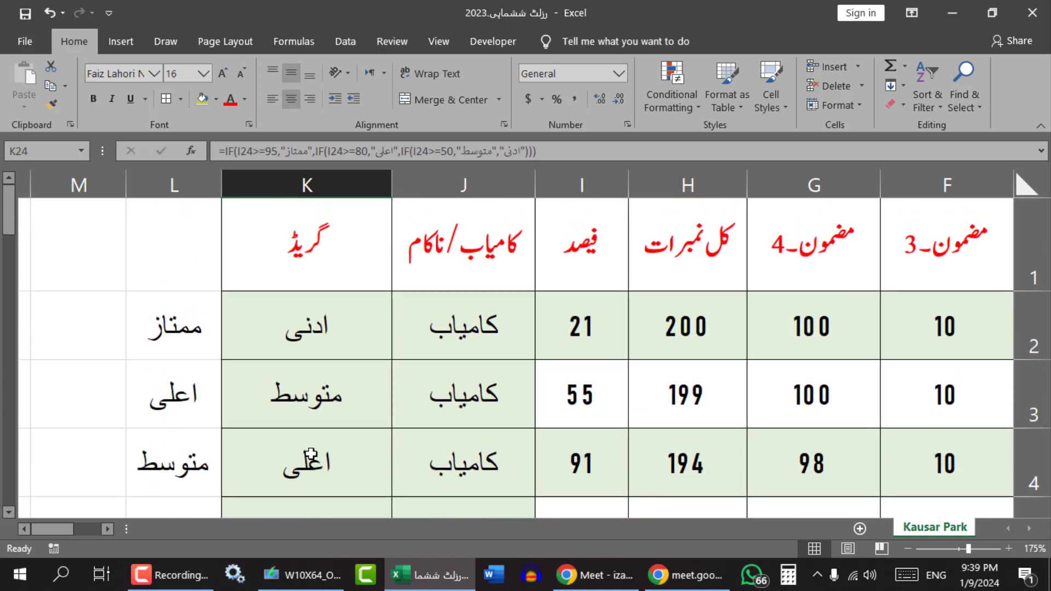
click(343, 332)
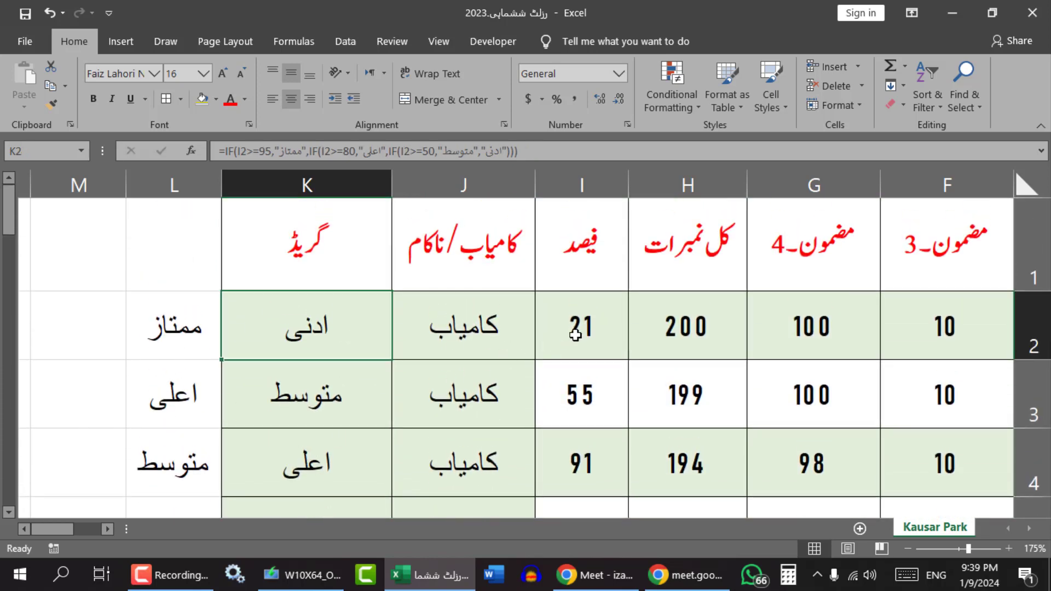
click(575, 335)
click(320, 334)
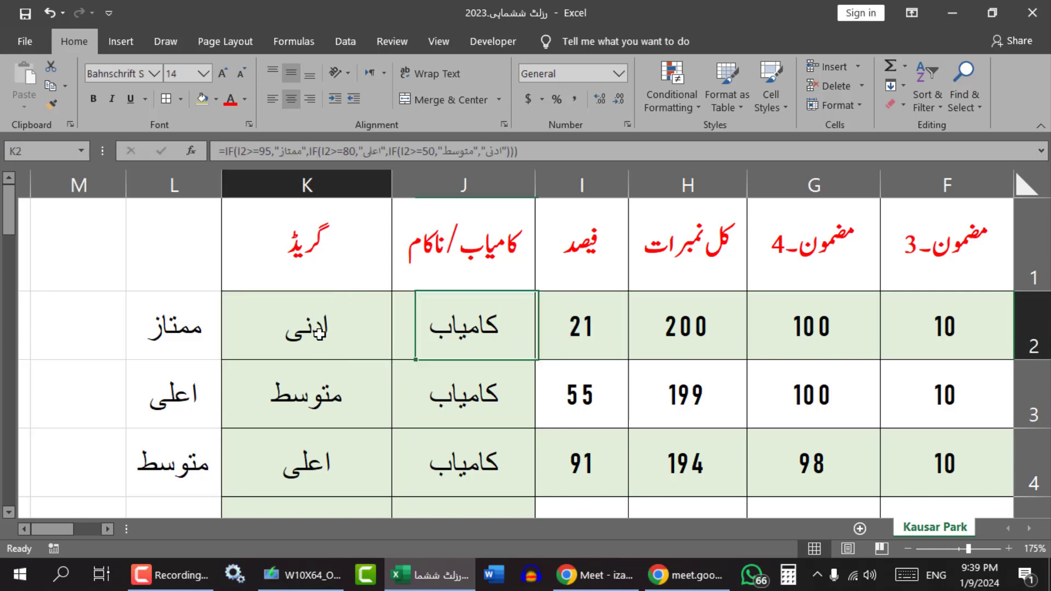
click(586, 326)
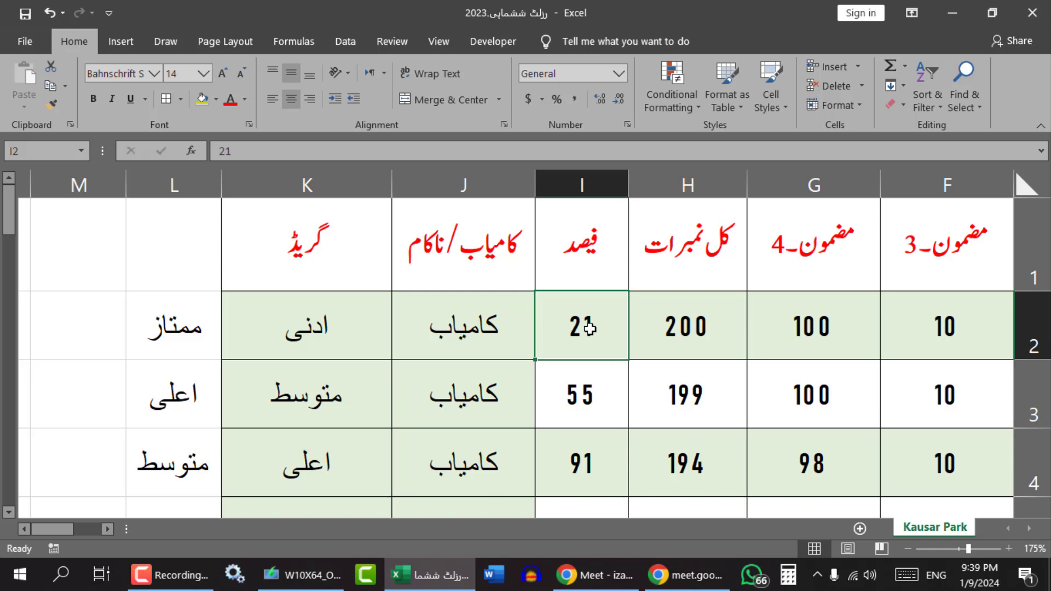
text(95)
key(Return)
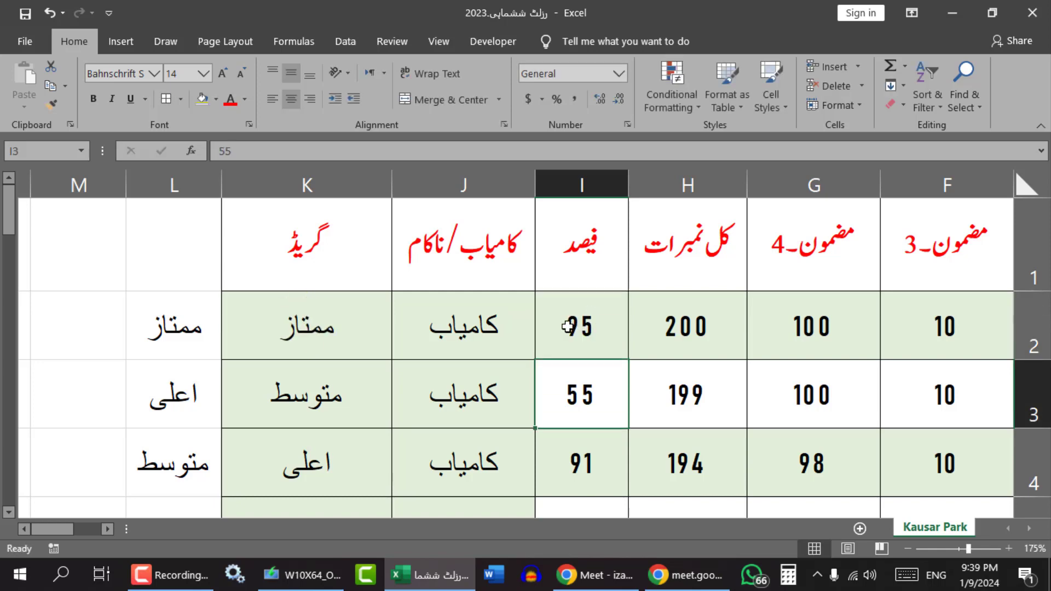
click(294, 341)
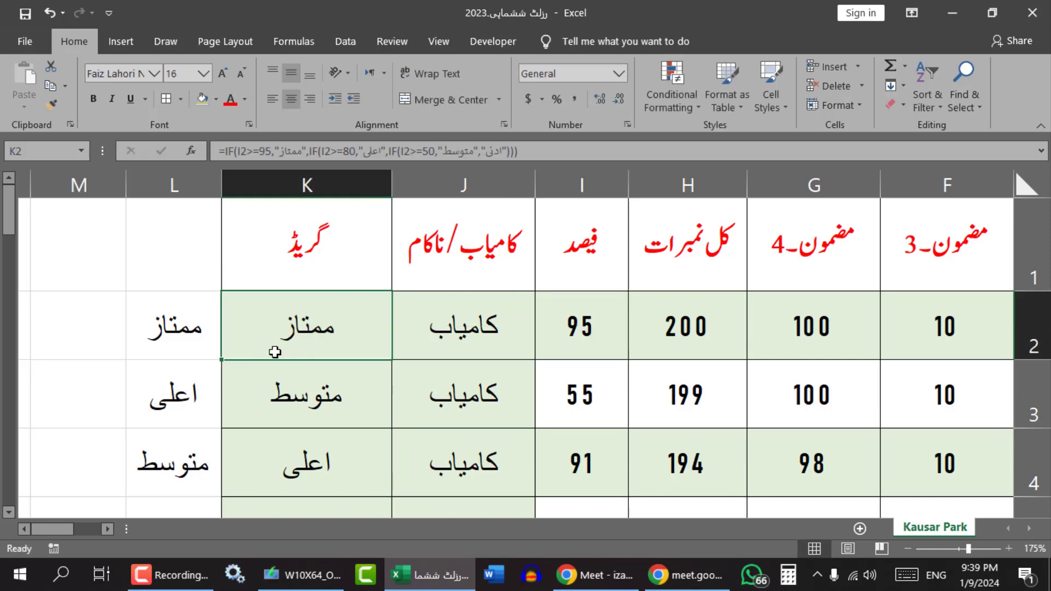
Change the first condition of K2's grade formula to I2>95 by removing its equals sign
double_click(299, 335)
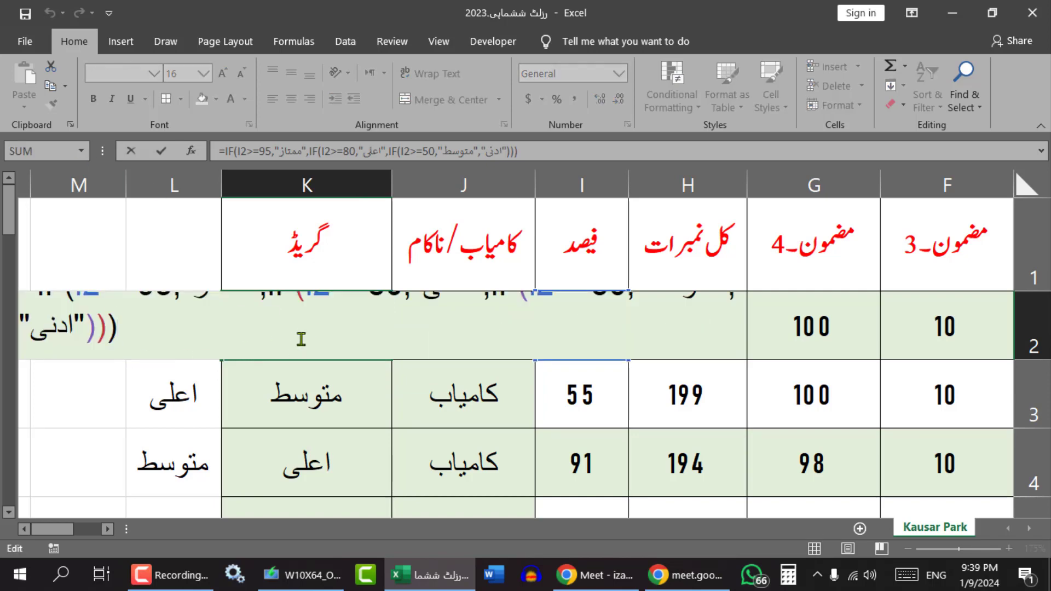
key(Return)
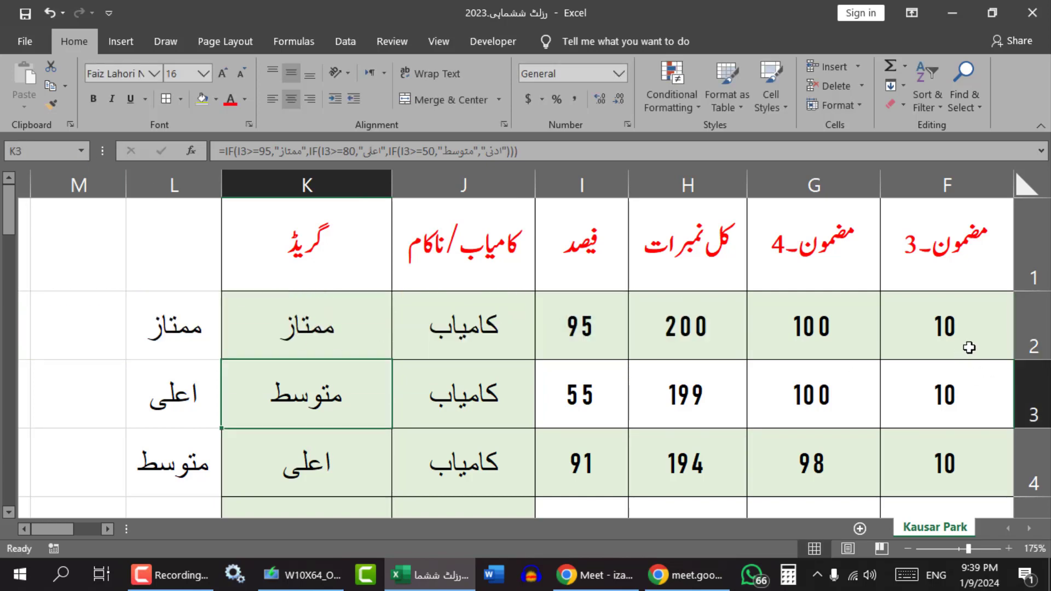
scroll(301, 347, down, 1)
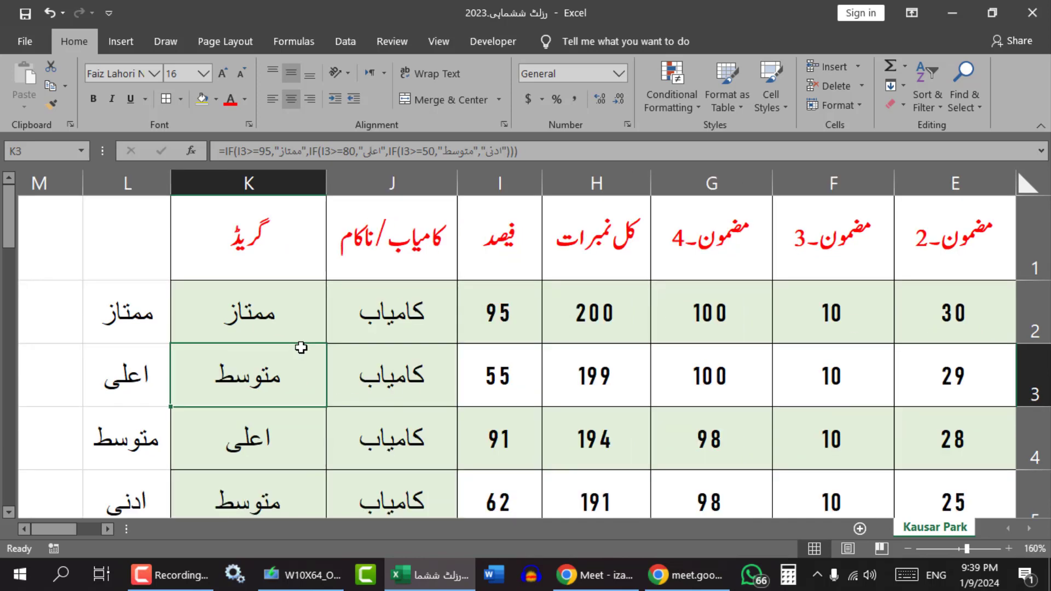
double_click(246, 321)
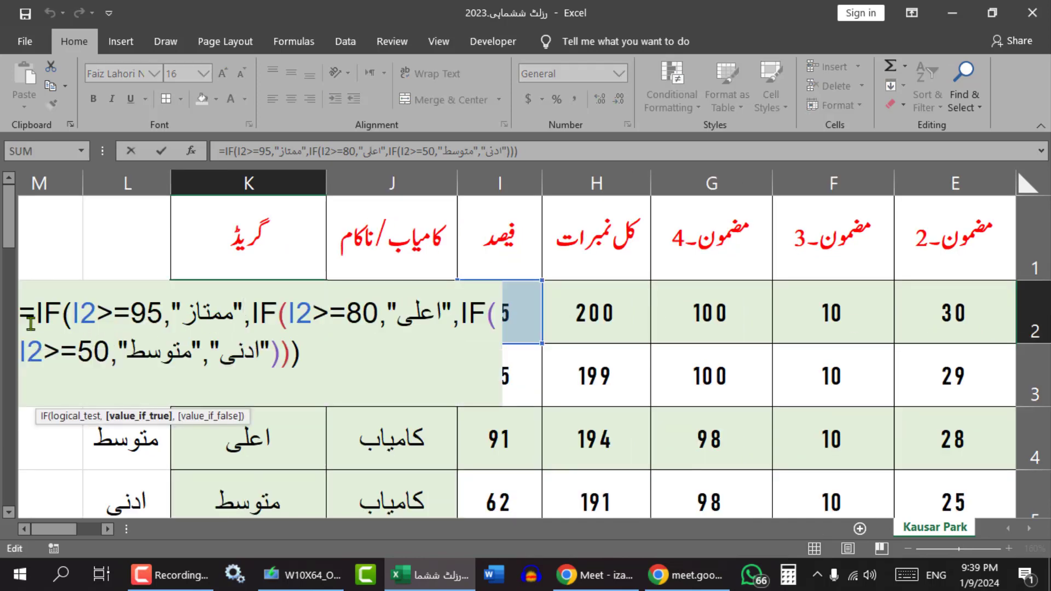
click(119, 313)
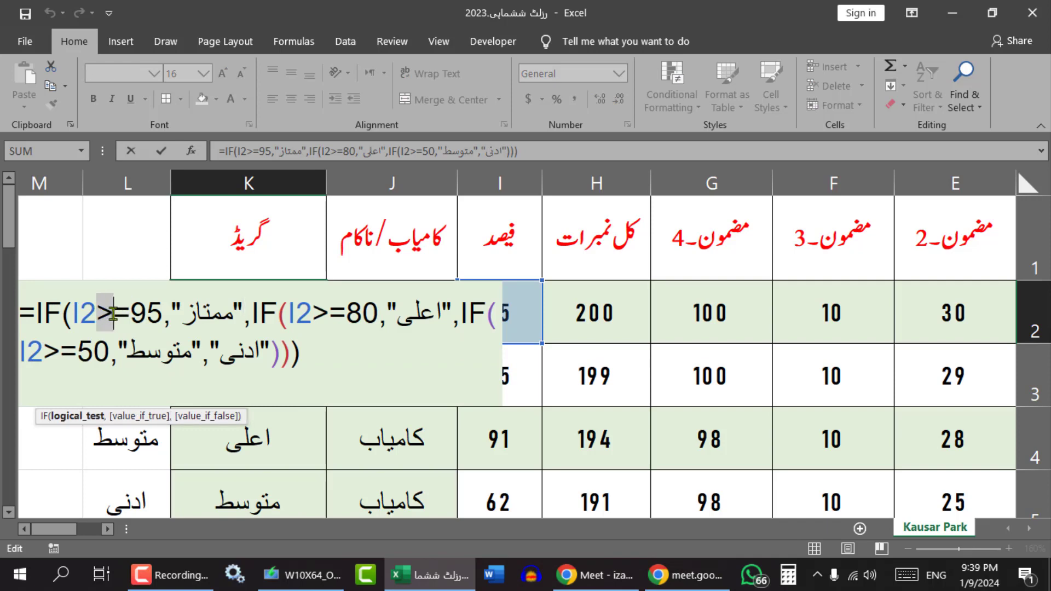
drag(116, 313, 127, 316)
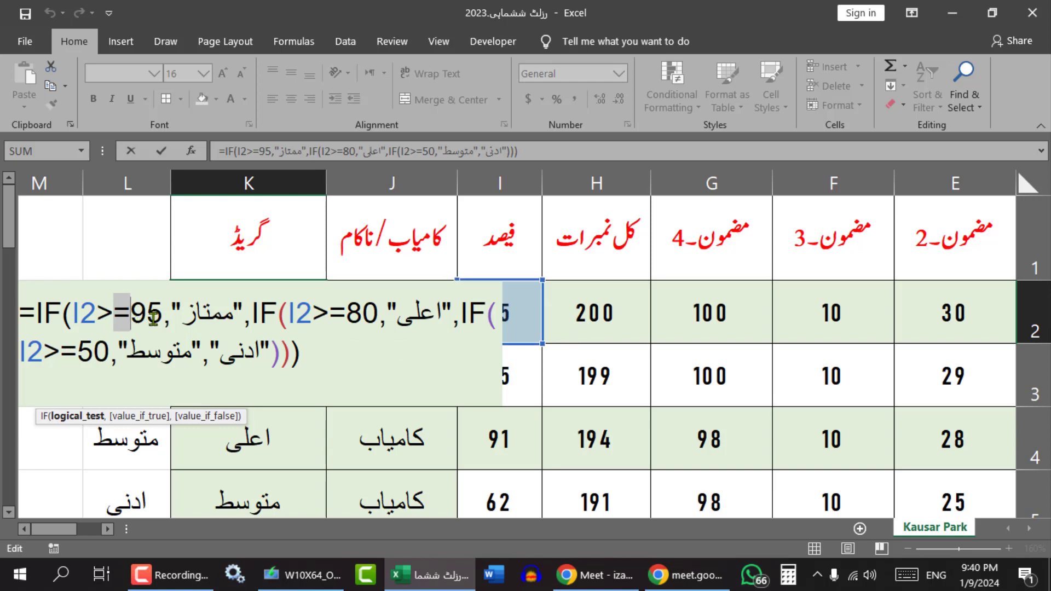
key(Delete)
key(Return)
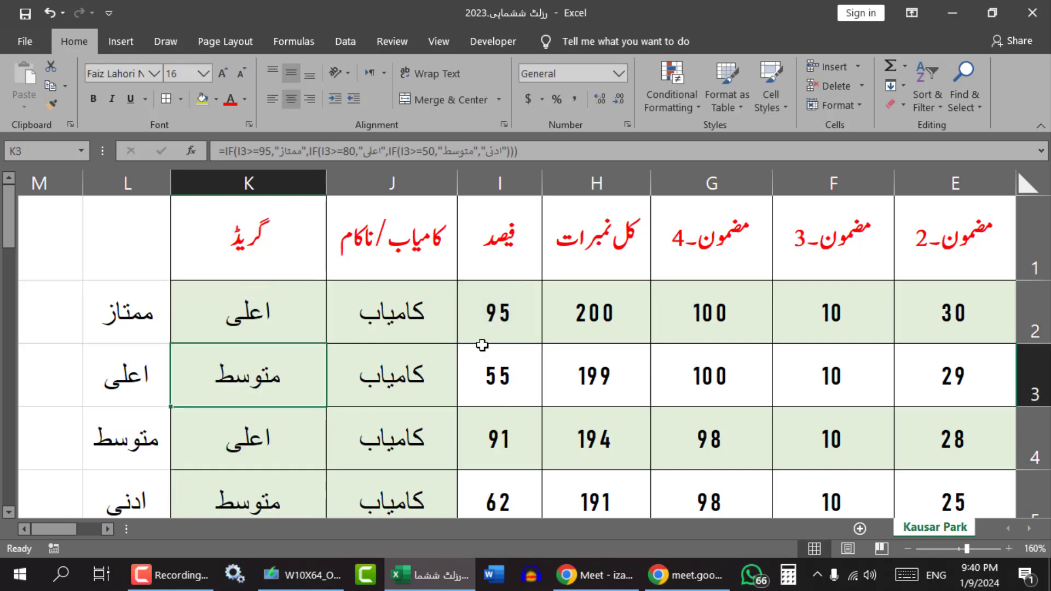
Set the percentage in I2 to 96 and the one in I3 to 100 to test the grade formulas
click(524, 326)
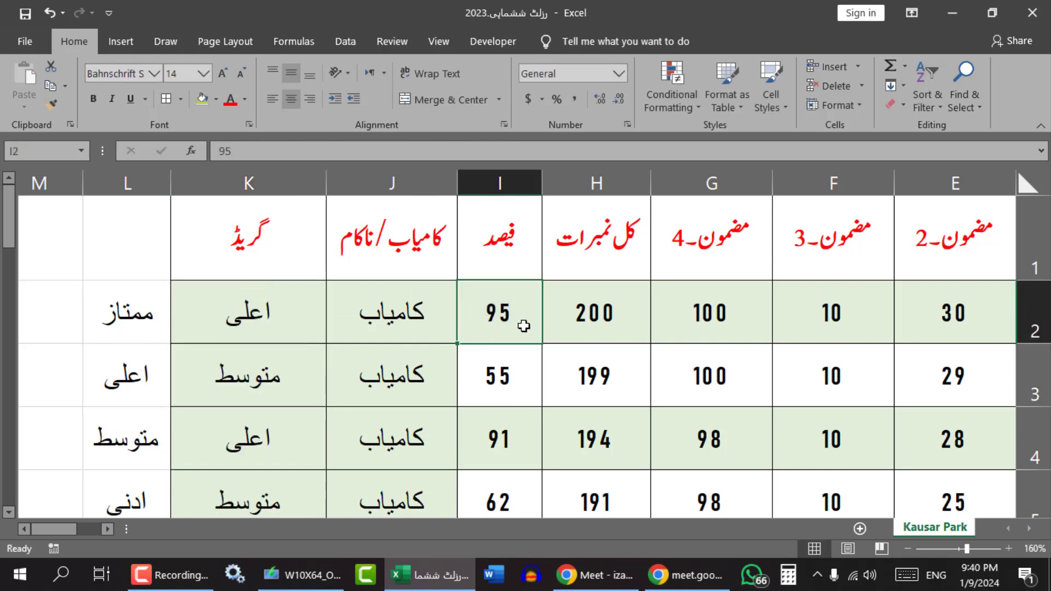
click(261, 323)
click(495, 321)
text(96)
key(Return)
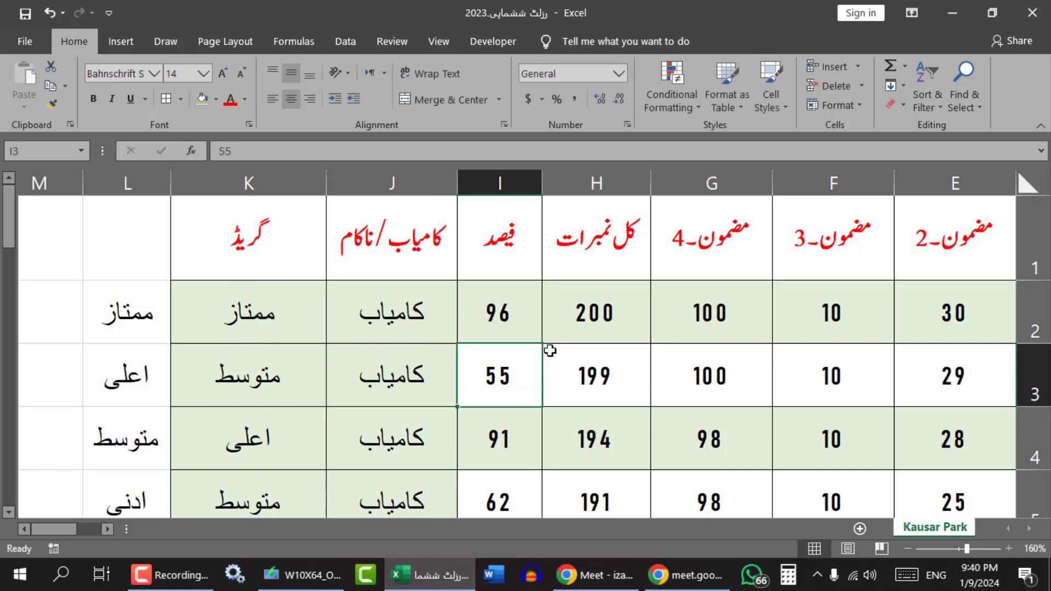
text(100)
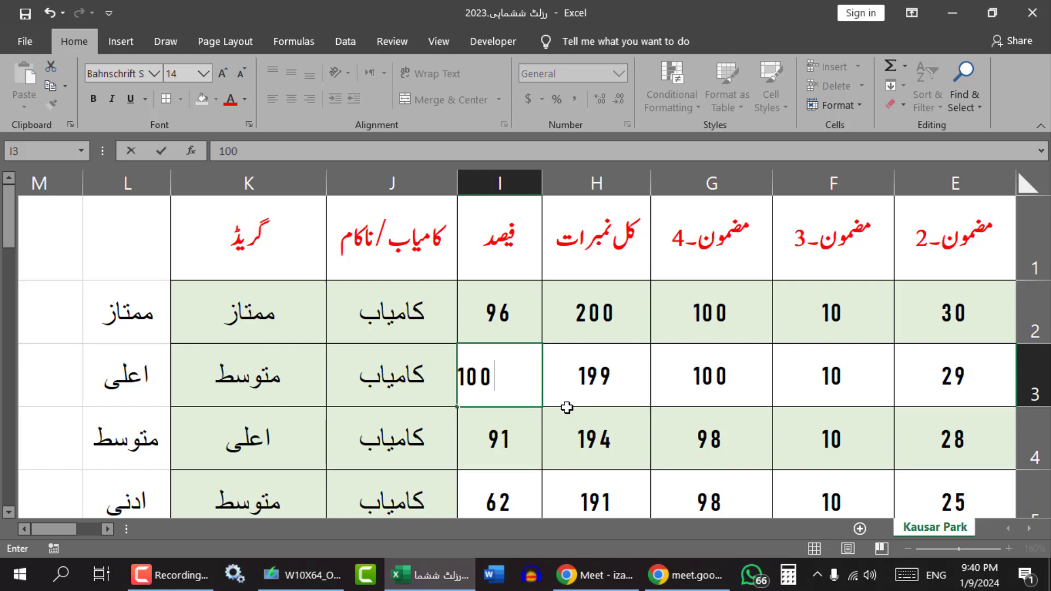
key(Return)
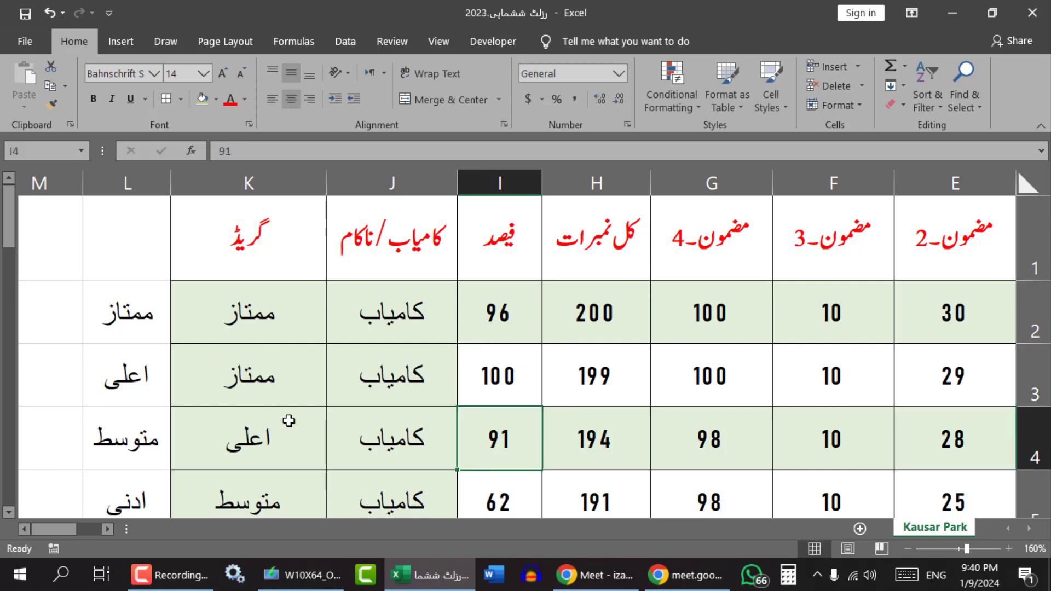
Examine the grade formulas in K2 to K4 alongside the pass/fail results in J2 and J3
click(246, 384)
click(253, 319)
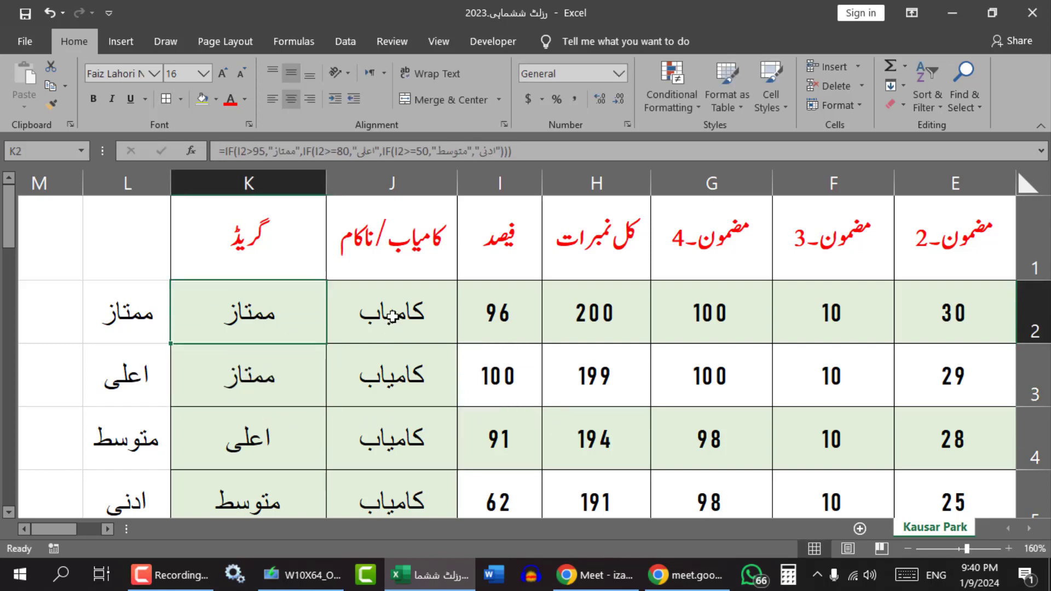
drag(394, 314, 377, 376)
drag(364, 322, 378, 362)
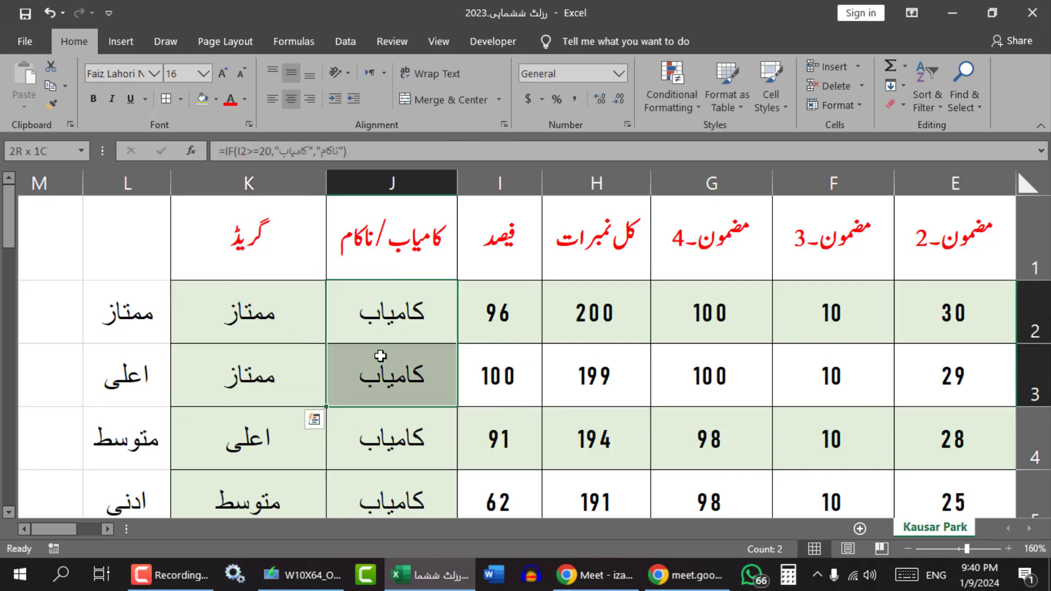
click(267, 319)
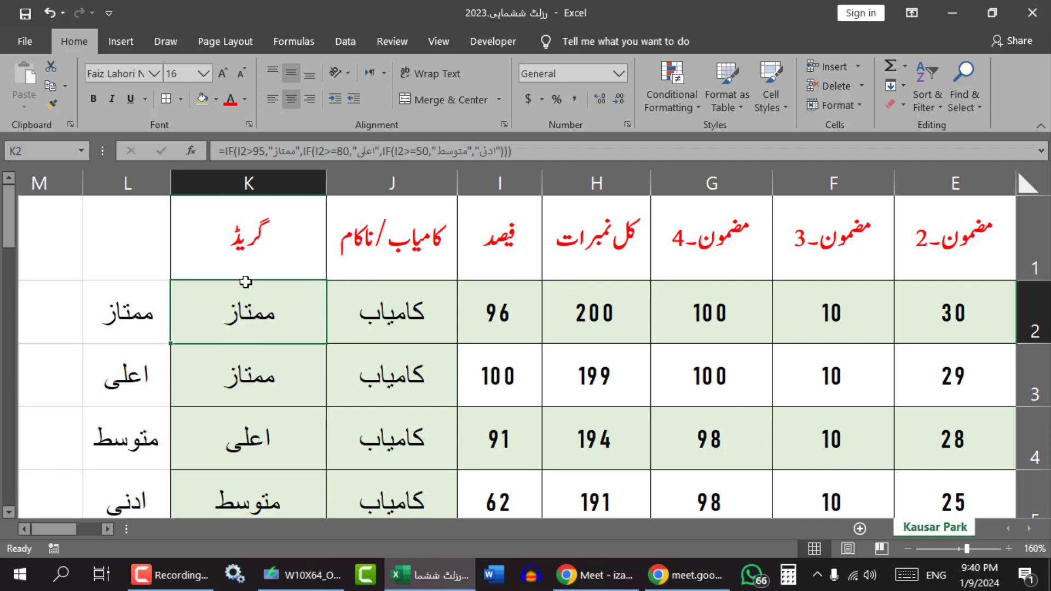
drag(224, 317, 232, 414)
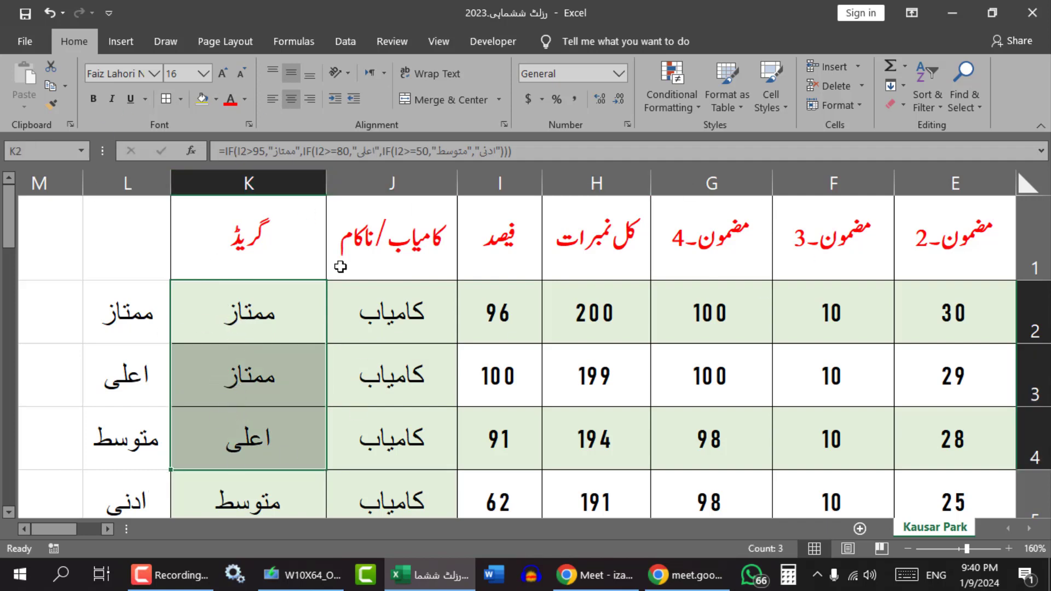
click(198, 306)
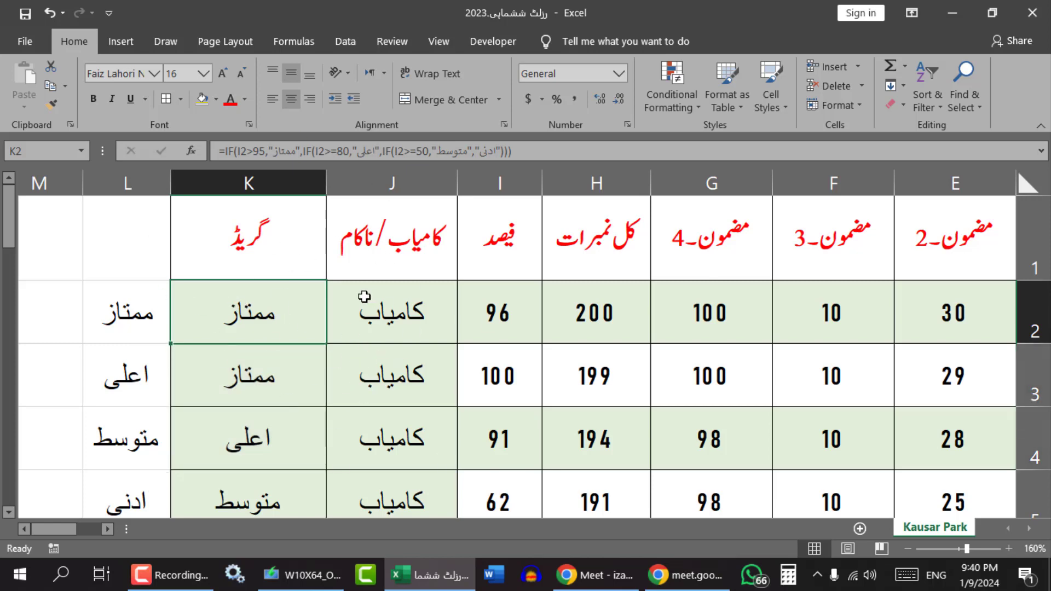
click(24, 530)
click(24, 529)
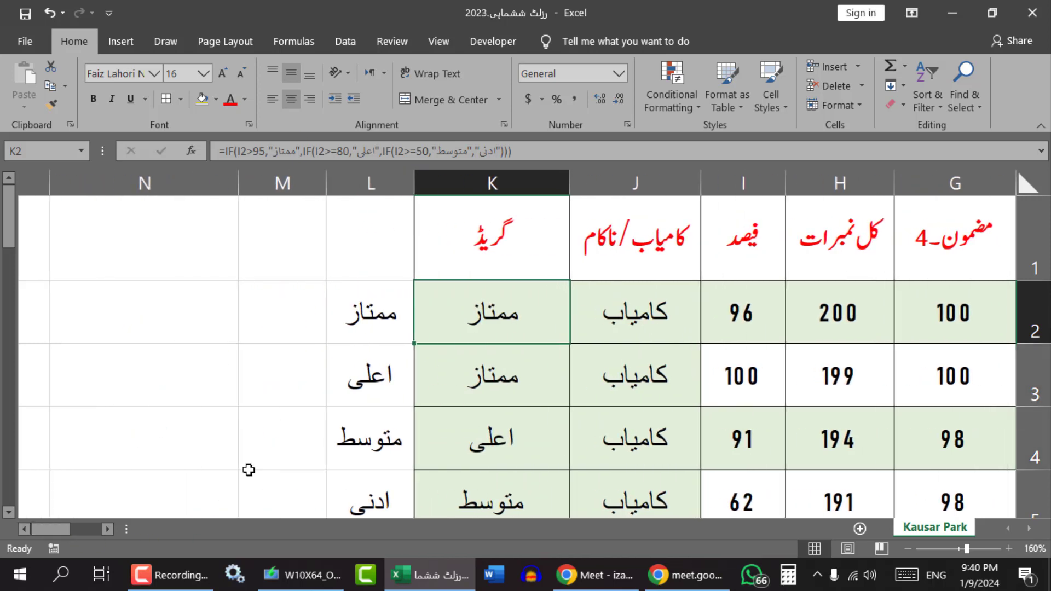
click(320, 322)
click(178, 328)
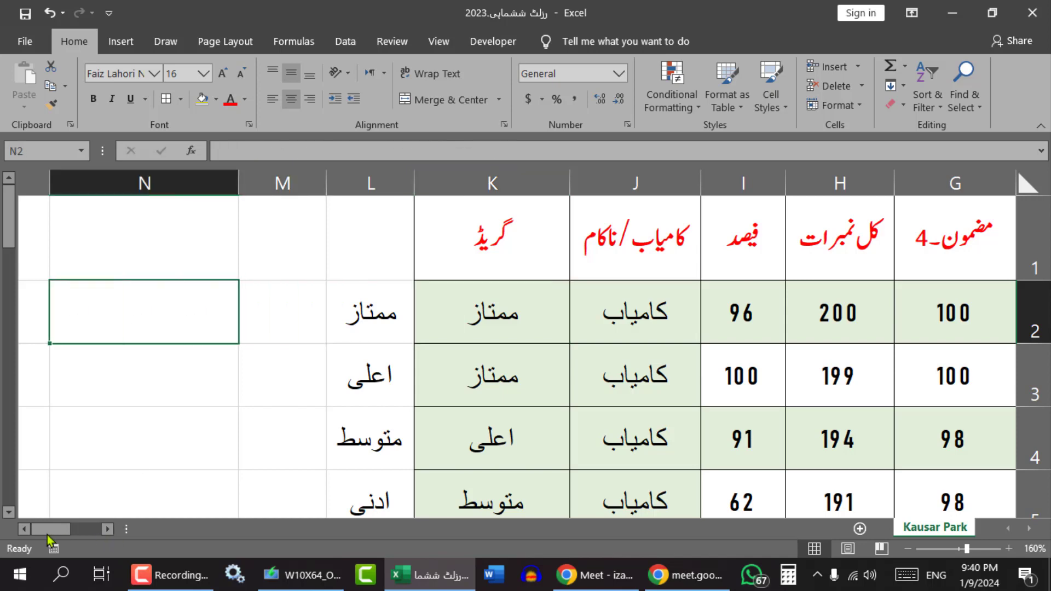
mouse_move(51, 534)
mouse_down()
mouse_move(59, 537)
mouse_move(49, 535)
mouse_up()
scroll(455, 323, down, 3)
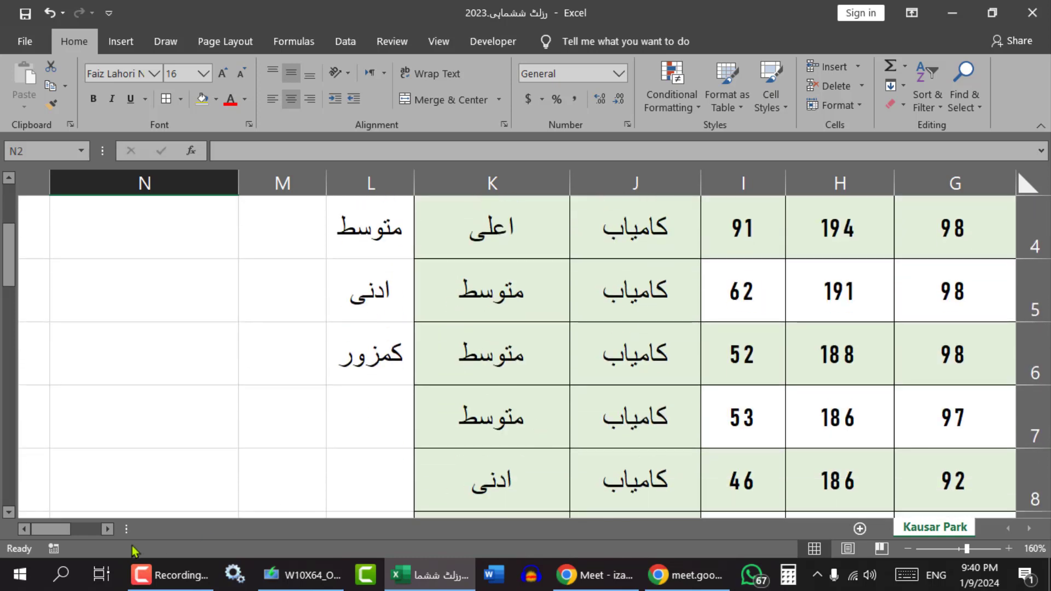
mouse_move(67, 531)
mouse_down()
mouse_move(85, 534)
mouse_move(68, 532)
mouse_up()
scroll(402, 380, up, 1)
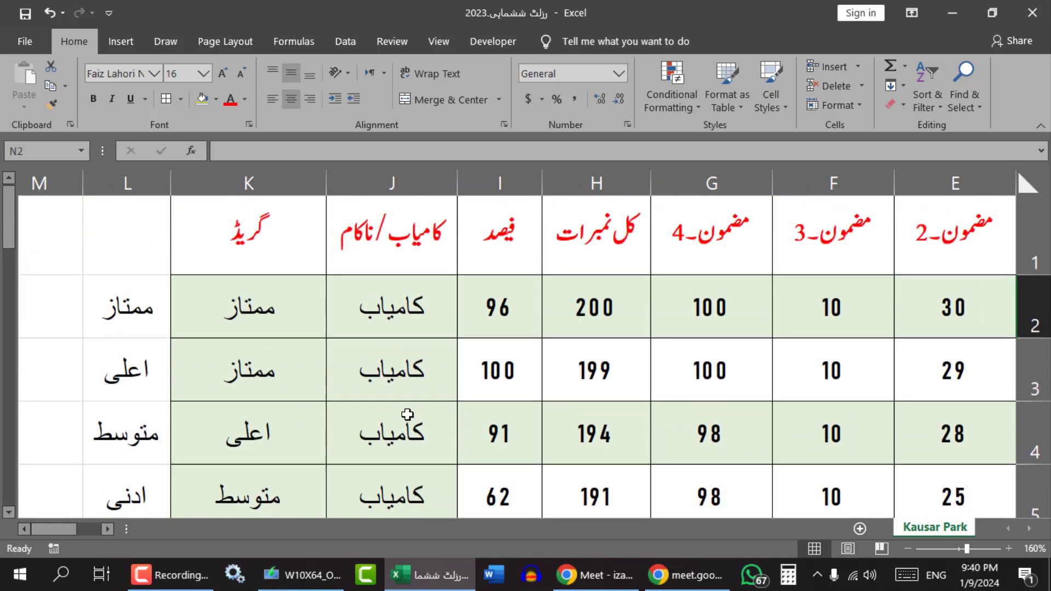
Replace the percentage column's header in I1 with "فروخت"
drag(393, 314, 416, 323)
click(491, 320)
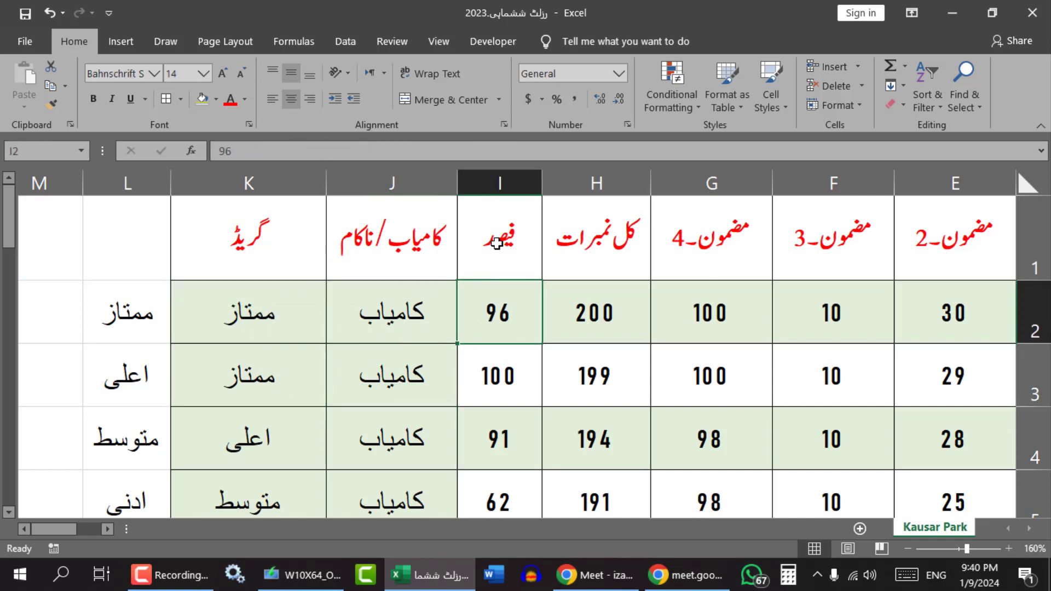
click(500, 184)
click(495, 303)
key(Up)
text(frw)
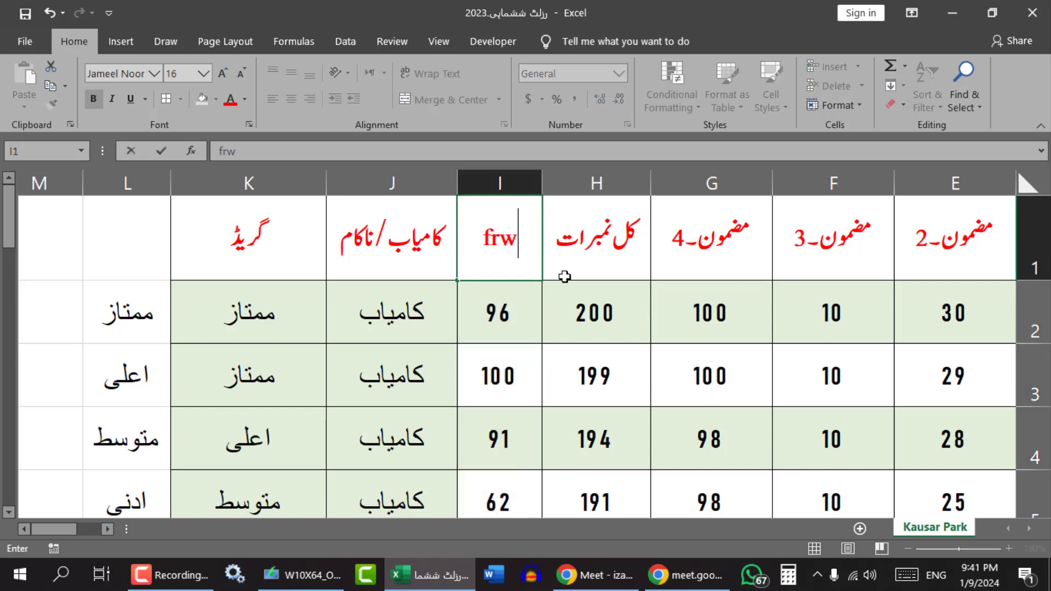
key(BackSpace)
key(BackSpace)
key(BackSpace)
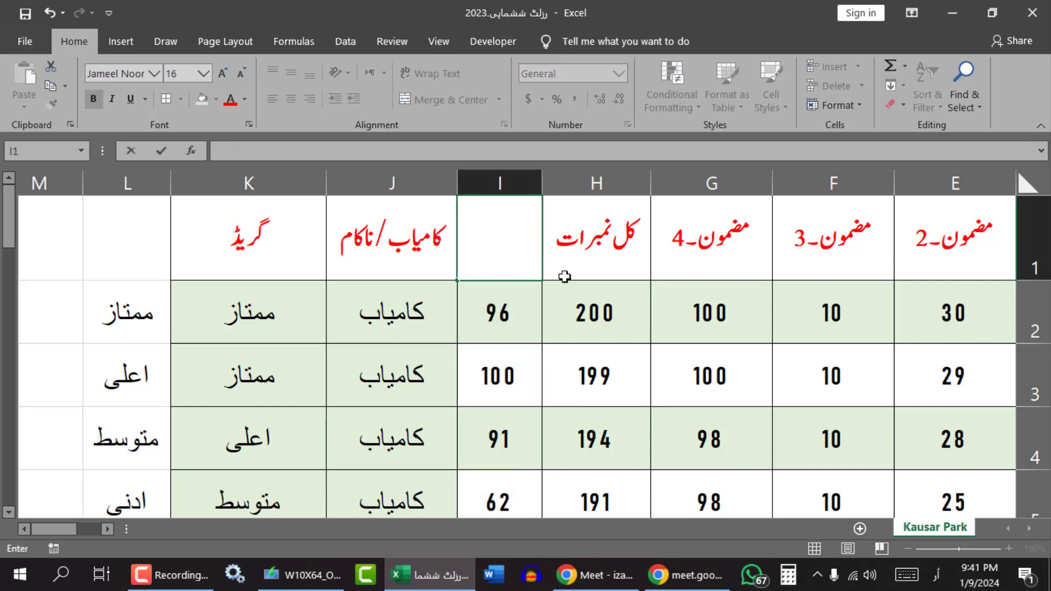
text(فروخت)
key(Return)
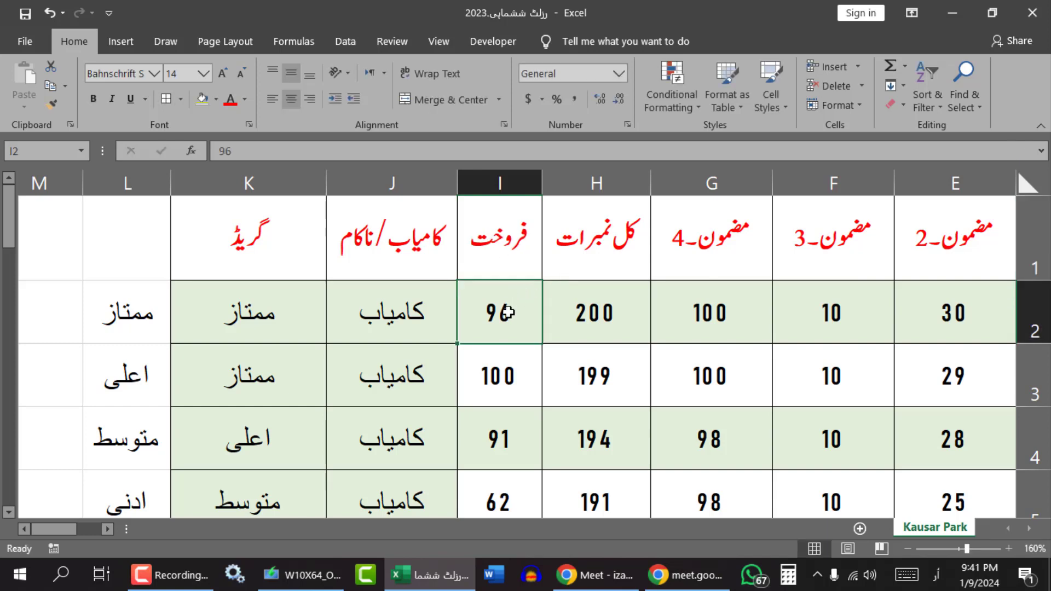
Enter =RANDBETWEEN(5000,20000) in I2 to generate a random sales figure
text(ق)
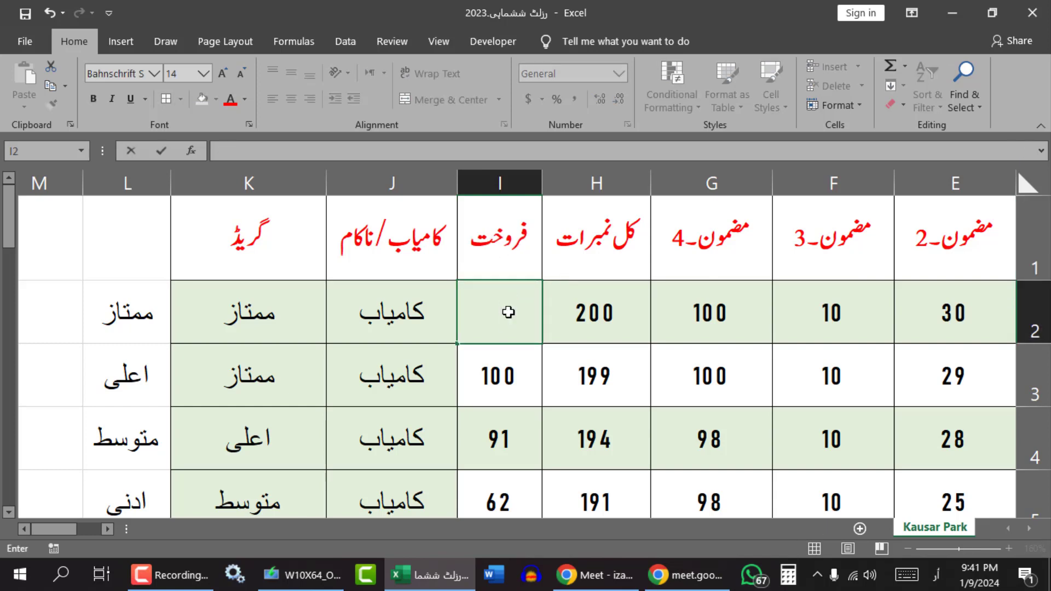
text(=r)
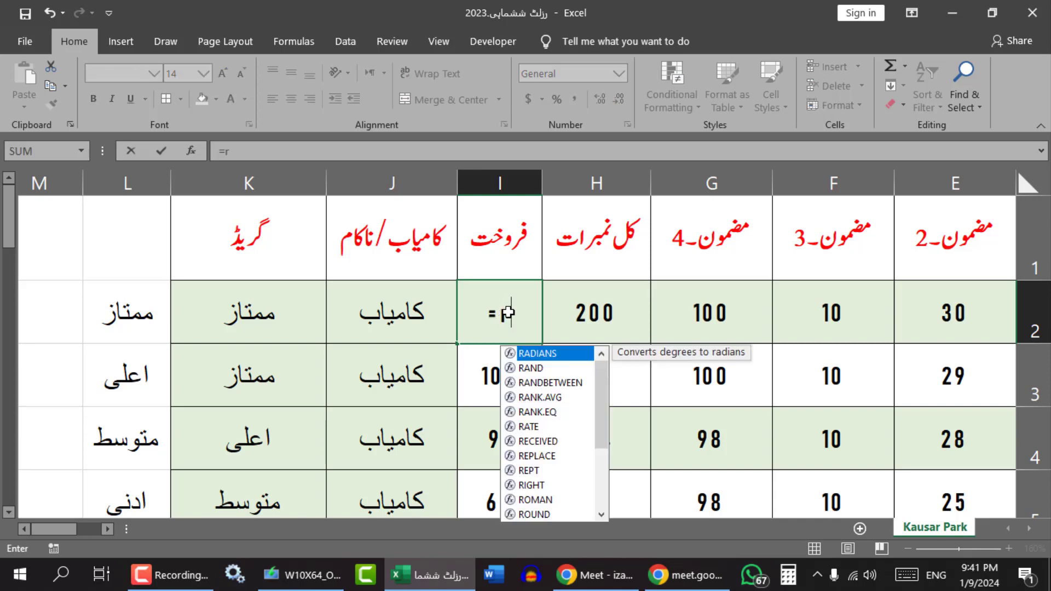
text(and)
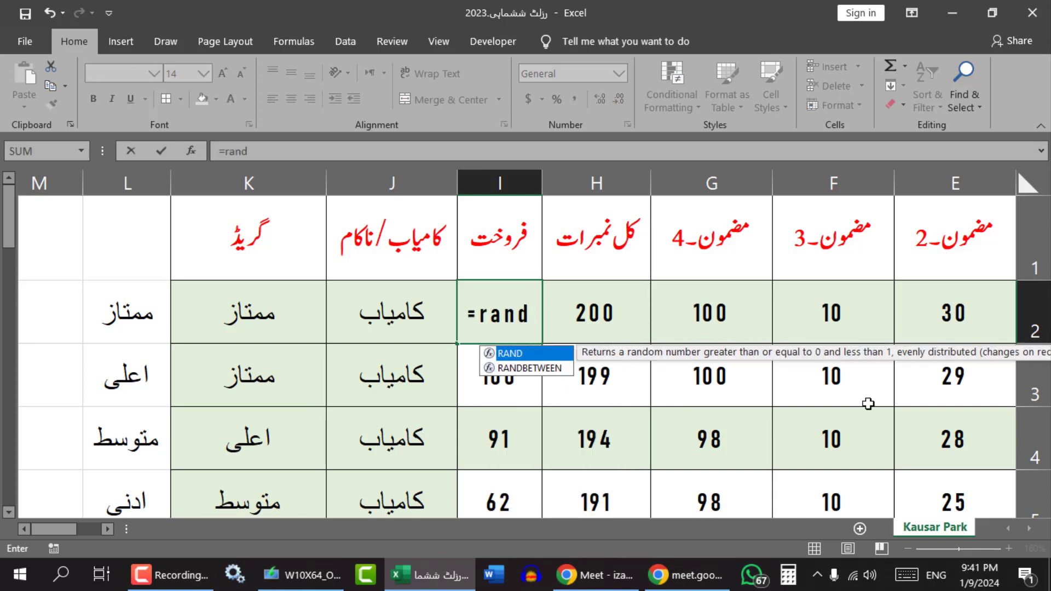
key(Down)
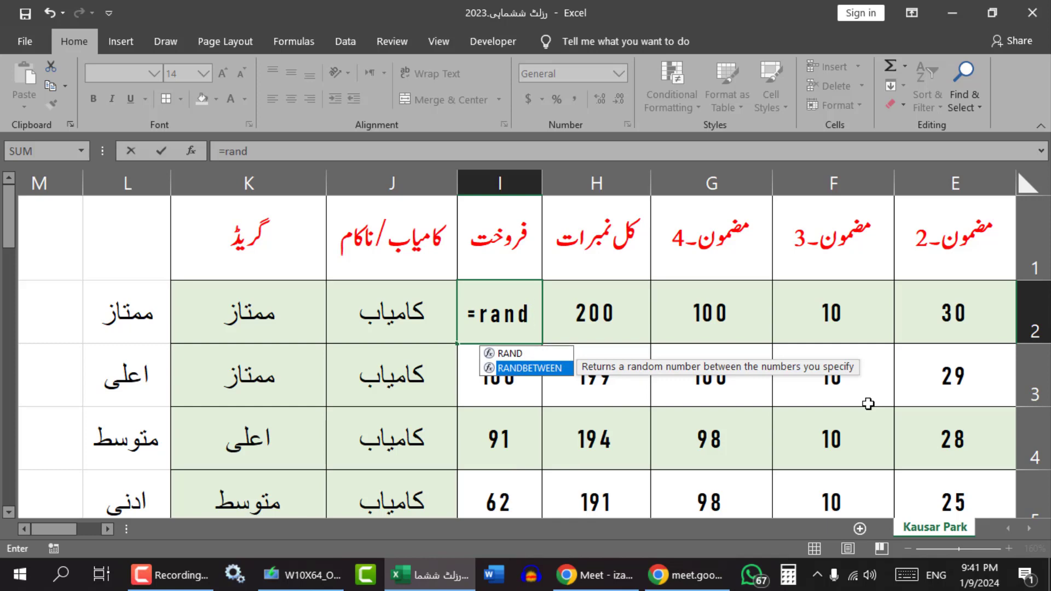
key(Tab)
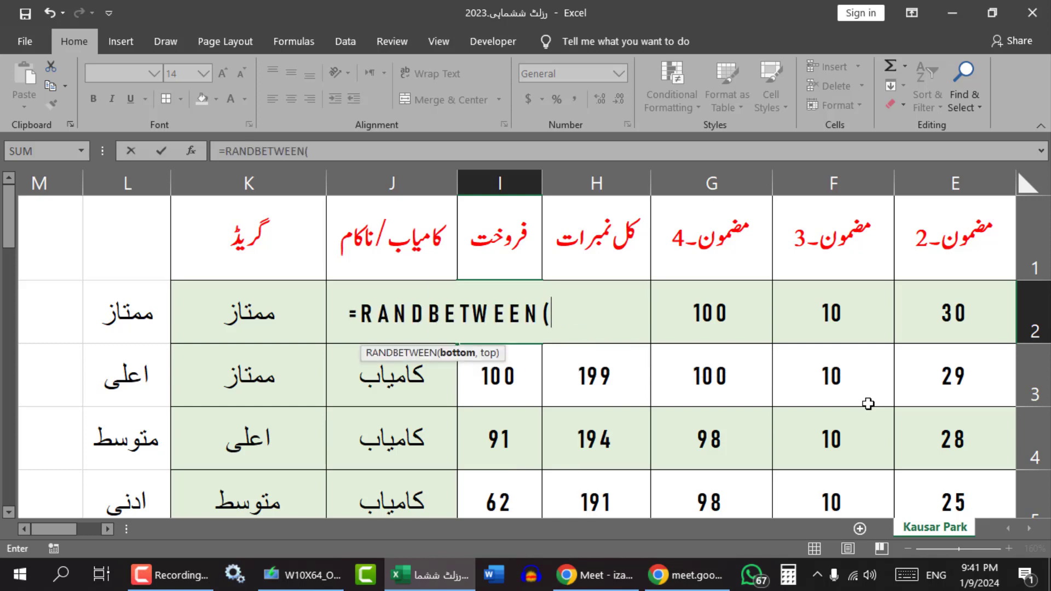
text(5000,)
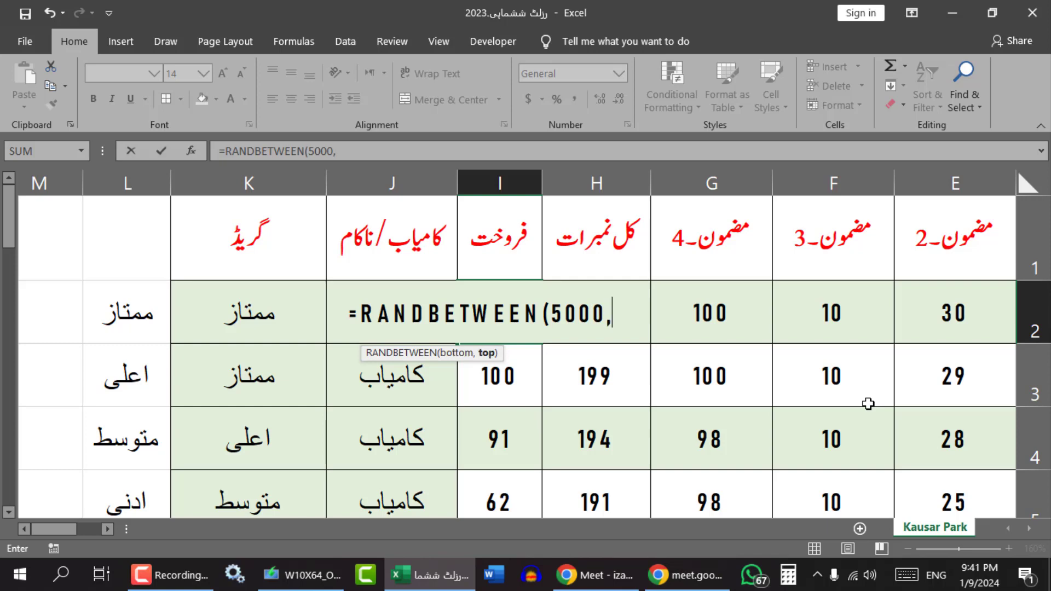
text(200)
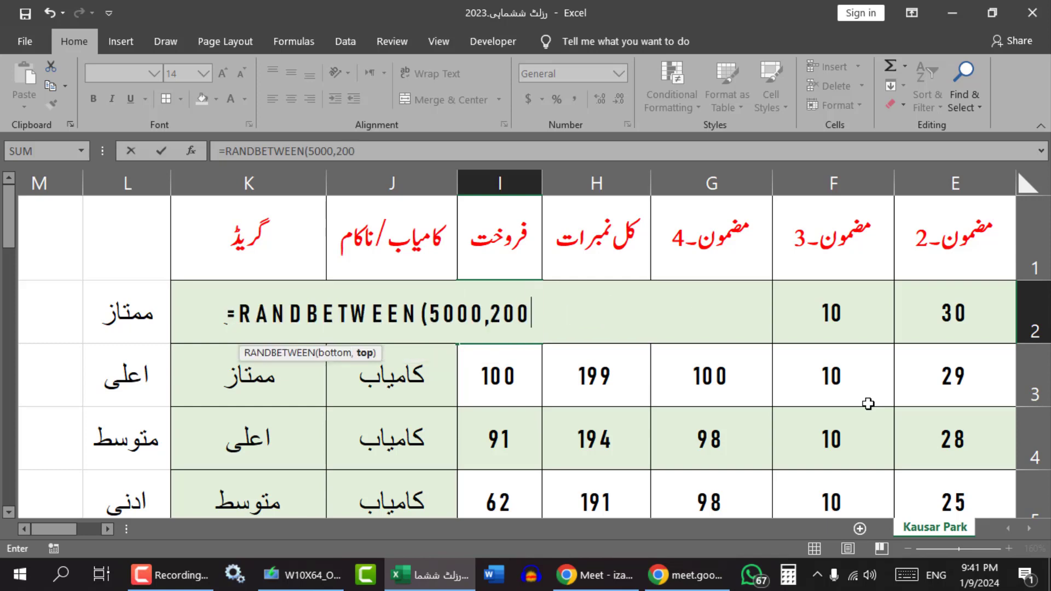
text(00))
key(Return)
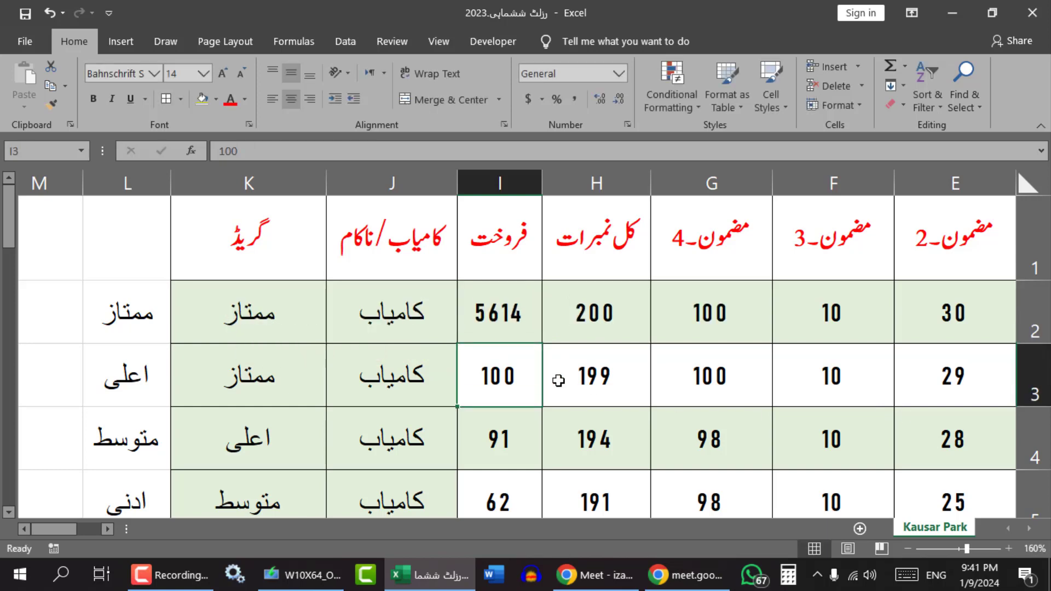
Fill I2's random formula down to I25 and replace the column's formulas with their static values
click(500, 330)
double_click(458, 345)
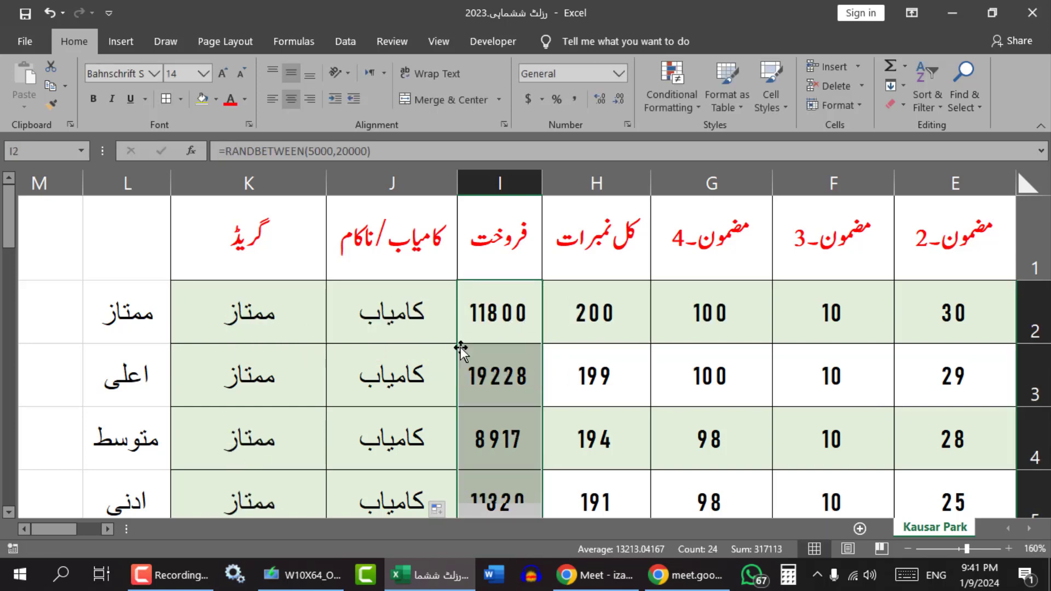
scroll(506, 383, down, 6)
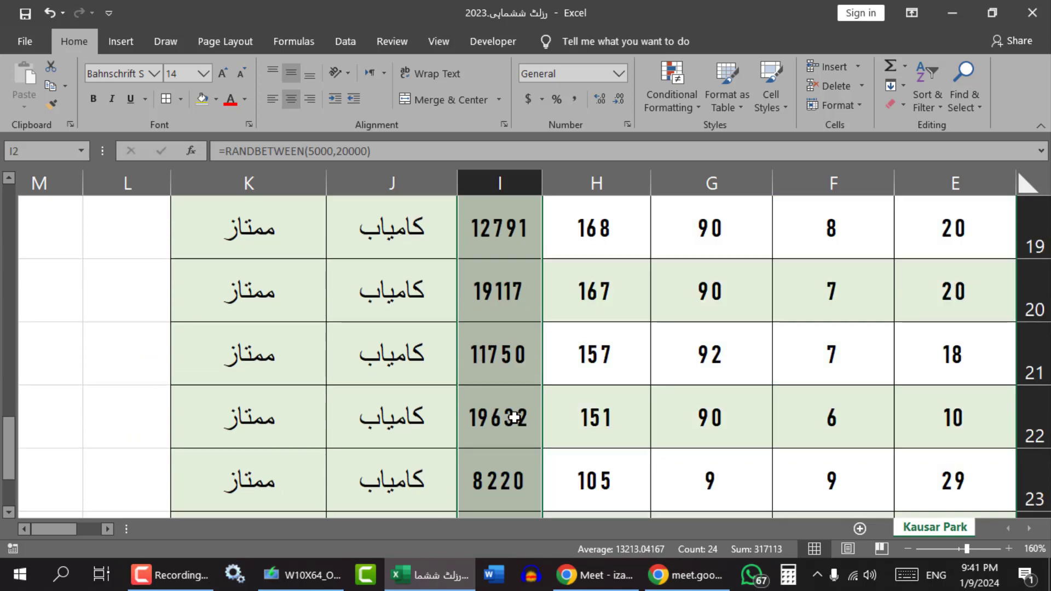
key(ctrl+c)
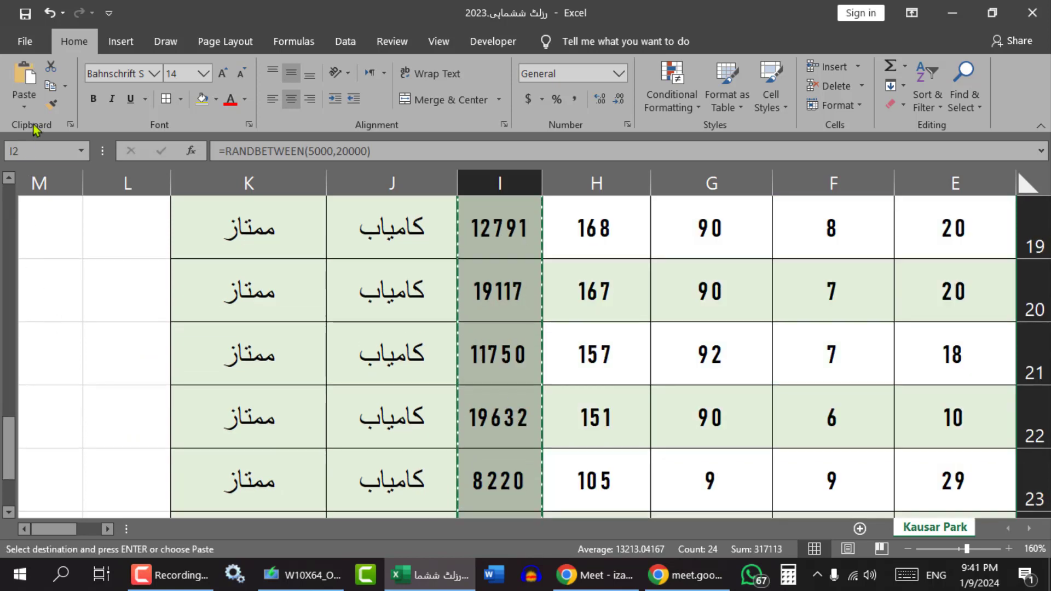
click(25, 109)
click(21, 213)
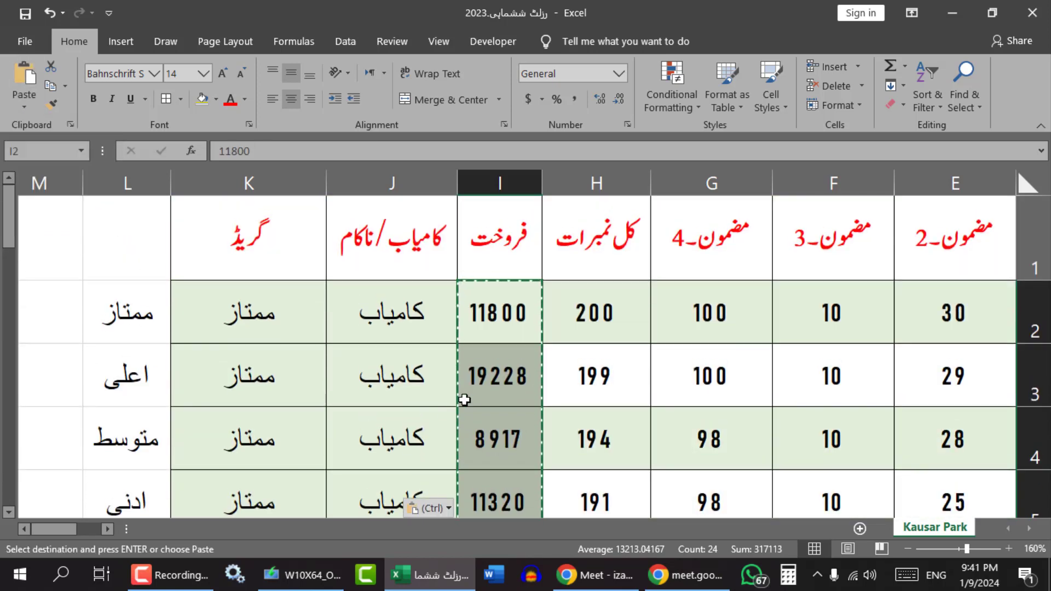
Format the sales figures in I2:I25 as Currency with 0 decimal places and no symbol
click(511, 324)
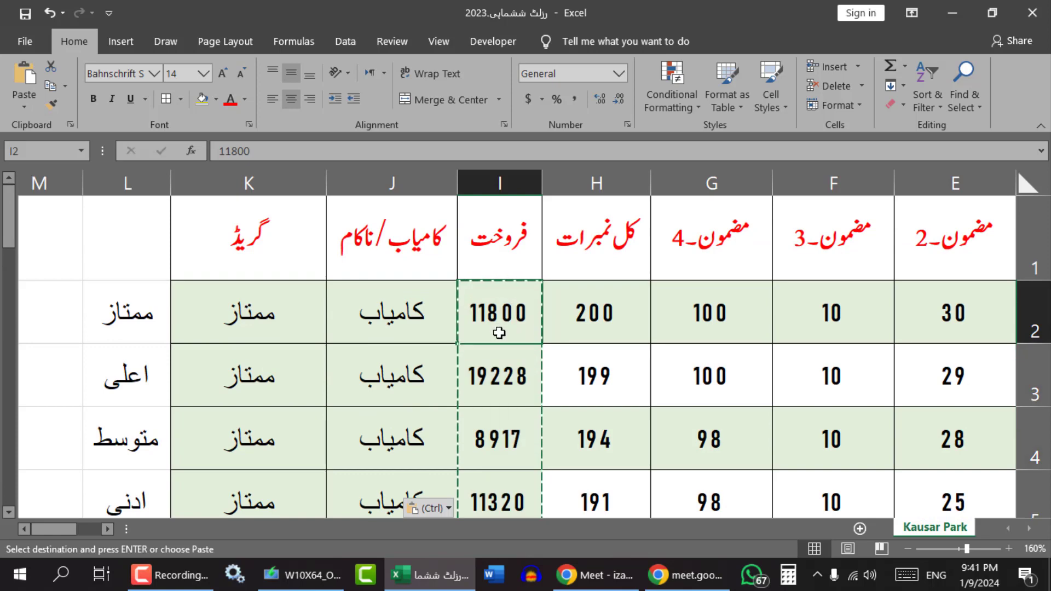
drag(505, 436, 488, 408)
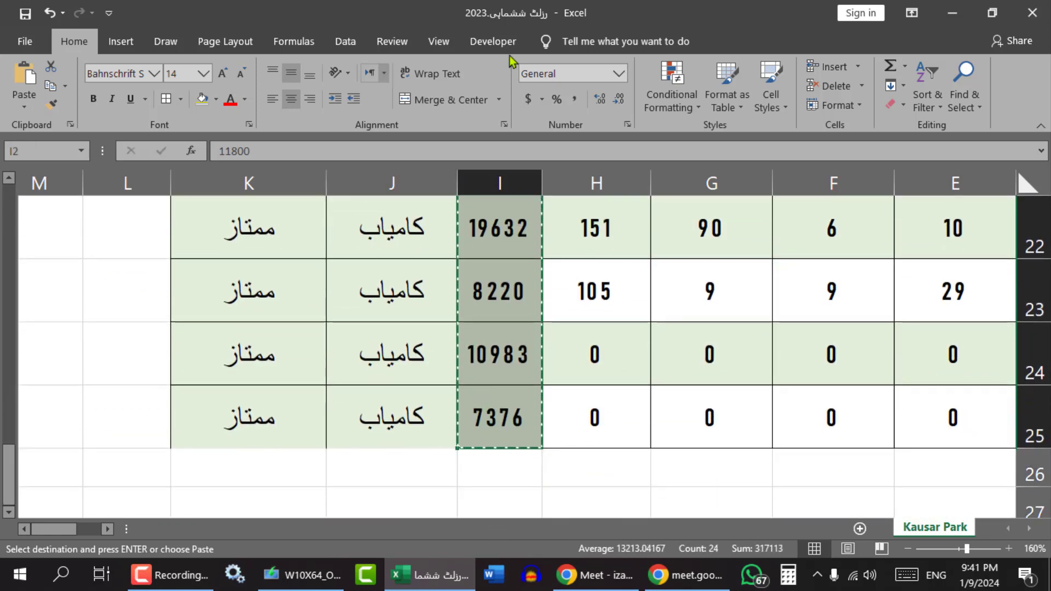
click(628, 125)
click(357, 151)
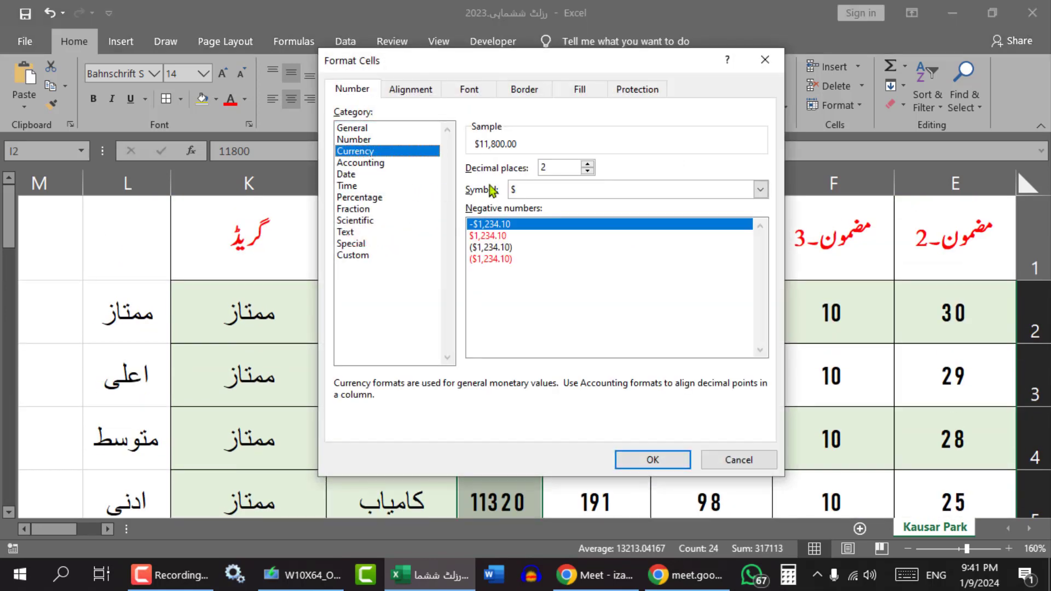
click(589, 171)
click(589, 172)
click(570, 190)
click(544, 206)
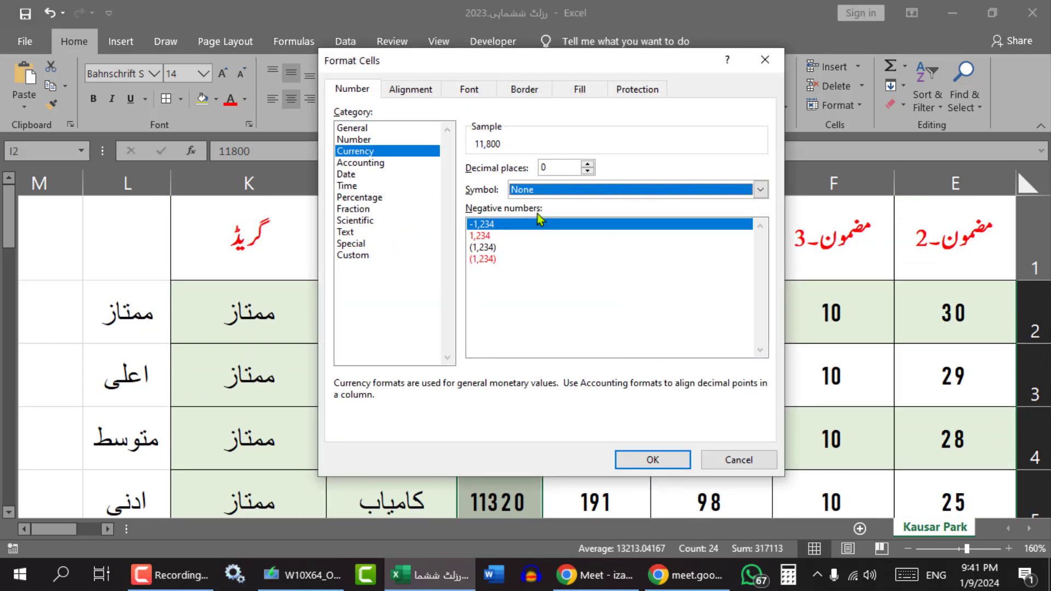
click(651, 460)
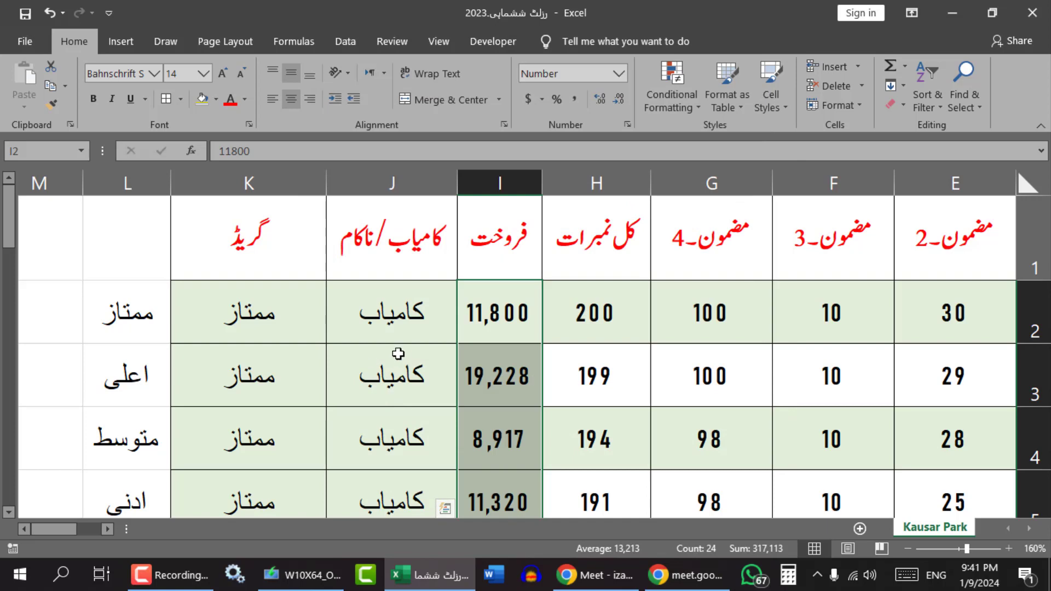
Replace the pass/fail header in J1 with "انعام"
click(396, 354)
click(386, 206)
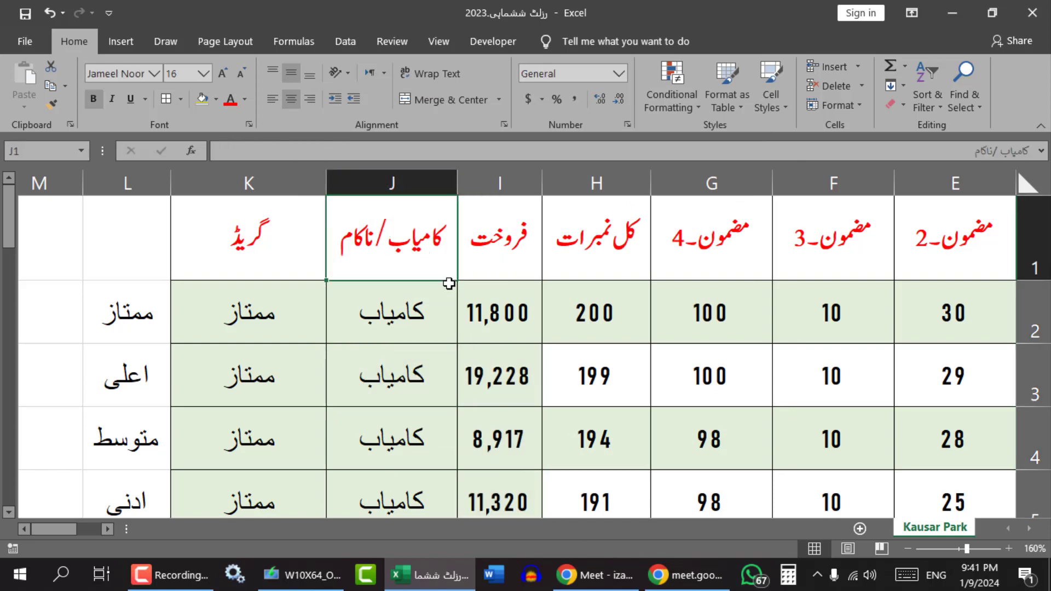
text(an)
key(BackSpace)
key(BackSpace)
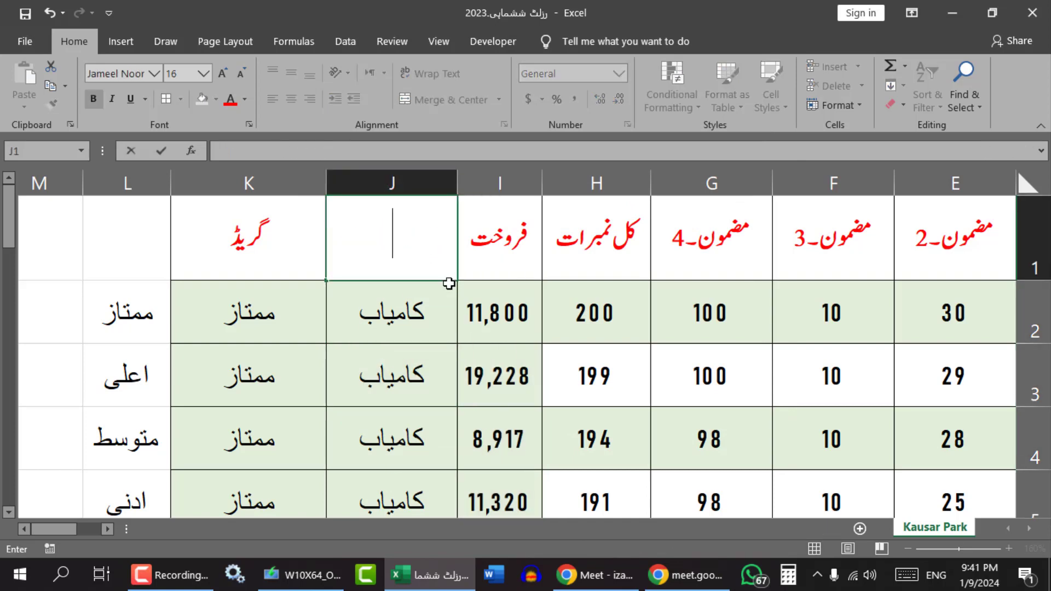
key(alt+shift)
text(انعام)
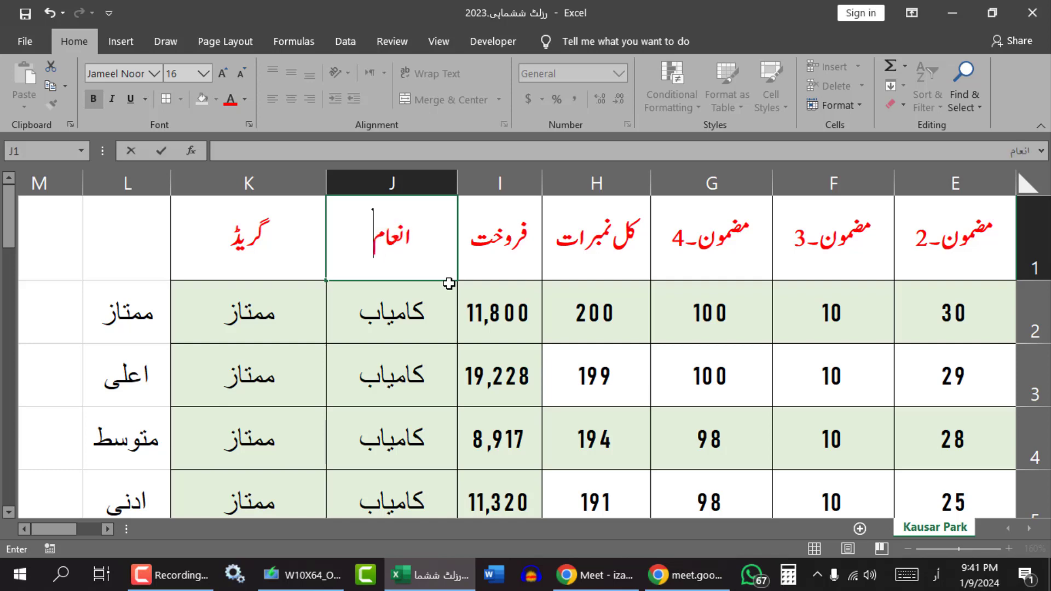
key(Return)
Review the first sales figures in column I and clear the old pass/fail formula from J2
click(470, 436)
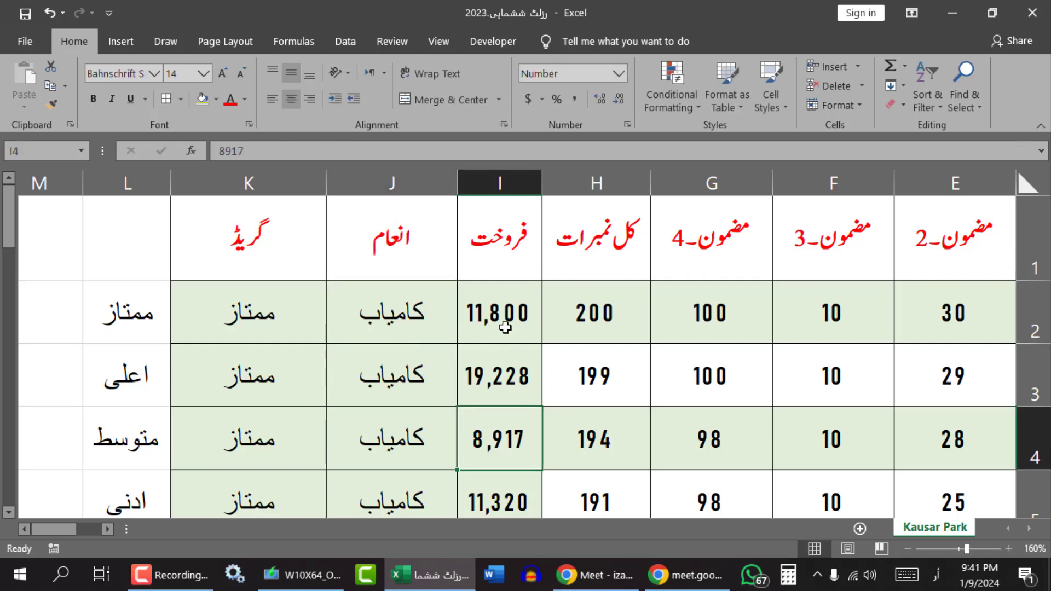
click(491, 399)
click(486, 331)
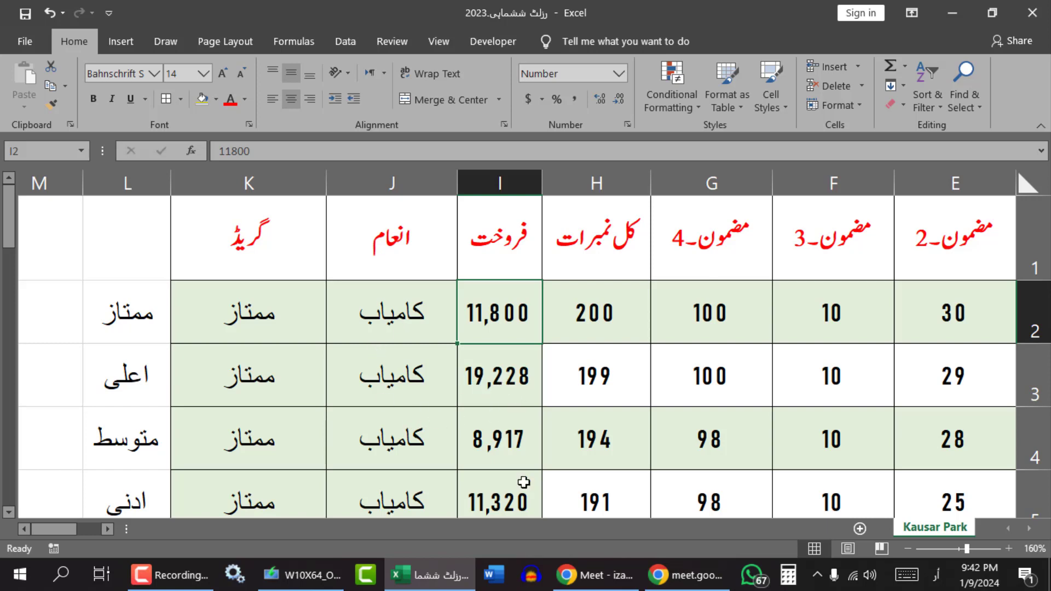
click(518, 455)
drag(410, 311, 408, 466)
click(390, 321)
key(Delete)
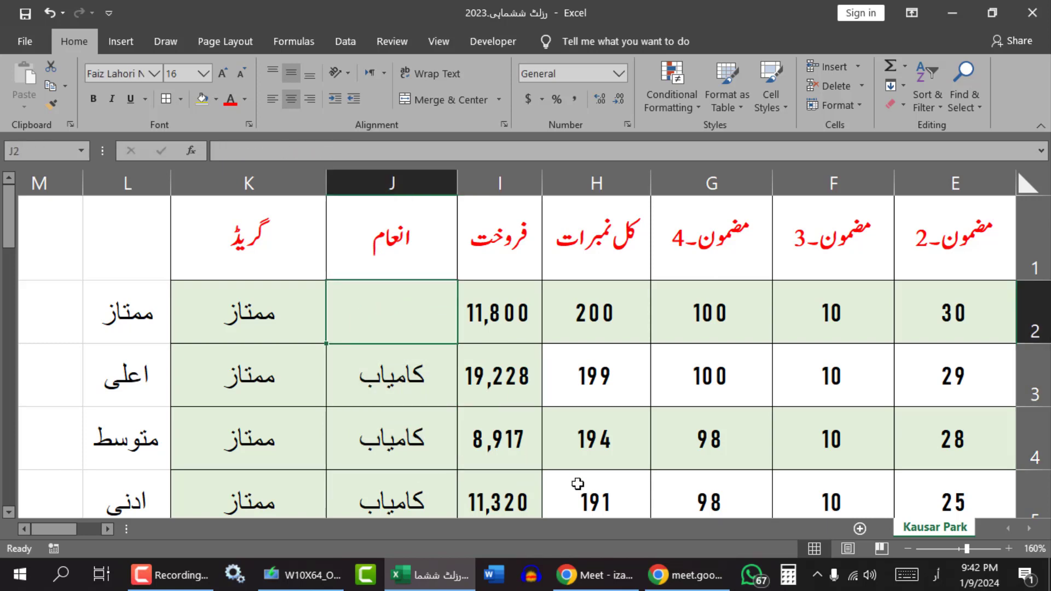
Begin an IF formula in J2 with the condition I2>=18000
key(alt+shift)
text(=)
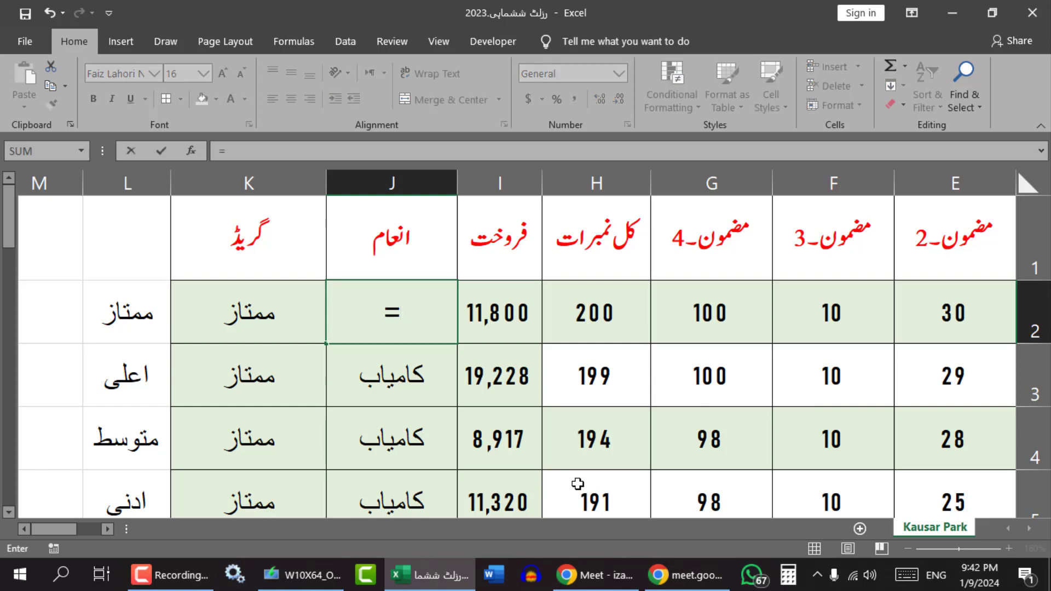
text(if)
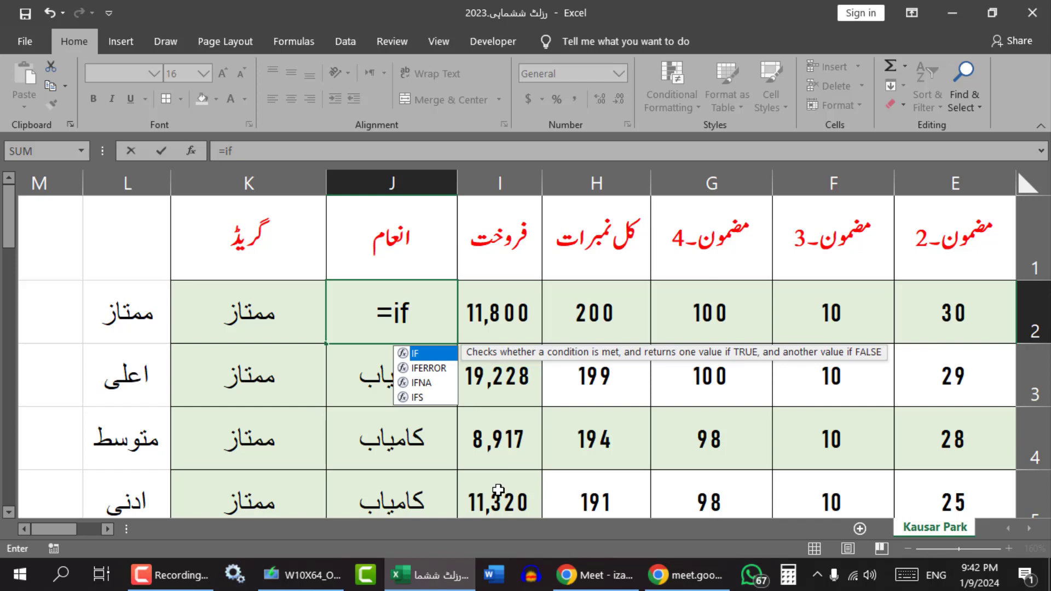
text(()
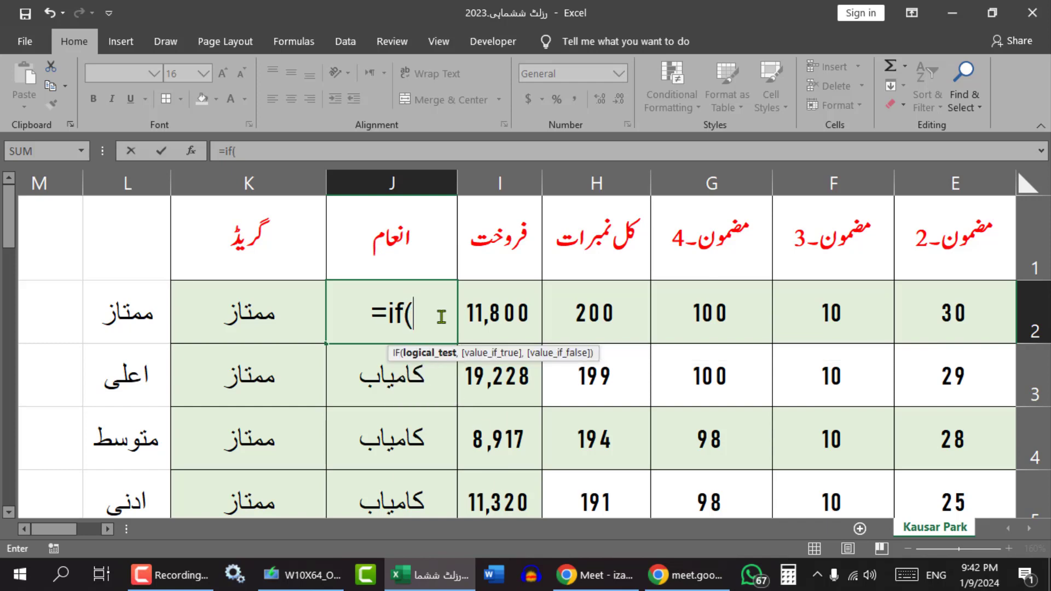
click(491, 323)
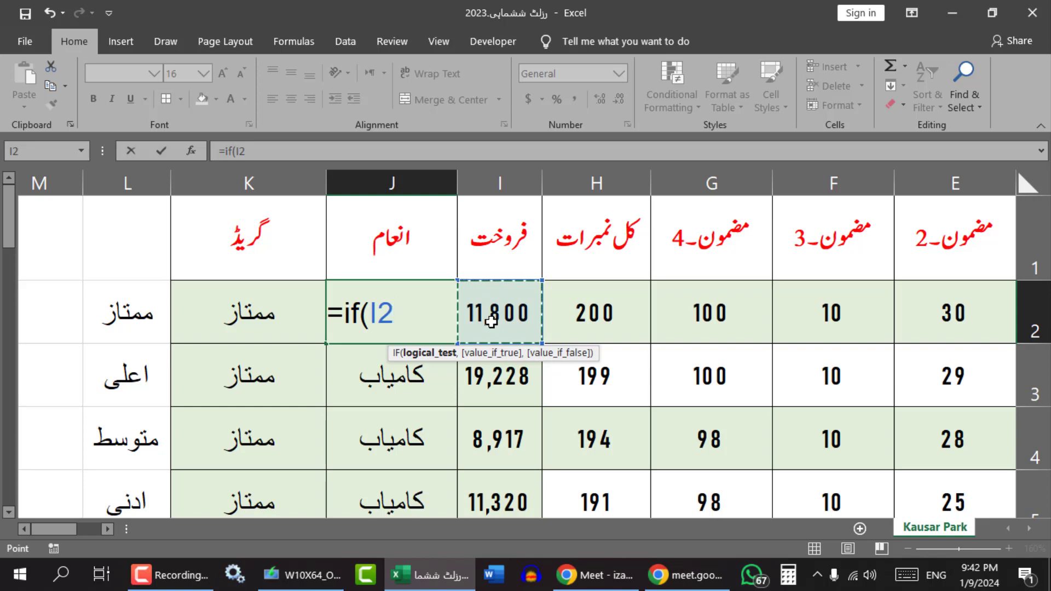
text(>)
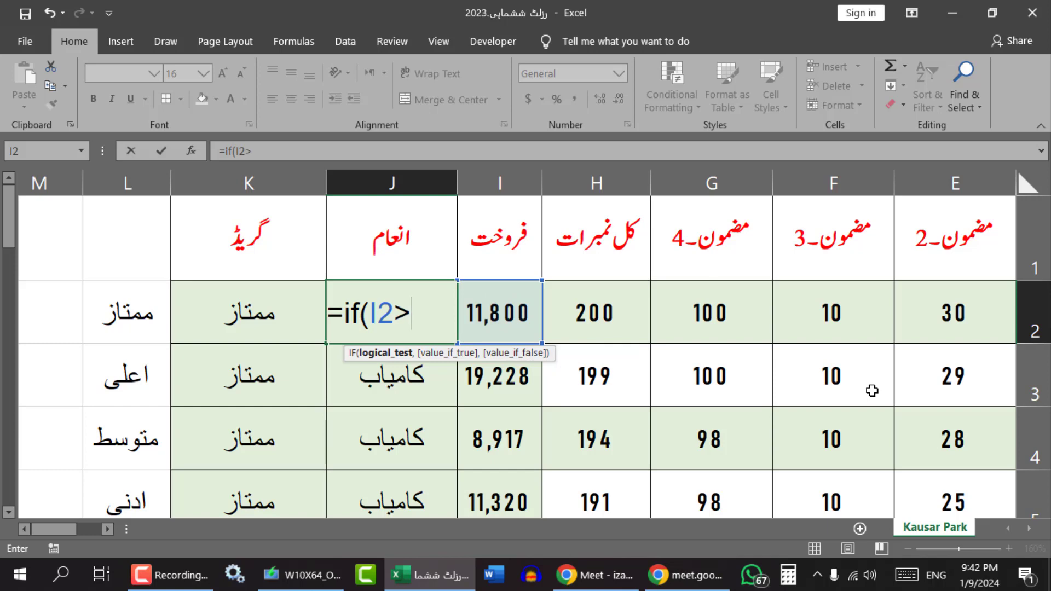
text(=)
text(18)
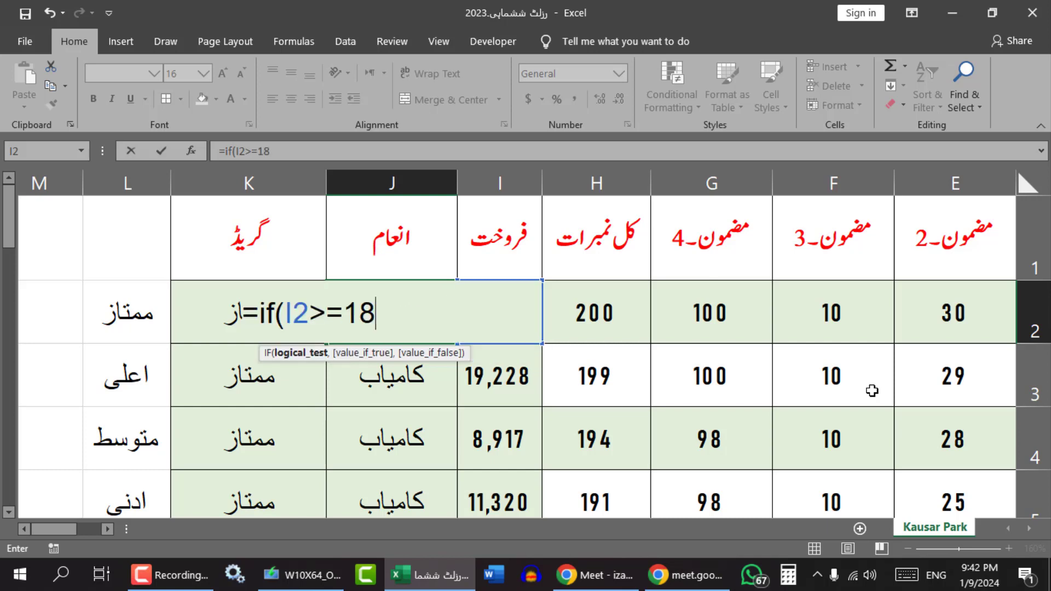
text(000)
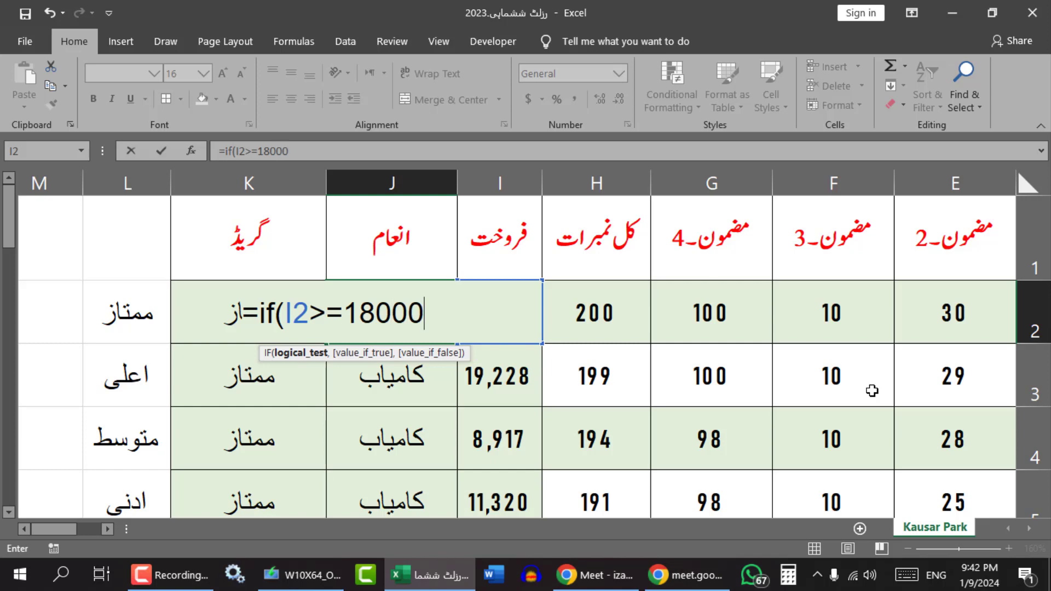
Enter 1000 as the IF's true result in J2 and start a nested IF as its false result
text(,)
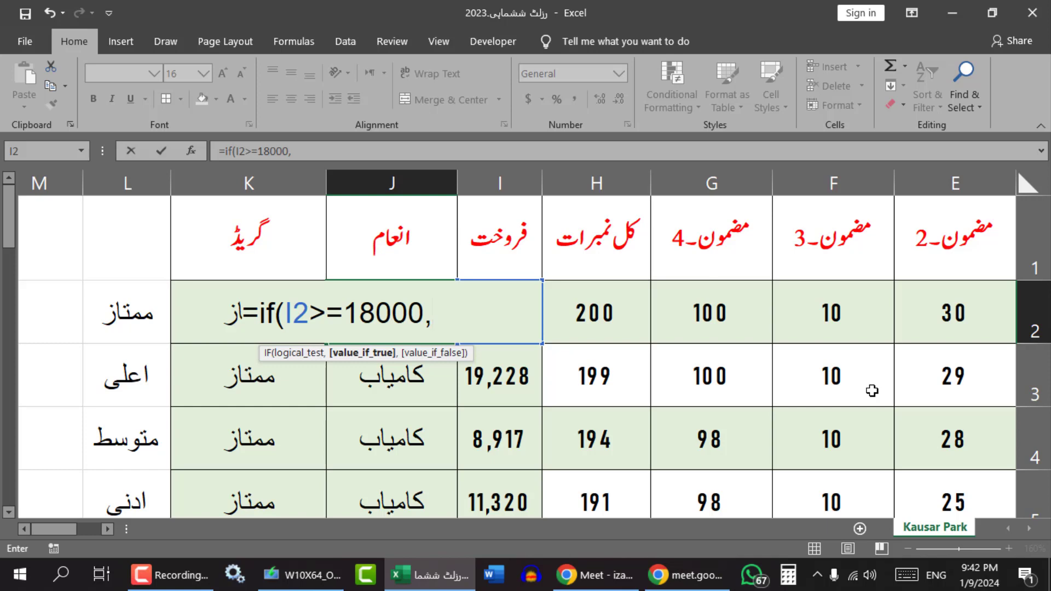
text(1000)
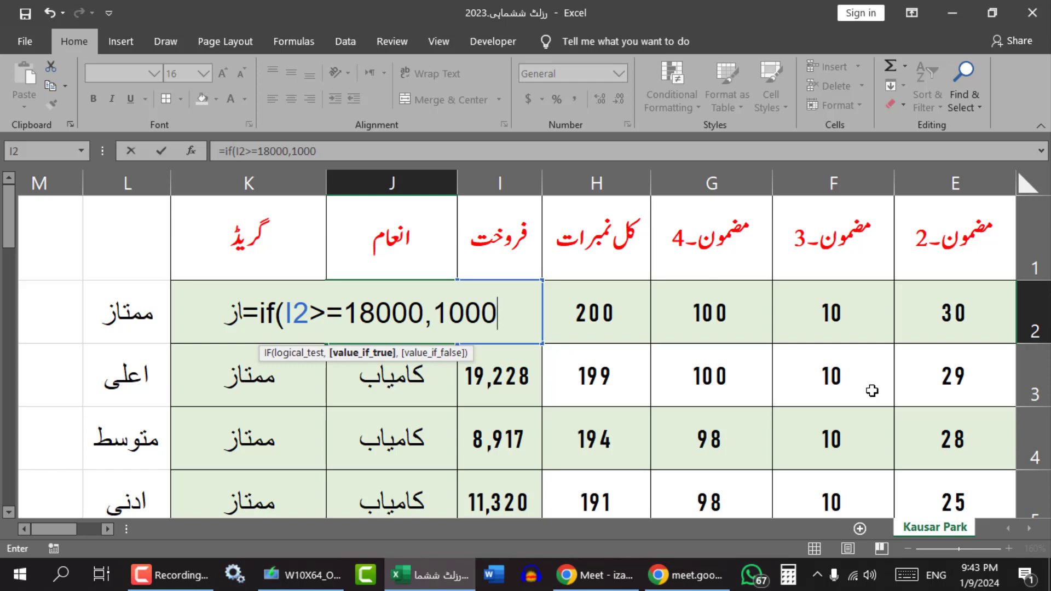
text(,)
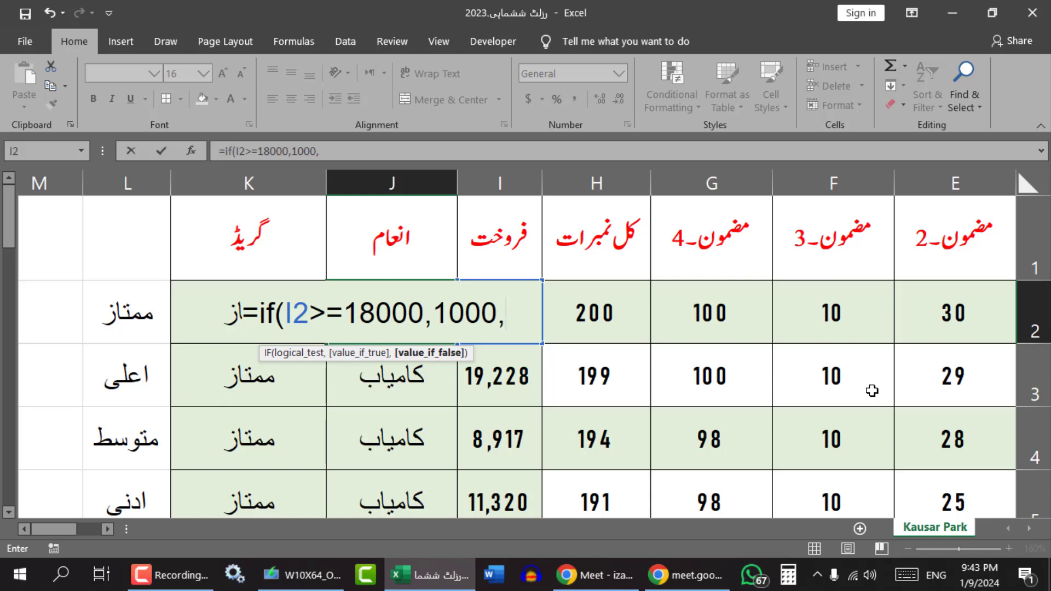
text(if)
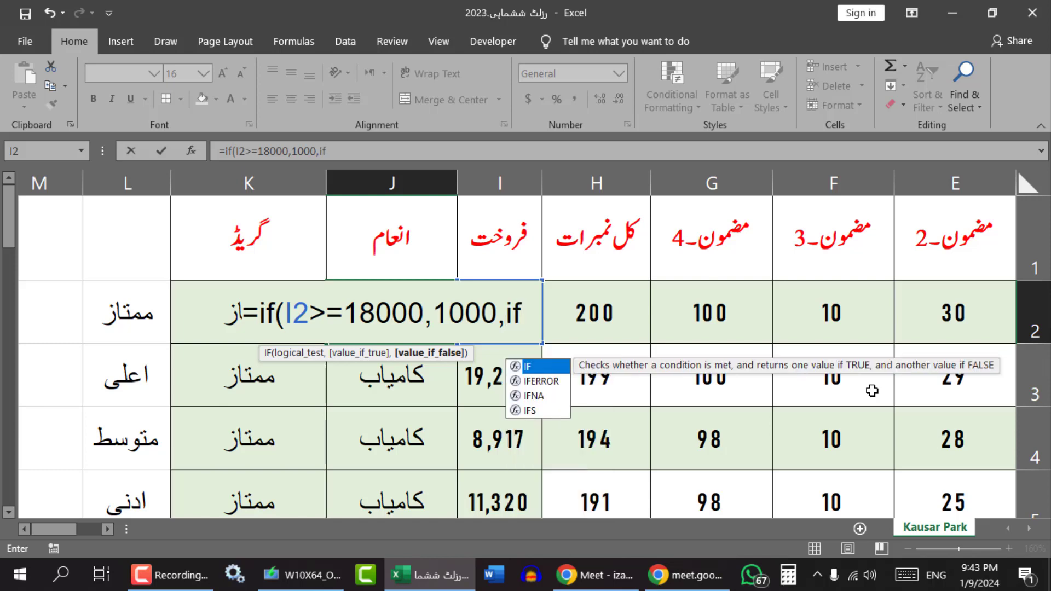
text(()
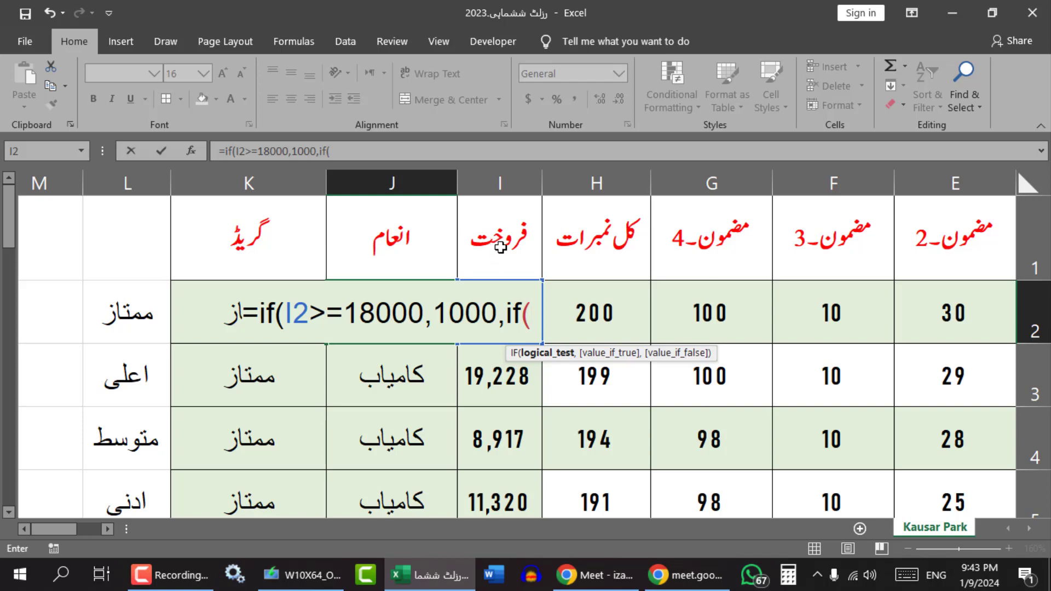
Give the nested IF in J2 the condition I2>=15000 with 700 as its true result
text(i)
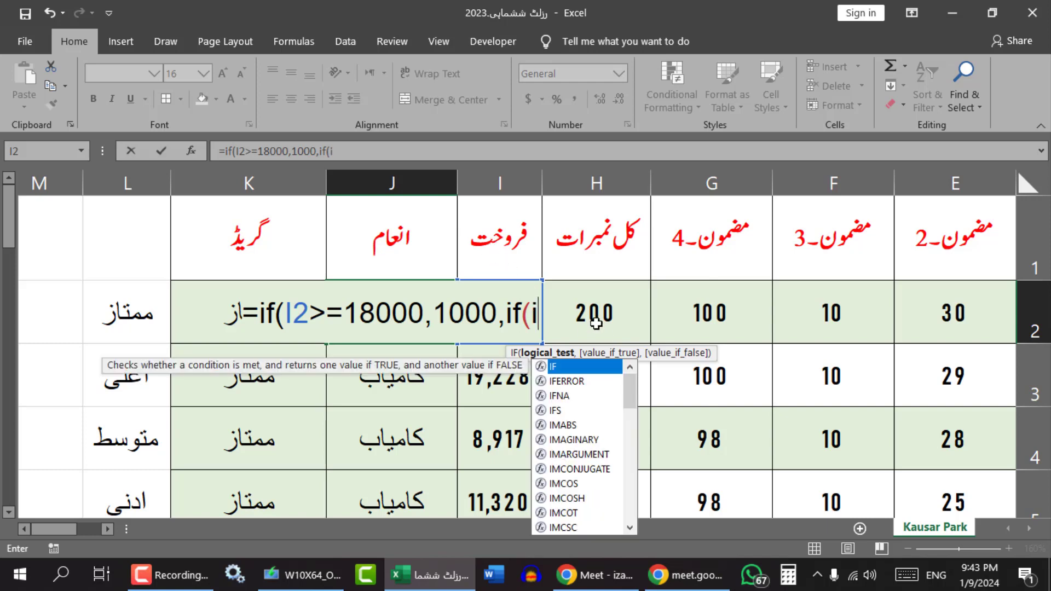
text(2)
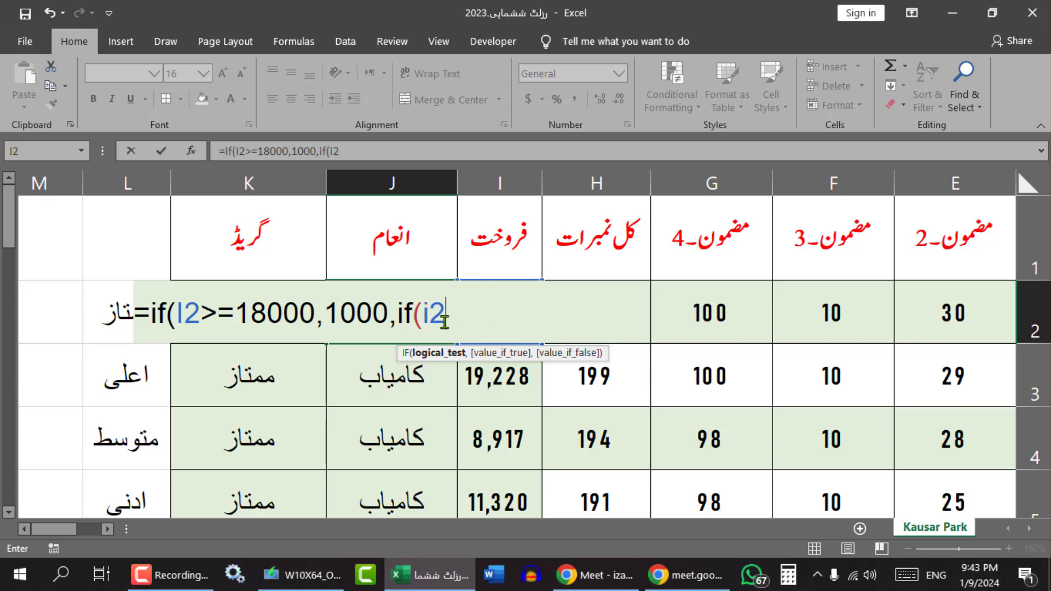
text(>=)
text(1)
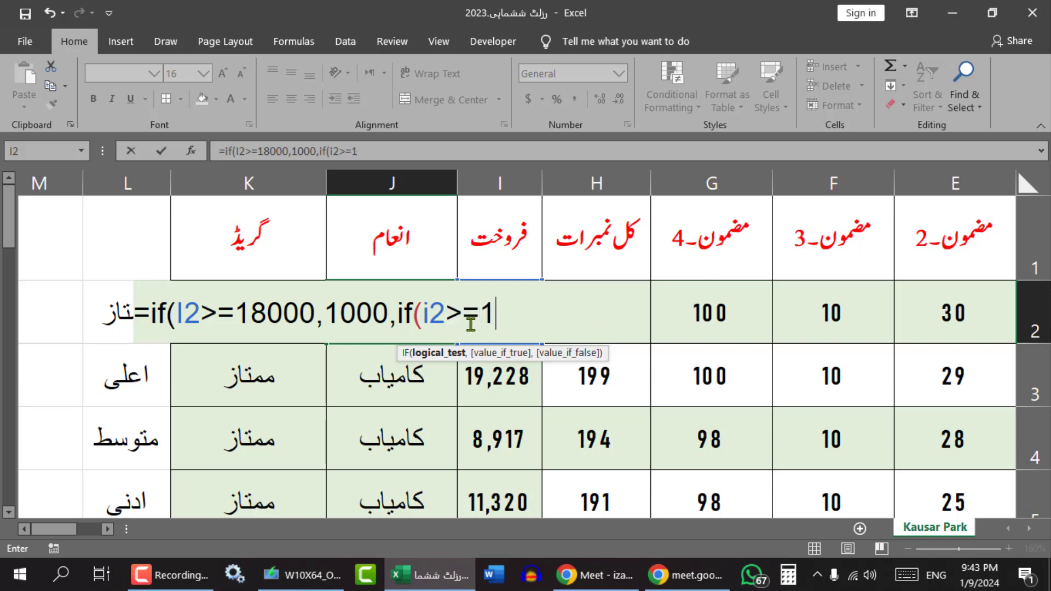
text(50)
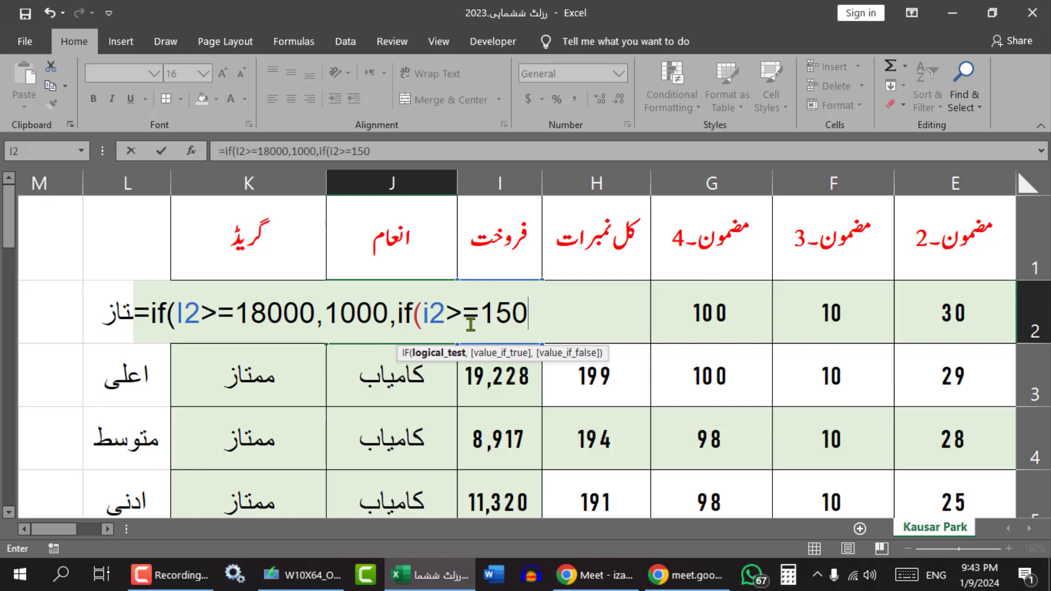
text(00,)
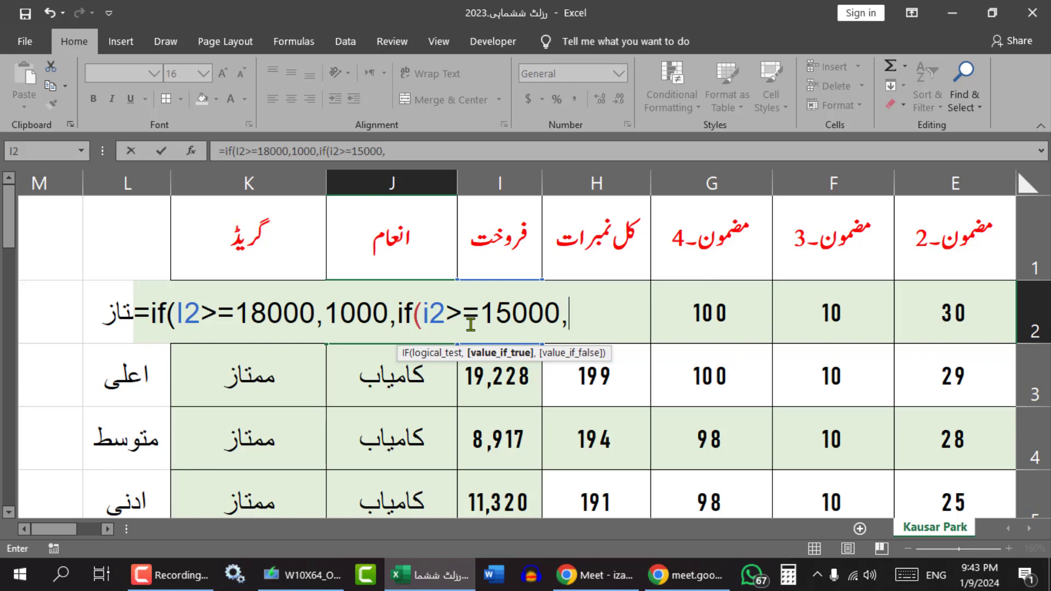
text(700)
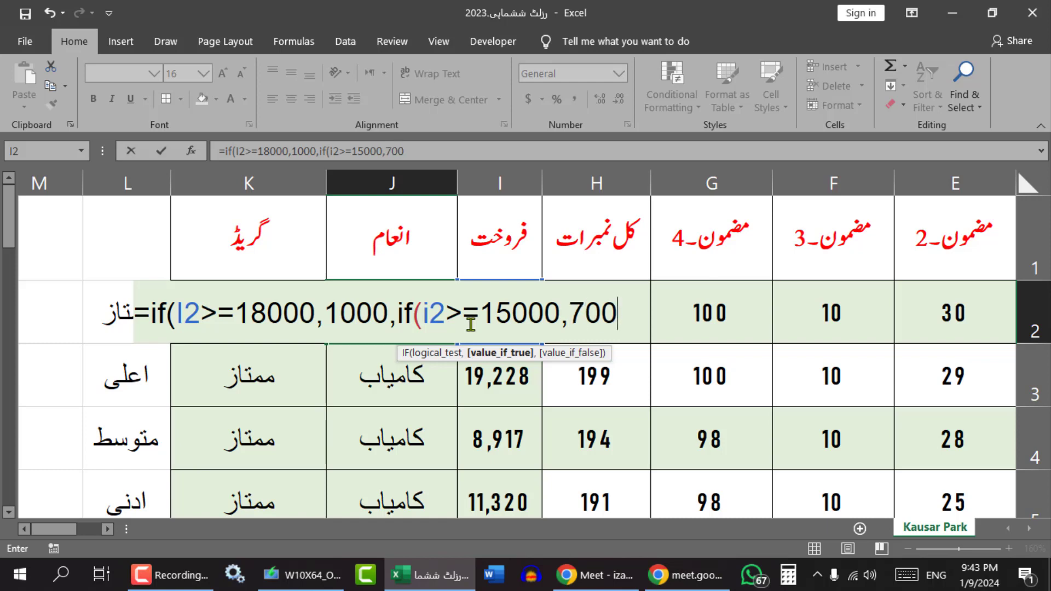
Nest a third IF as the false result in J2, returning 500 when I2>=10000
text(,)
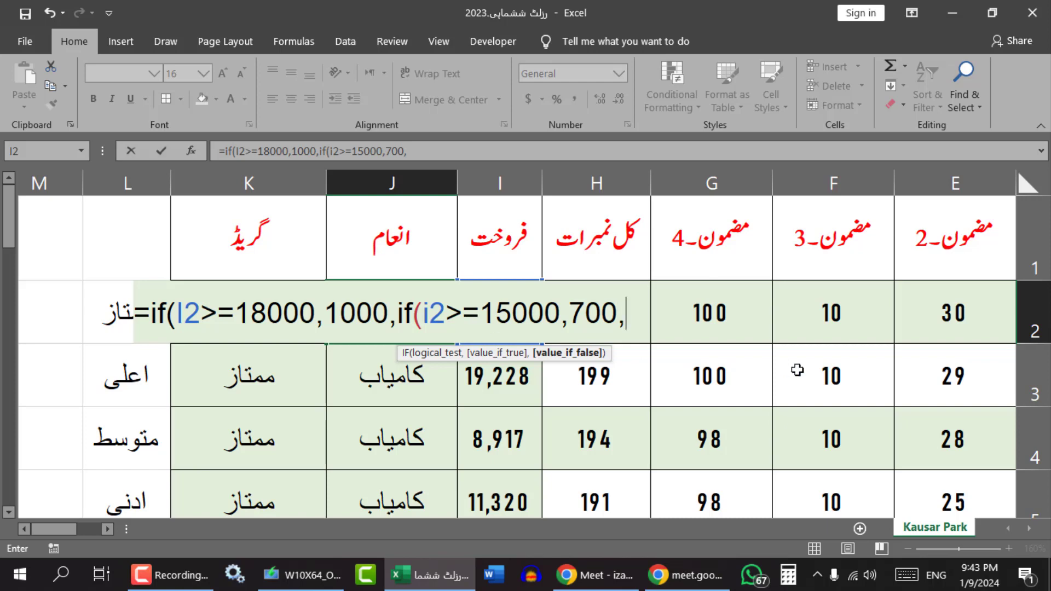
text(if)
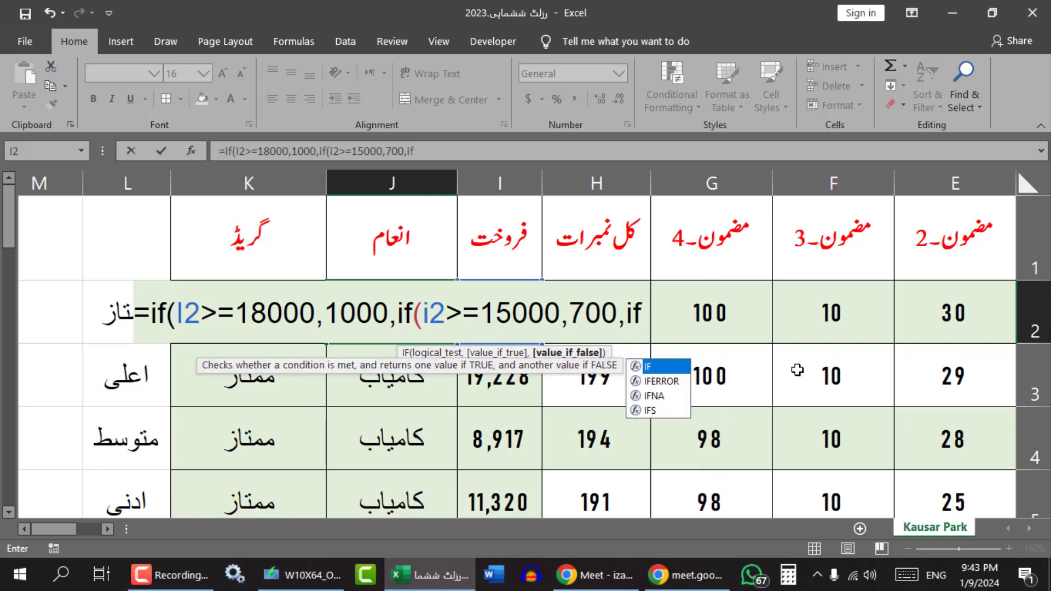
text(()
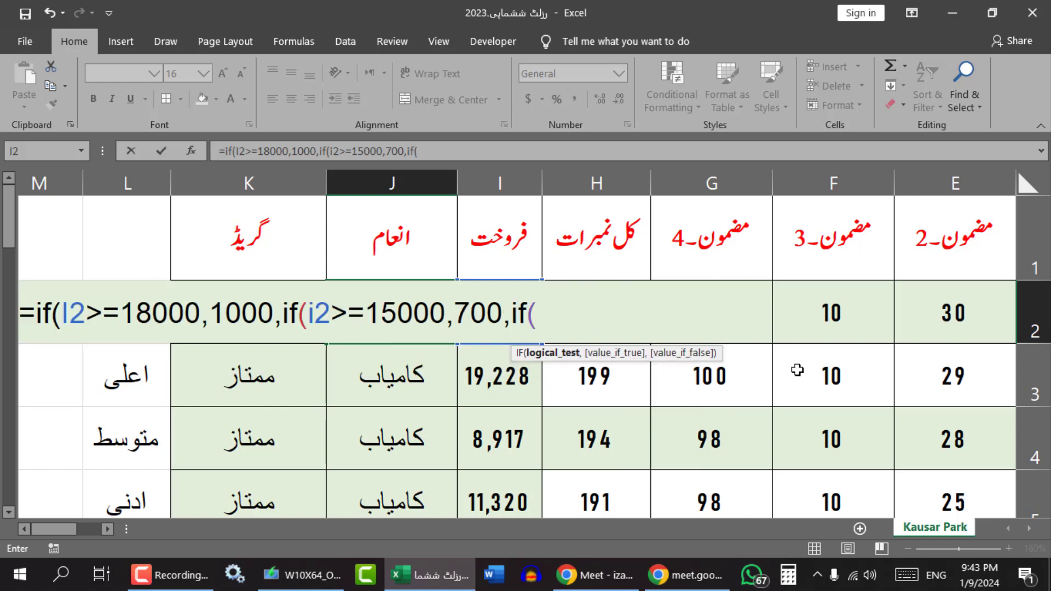
text(i2>=)
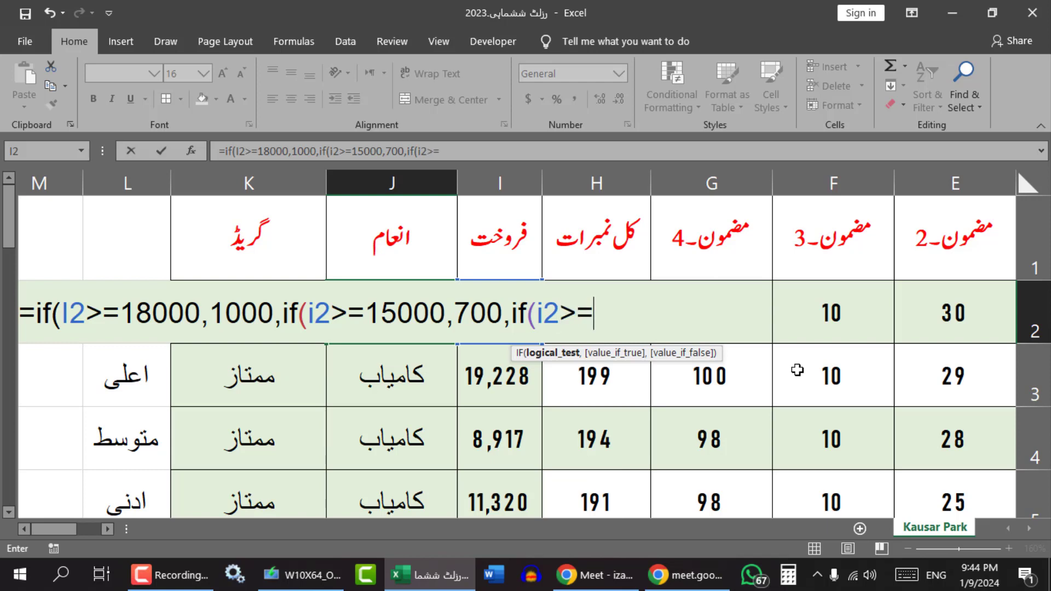
text(100)
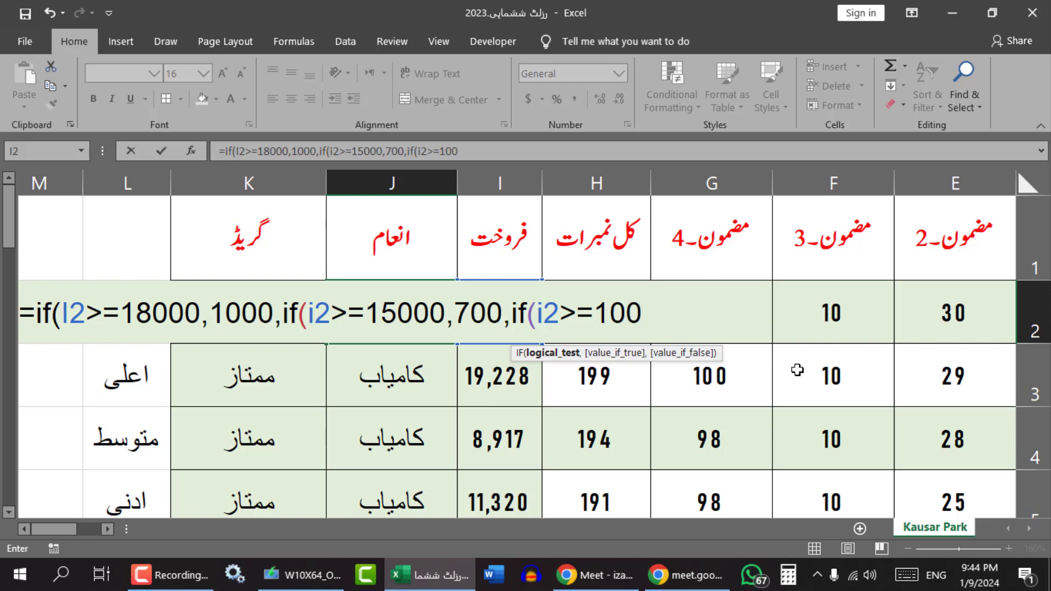
text(00,)
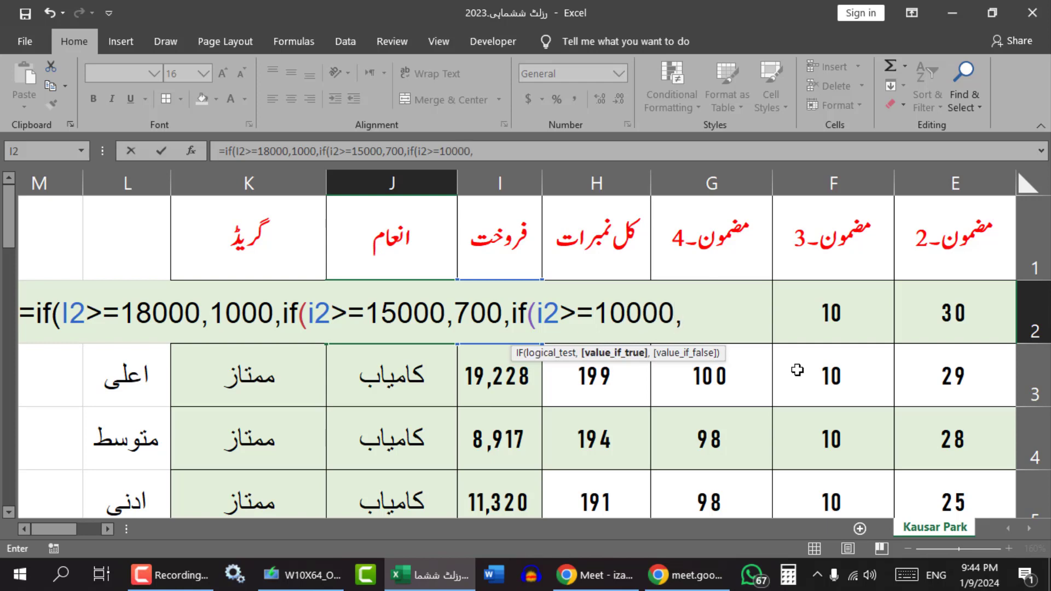
text(500)
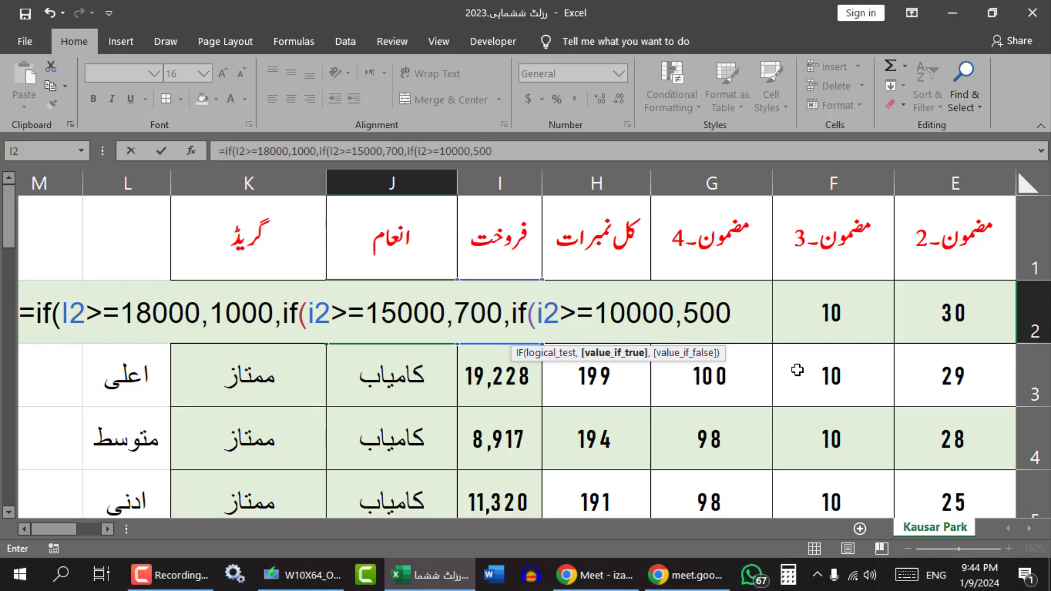
Finish the J2 formula with 100 as the final false result and close all three IF functions
text(,)
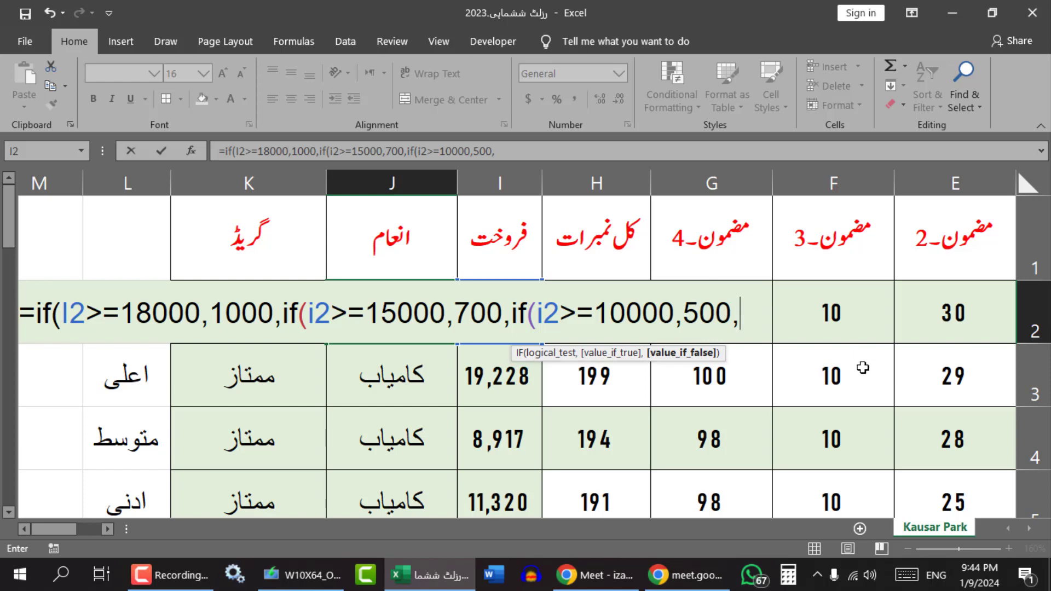
text(100)
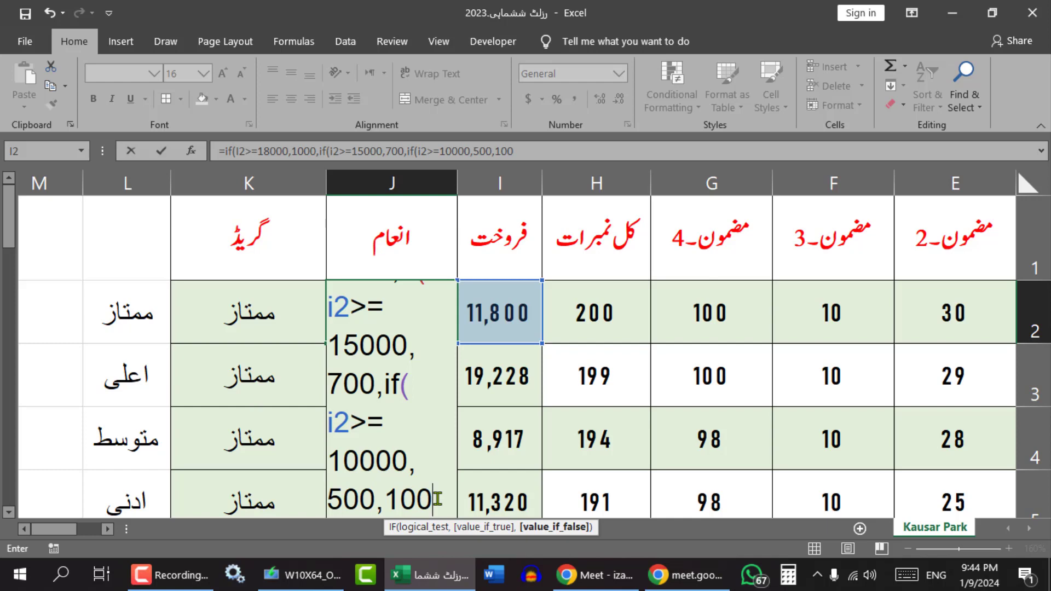
text())
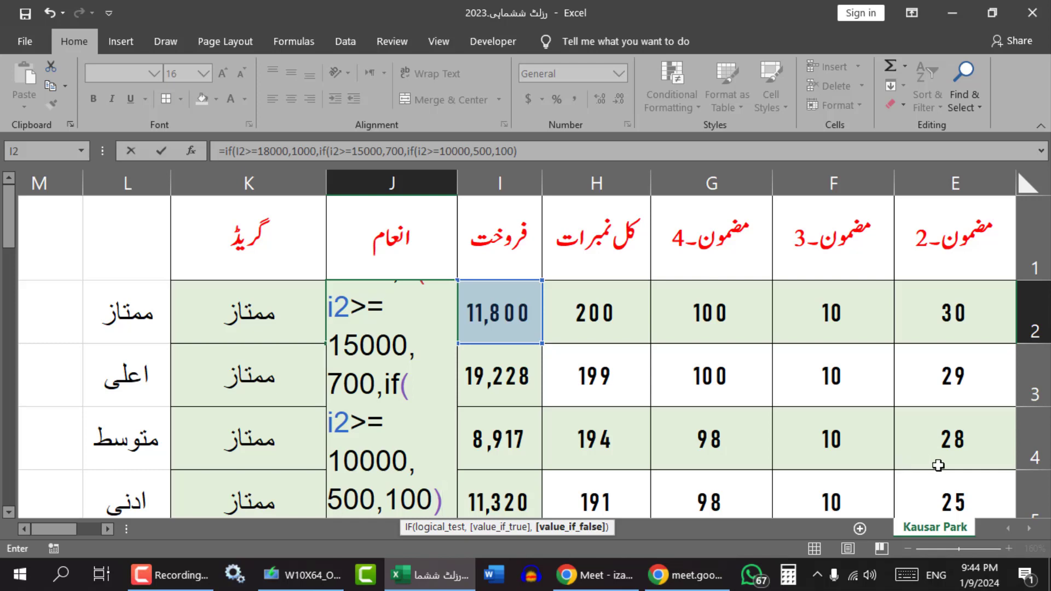
text()))
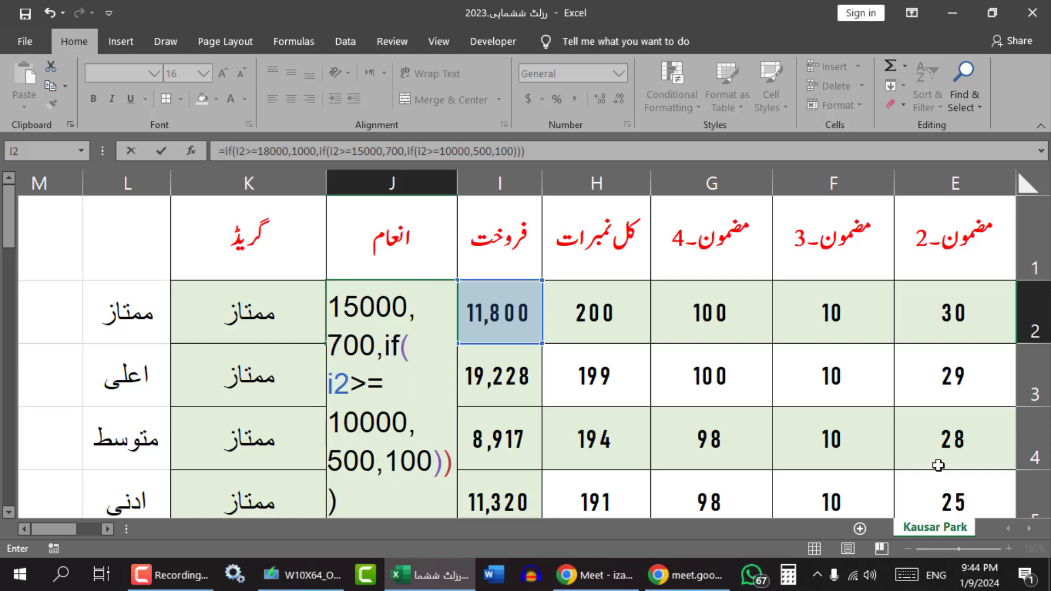
key(Return)
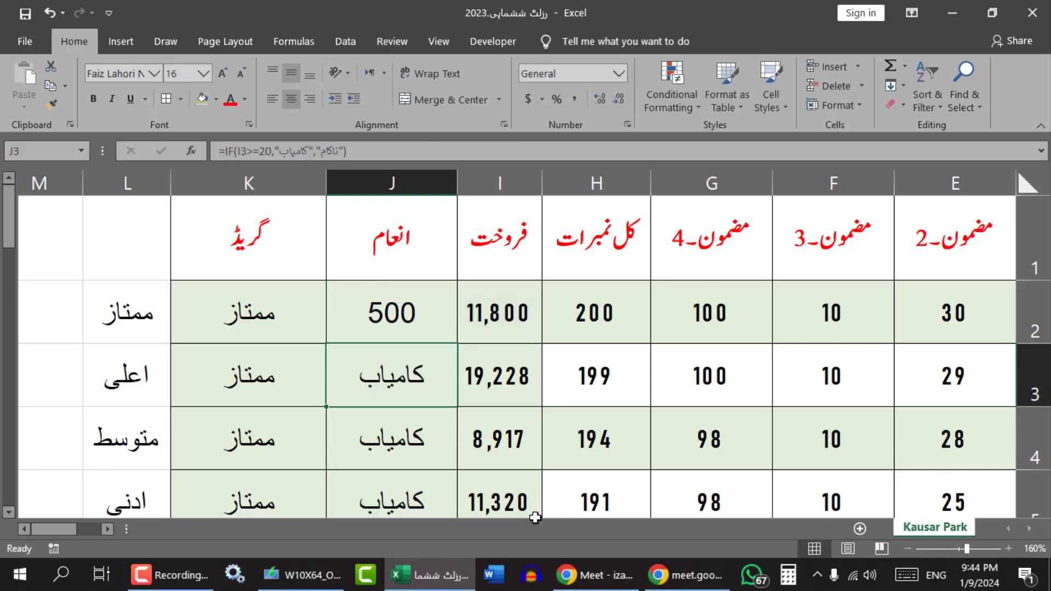
Fill the nested IF formula from J2 down through J25
click(399, 326)
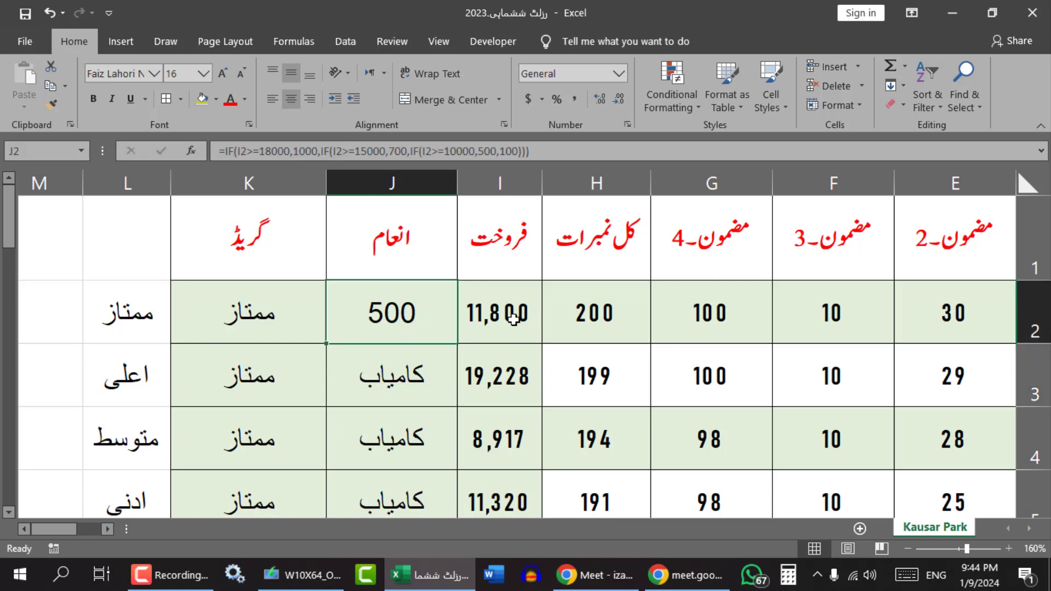
drag(325, 343, 338, 571)
drag(338, 569, 318, 415)
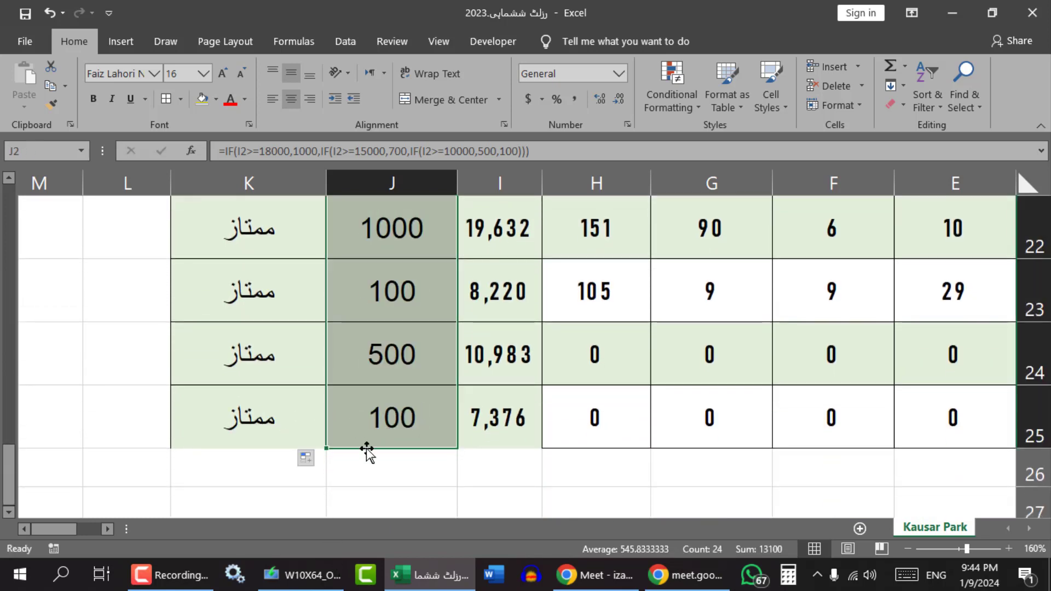
Test the bonus formula by setting the sales figure in I2 to 18000 and comparing it with J2
scroll(373, 500, up, 4)
scroll(375, 504, up, 2)
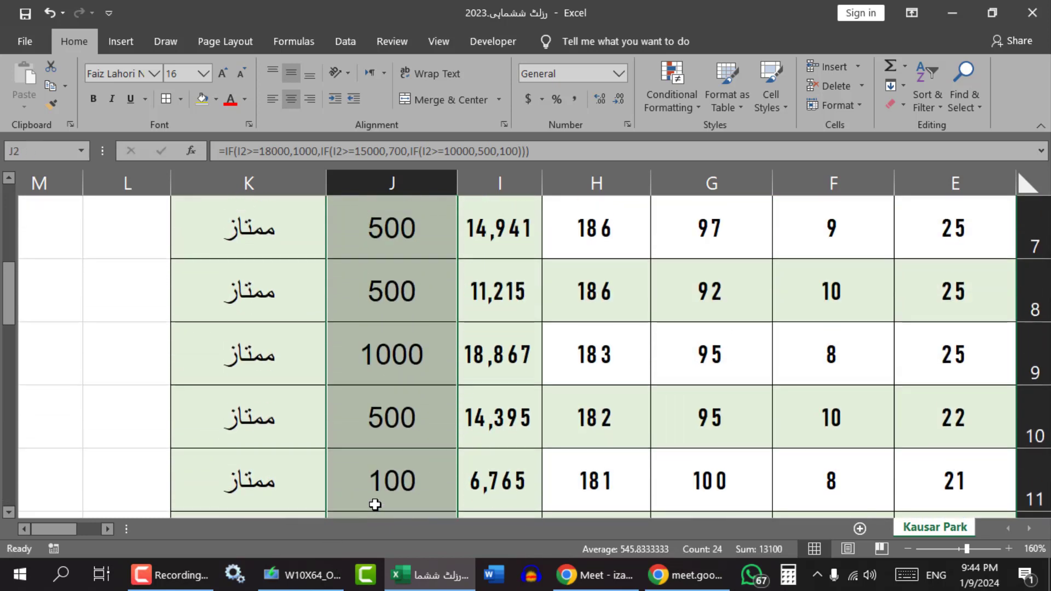
scroll(474, 313, up, 1)
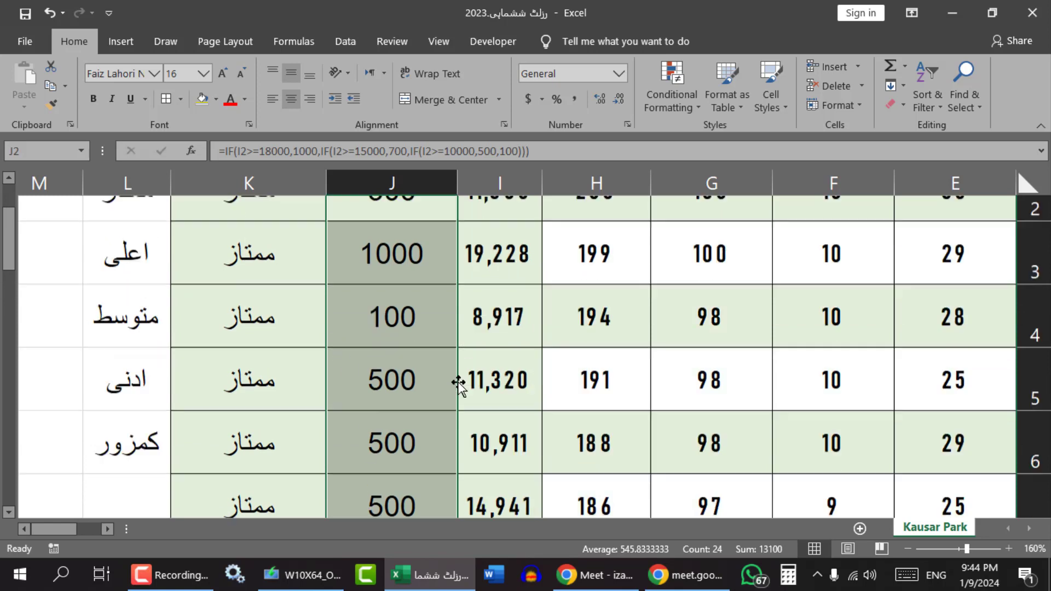
click(503, 322)
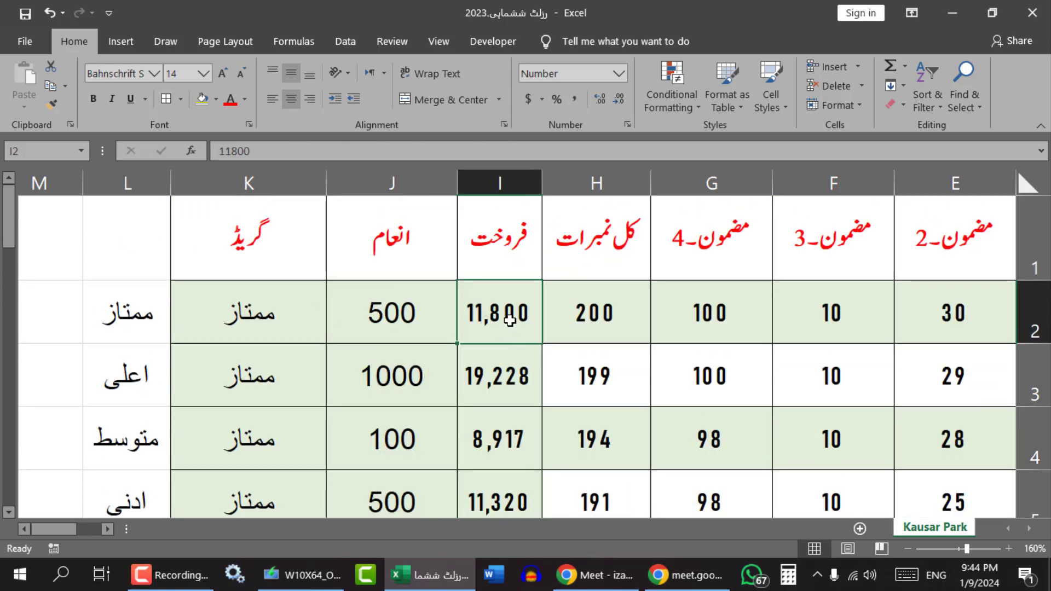
text(1)
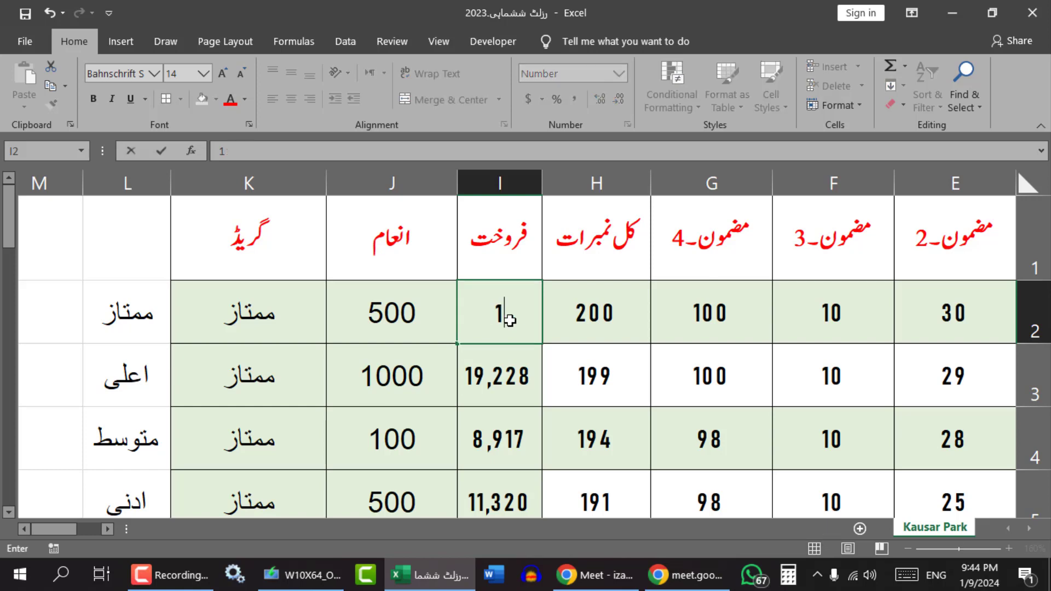
text(8000)
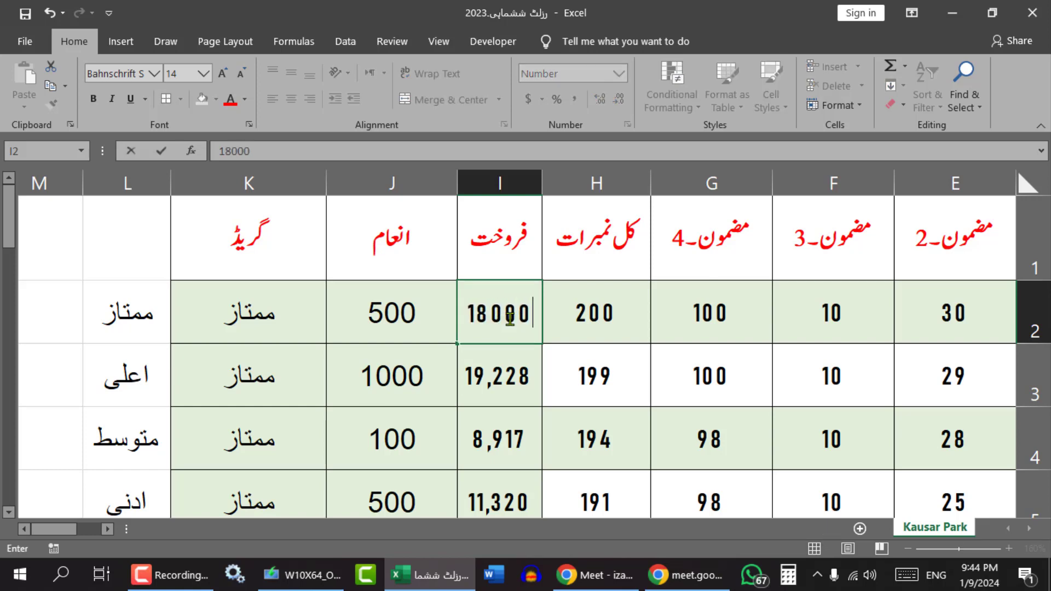
key(Return)
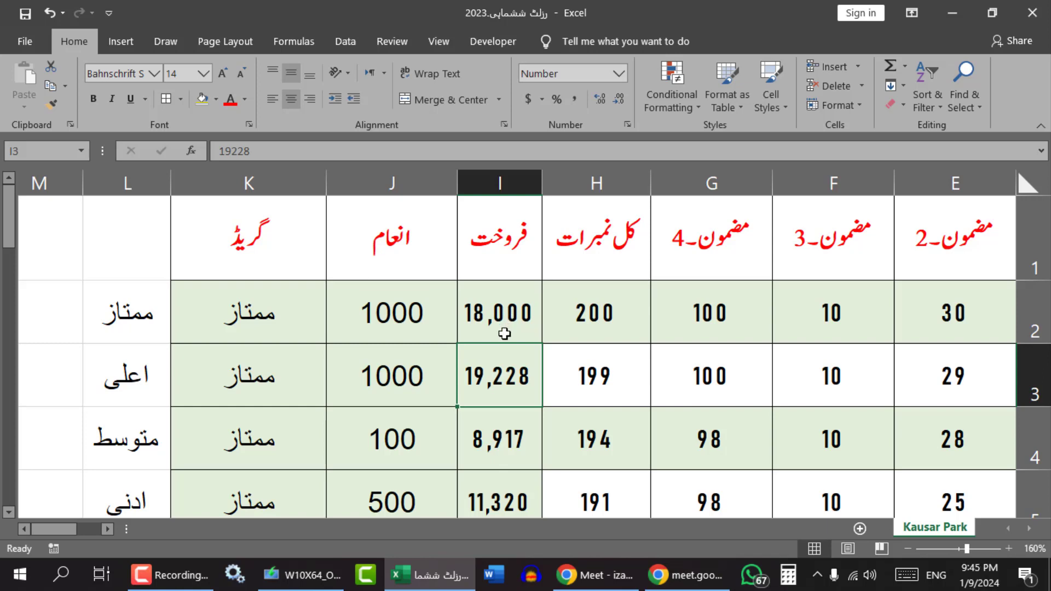
click(362, 327)
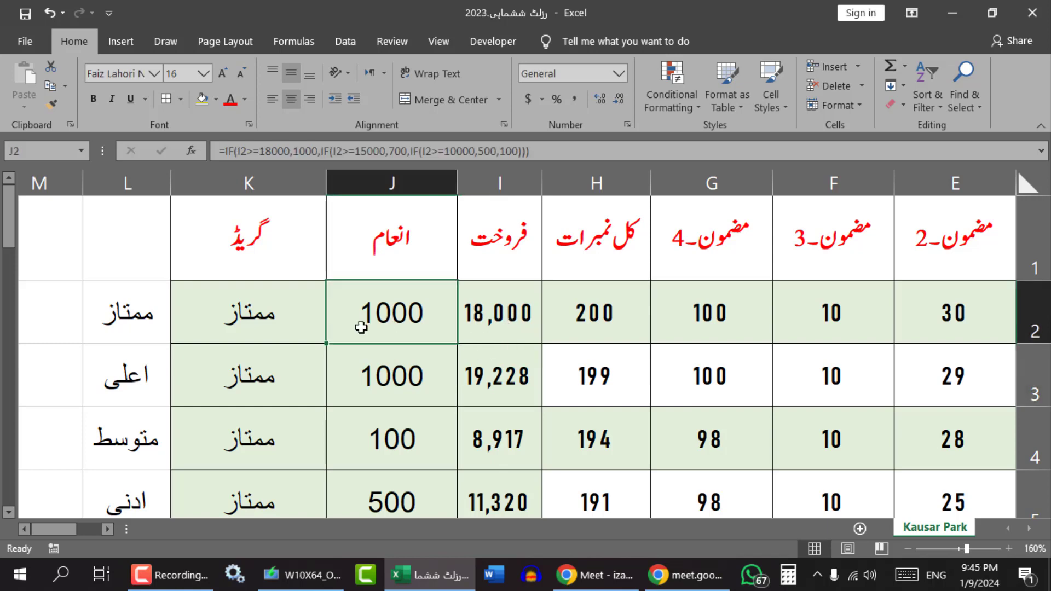
click(509, 328)
click(413, 318)
click(497, 327)
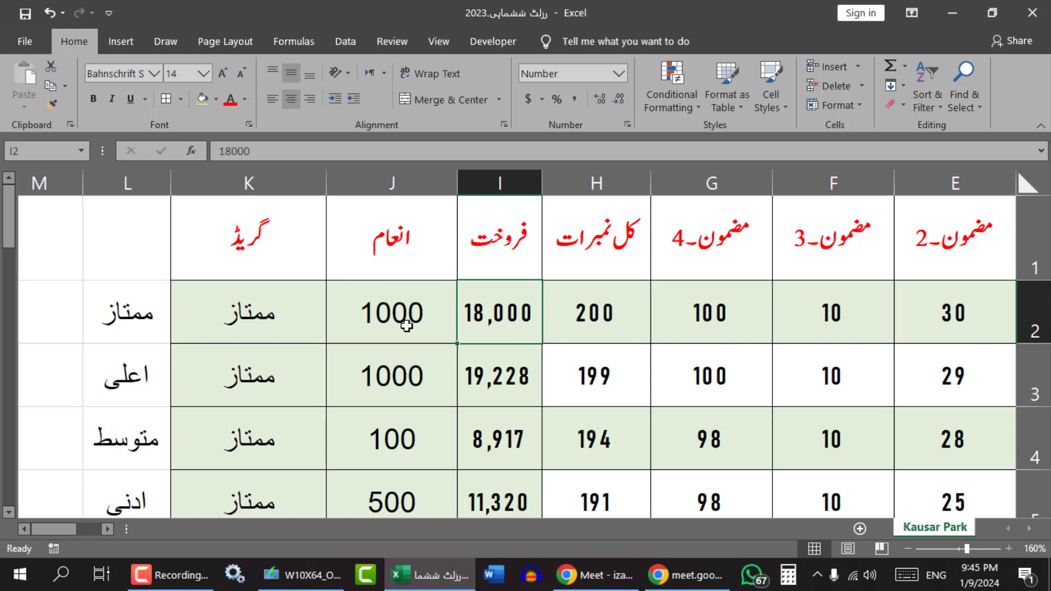
click(403, 321)
Set the sales figure in I2 to 17,999 to test the bonus just below the highest threshold
click(496, 323)
text(17)
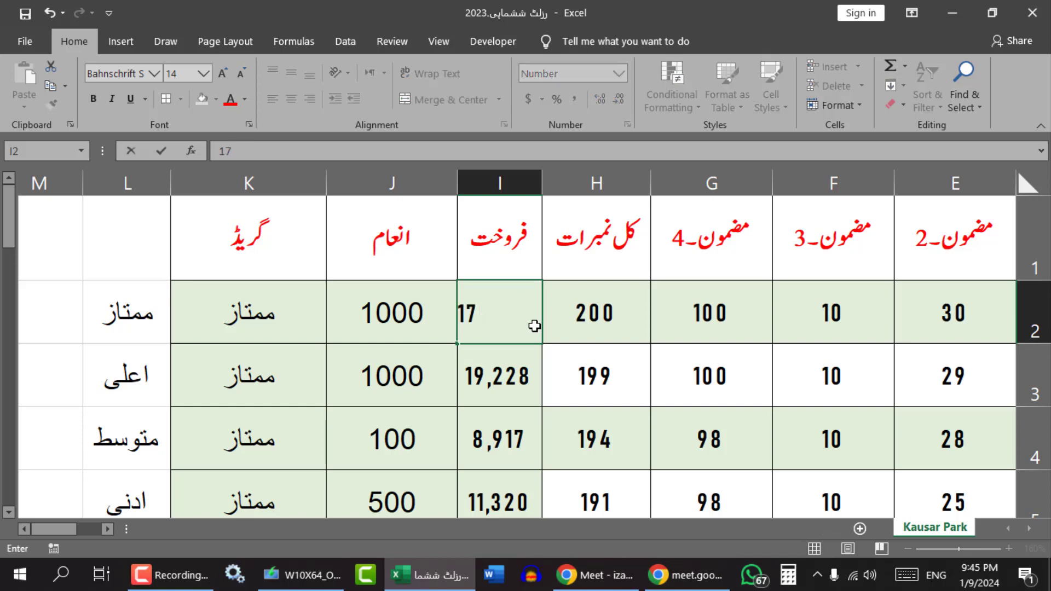
text(,999)
key(Return)
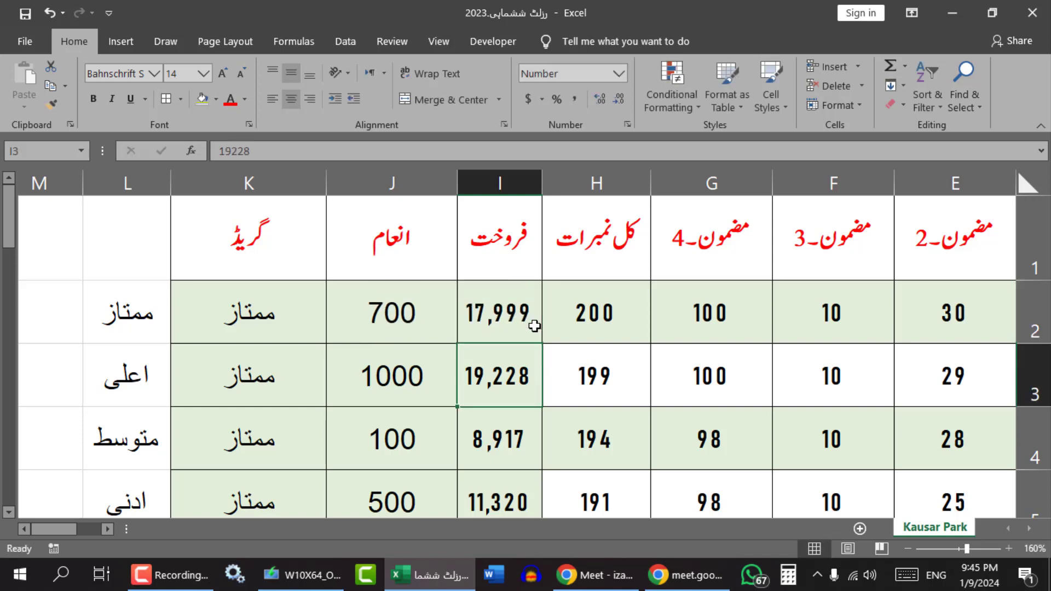
Check the nested IF formula in J2 against the sales figure in I2
click(421, 327)
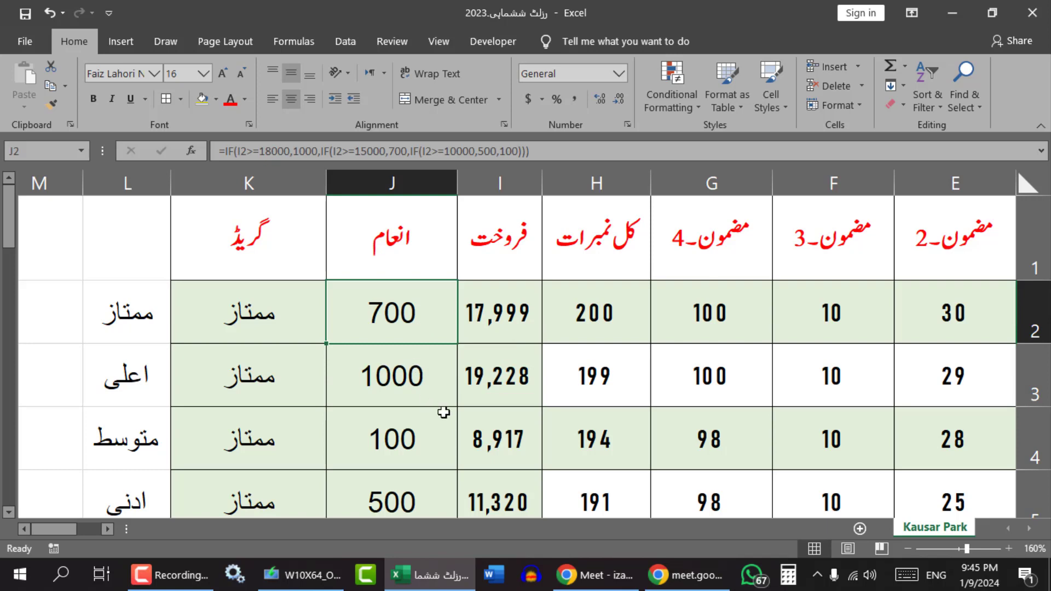
click(498, 311)
click(428, 323)
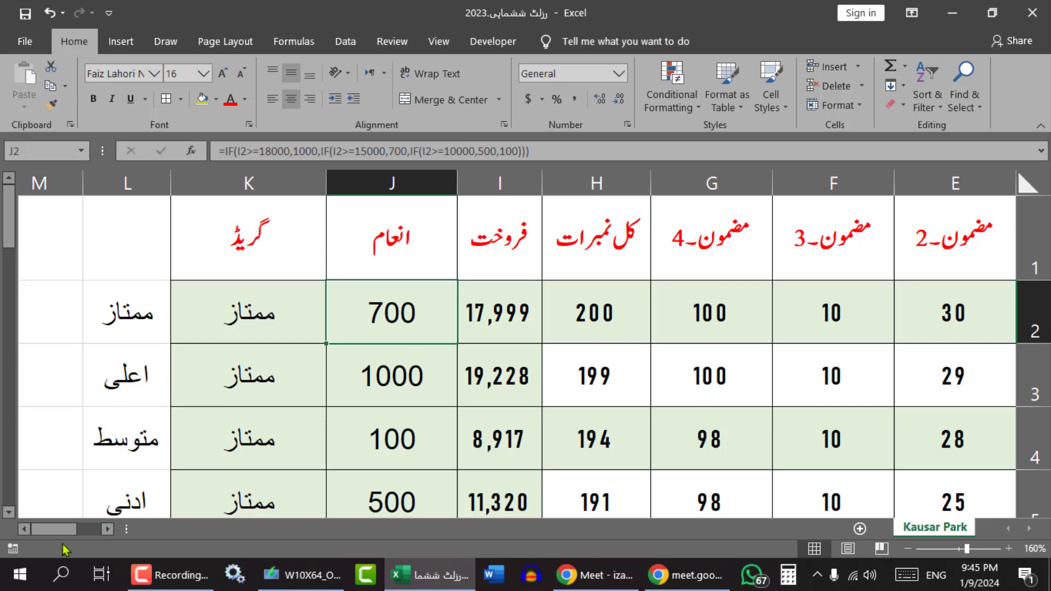
mouse_move(60, 531)
mouse_down()
mouse_move(74, 531)
mouse_move(58, 530)
mouse_up()
click(127, 309)
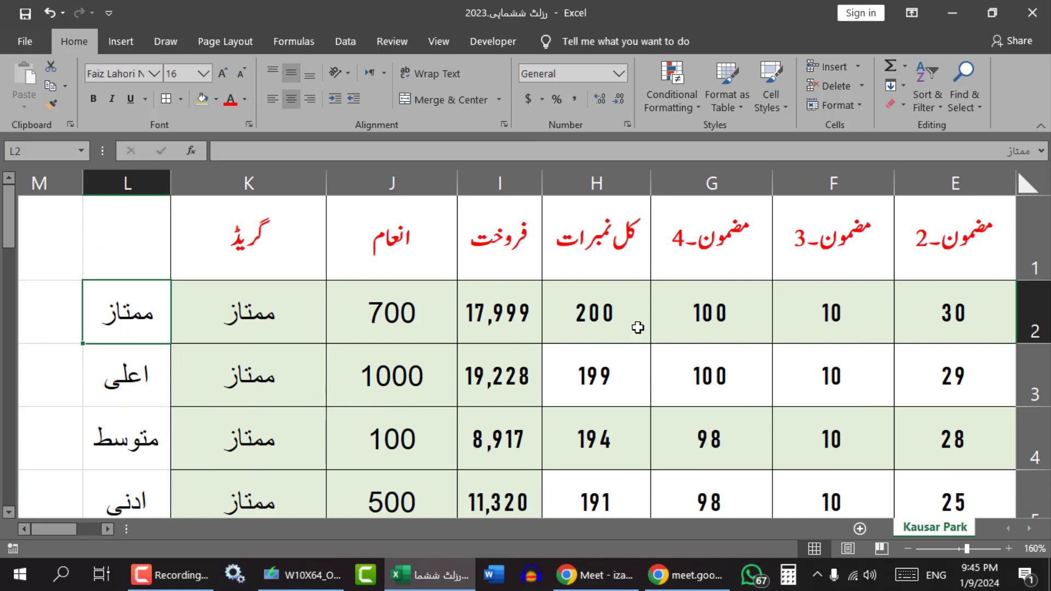
scroll(638, 327, down, 1)
ctrl+scroll(637, 328, down, 3)
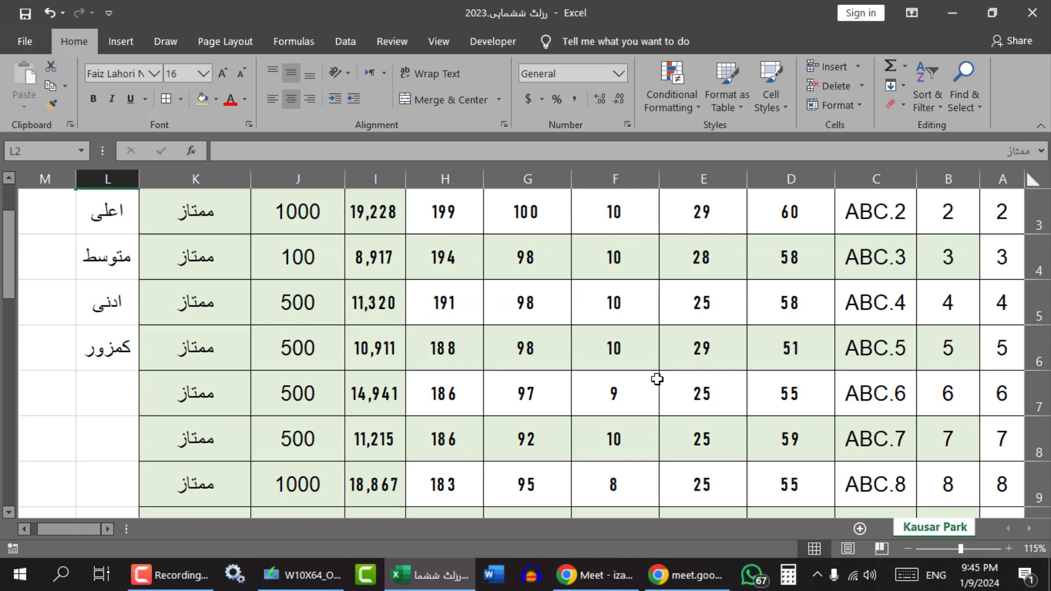
scroll(657, 379, up, 1)
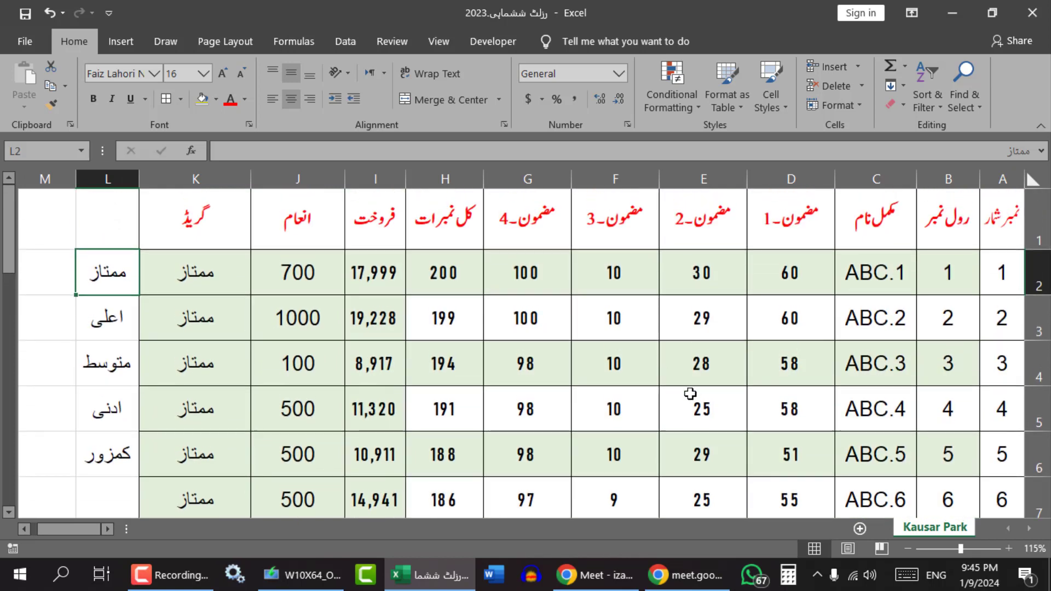
click(174, 574)
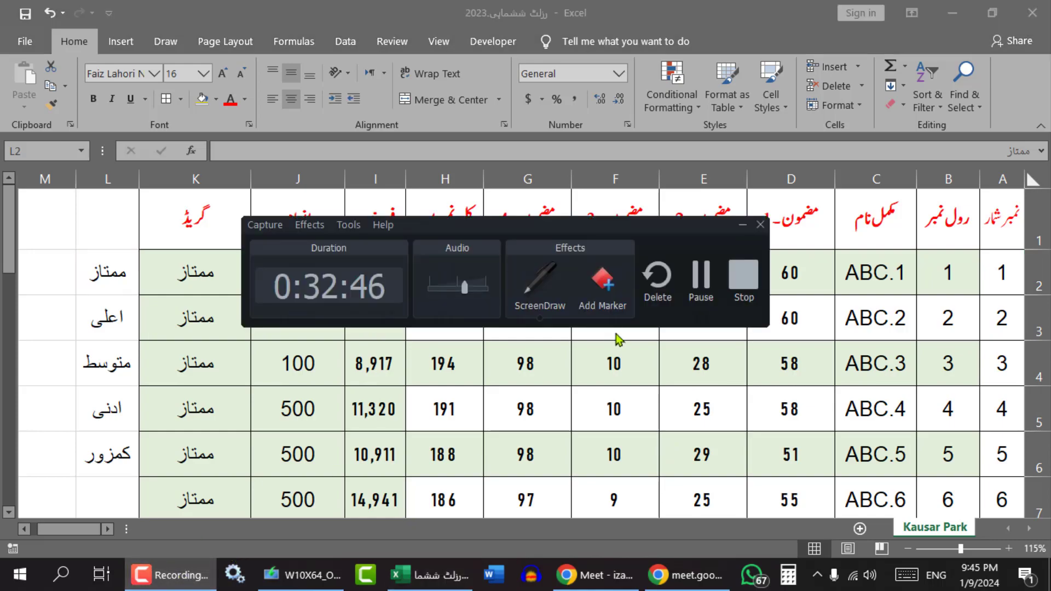